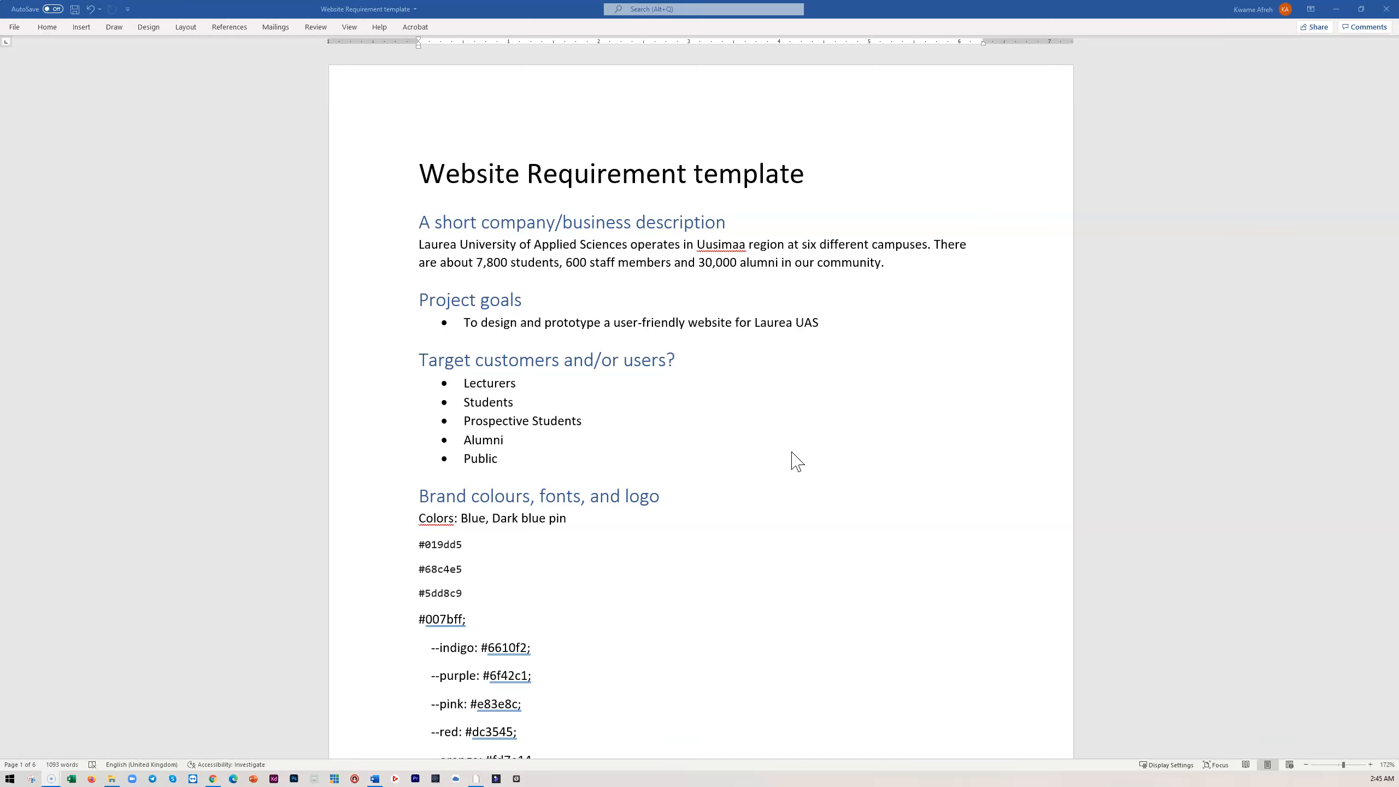
# - Review the requirement document's company description, project goals, target users, brand colours, logo, font and style guide sections
pyautogui.click(771, 414)
pyautogui.scroll(-3, 528, 453)
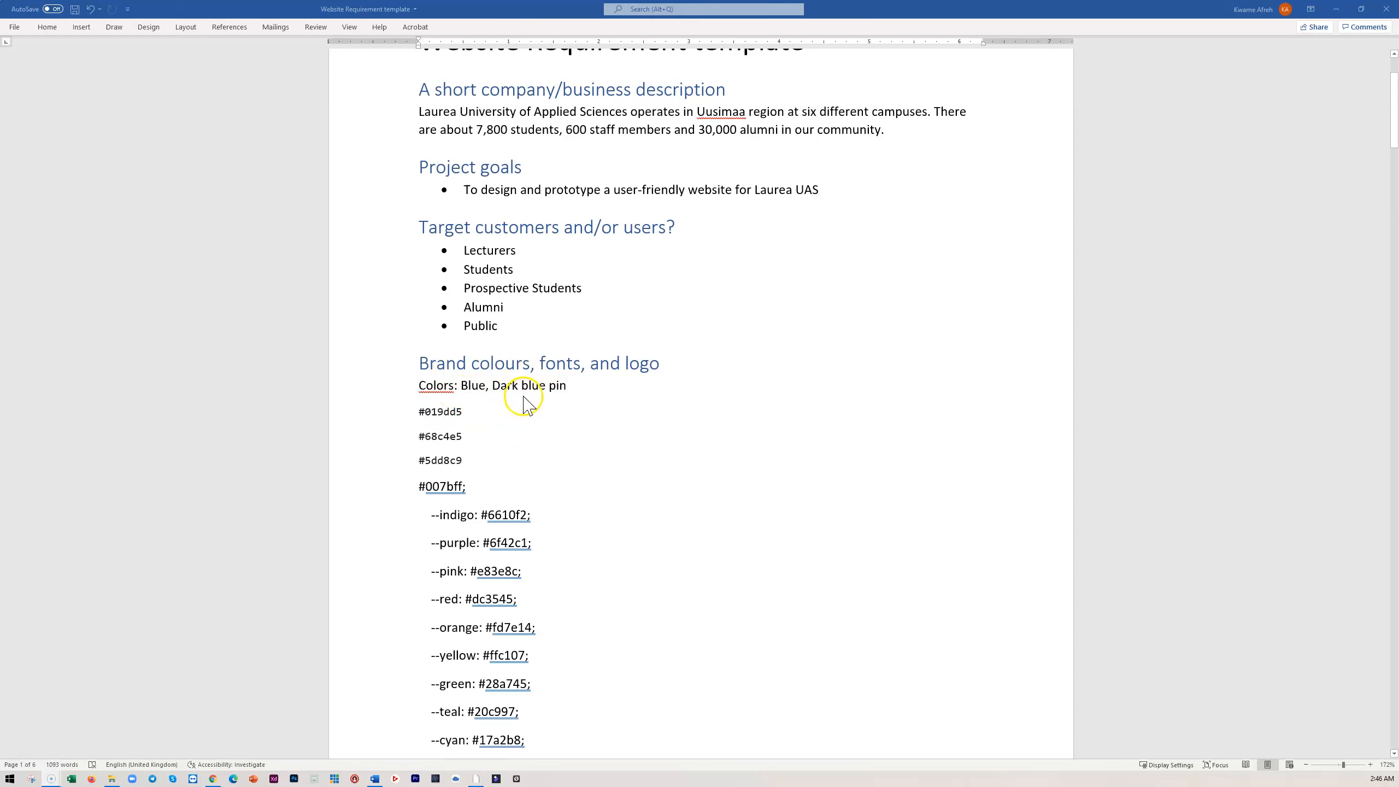
pyautogui.scroll(-9, 567, 490)
pyautogui.scroll(-11, 573, 524)
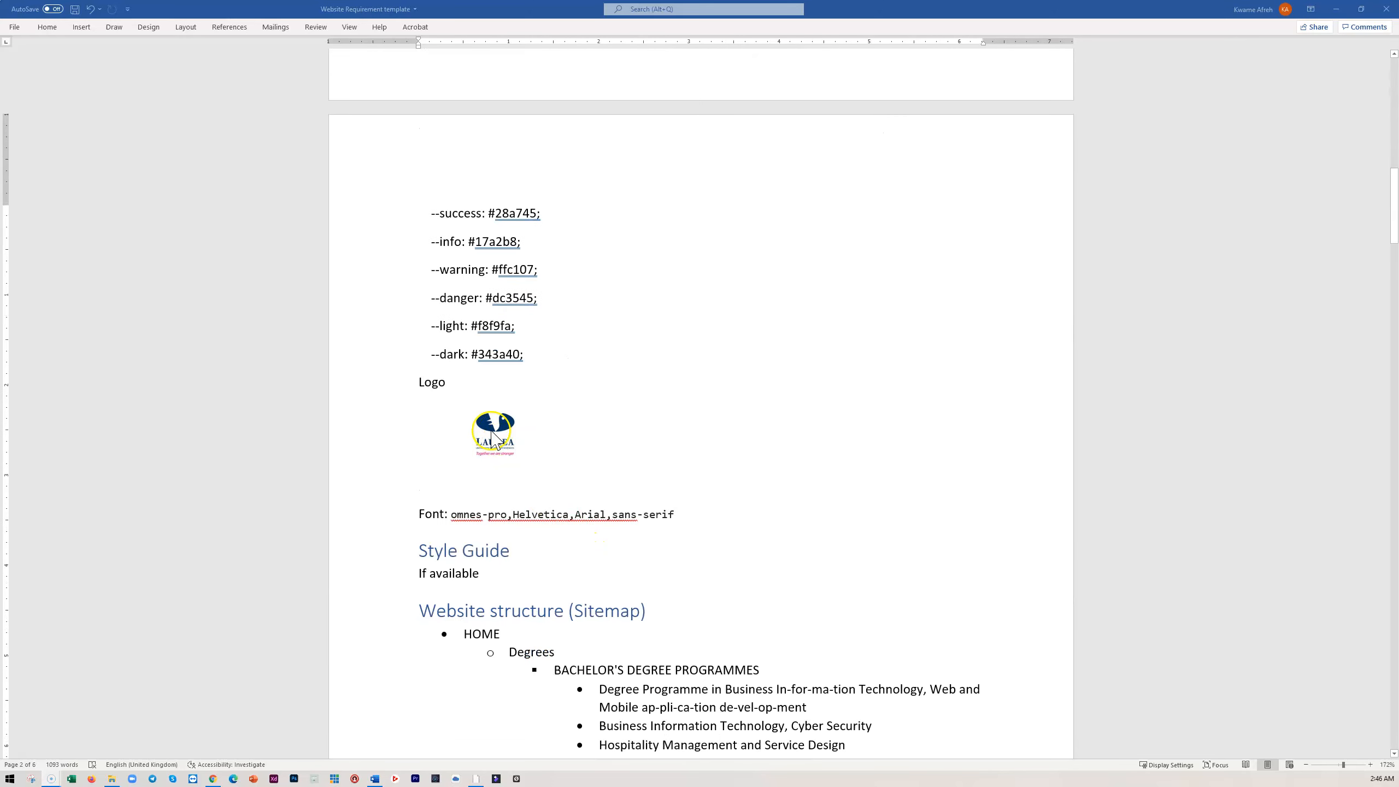
pyautogui.scroll(-4, 468, 524)
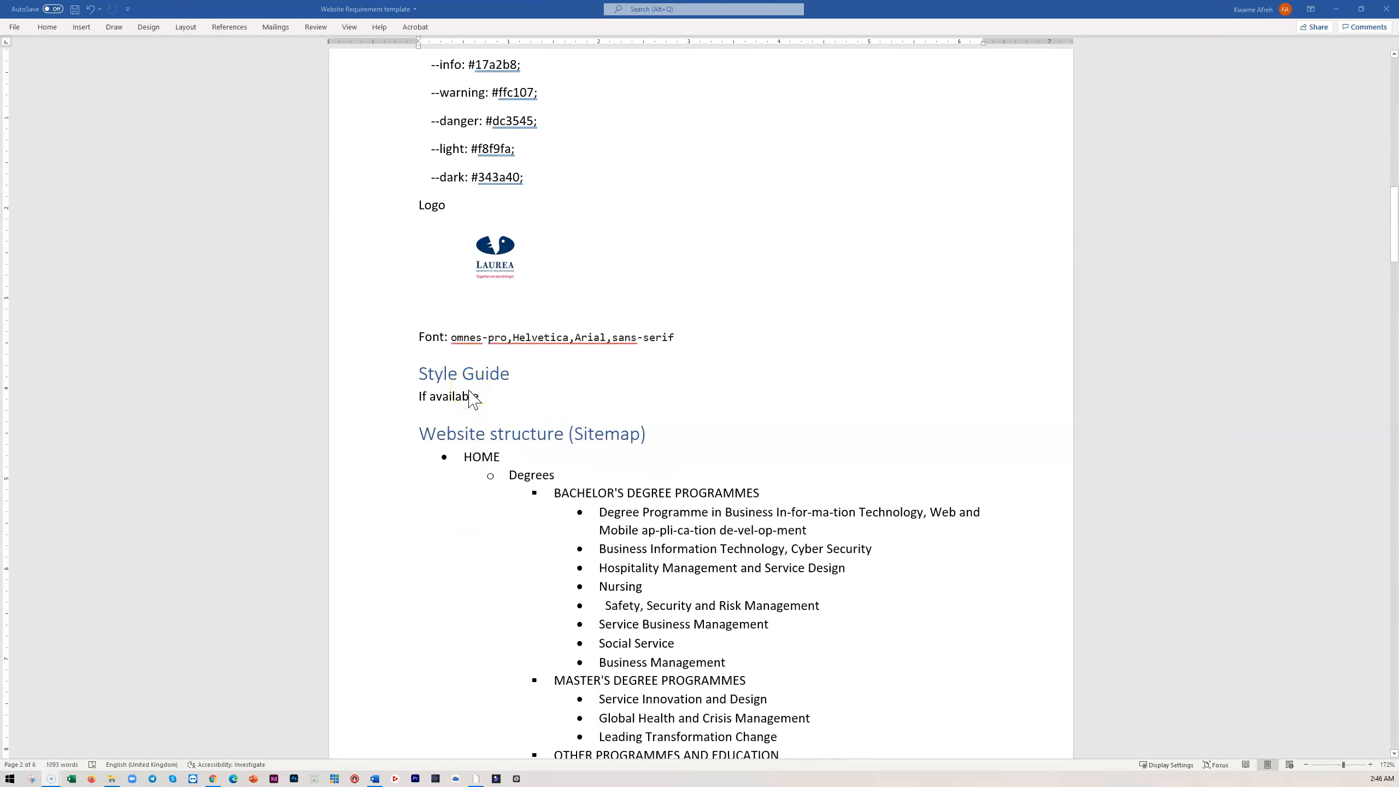
pyautogui.click(469, 395)
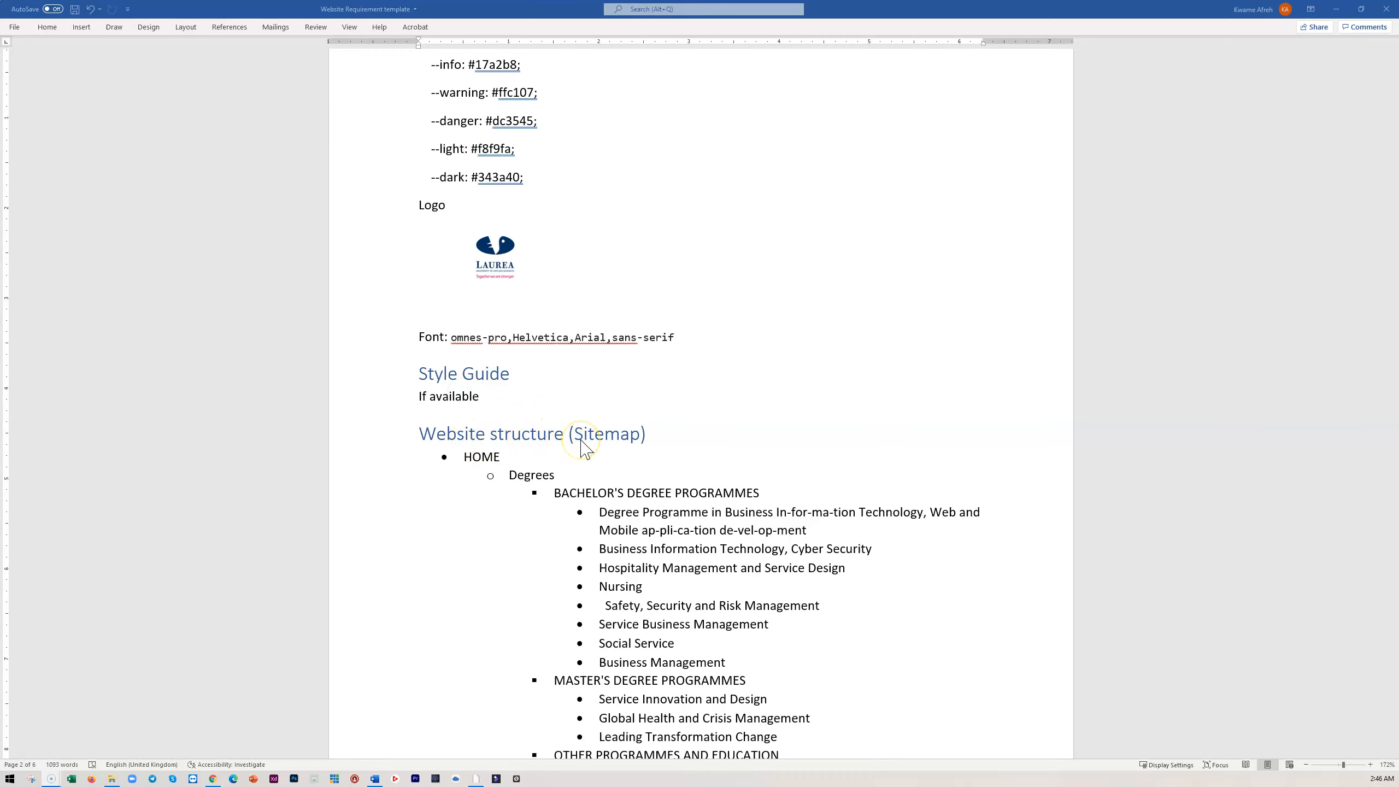
# - Review the website structure list, the sitemap diagram, and the client-oriented and functional requirements in the document
pyautogui.scroll(-2, 585, 447)
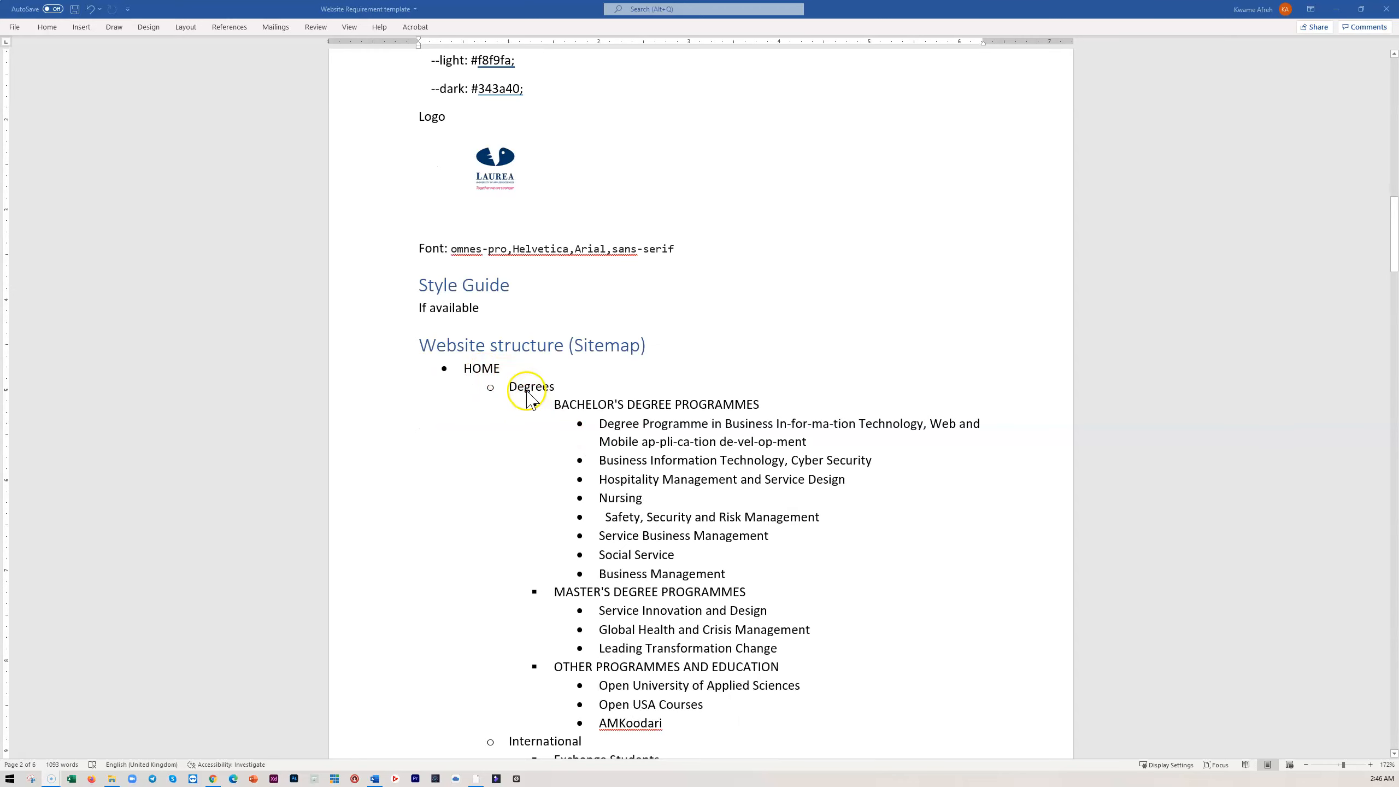
pyautogui.scroll(-5, 534, 430)
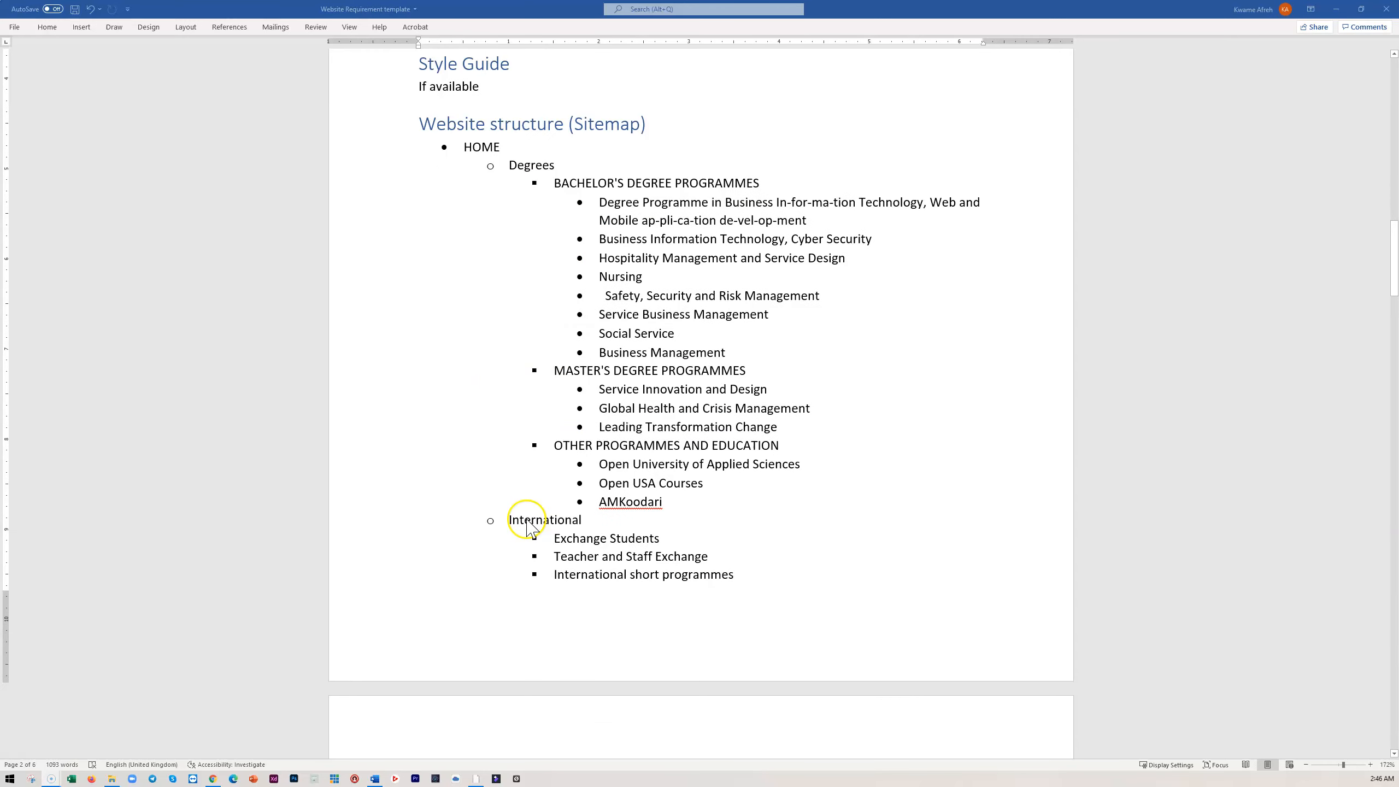
pyautogui.scroll(-9, 533, 505)
pyautogui.scroll(-8, 526, 532)
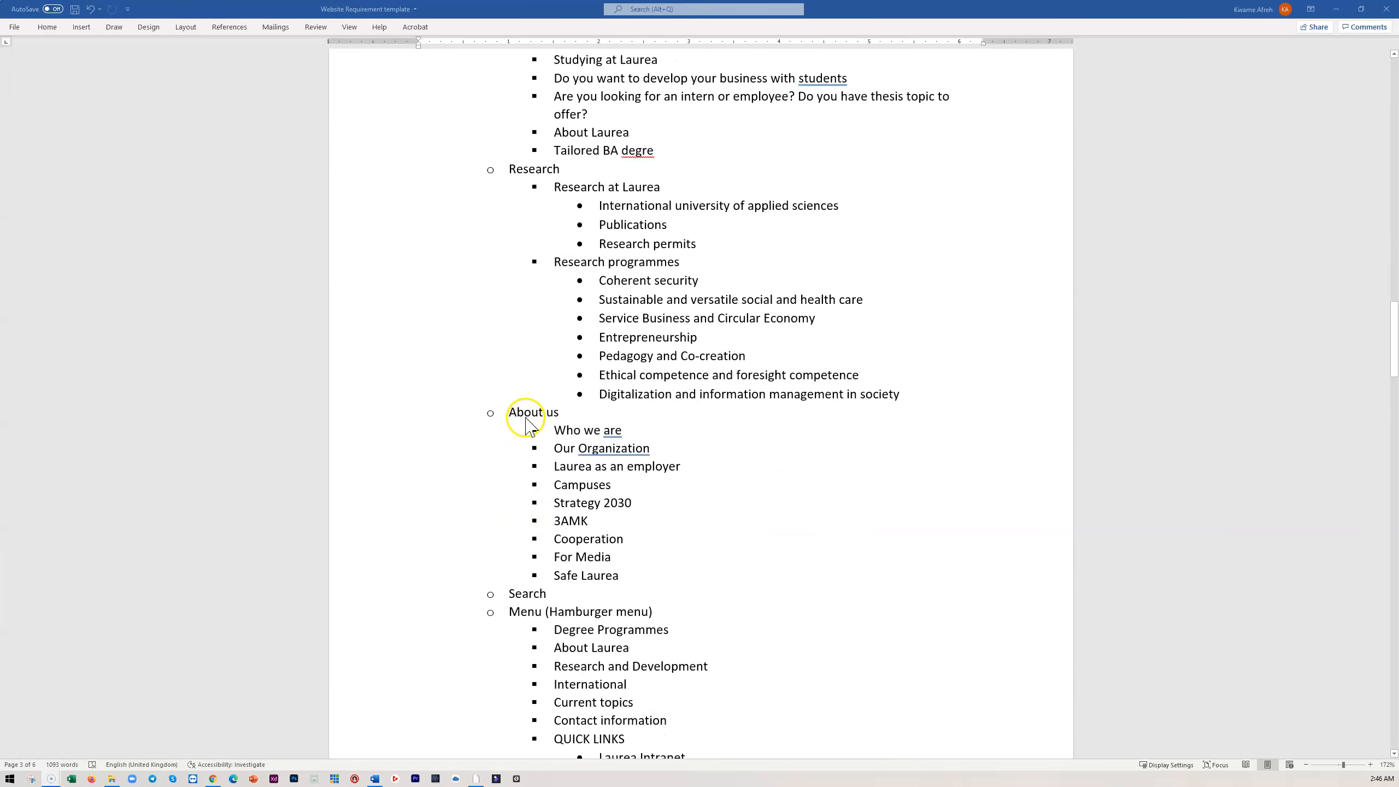
pyautogui.scroll(-20, 527, 424)
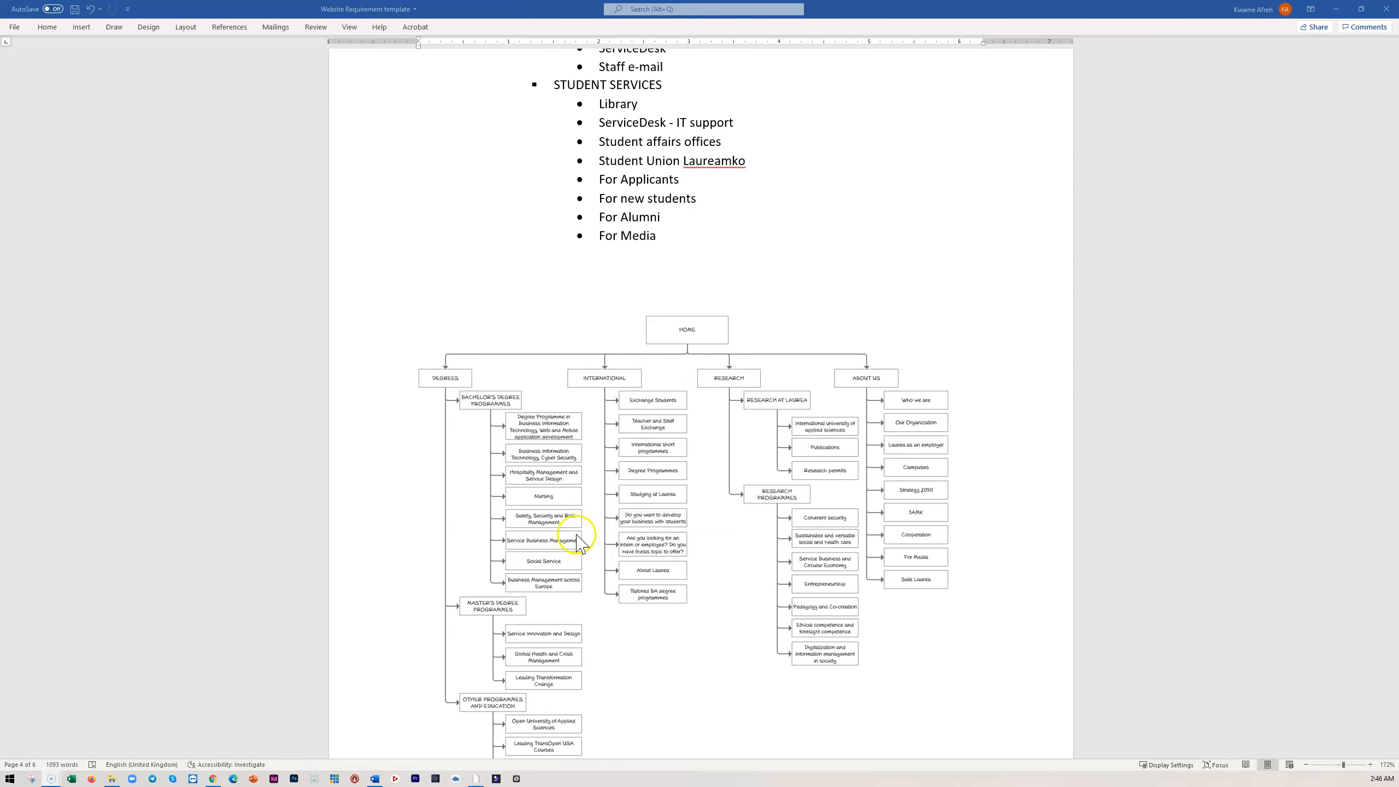
pyautogui.scroll(-10, 661, 535)
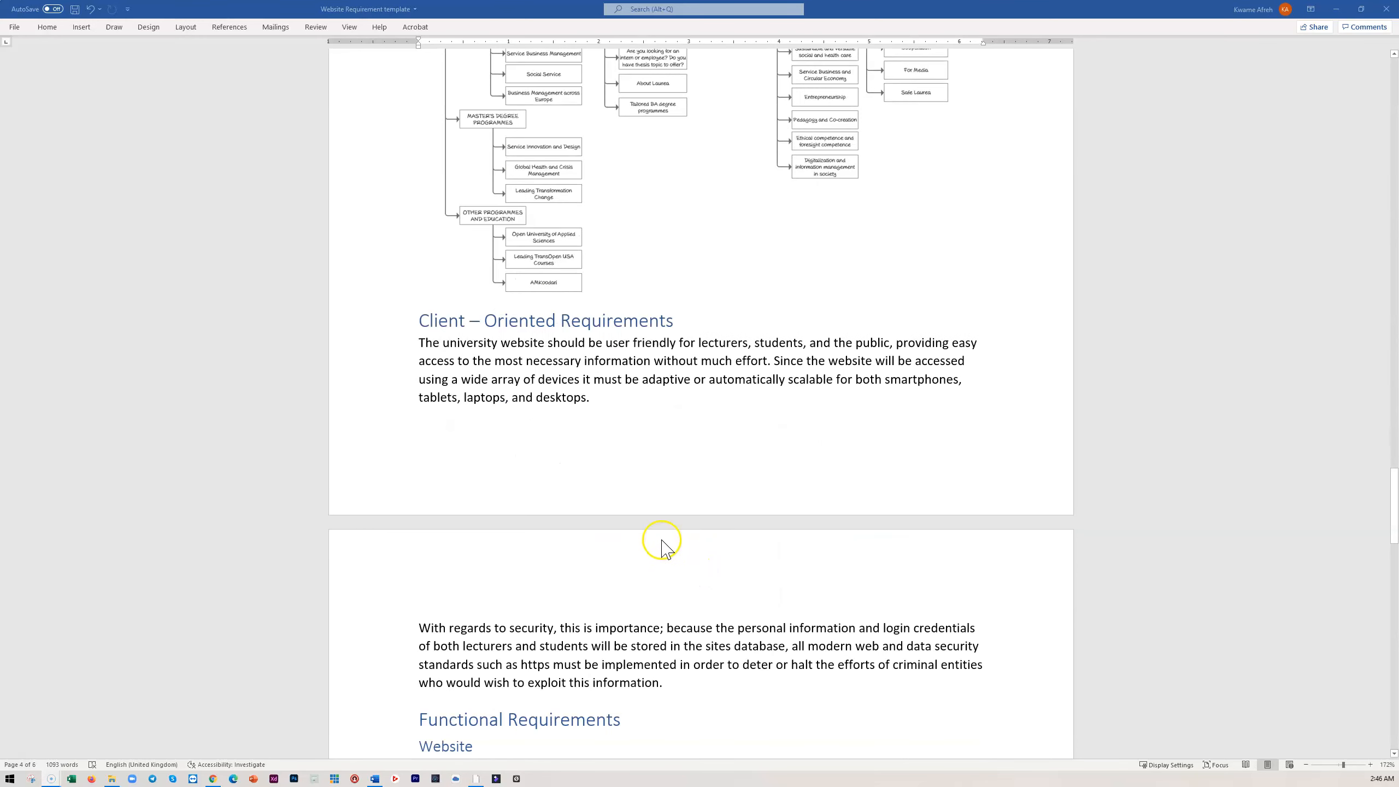
pyautogui.scroll(-12, 662, 547)
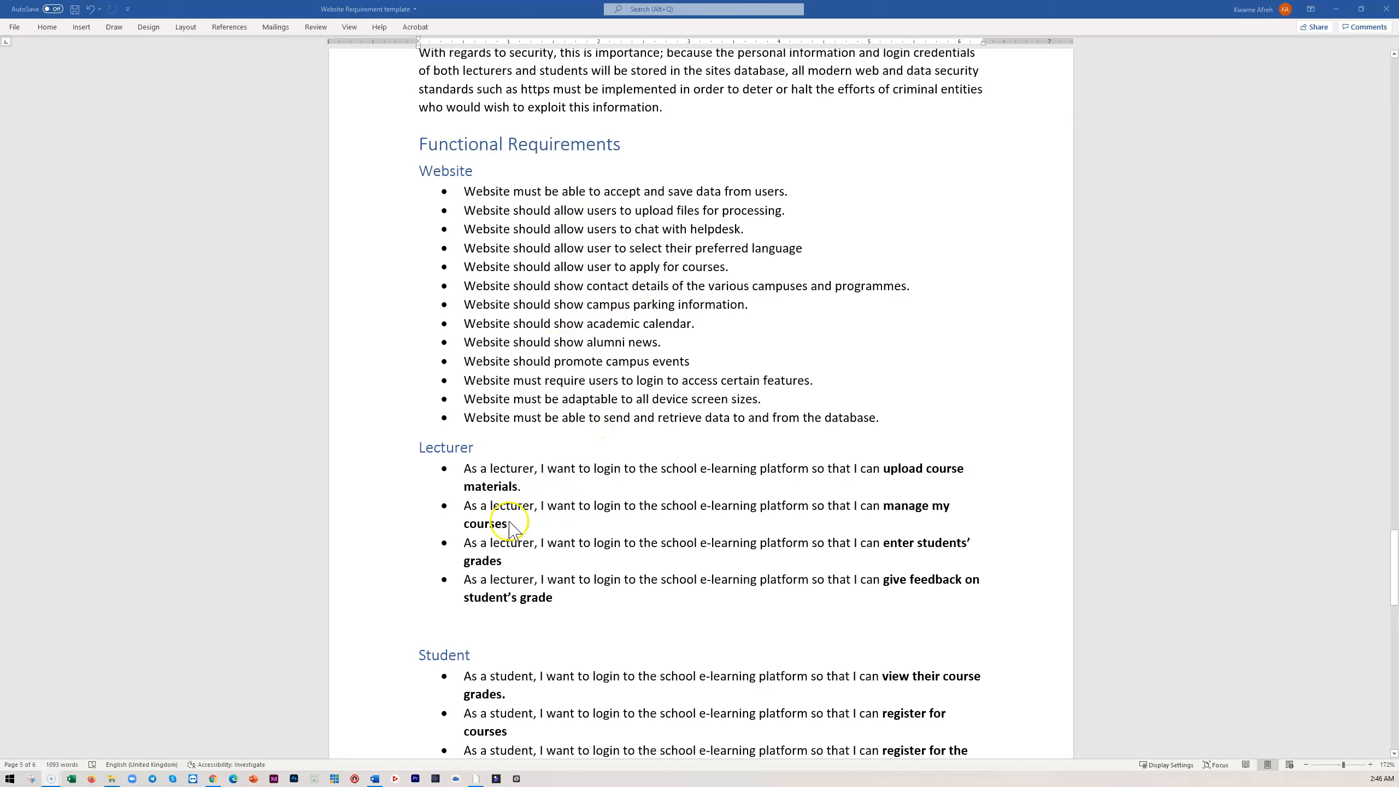
pyautogui.scroll(-4, 537, 528)
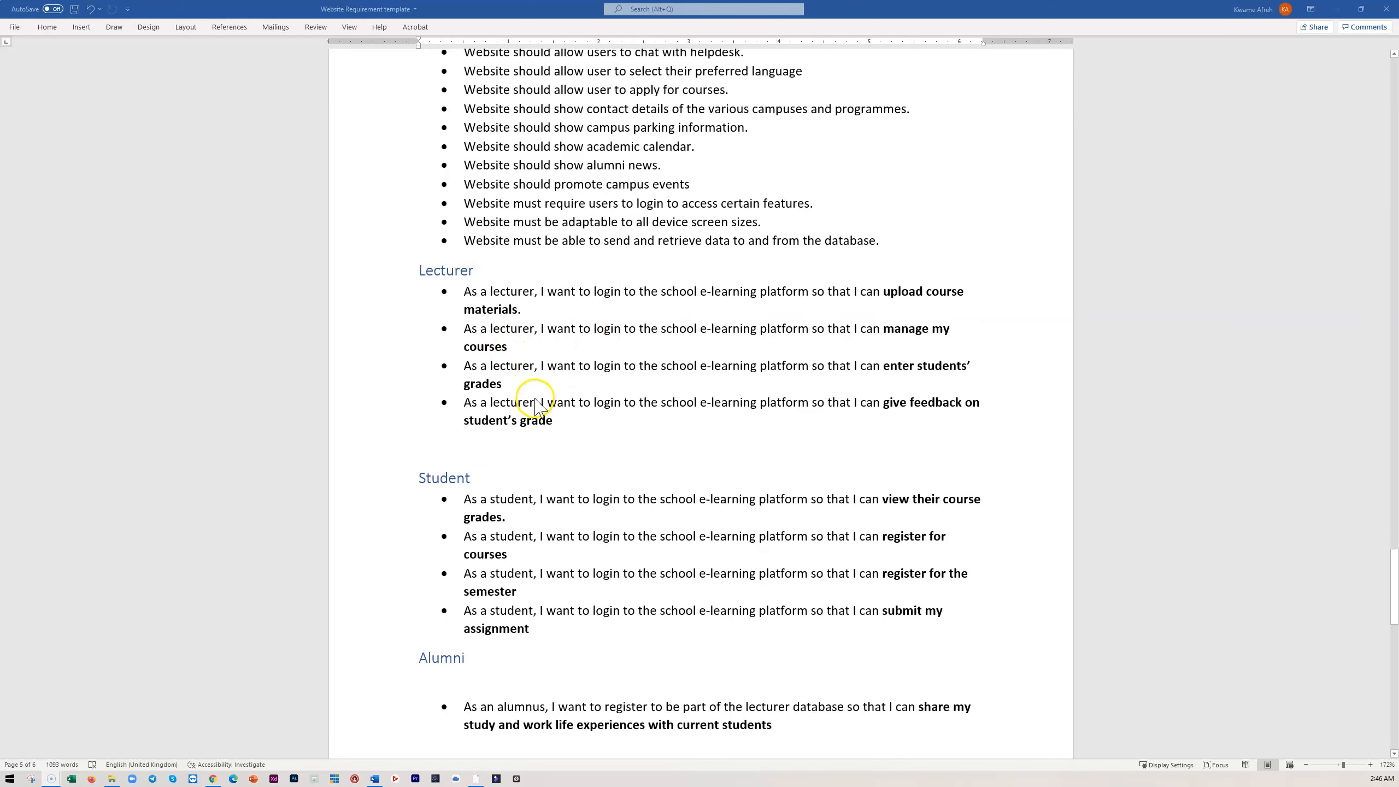
pyautogui.scroll(-8, 538, 405)
pyautogui.scroll(-1, 534, 401)
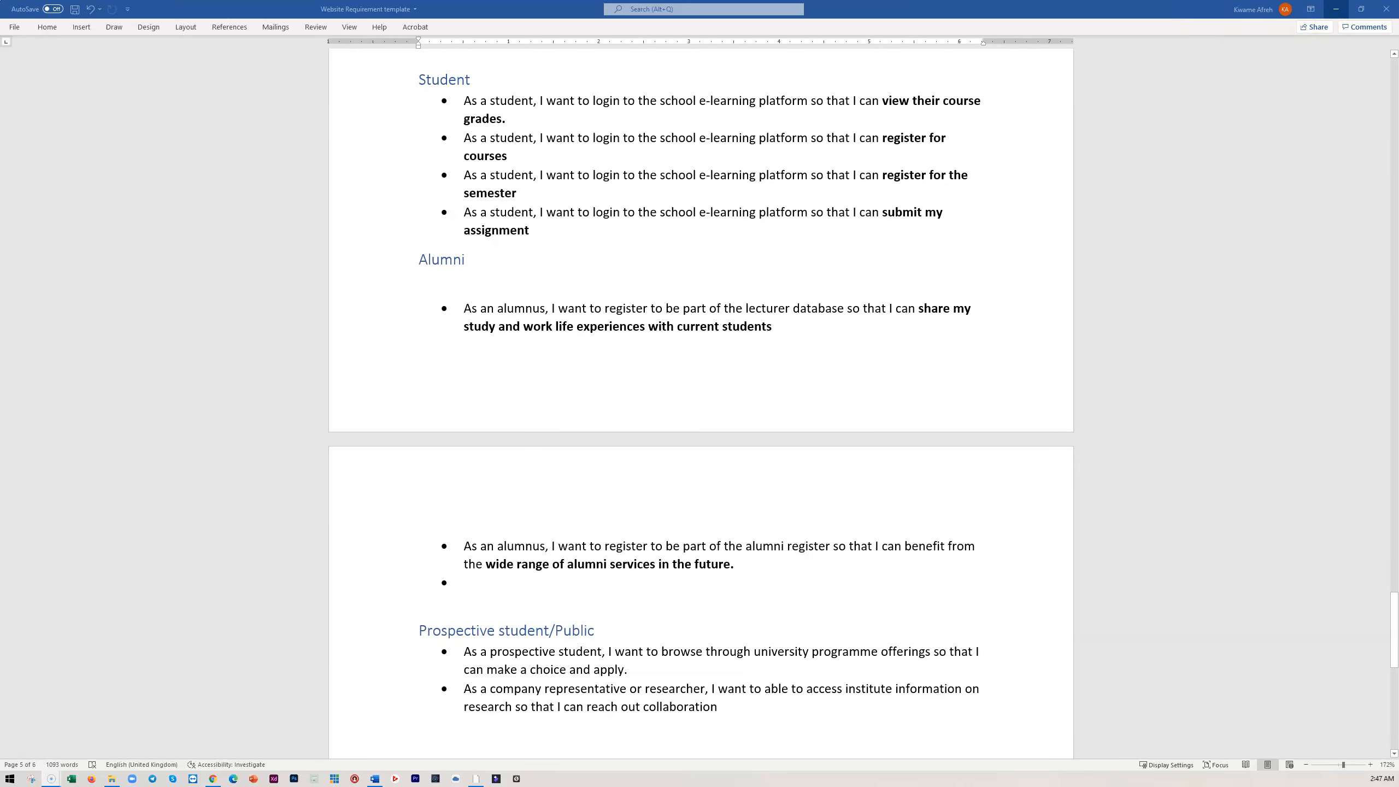
# - Switch to Axure RP and rename the Home_Eng page in the English Pages folder to Home
pyautogui.click(1336, 9)
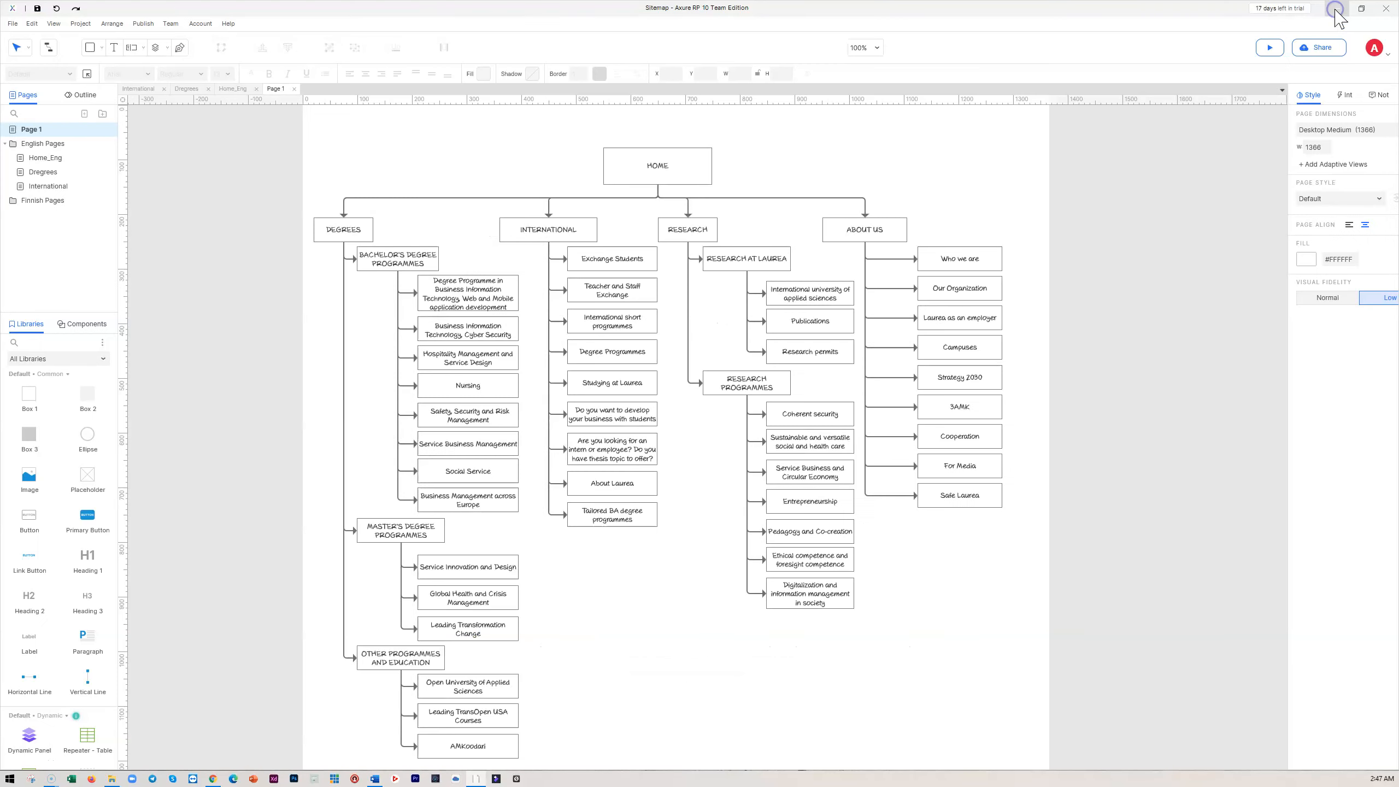
pyautogui.doubleClick(50, 146)
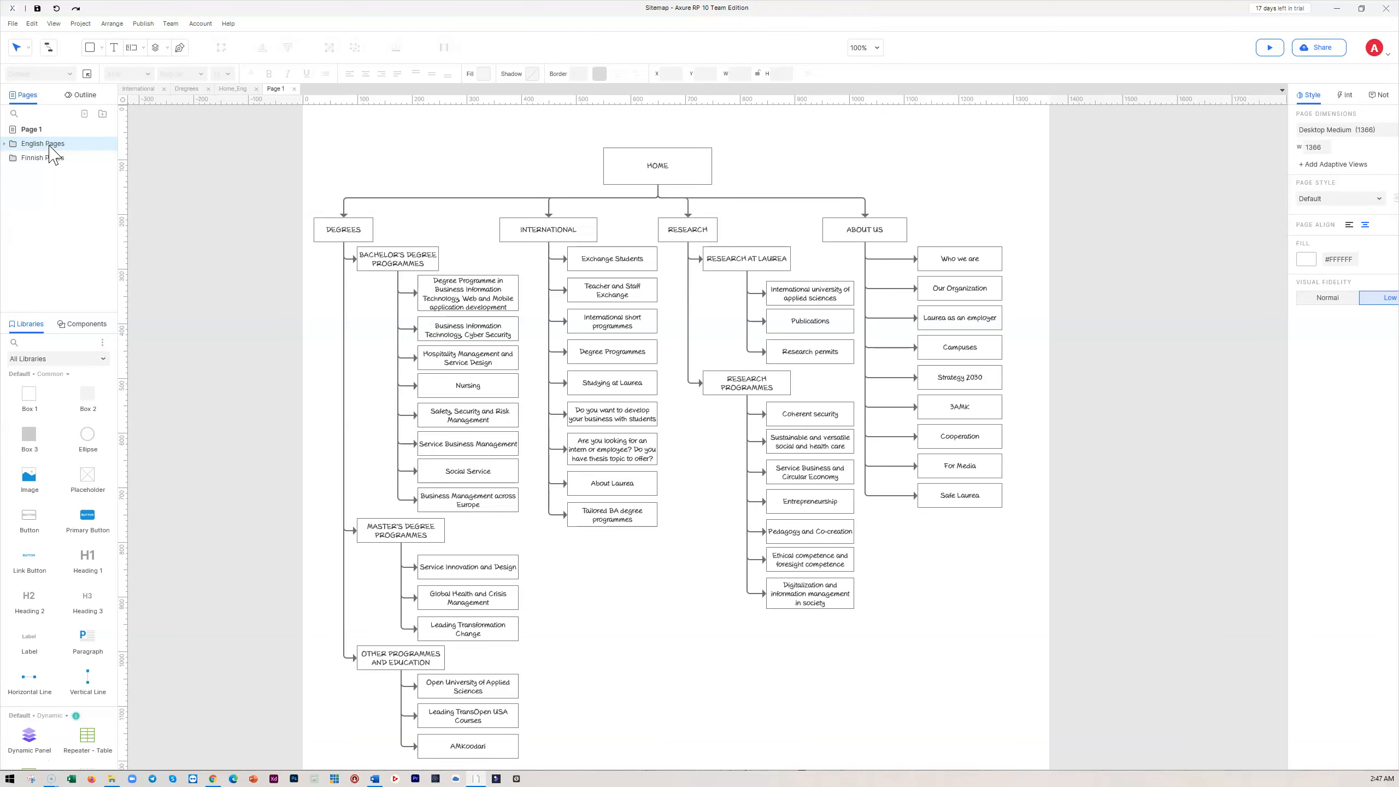
pyautogui.click(2, 147)
pyautogui.click(3, 145)
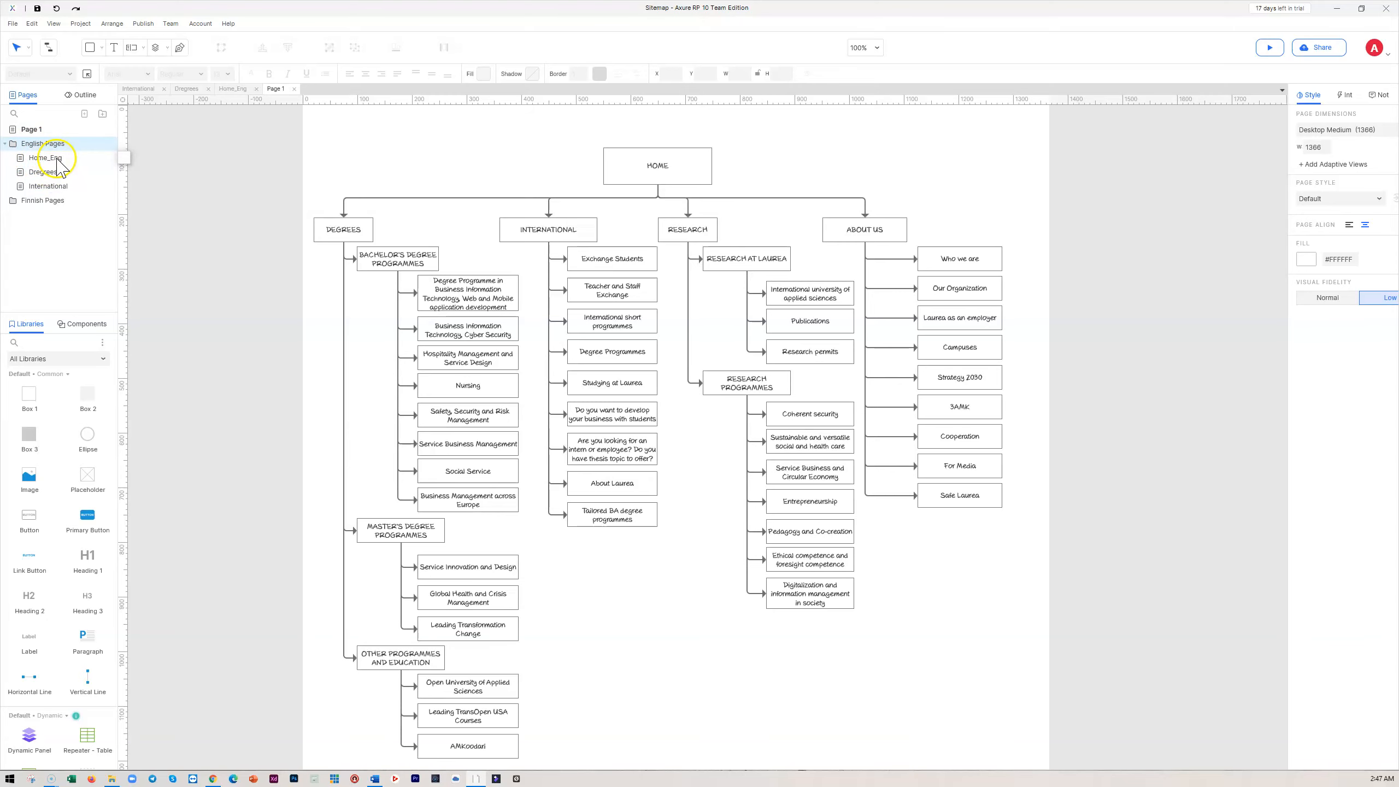
pyautogui.click(58, 158)
pyautogui.click(55, 157)
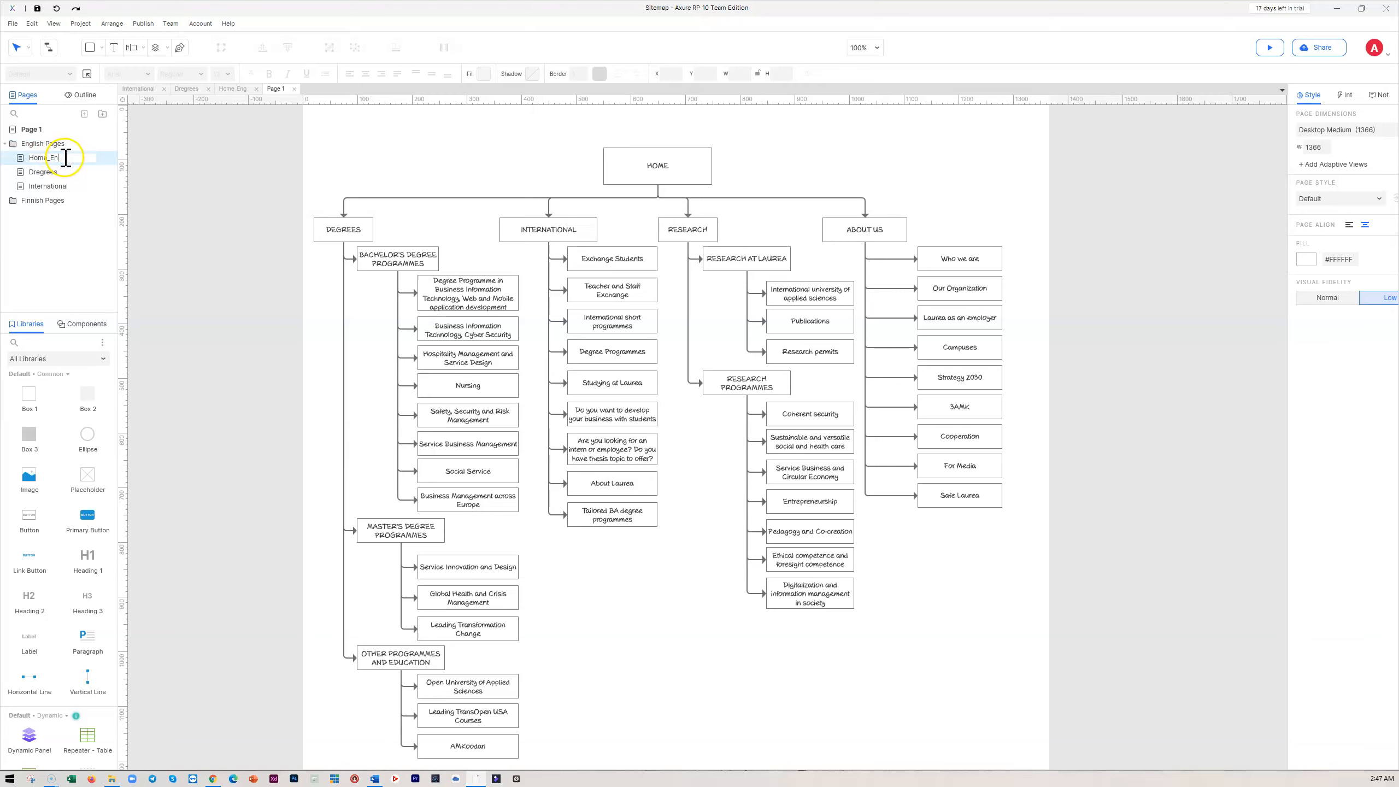
pyautogui.click(102, 186)
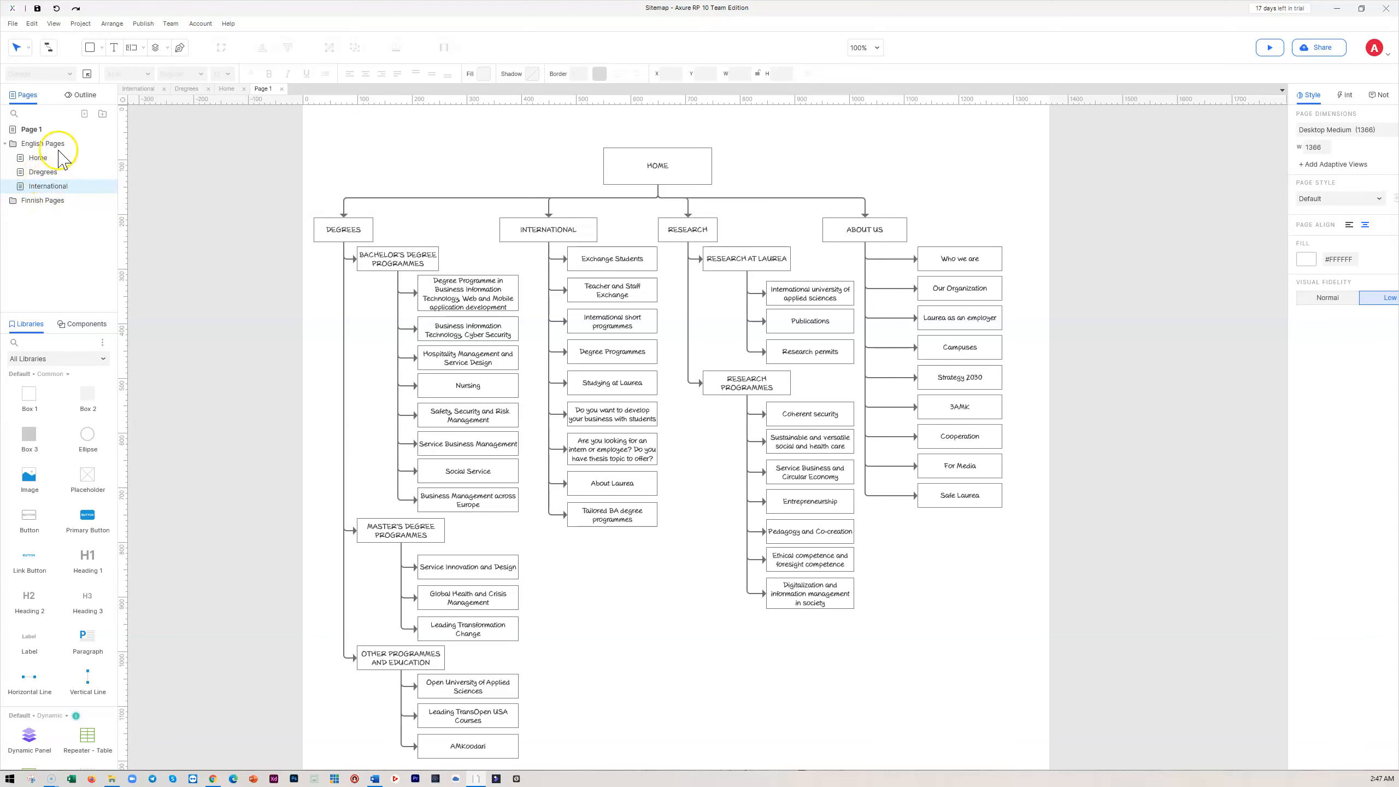
# - Add two pages named Research and About us below International in the English Pages folder
pyautogui.click(84, 113)
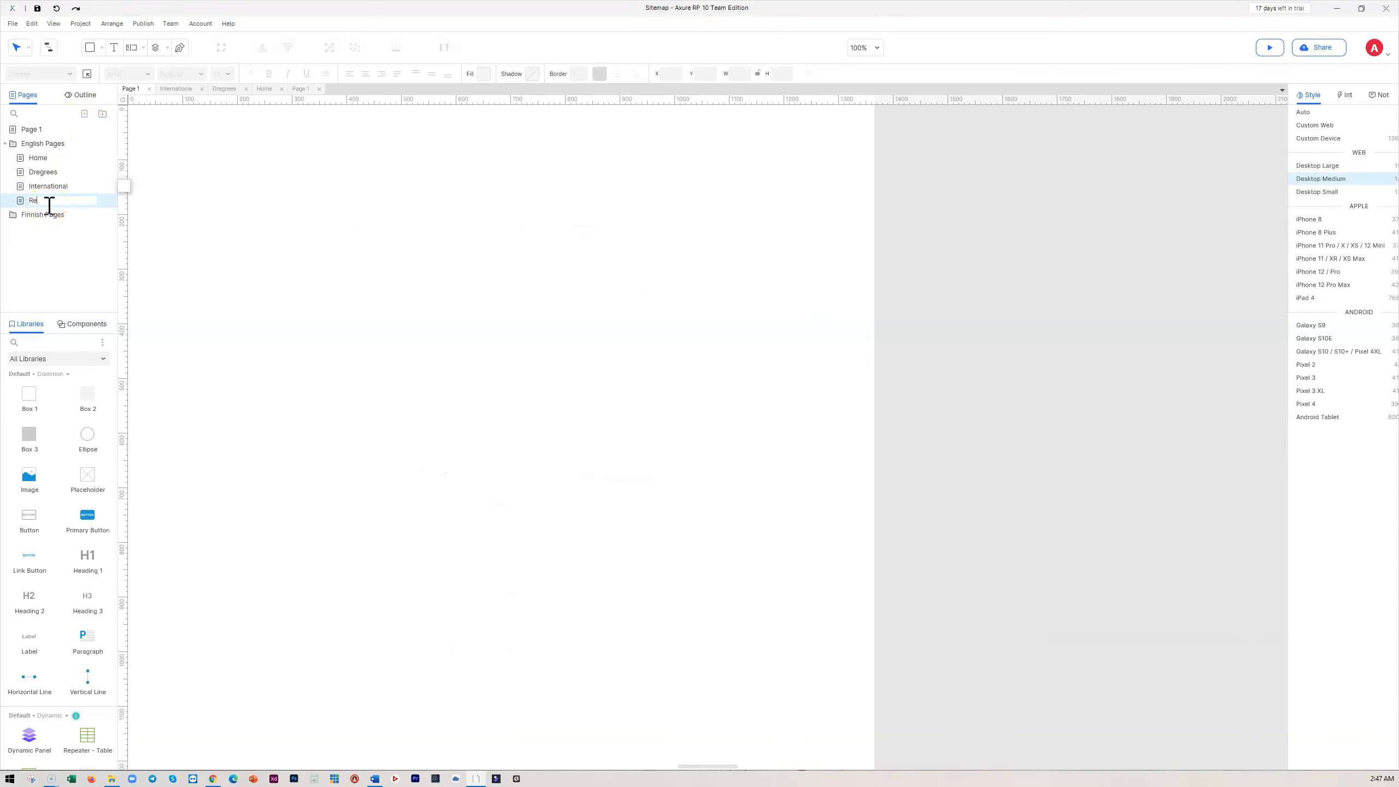
pyautogui.write('Research')
pyautogui.click(84, 113)
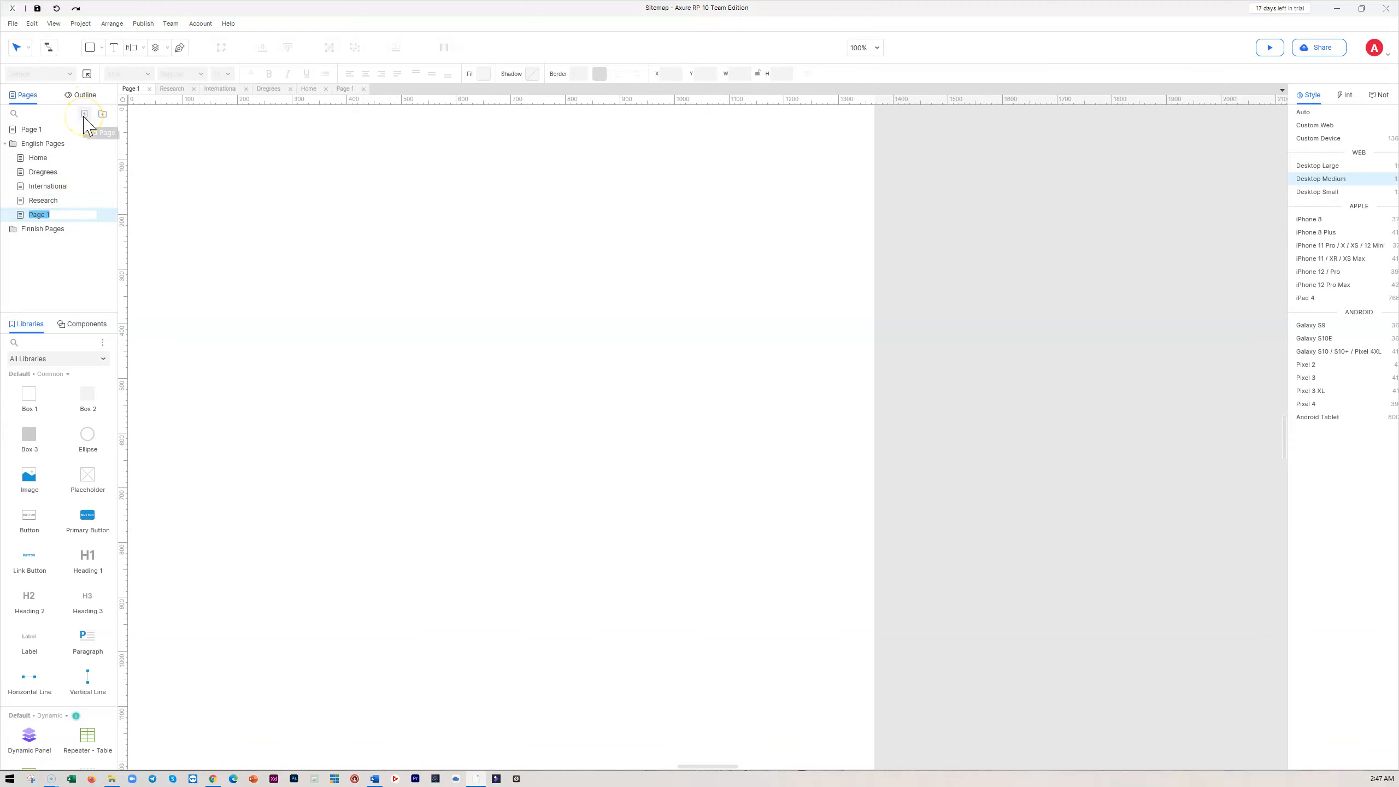
pyautogui.write('A')
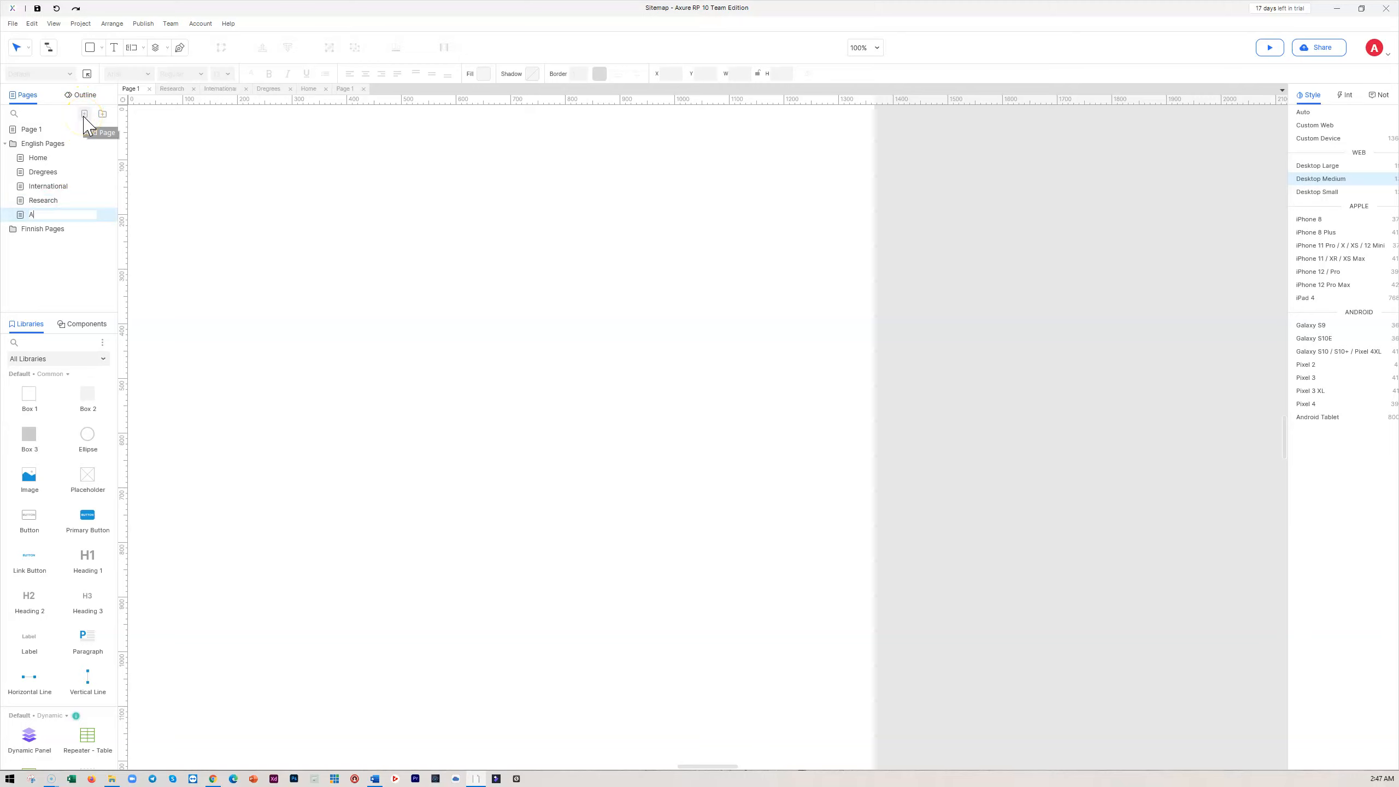
pyautogui.write('bout us')
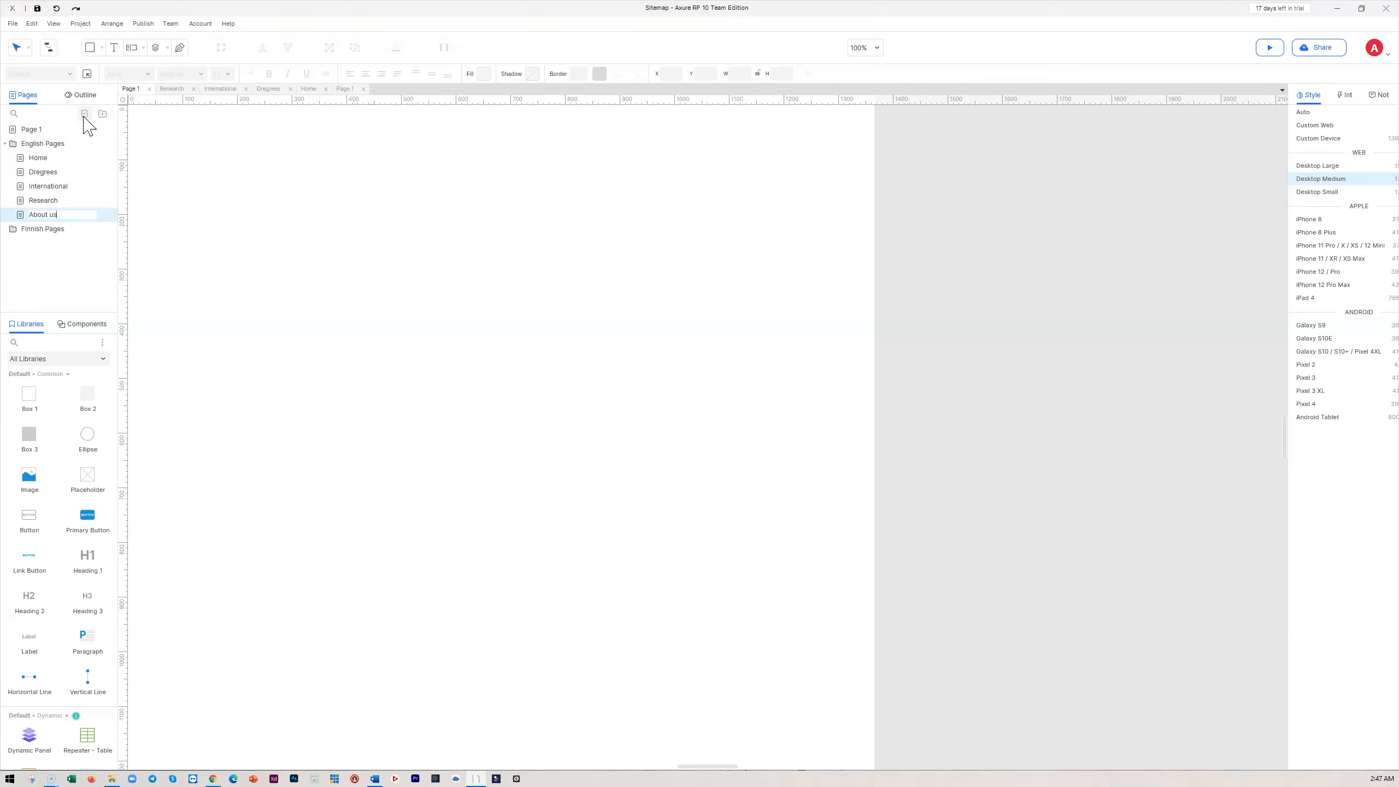
pyautogui.press('Return')
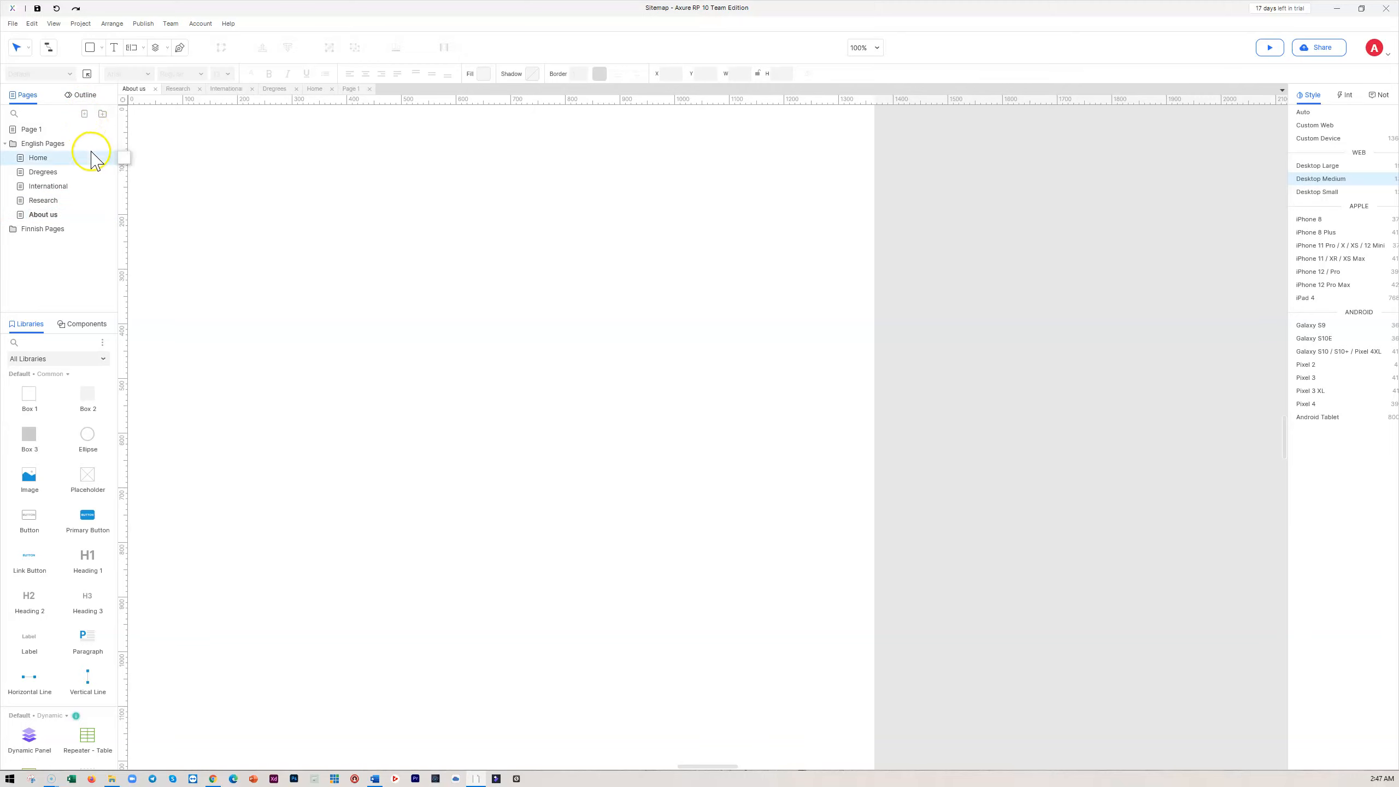
# - View the sitemap on Page 1, then switch to Word and review the hamburger menu, quick links and student services entries
pyautogui.click(42, 133)
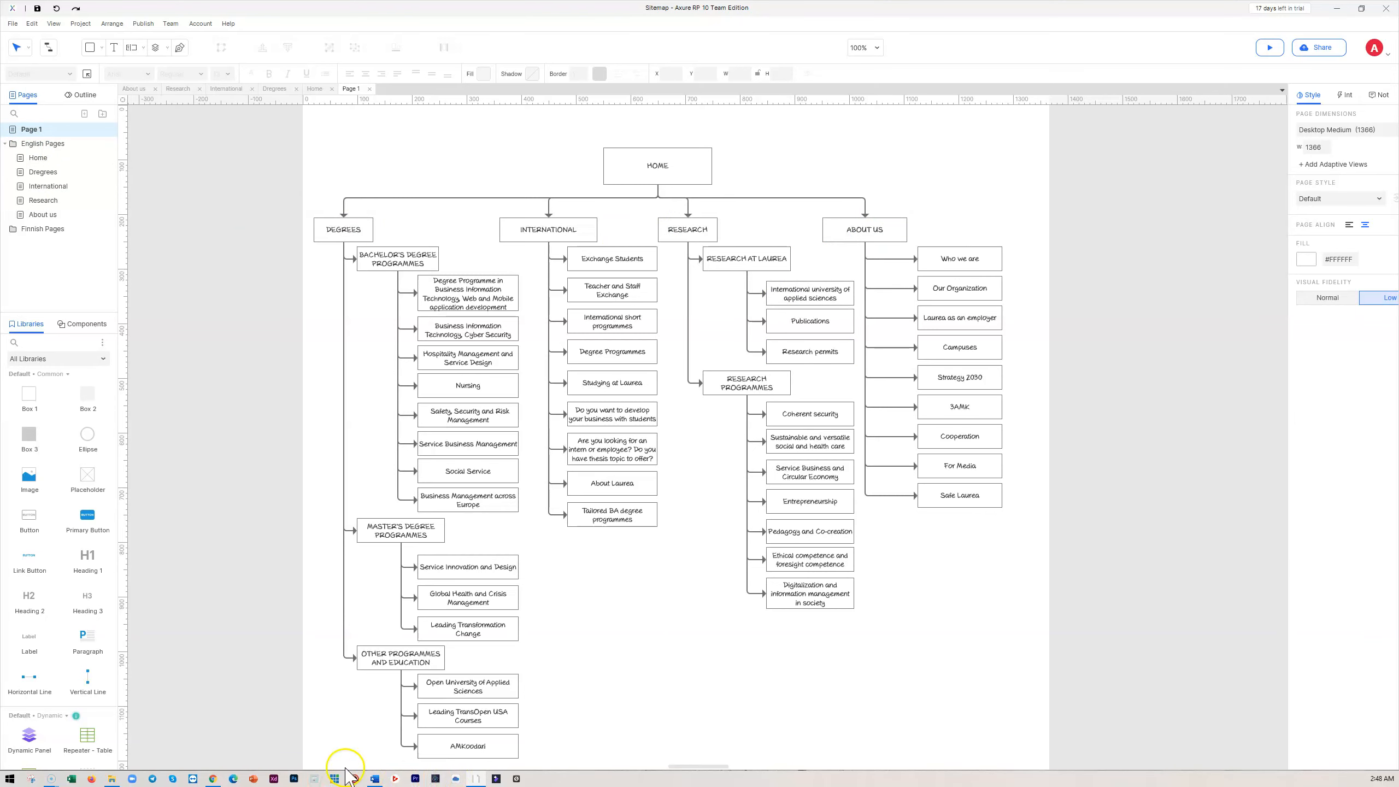
pyautogui.click(374, 779)
pyautogui.scroll(5, 778, 297)
pyautogui.scroll(20, 778, 295)
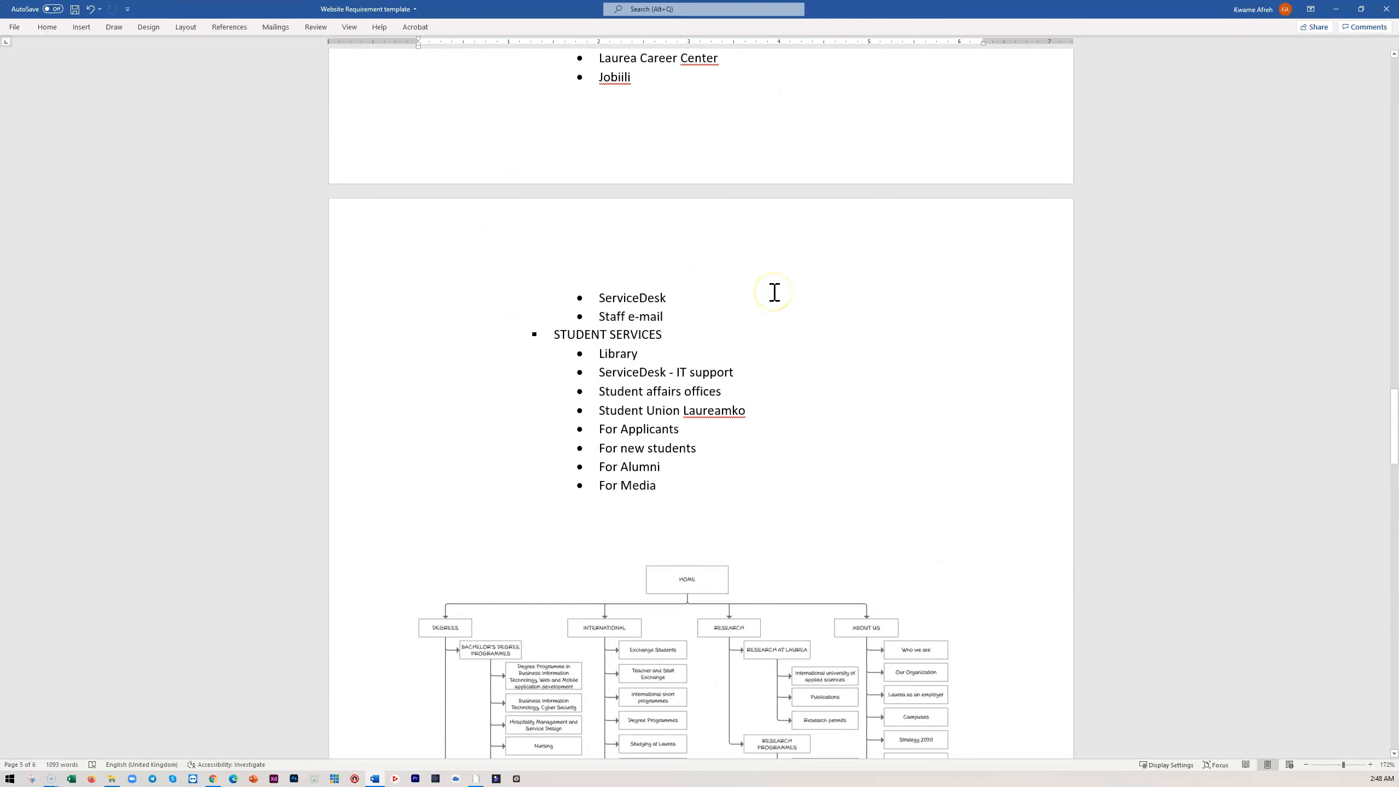
pyautogui.scroll(7, 774, 292)
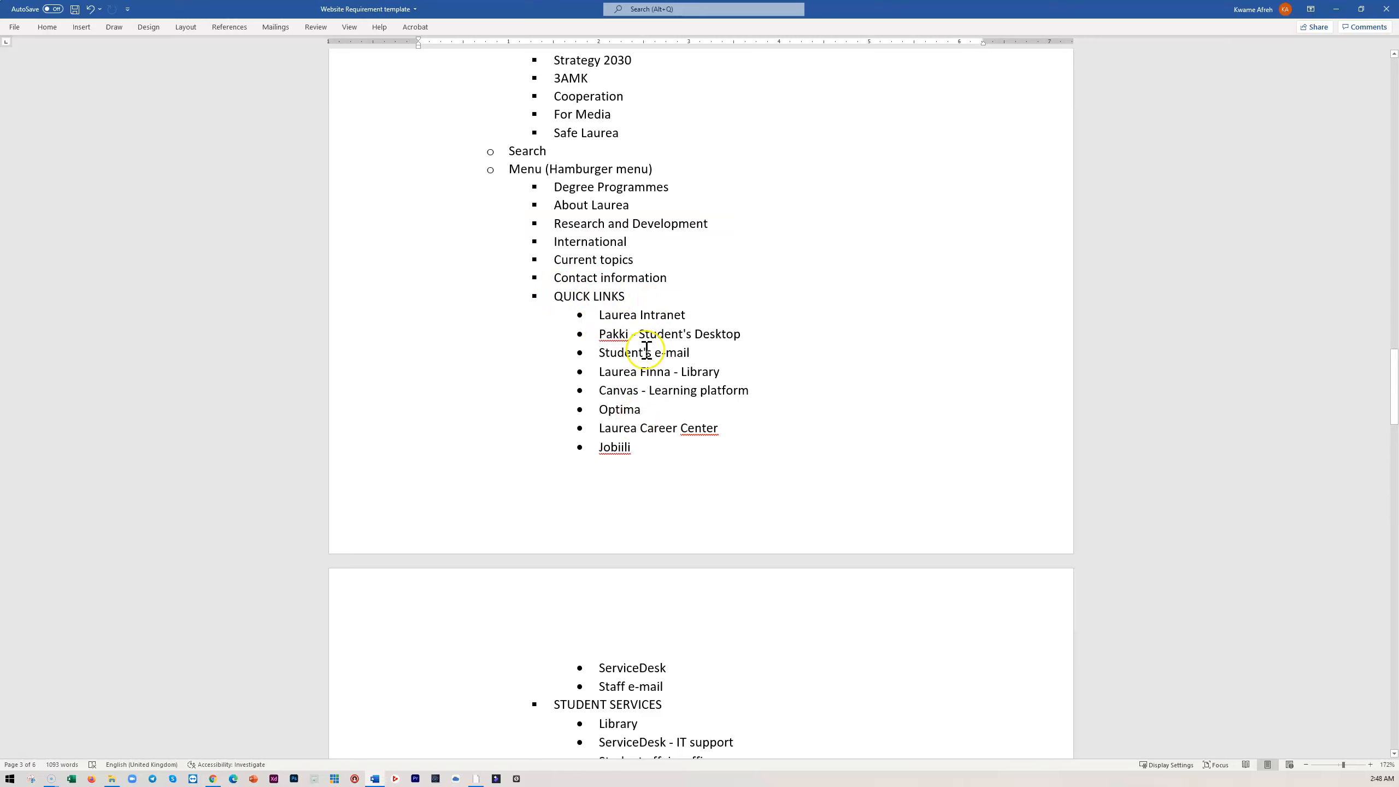
pyautogui.scroll(-2, 651, 444)
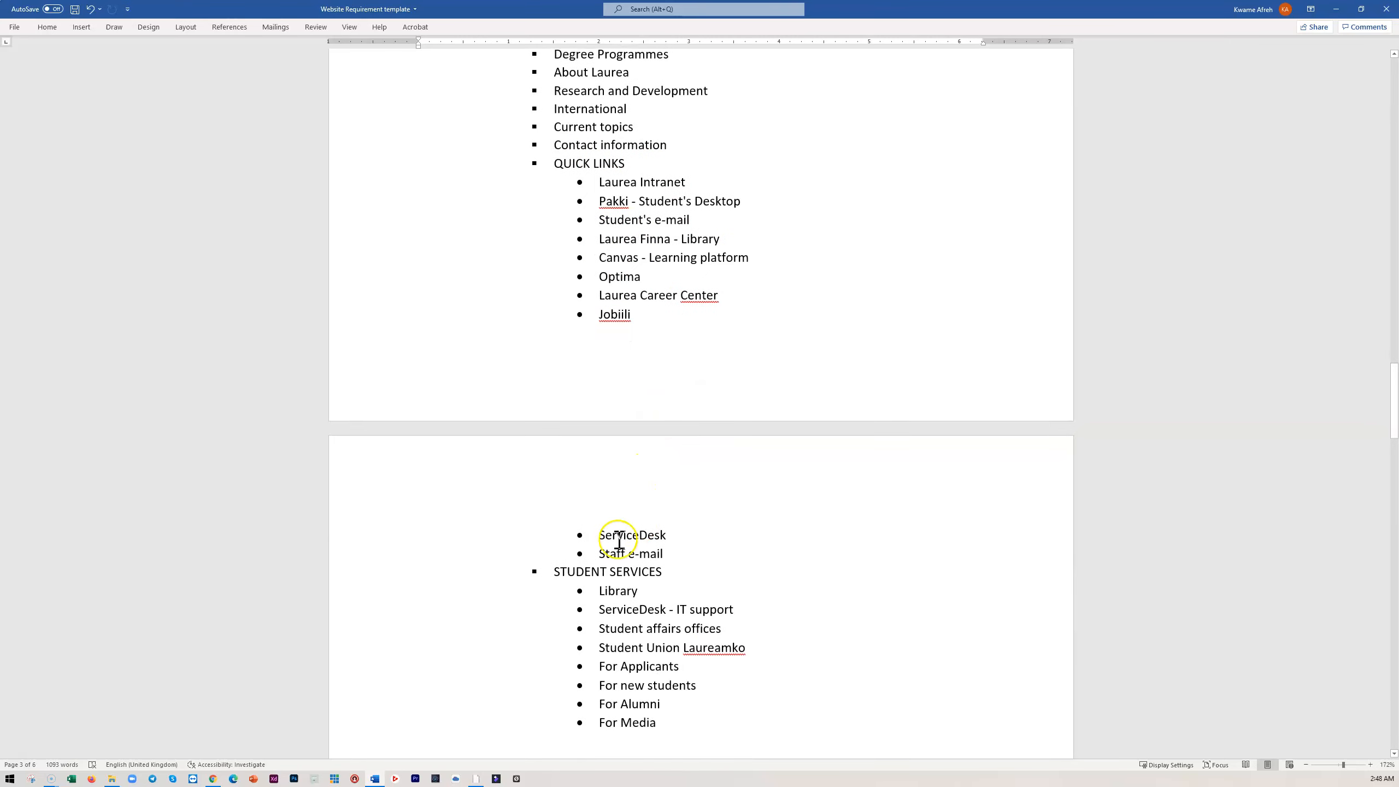
pyautogui.scroll(6, 634, 373)
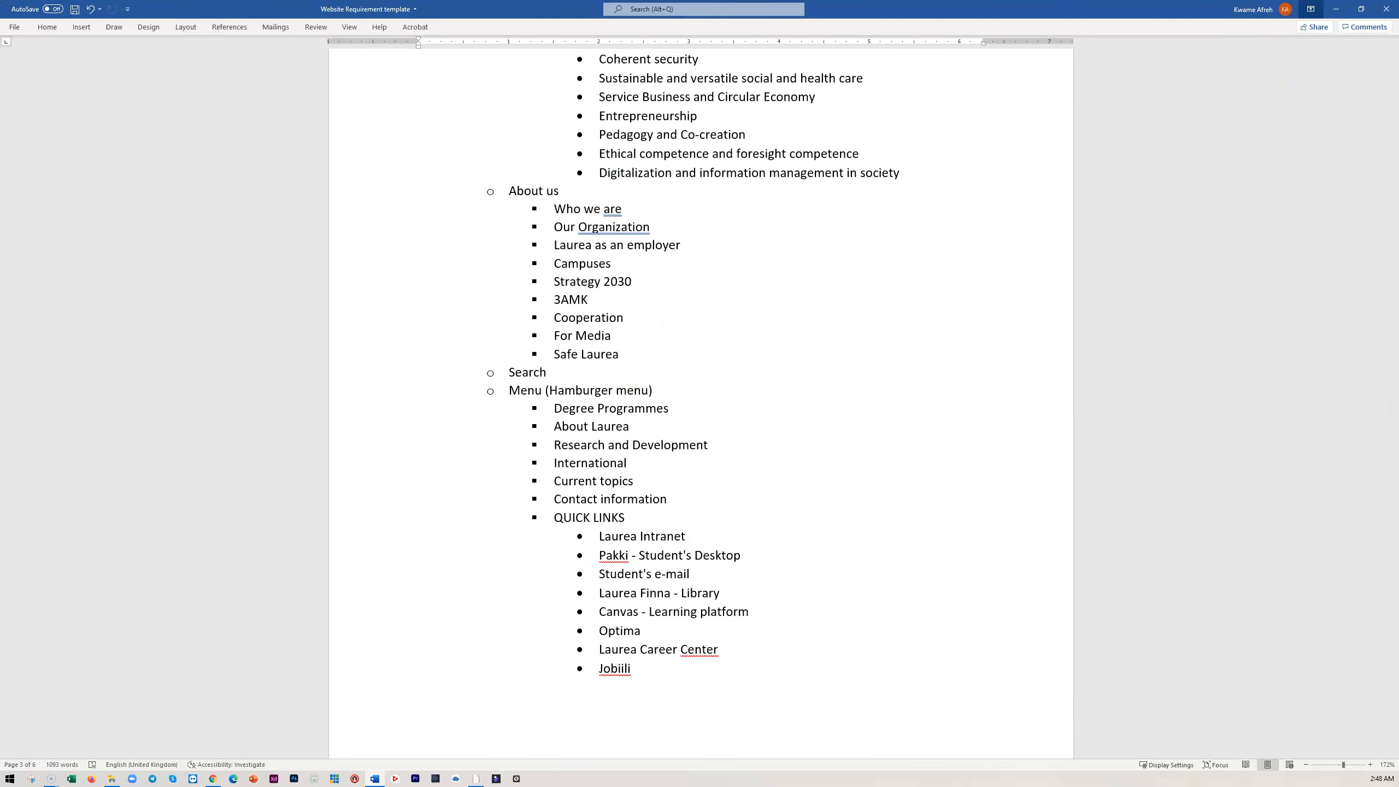
# - Switch back to Axure RP and open the Home page in the English Pages folder
pyautogui.click(1336, 9)
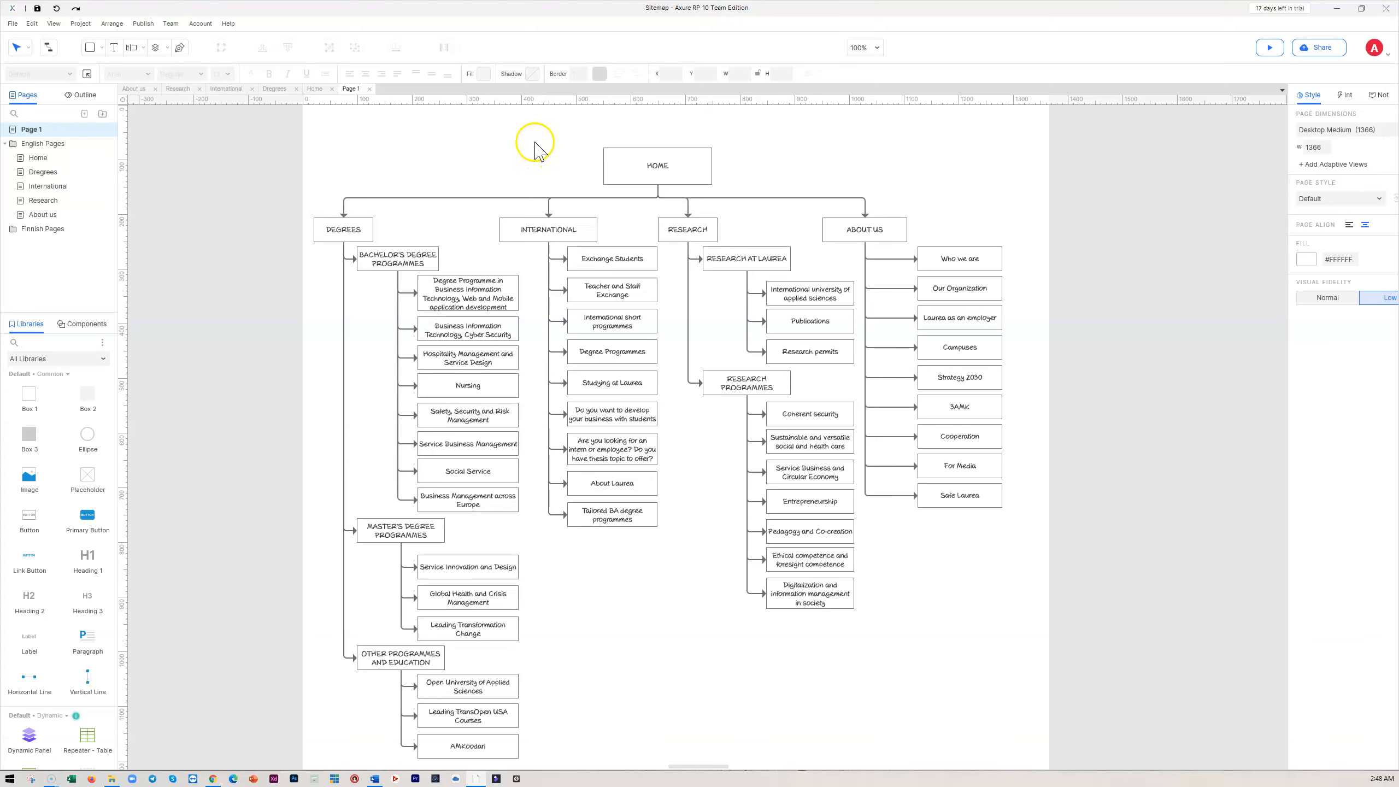
pyautogui.click(35, 158)
pyautogui.click(34, 158)
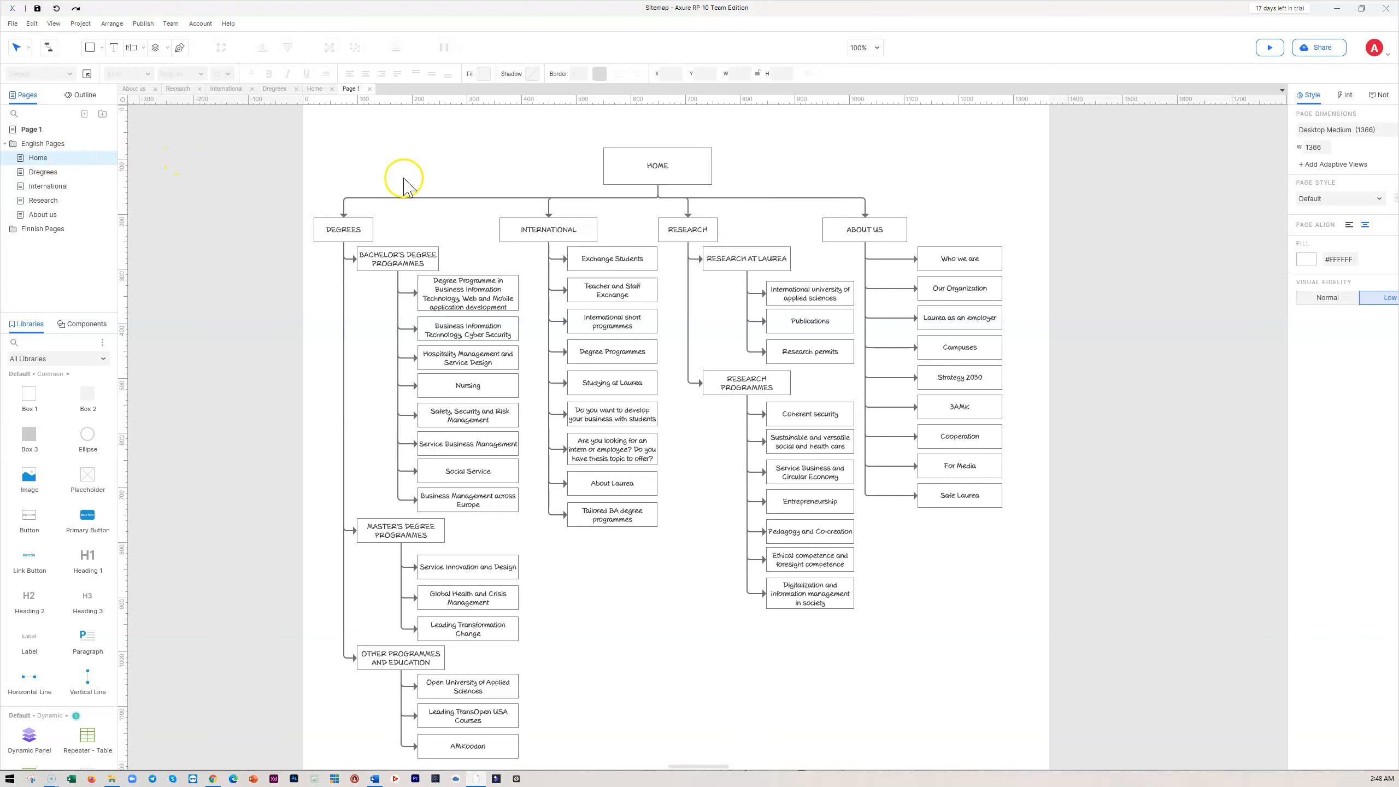
pyautogui.click(38, 158)
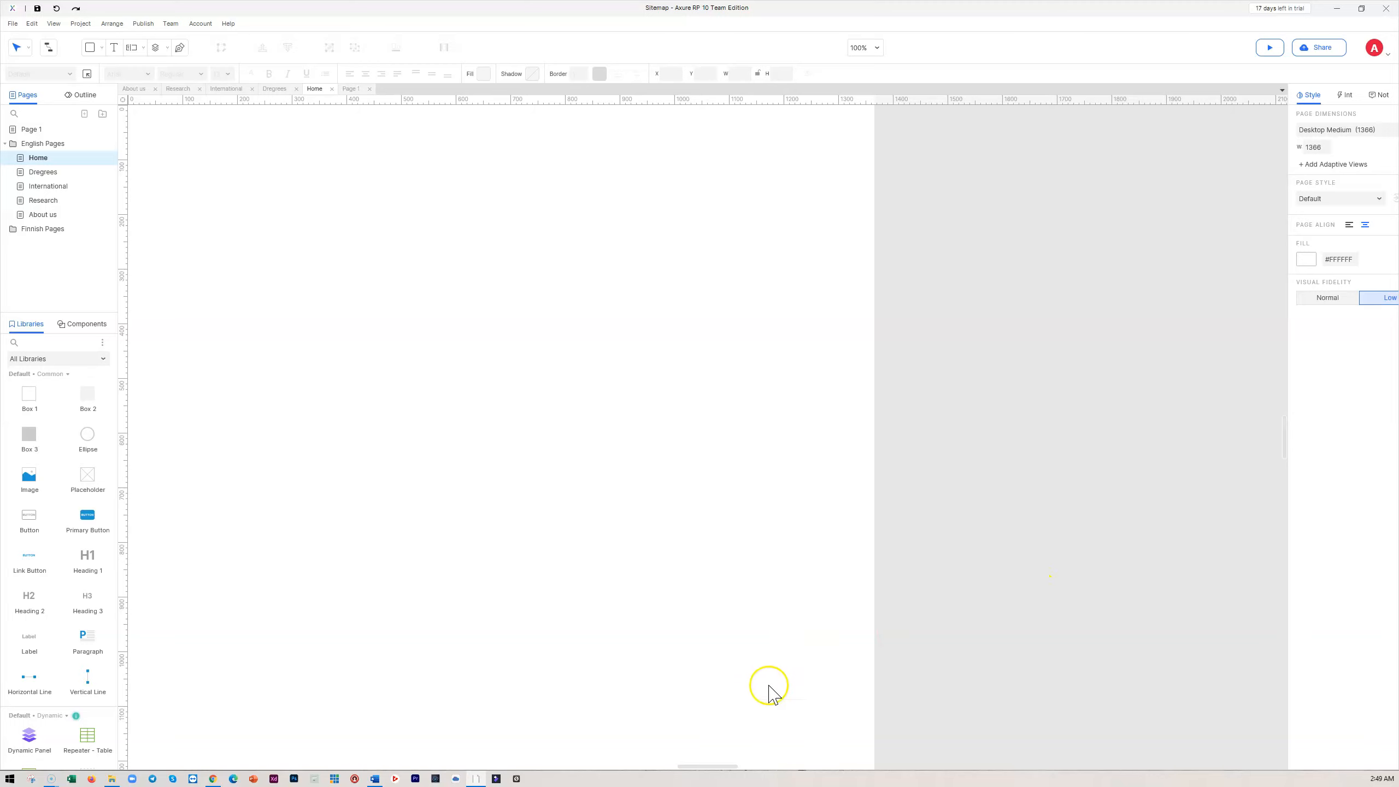
# - Place a Box 1 widget at about X 470, Y 191 on the Home page and label it "Test"
pyautogui.moveTo(700, 768); pyautogui.dragTo(683, 772)
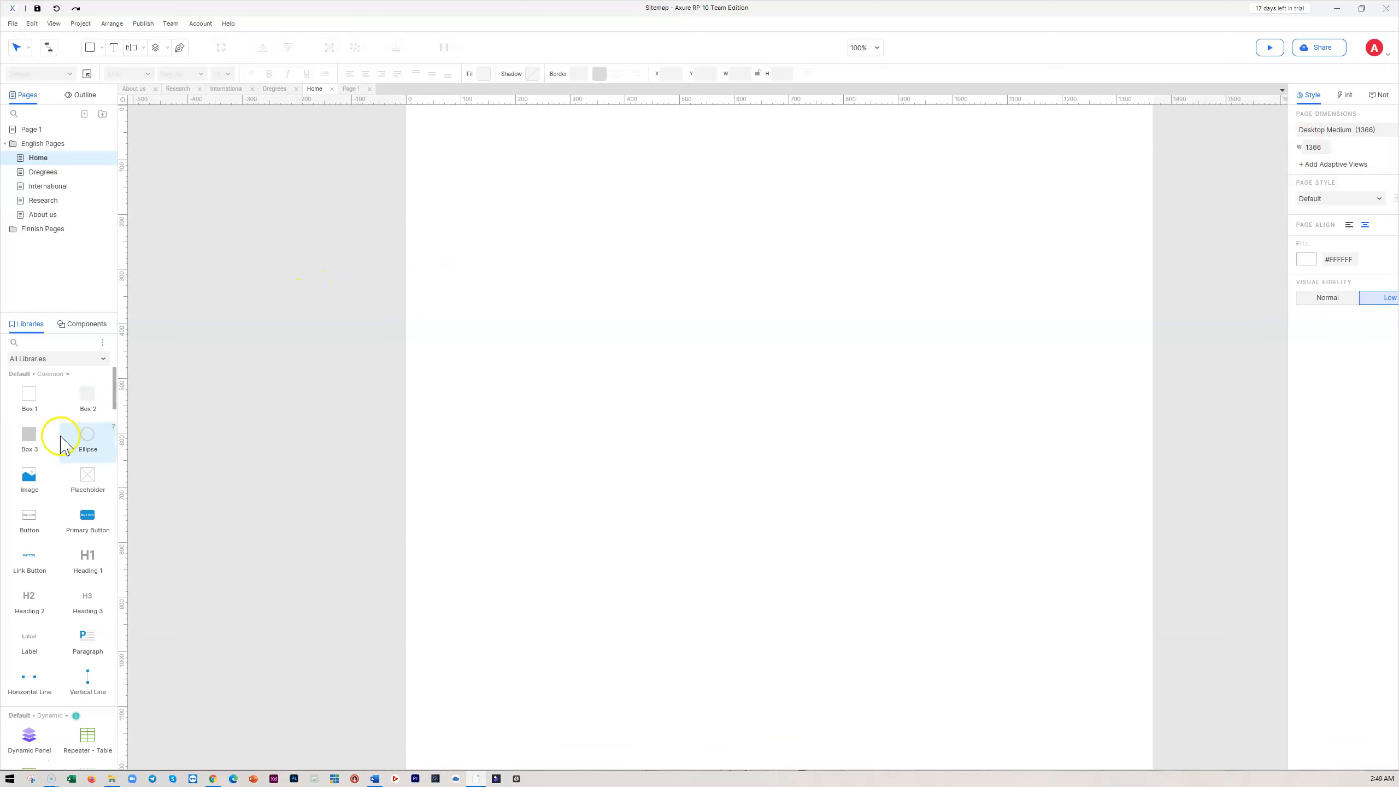
pyautogui.moveTo(28, 397); pyautogui.dragTo(664, 210)
pyautogui.doubleClick(714, 251)
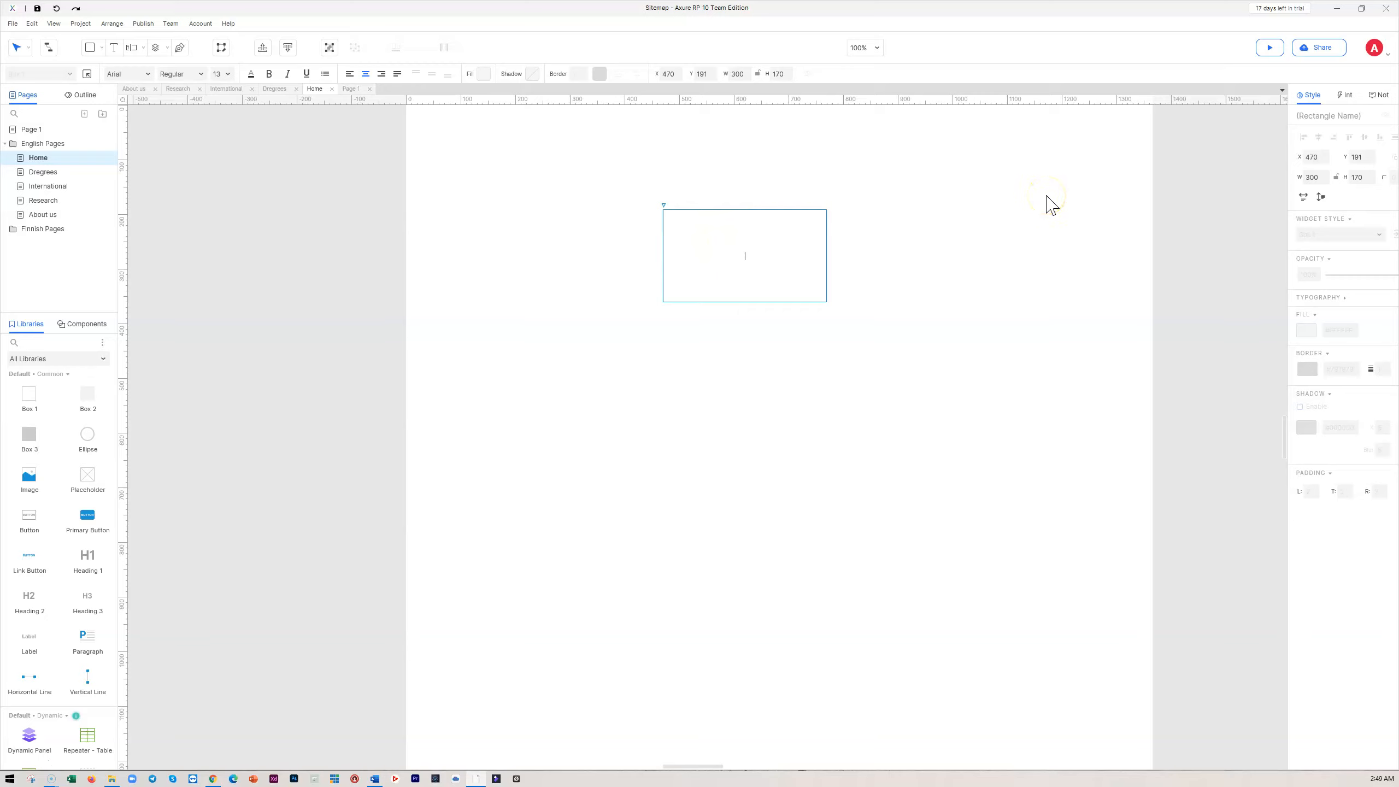
pyautogui.click(1113, 216)
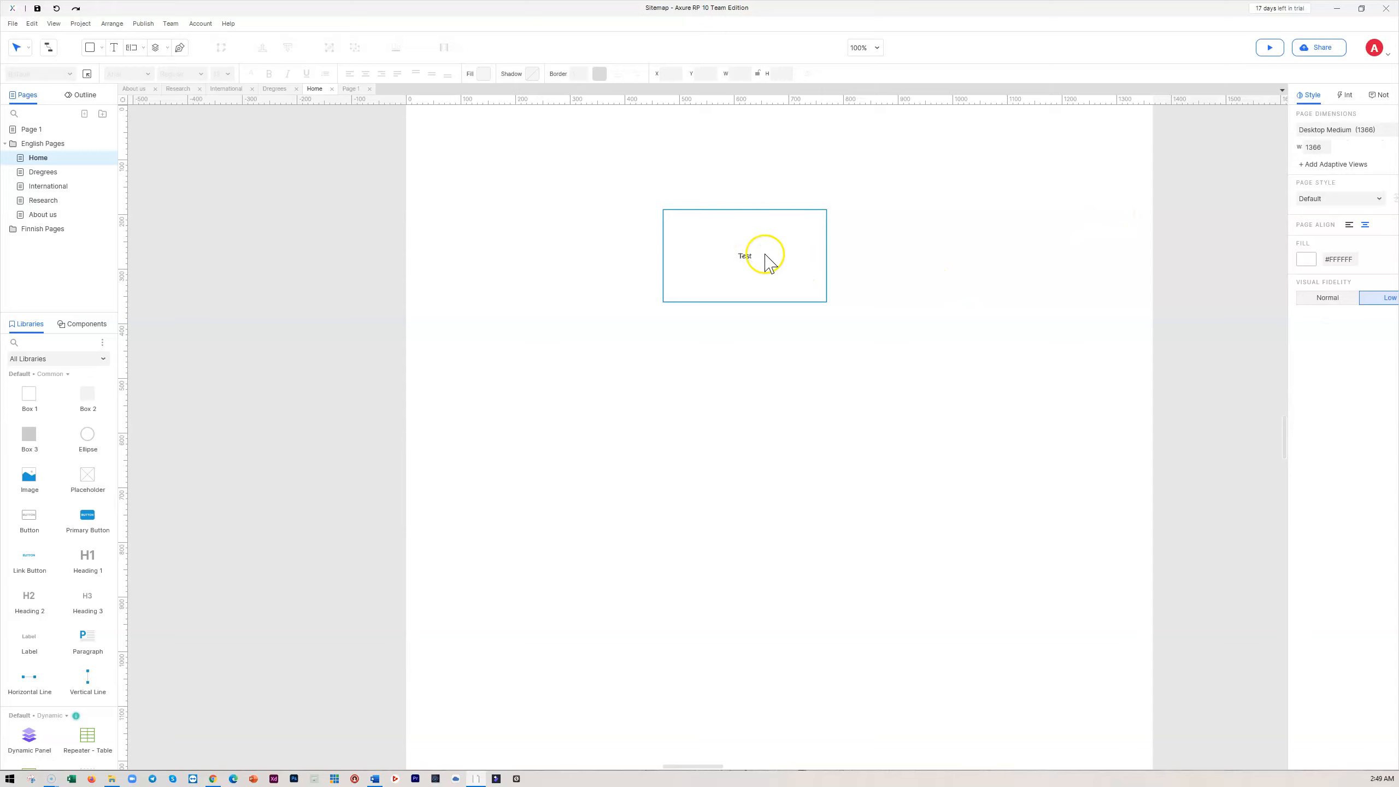
# - Switch the Home page's visual fidelity to Normal and back to Low to compare the two styles
pyautogui.click(1338, 302)
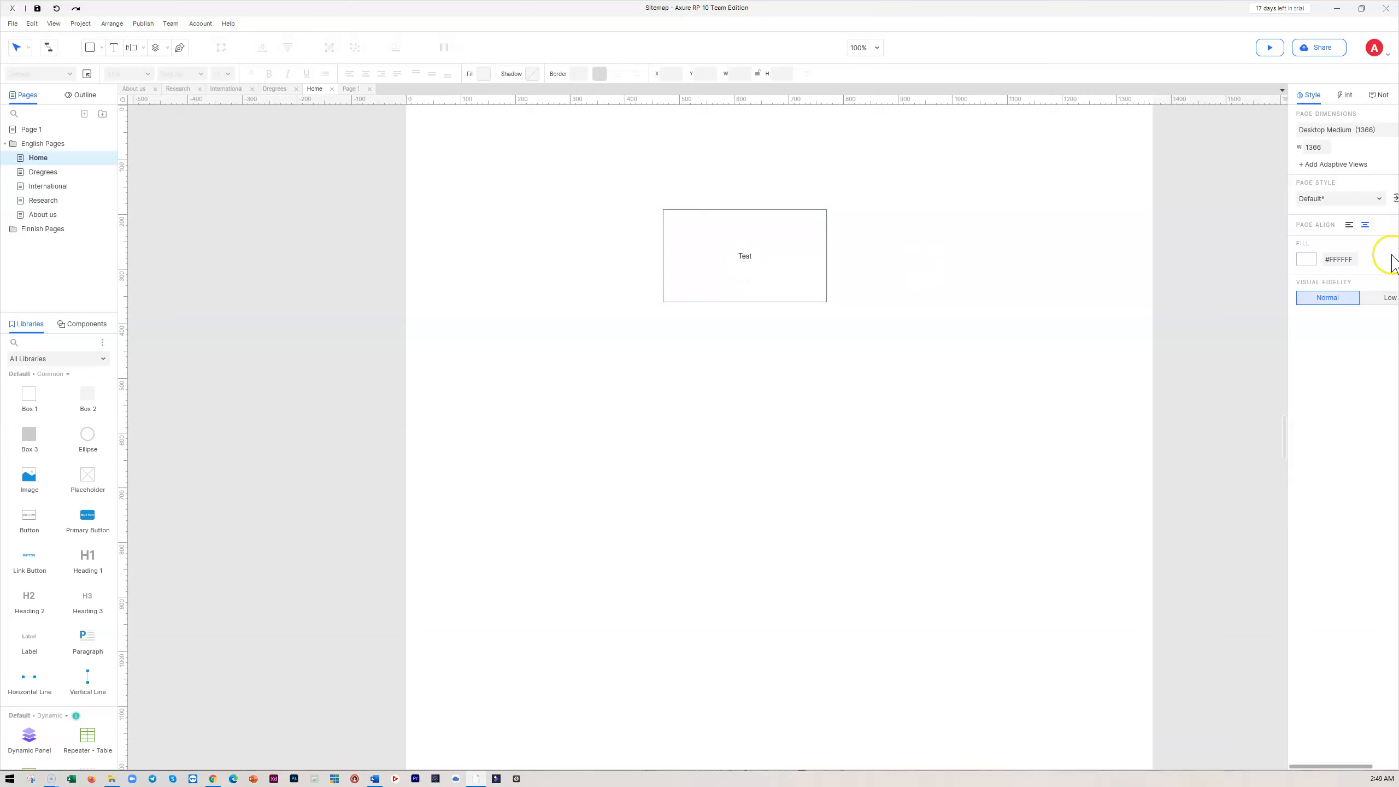
pyautogui.click(1382, 301)
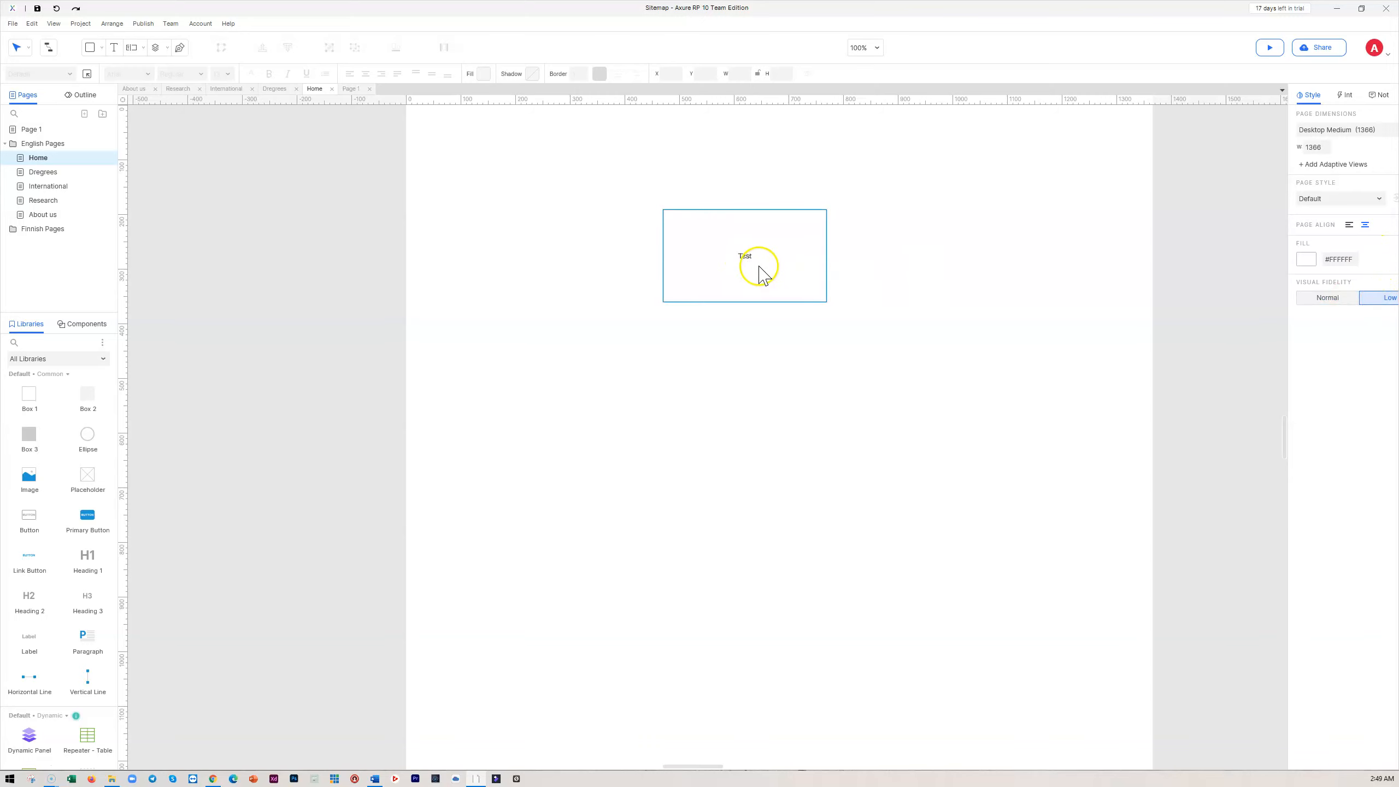
# - Set the font size of the Test box's text to 28
pyautogui.click(756, 269)
pyautogui.click(227, 74)
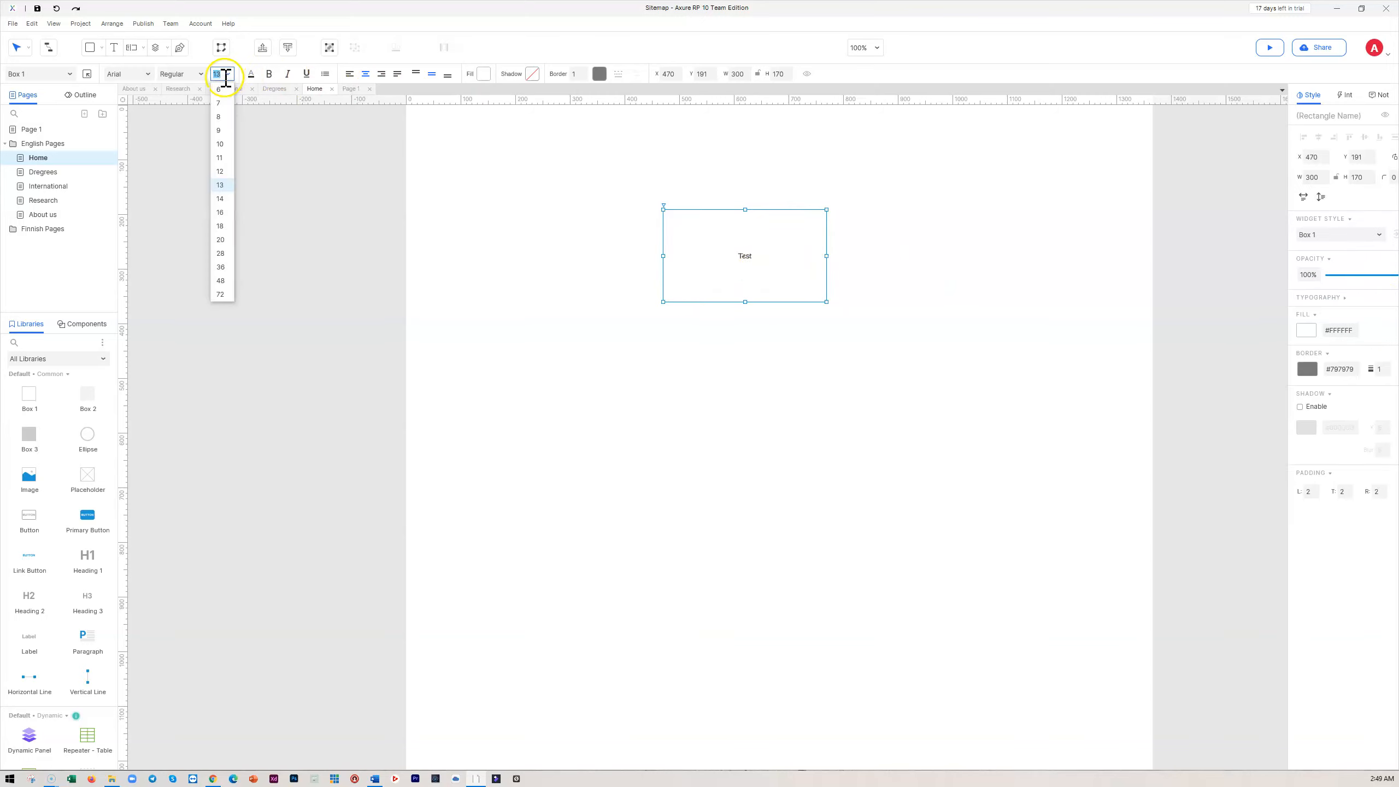
pyautogui.click(220, 253)
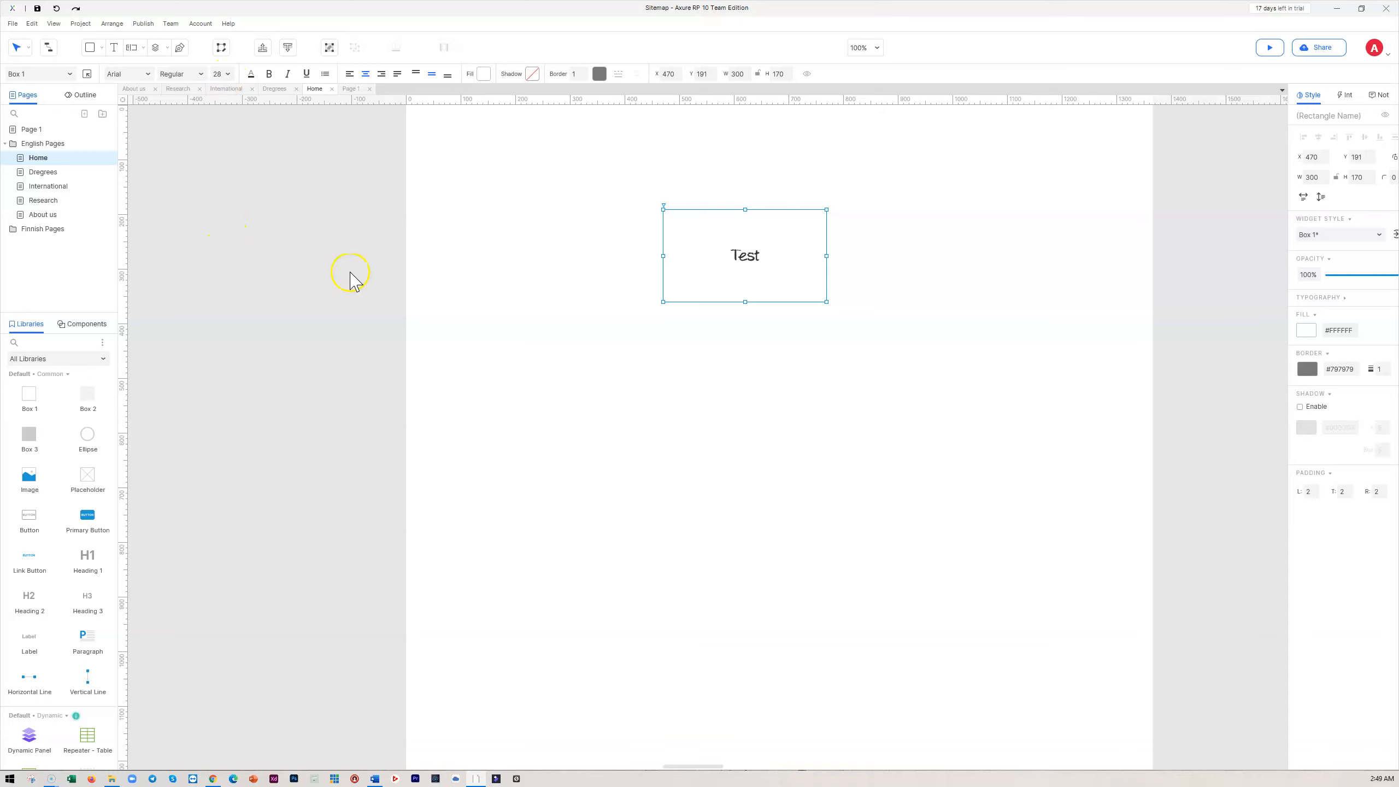
pyautogui.click(915, 241)
pyautogui.click(770, 269)
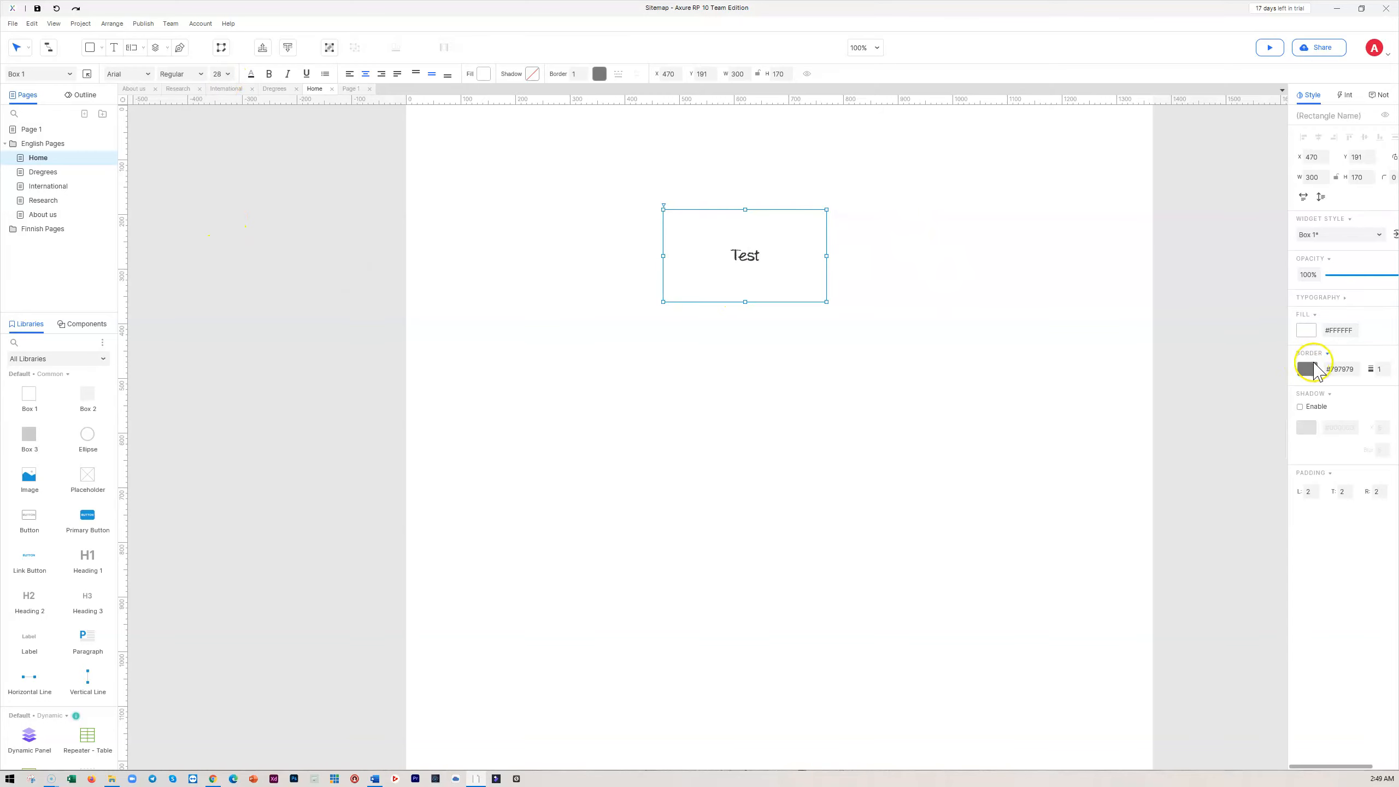
pyautogui.click(902, 269)
pyautogui.click(780, 265)
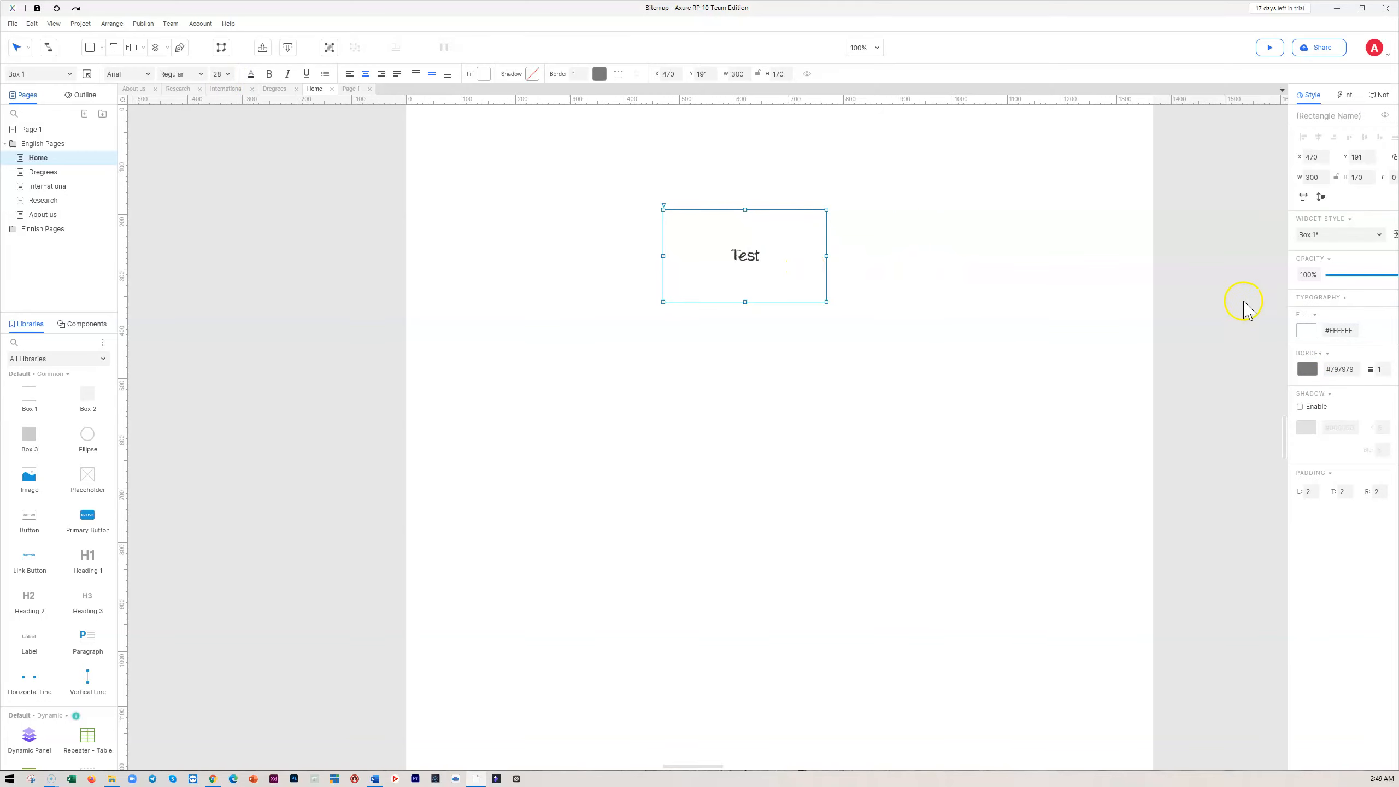
pyautogui.click(1185, 377)
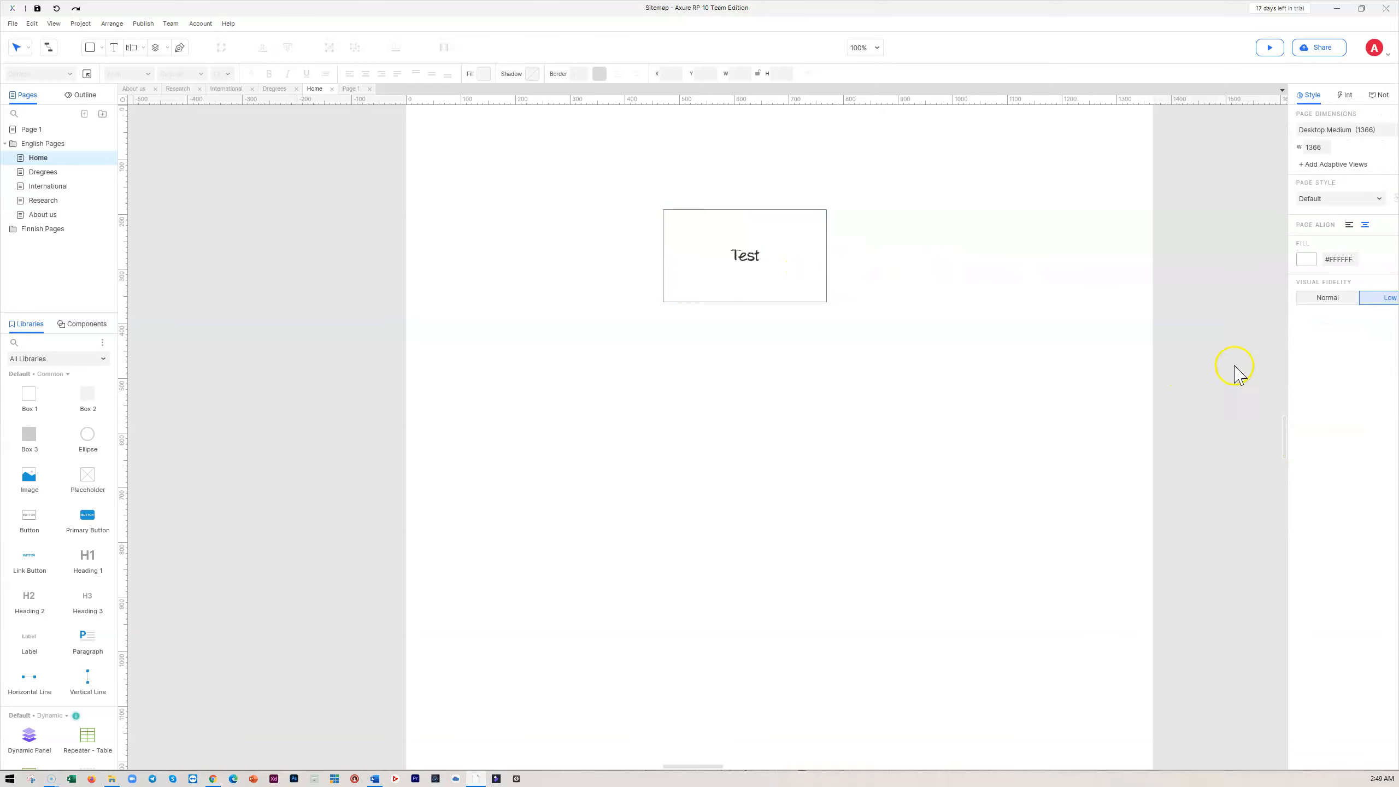
# - Switch the Home page's visual fidelity to Normal and delete the Test box
pyautogui.click(1329, 300)
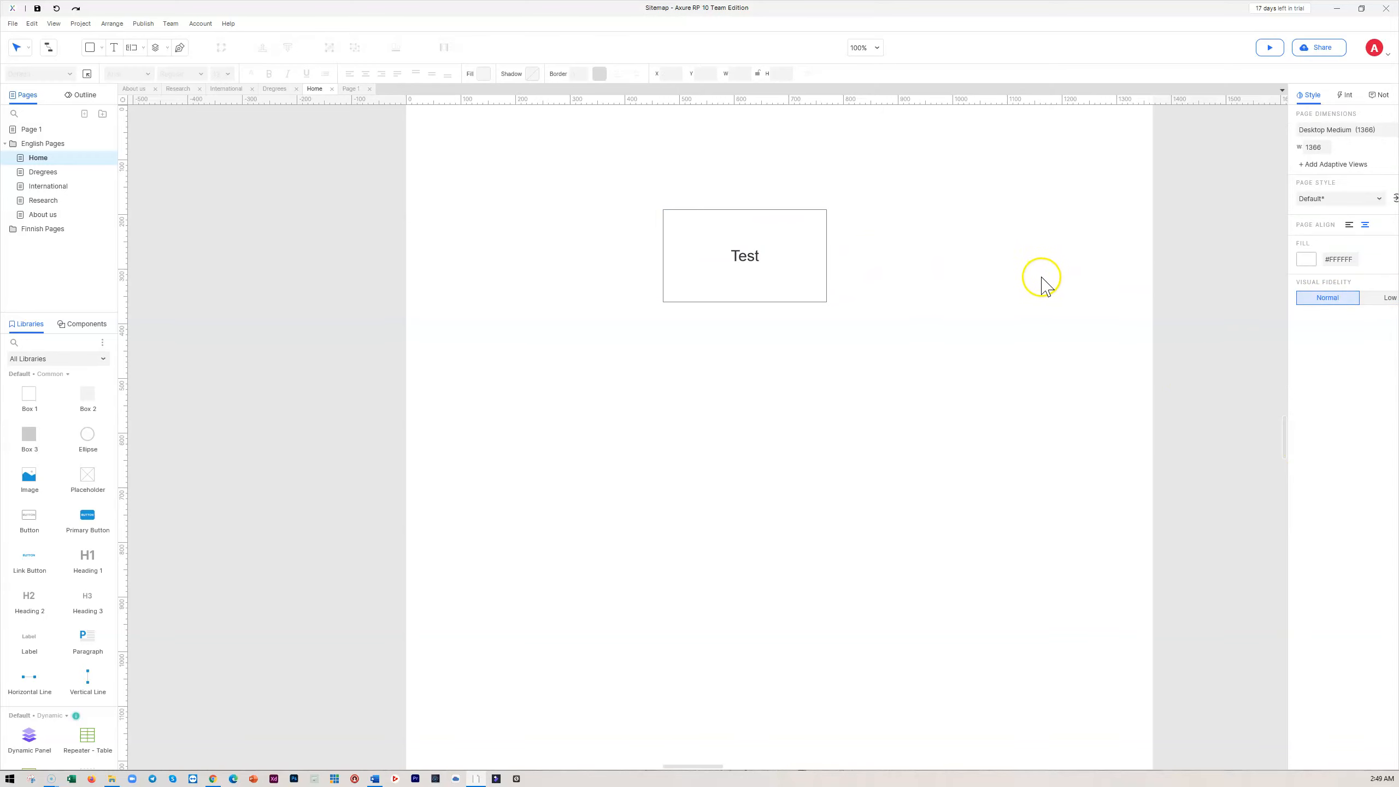
pyautogui.click(705, 254)
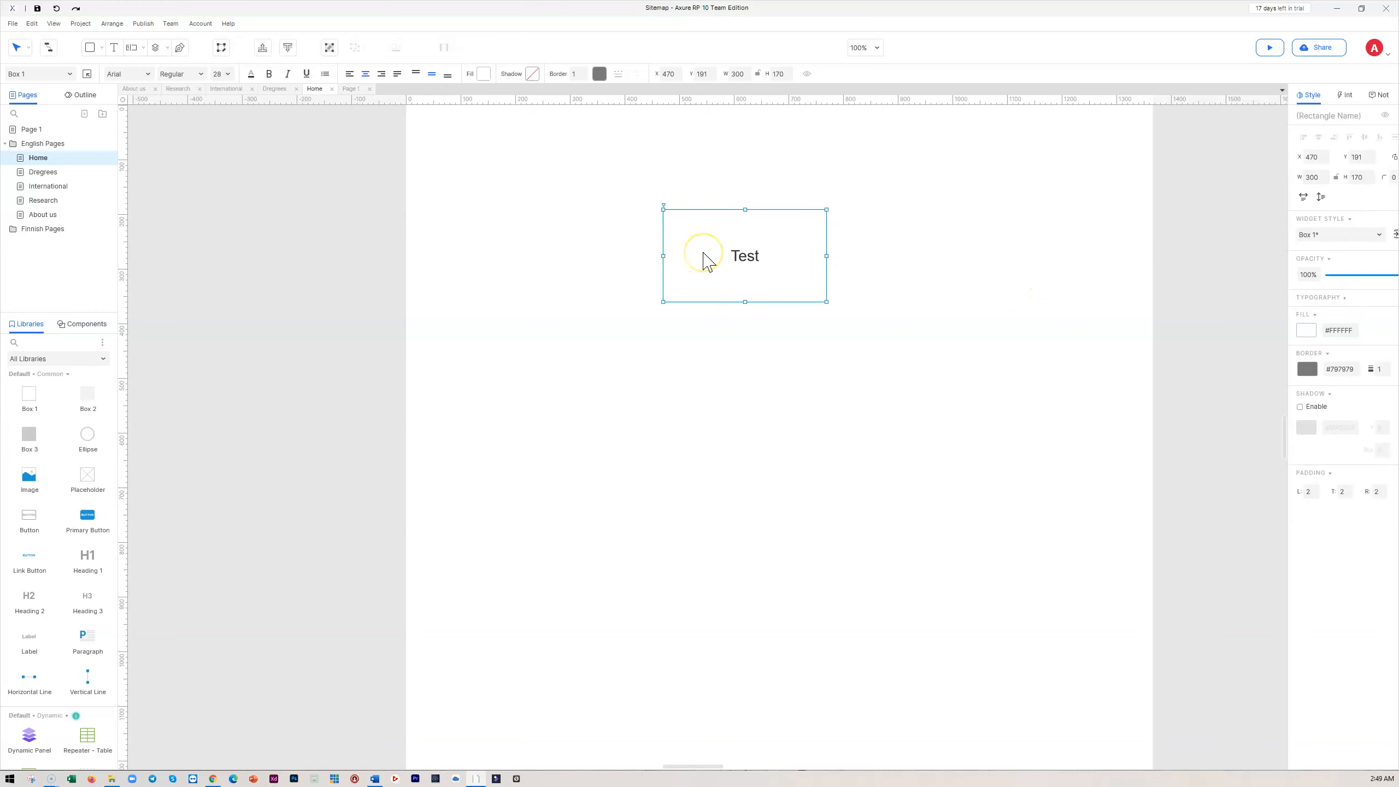
pyautogui.press('Delete')
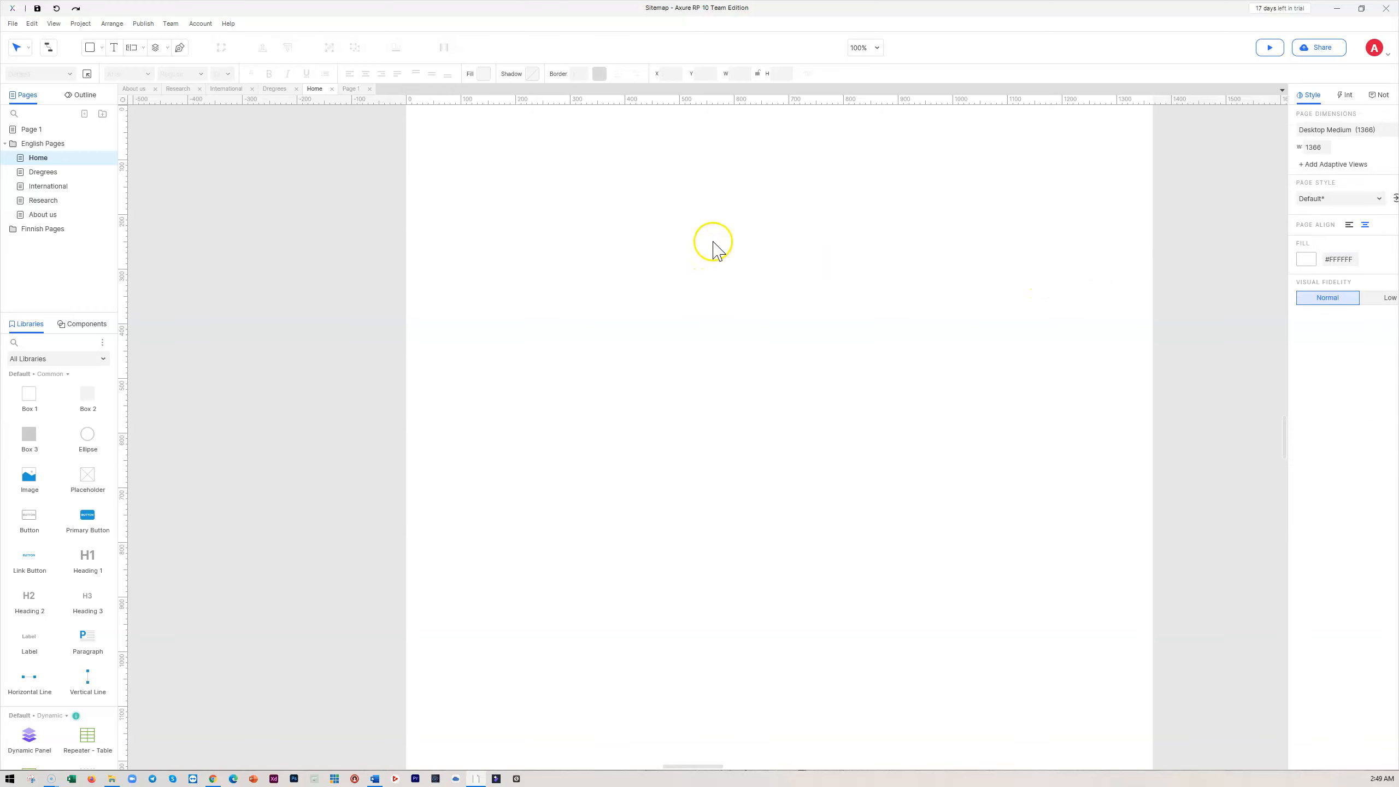
# - Set the Home page's dimensions to a custom web width of 1600
pyautogui.scroll(5, 711, 251)
pyautogui.scroll(-3, 671, 241)
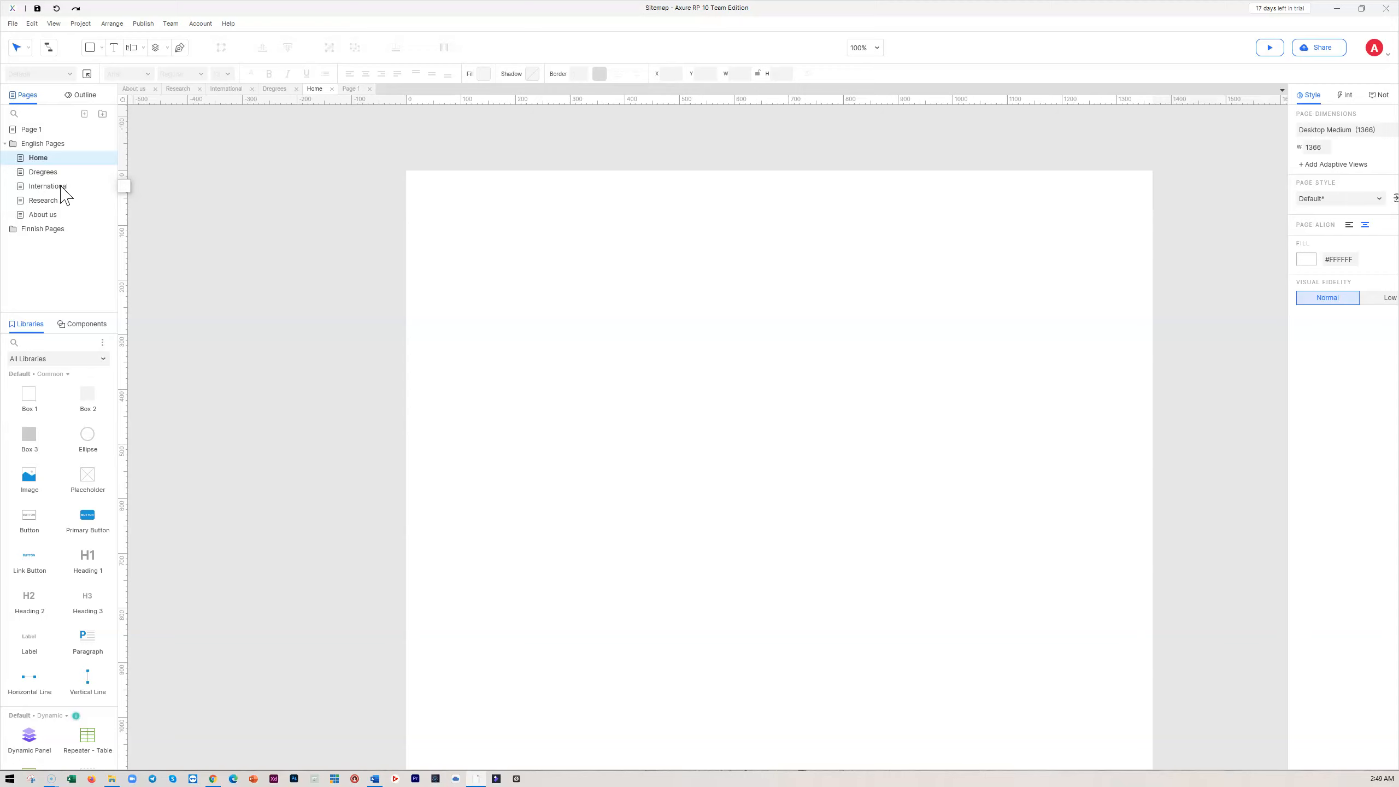
pyautogui.click(1323, 131)
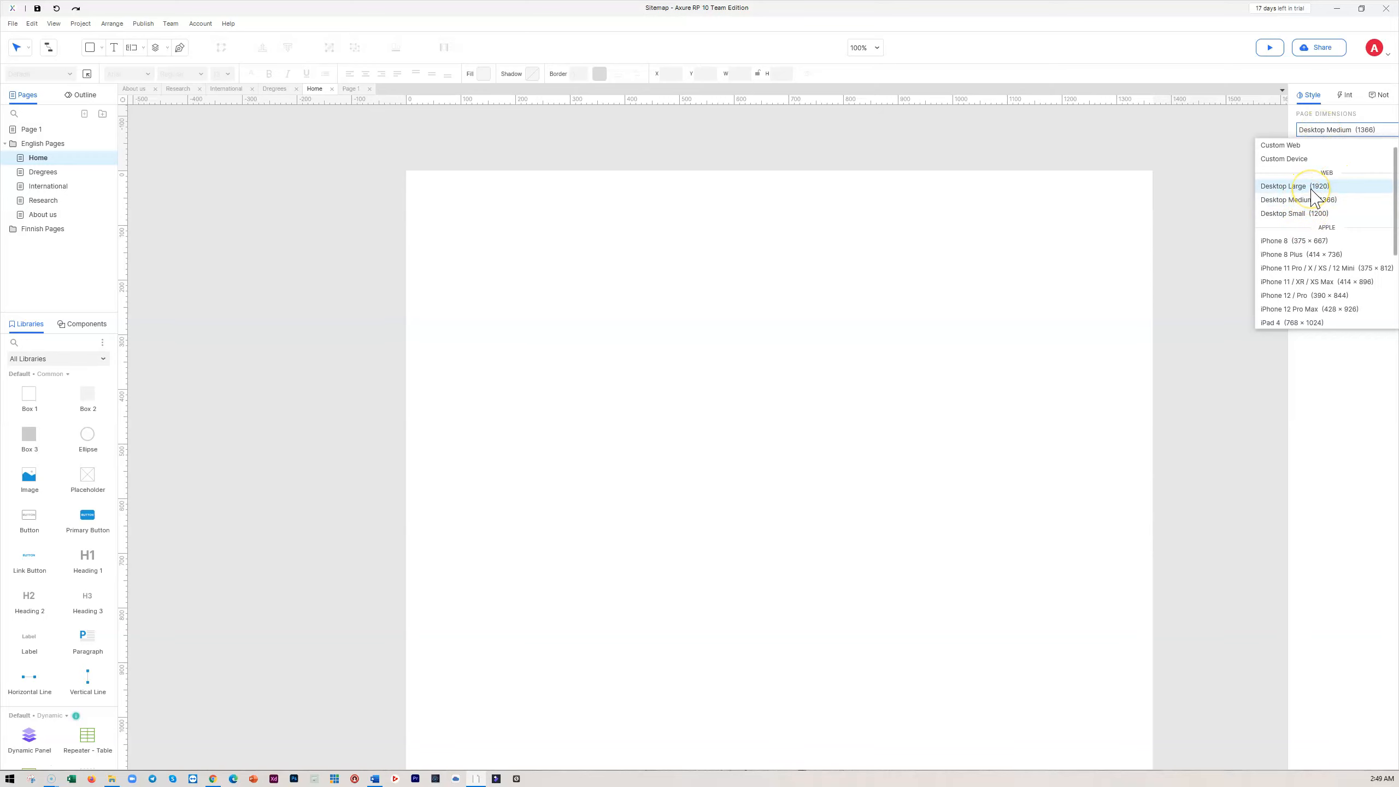
pyautogui.click(1283, 147)
pyautogui.doubleClick(1316, 148)
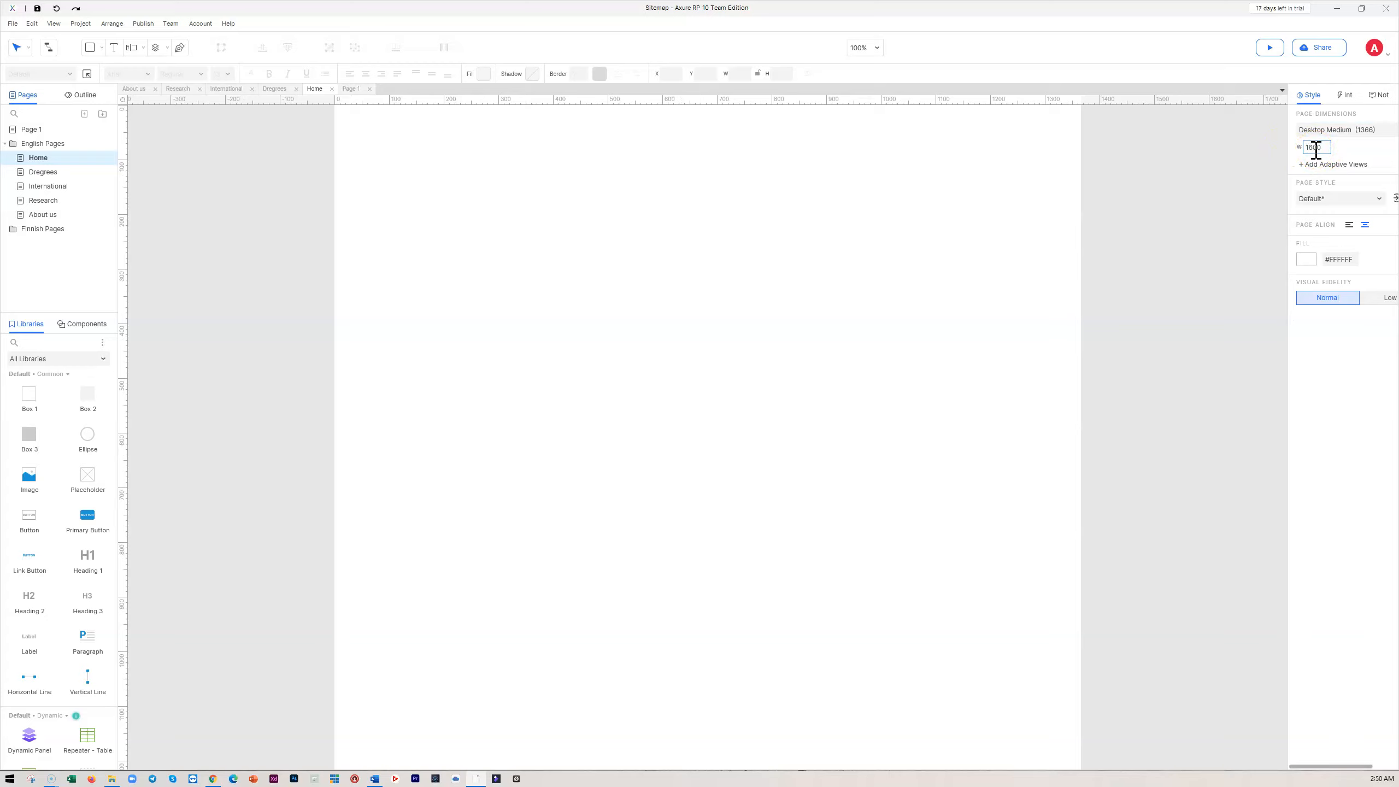
pyautogui.press('Return')
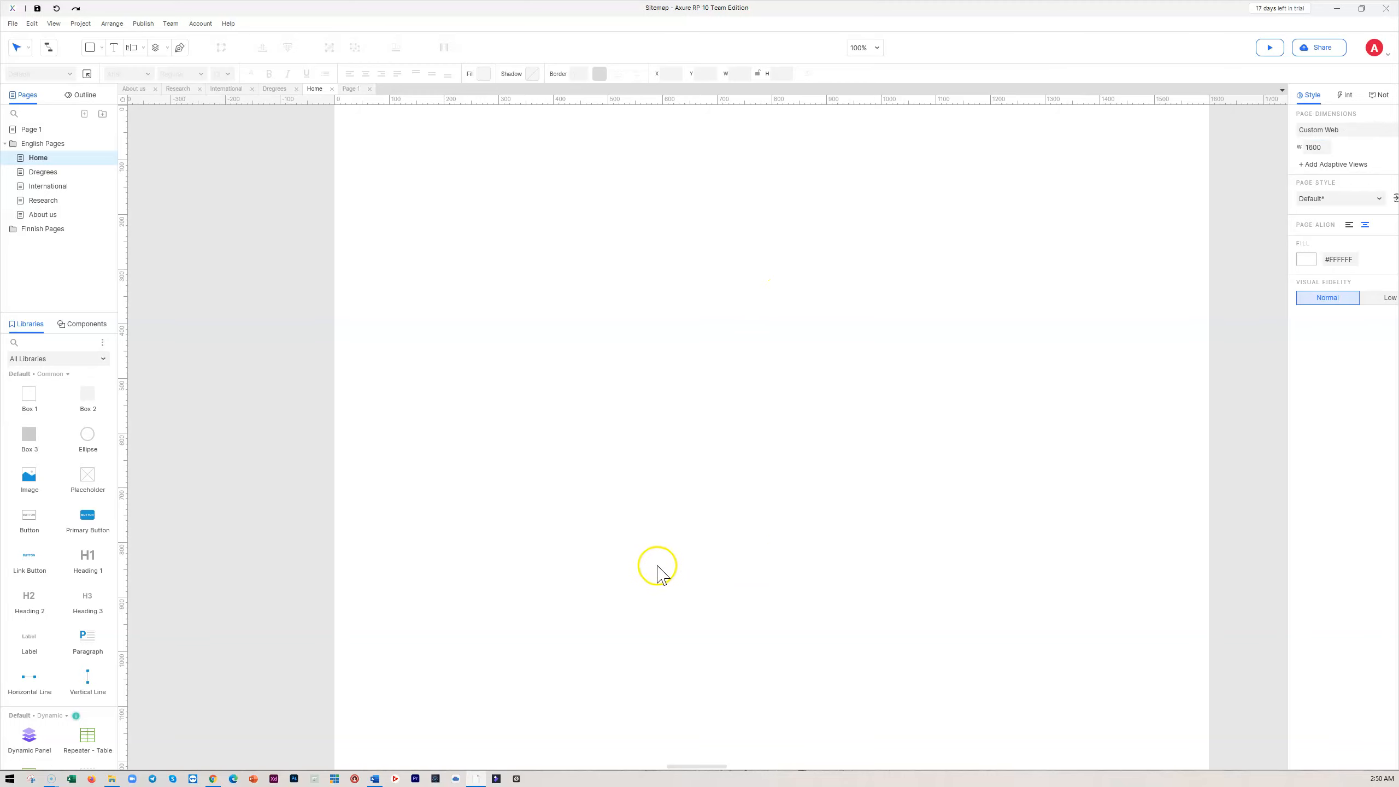
pyautogui.hscroll(2, 695, 767)
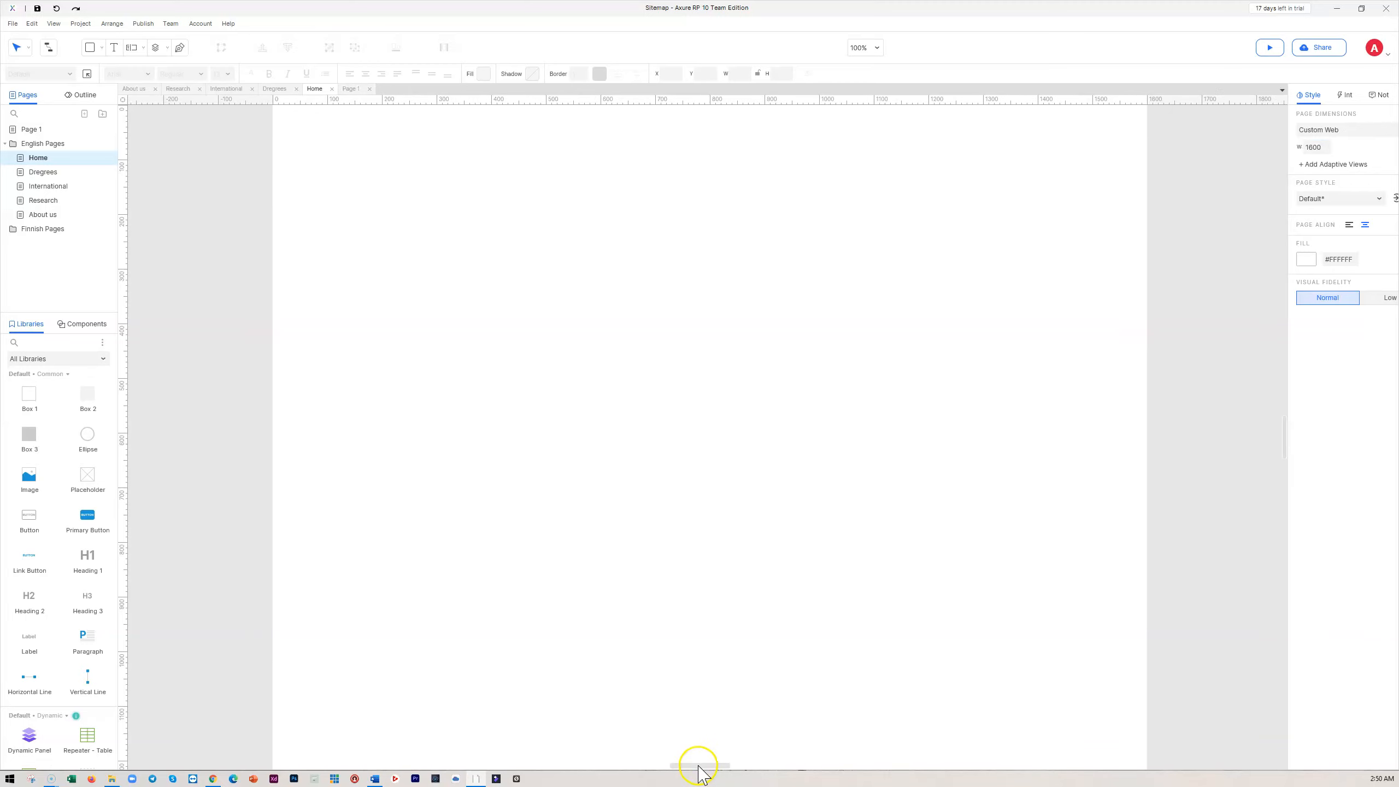
# - Place a Box 1 widget at the page origin, X 0, Y 0, and set the page's visual fidelity to Low
pyautogui.scroll(3, 760, 573)
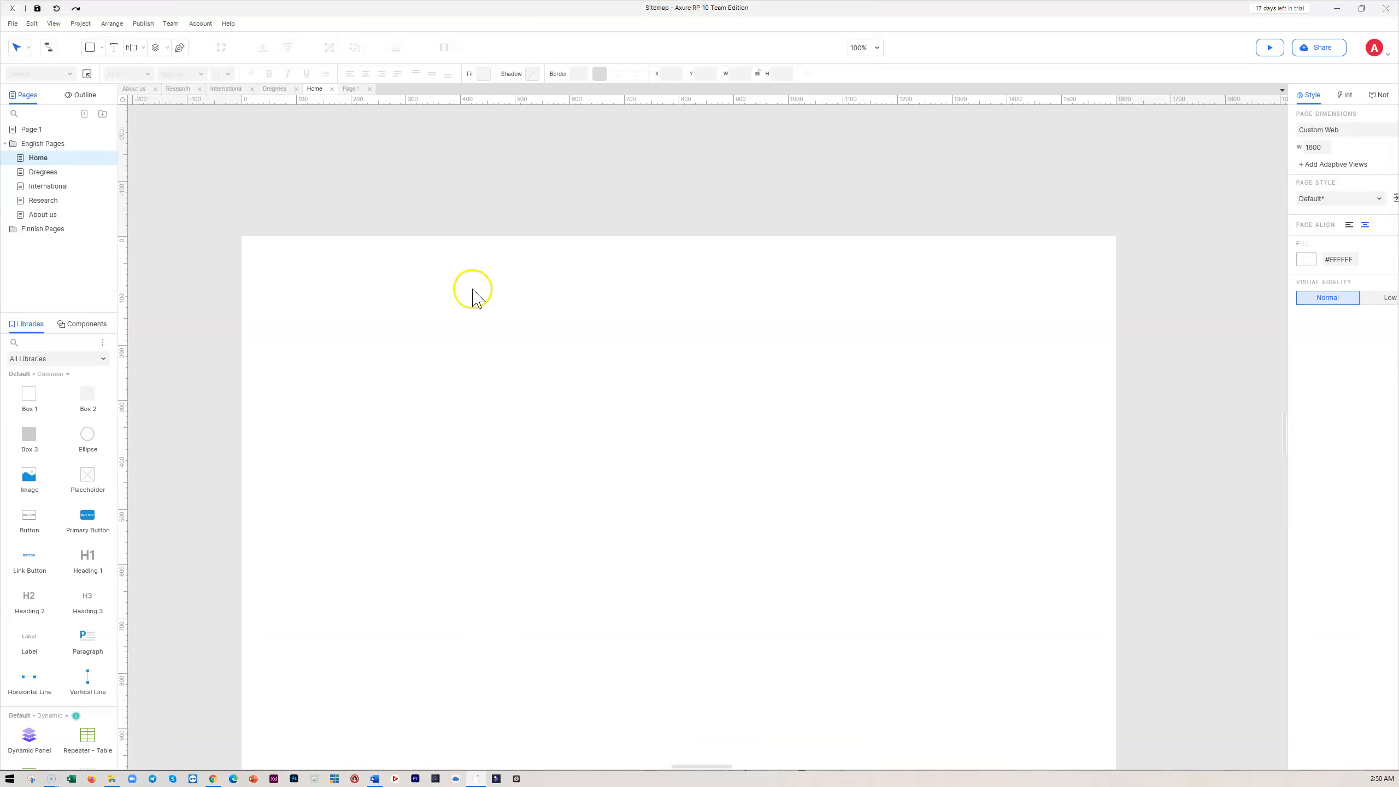
pyautogui.scroll(-2, 472, 290)
pyautogui.scroll(1, 475, 294)
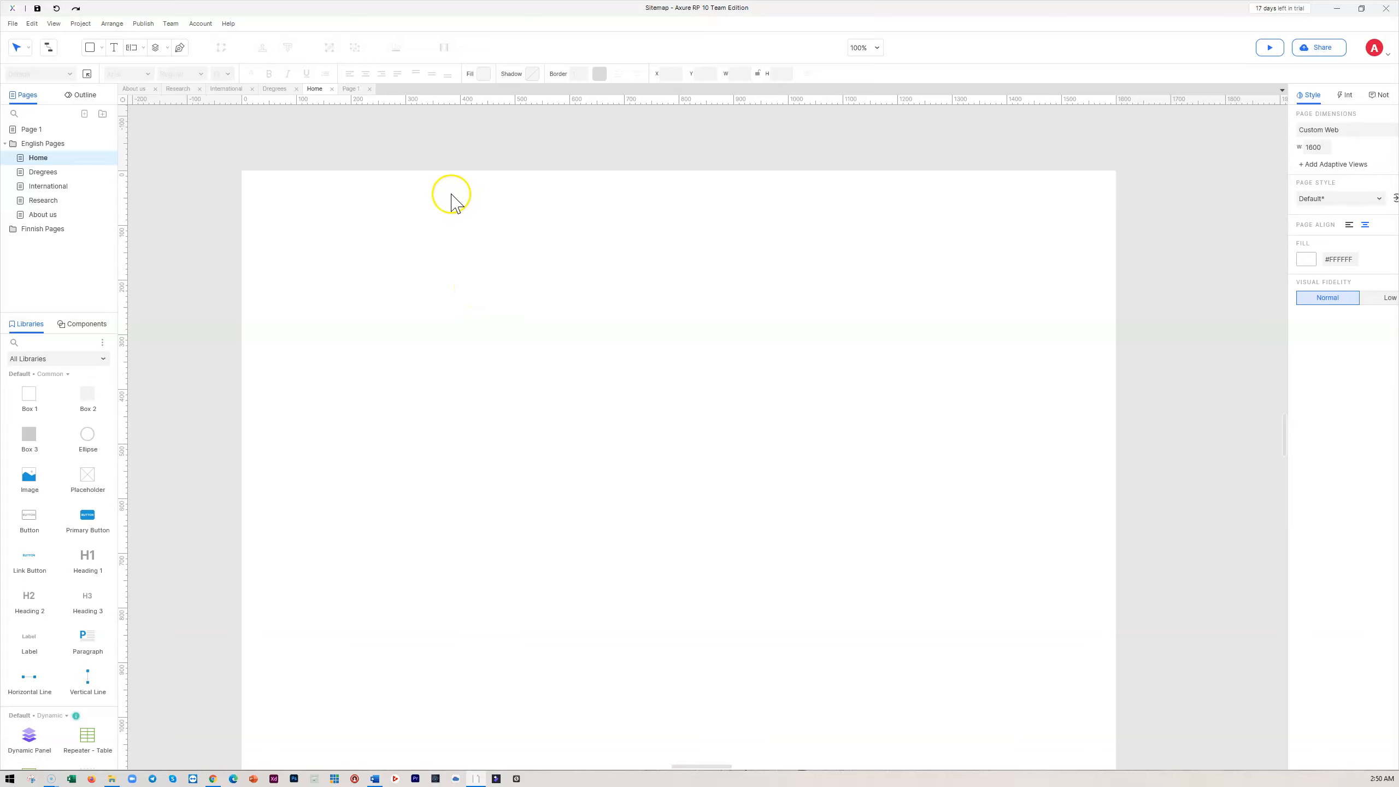
pyautogui.moveTo(30, 407); pyautogui.dragTo(242, 173)
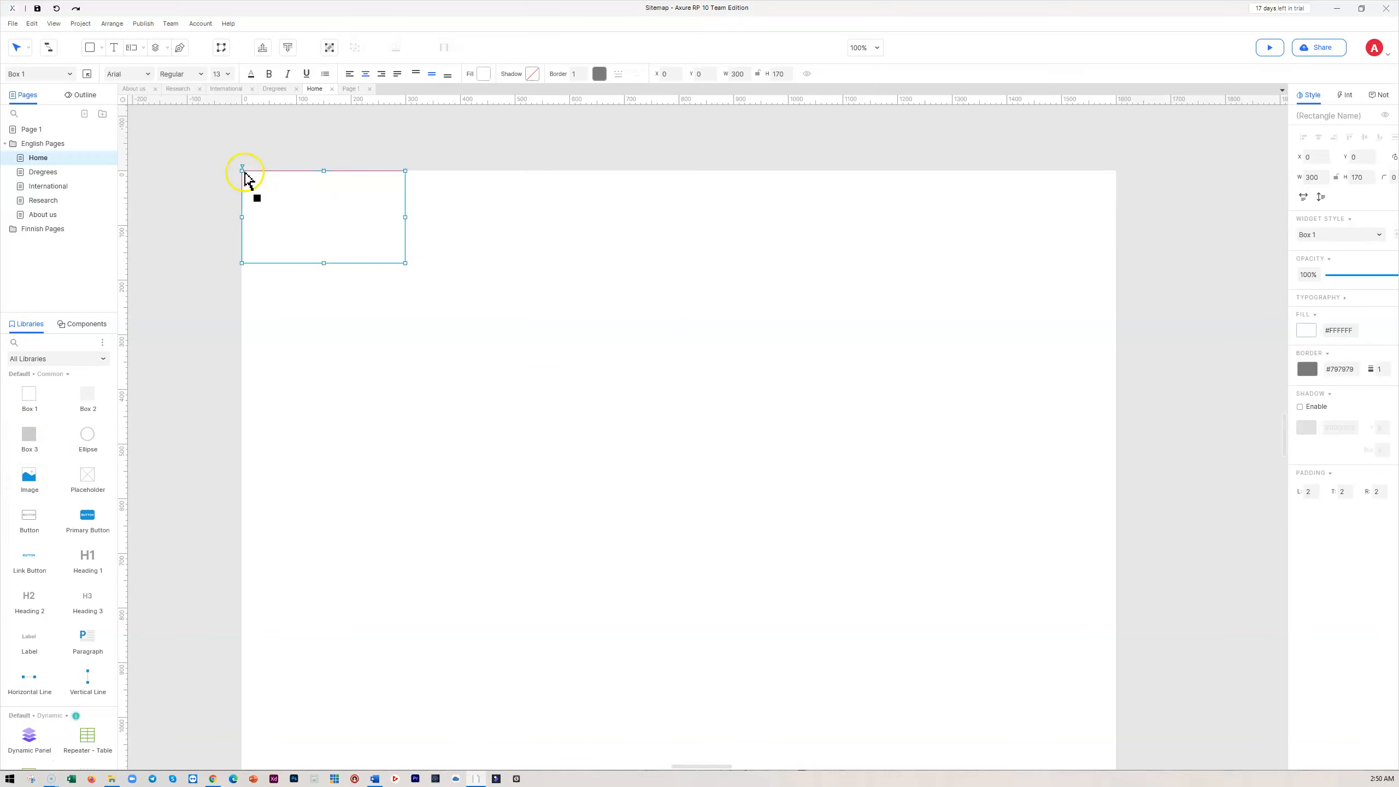
pyautogui.click(488, 252)
pyautogui.click(1389, 301)
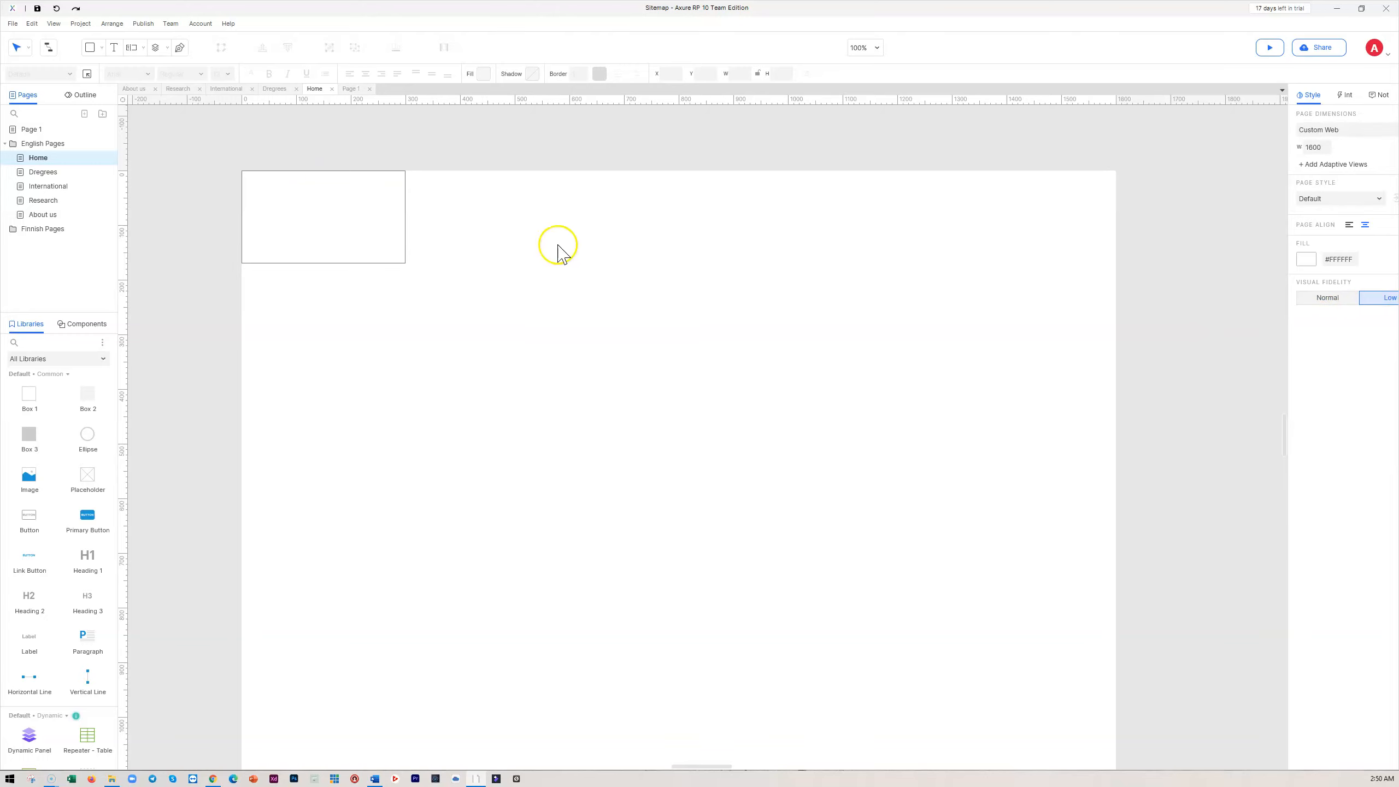
# - Resize the box into a full-width header 1600 wide and about 115 high
pyautogui.click(370, 242)
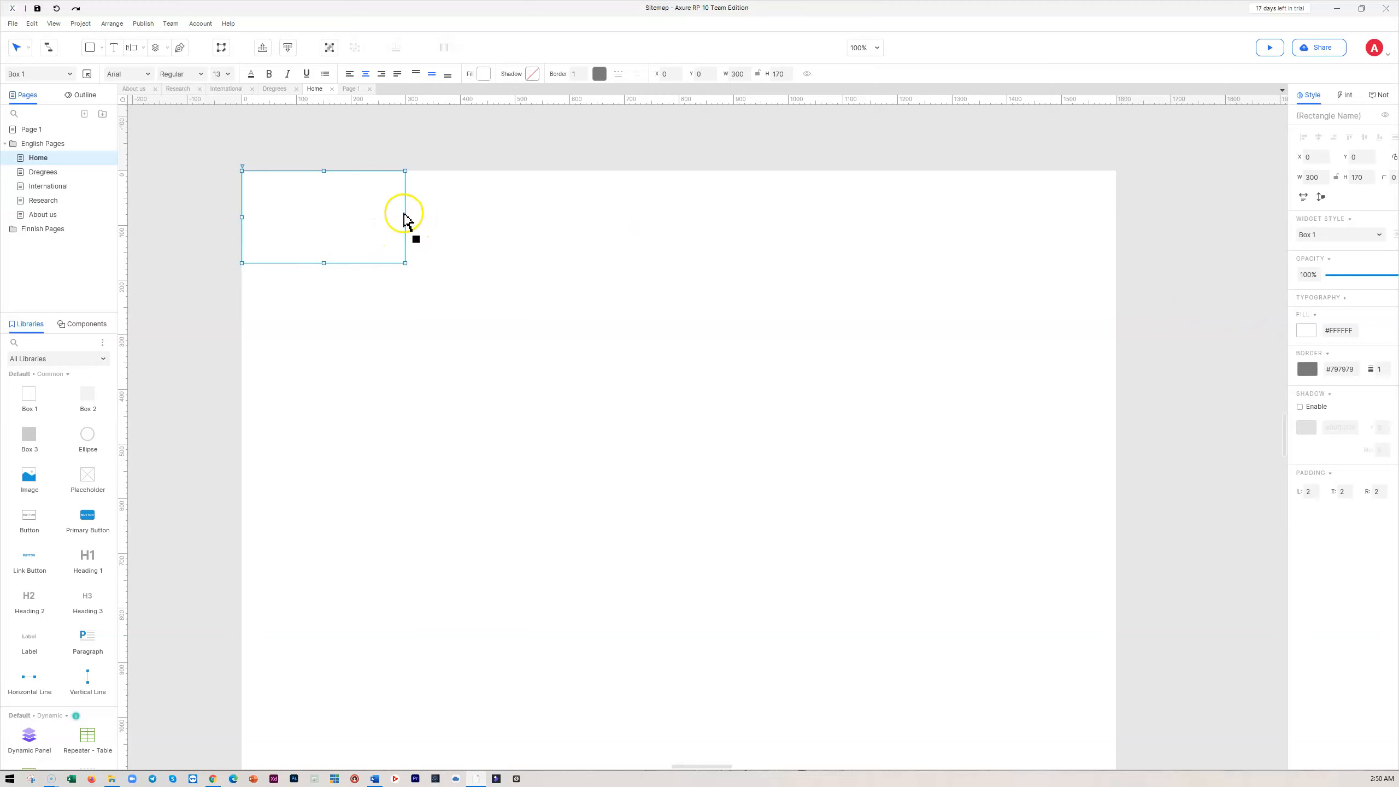
pyautogui.moveTo(406, 216); pyautogui.dragTo(405, 216)
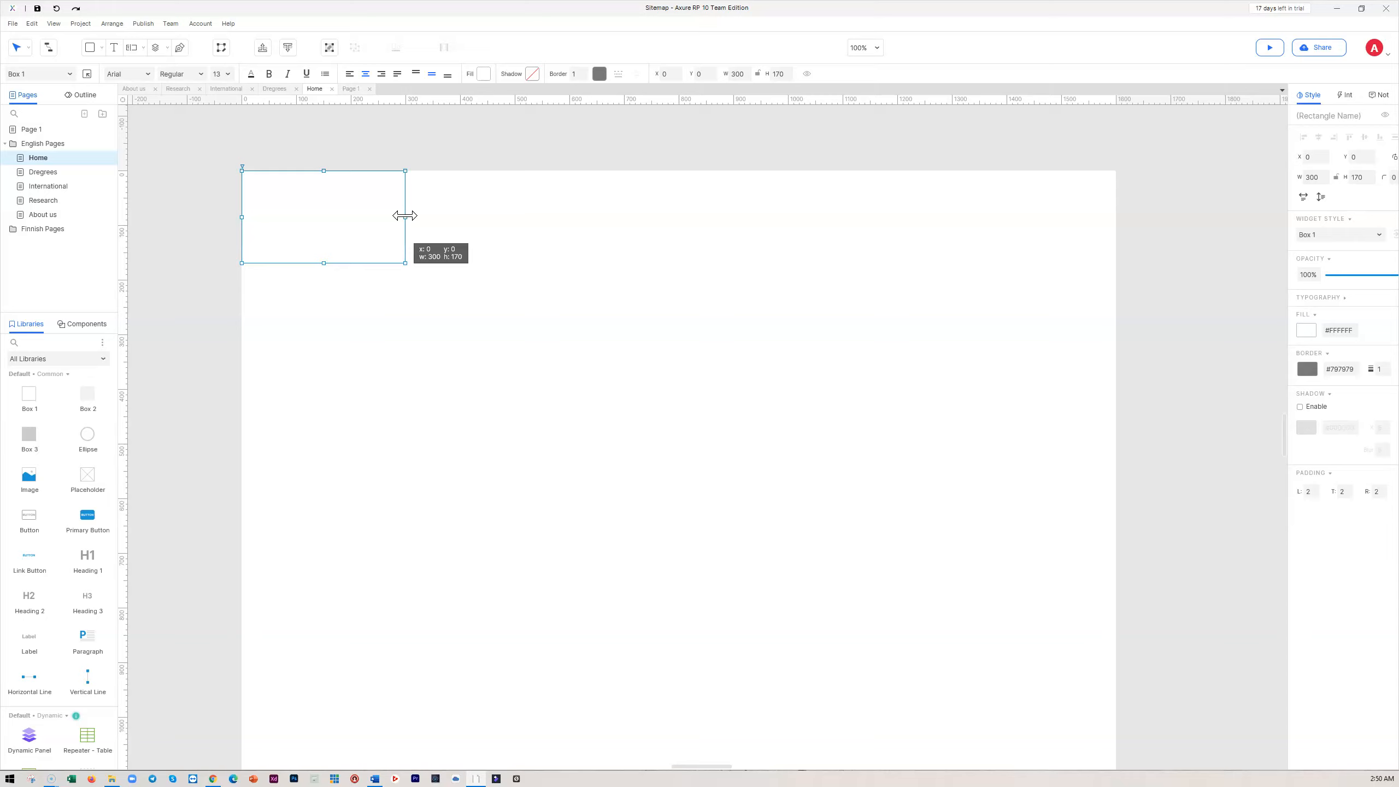
pyautogui.moveTo(405, 216); pyautogui.dragTo(1113, 198)
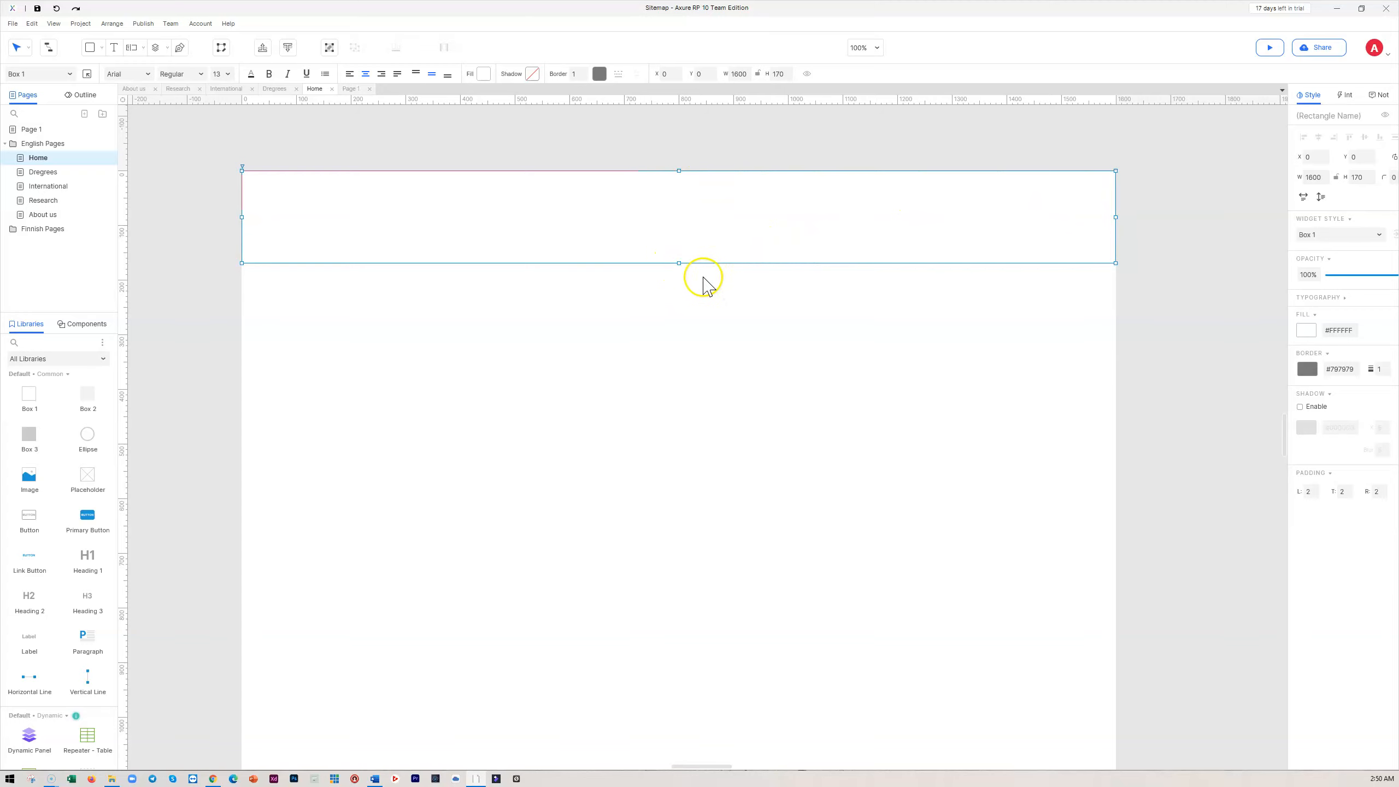
pyautogui.moveTo(679, 264); pyautogui.dragTo(681, 234)
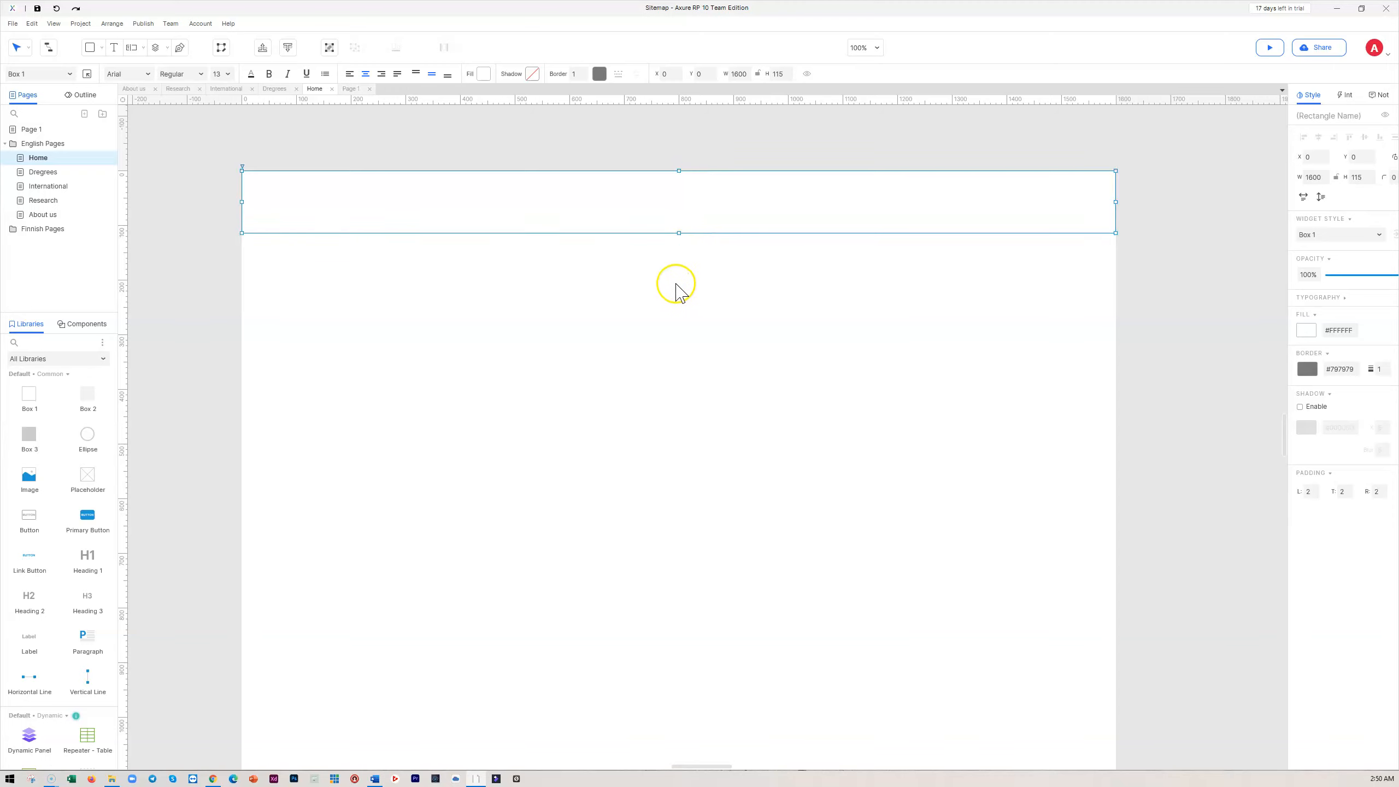
pyautogui.click(676, 284)
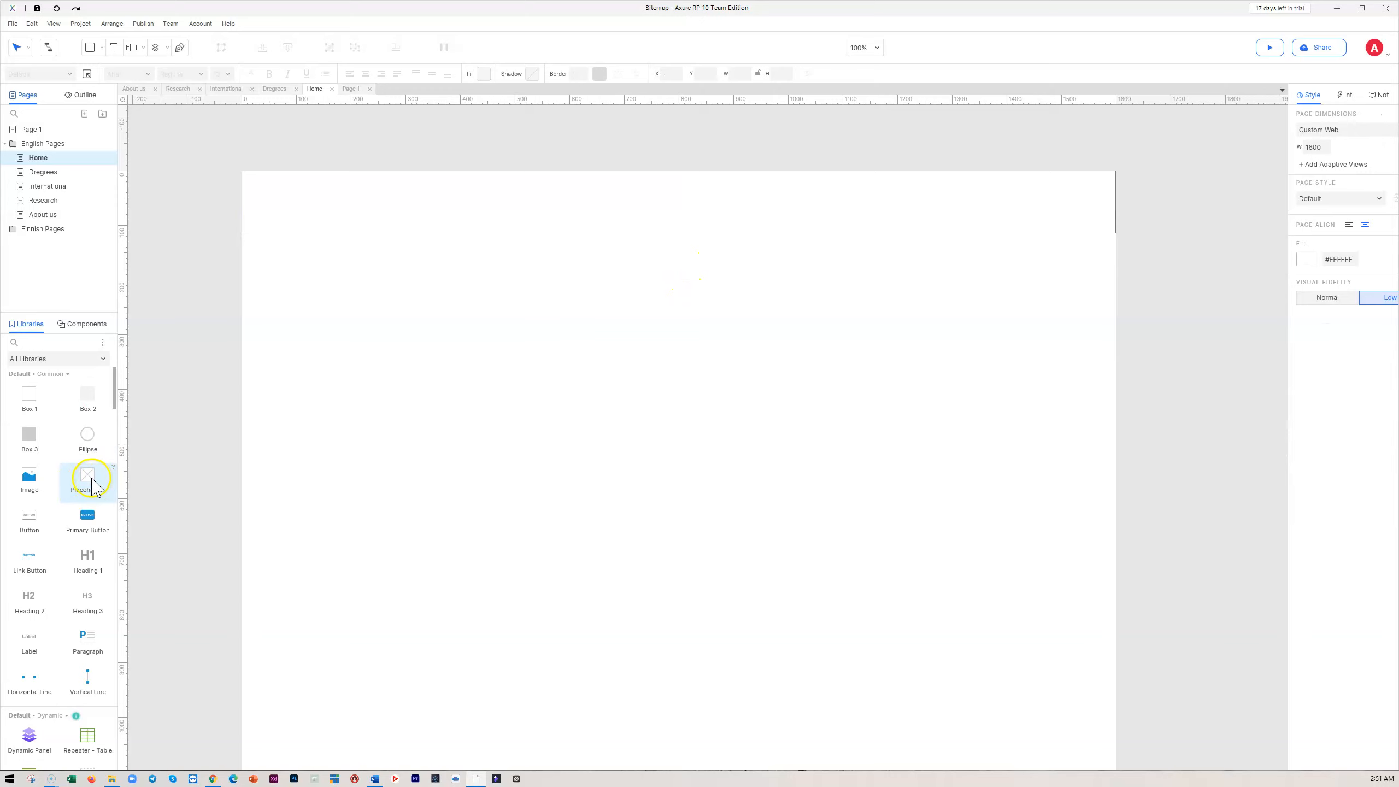
# - Place a small placeholder about 43 wide at about X 43, Y 58 inside the header box and label it "FI"
pyautogui.moveTo(91, 485); pyautogui.dragTo(268, 204)
pyautogui.moveTo(428, 294); pyautogui.dragTo(289, 217)
pyautogui.doubleClick(278, 210)
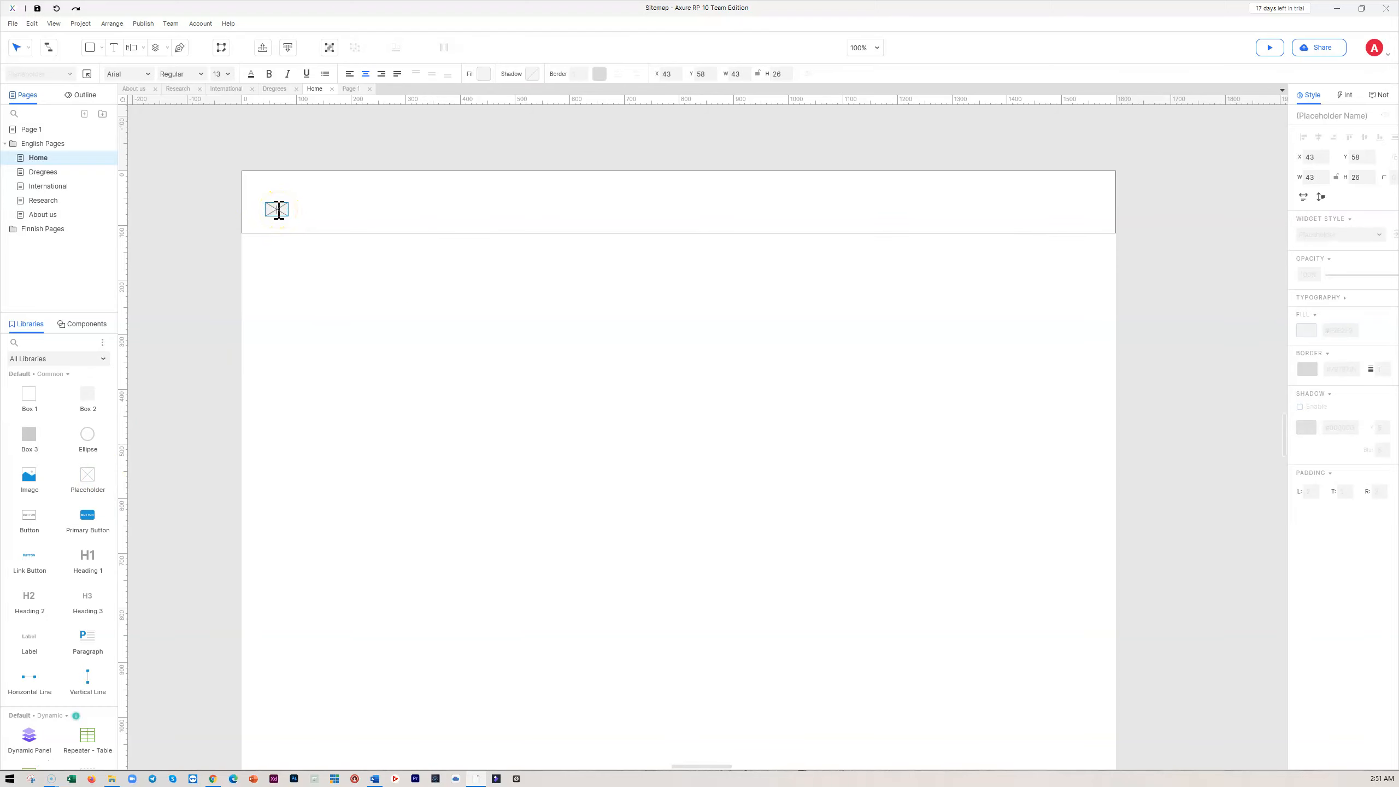
pyautogui.click(326, 269)
# - Duplicate the FI placeholder directly beside it in the header and label the copy "EN"
pyautogui.click(281, 223)
pyautogui.click(279, 211)
pyautogui.moveTo(279, 209); pyautogui.dragTo(298, 204)
pyautogui.doubleClick(298, 203)
pyautogui.write('EN')
pyautogui.click(350, 247)
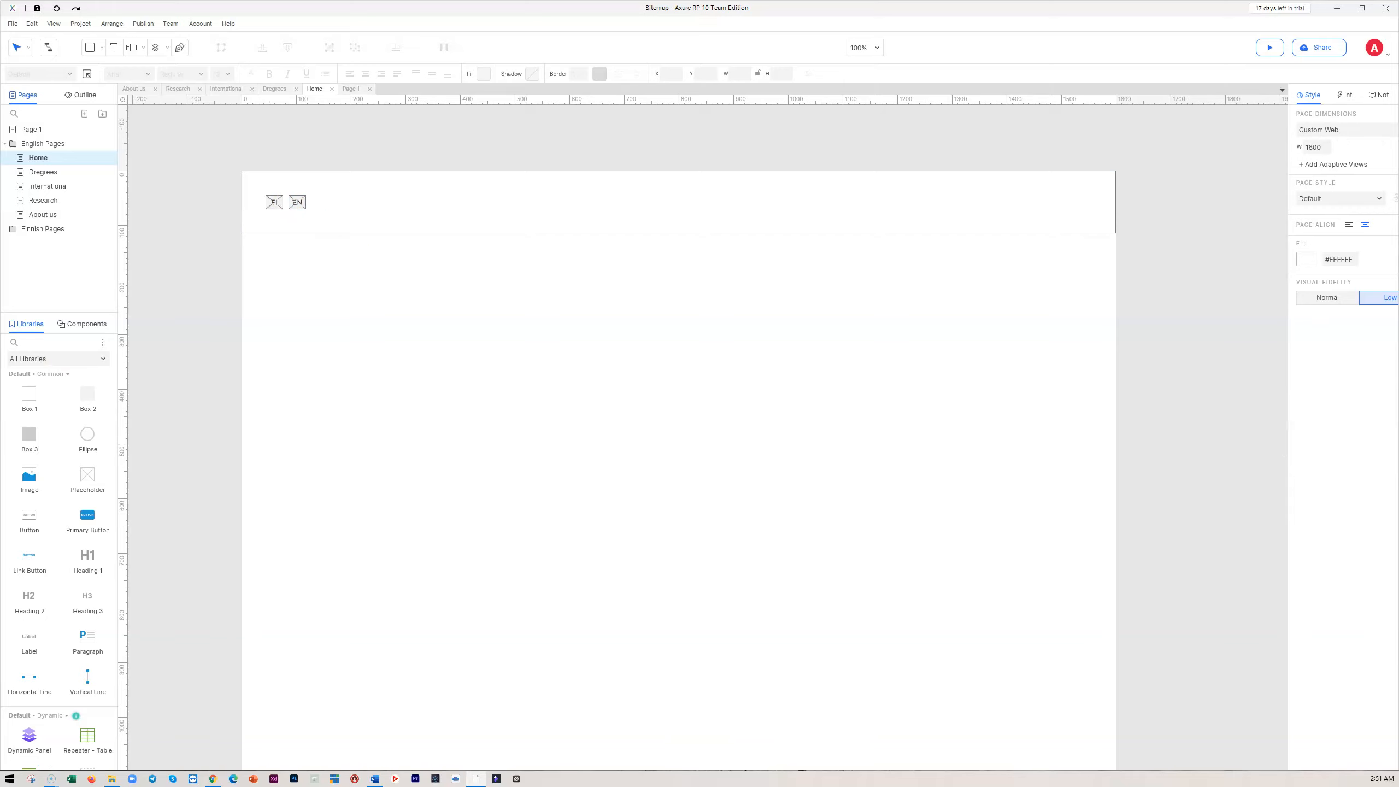
# - Place a placeholder about 100 × 60 at about X 660, Y 28 in the header and label it "LOGO"
pyautogui.moveTo(89, 492); pyautogui.dragTo(581, 187)
pyautogui.moveTo(744, 278); pyautogui.dragTo(656, 203)
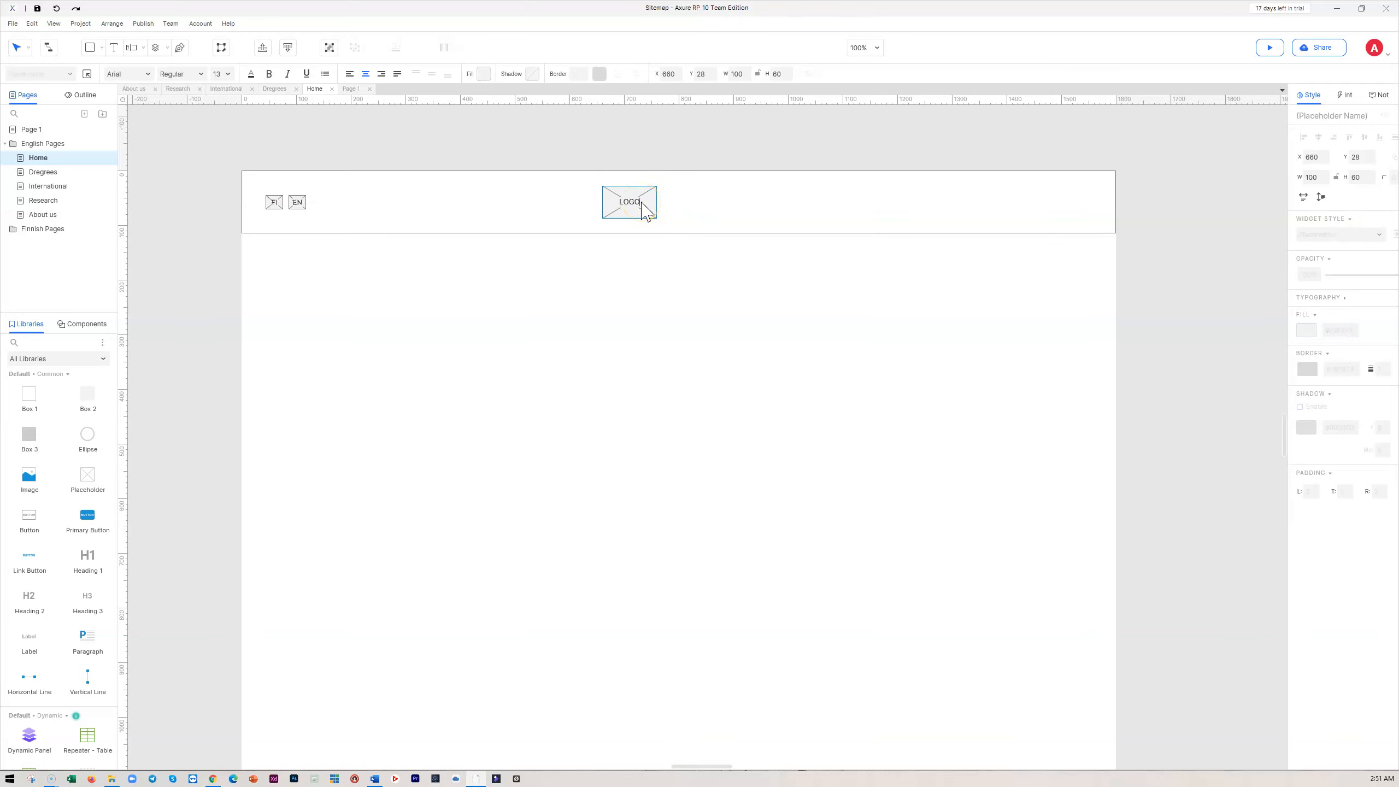
pyautogui.click(637, 212)
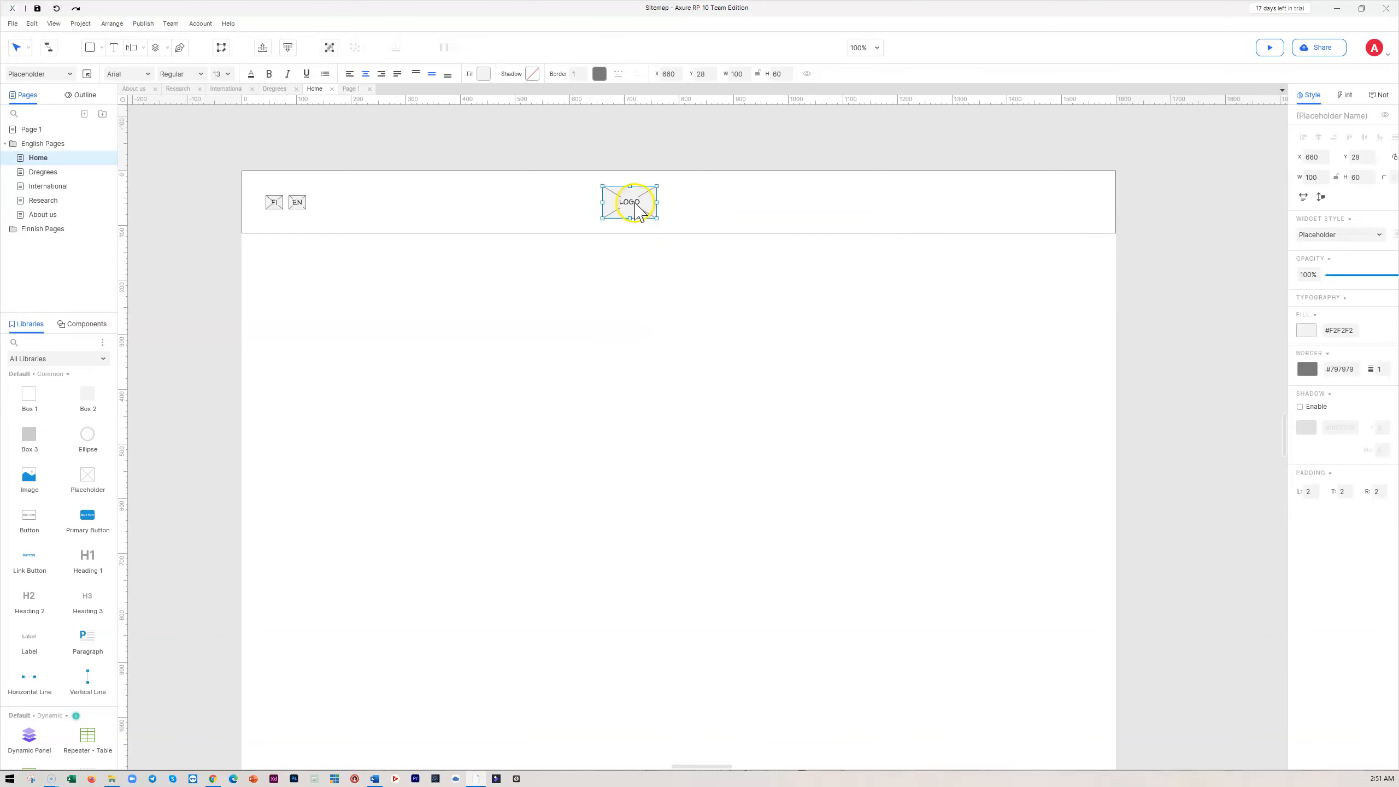
# - Move the LOGO placeholder to about X 676, Y 36 and reduce its height to about 52
pyautogui.moveTo(638, 210)
pyautogui.mouseDown()
pyautogui.moveTo(639, 190)
pyautogui.moveTo(639, 214)
pyautogui.mouseUp()
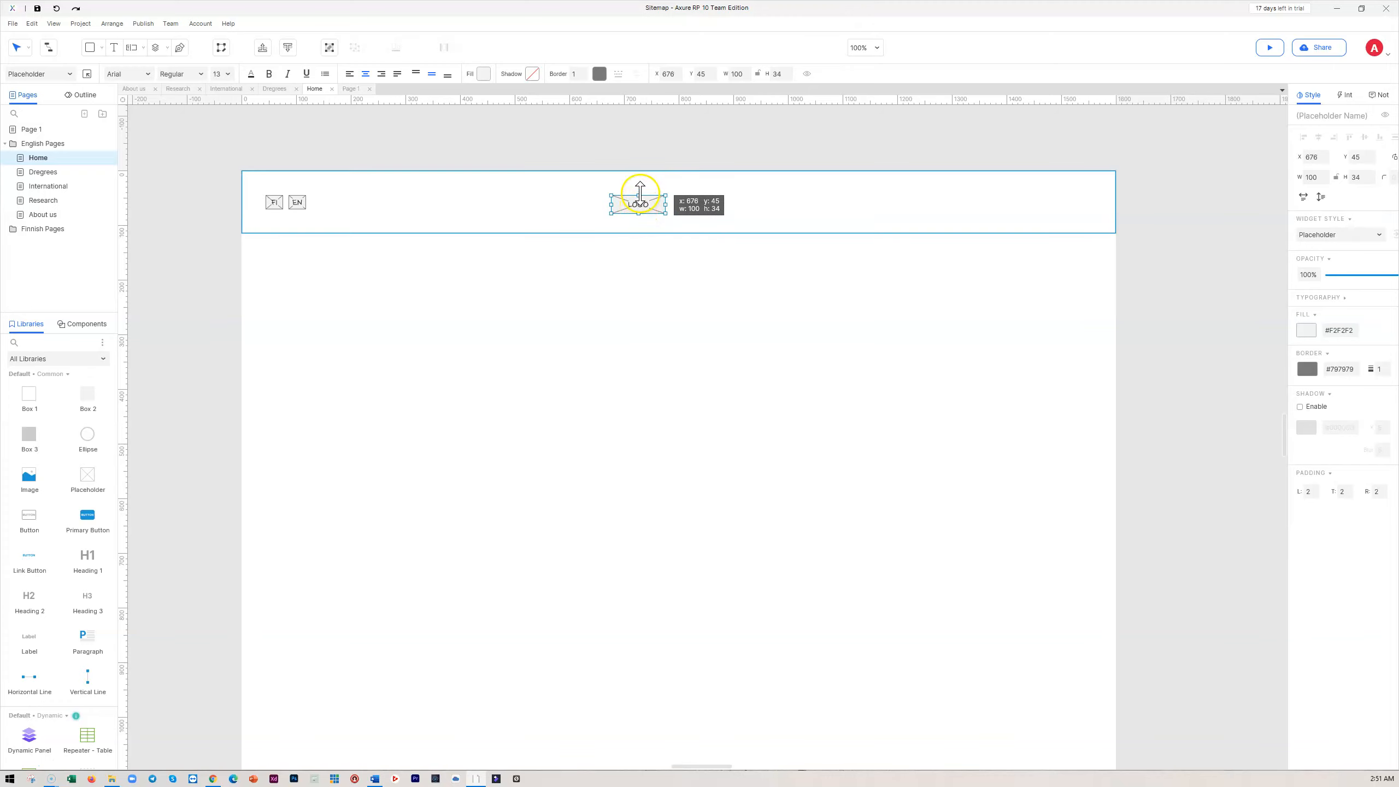
pyautogui.moveTo(643, 197); pyautogui.dragTo(640, 220)
pyautogui.click(675, 259)
pyautogui.click(636, 209)
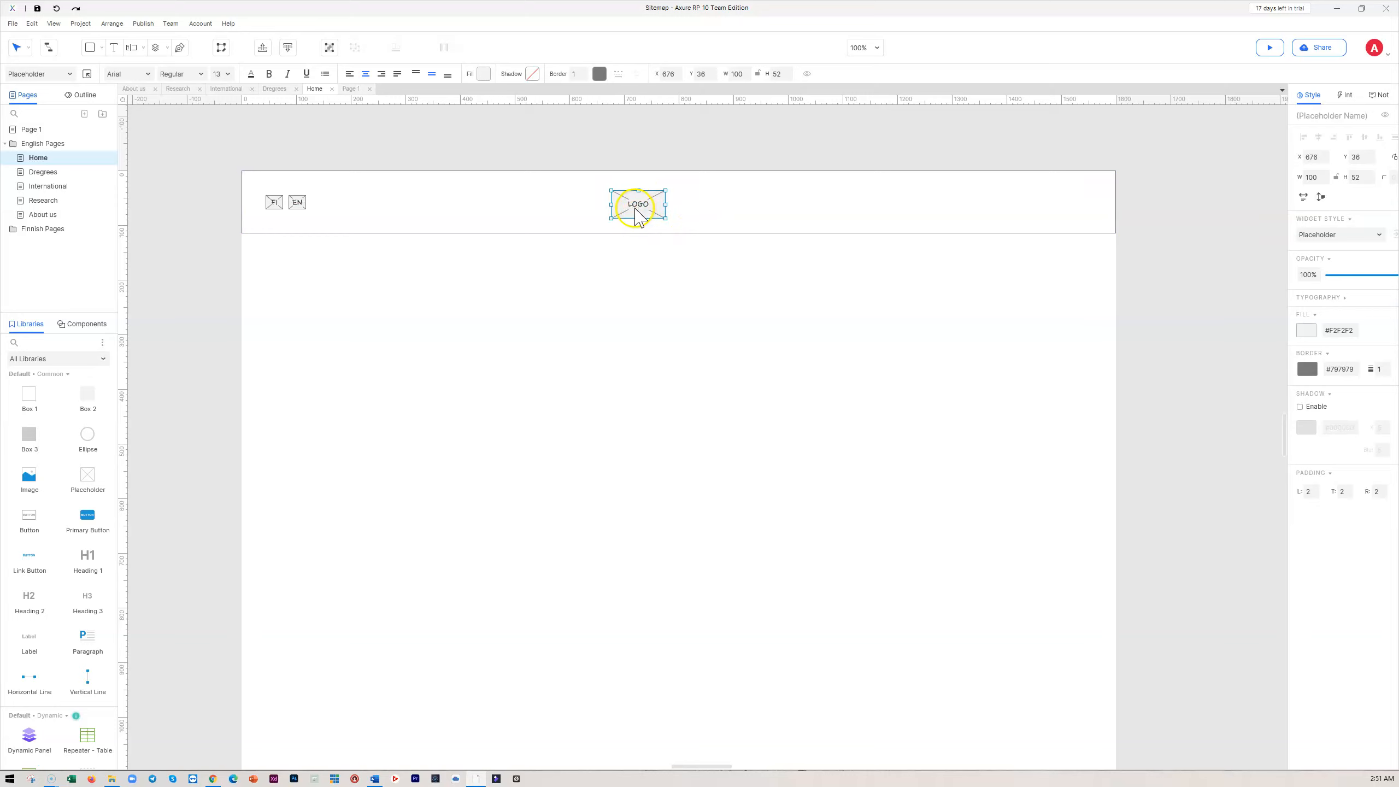
# - Place a placeholder about 59 wide at about X 511, Y 215 below the header, and duplicate the LOGO placeholder within the header
pyautogui.moveTo(90, 478); pyautogui.dragTo(521, 289)
pyautogui.moveTo(685, 381); pyautogui.dragTo(553, 309)
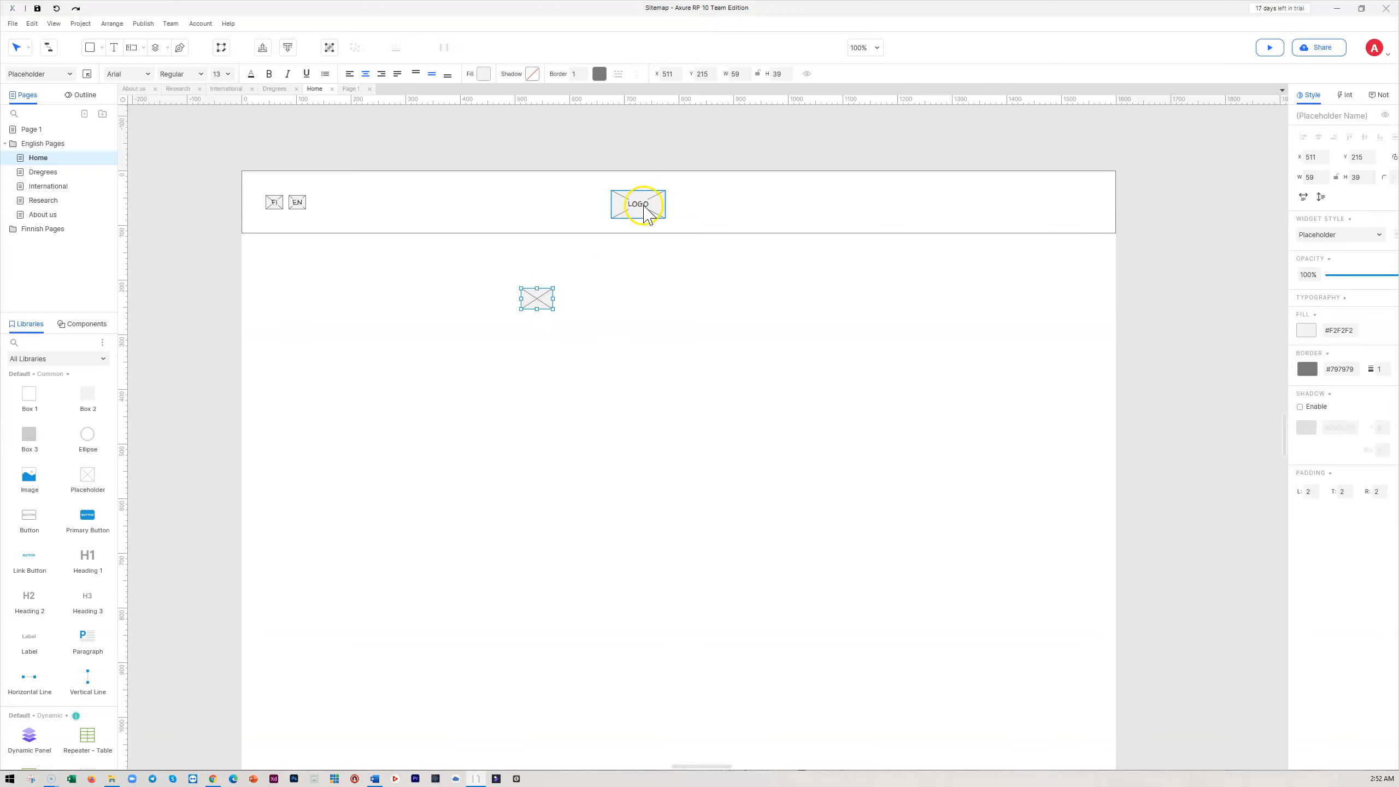
pyautogui.moveTo(644, 212); pyautogui.dragTo(572, 211)
pyautogui.click(540, 308)
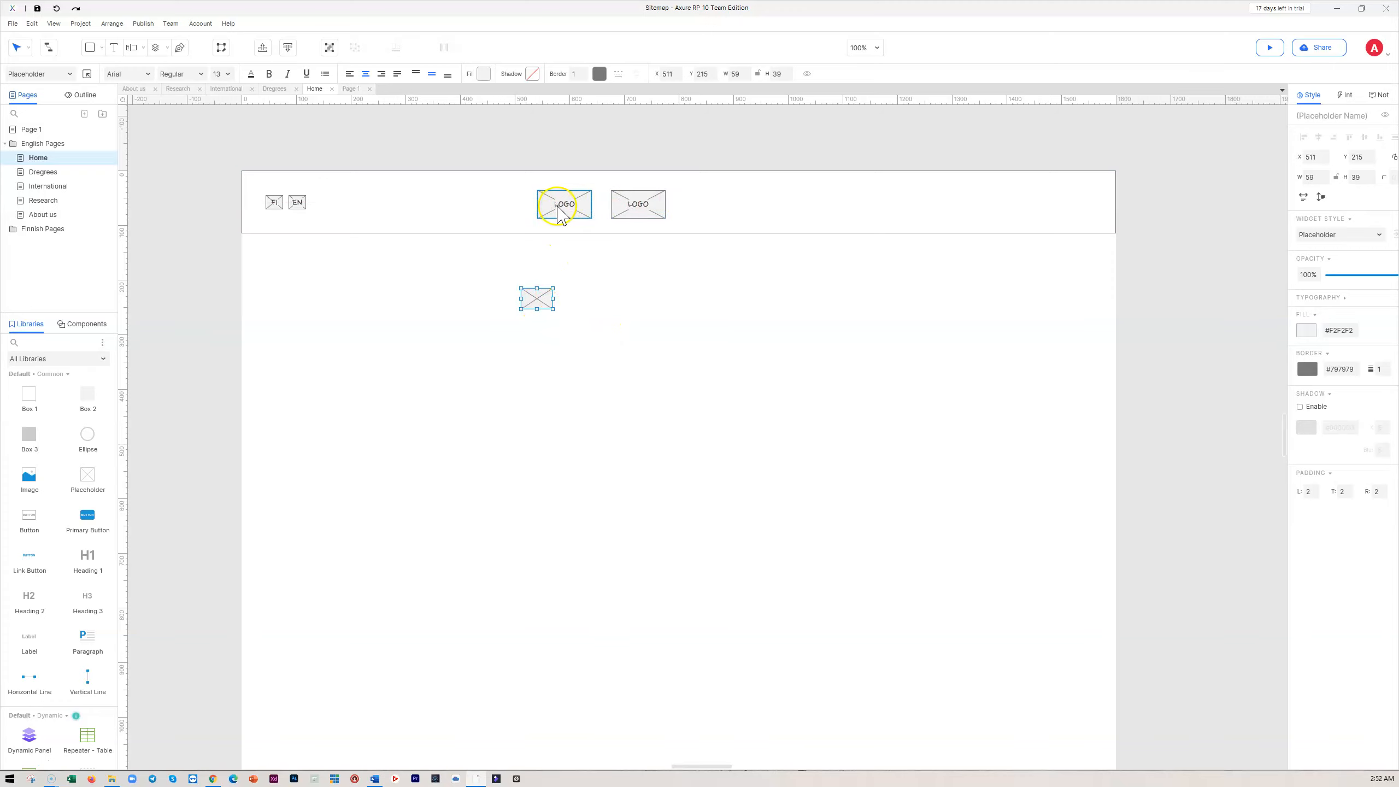
# - Move the LOGO copy to about X 391, Y 45 in the header and label it "DEGREES"
pyautogui.moveTo(570, 210); pyautogui.dragTo(506, 215)
pyautogui.moveTo(495, 212); pyautogui.dragTo(490, 208)
pyautogui.doubleClick(490, 207)
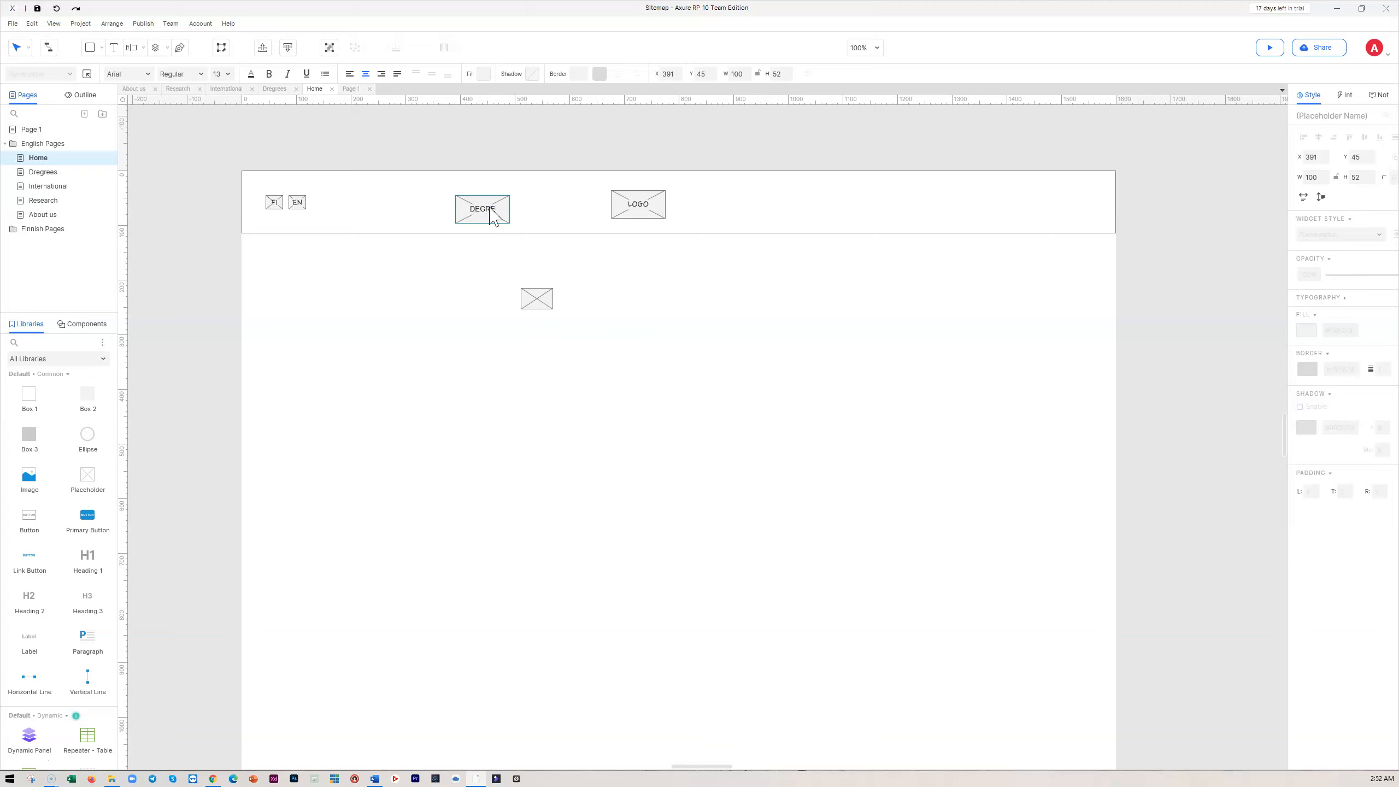
pyautogui.click(597, 286)
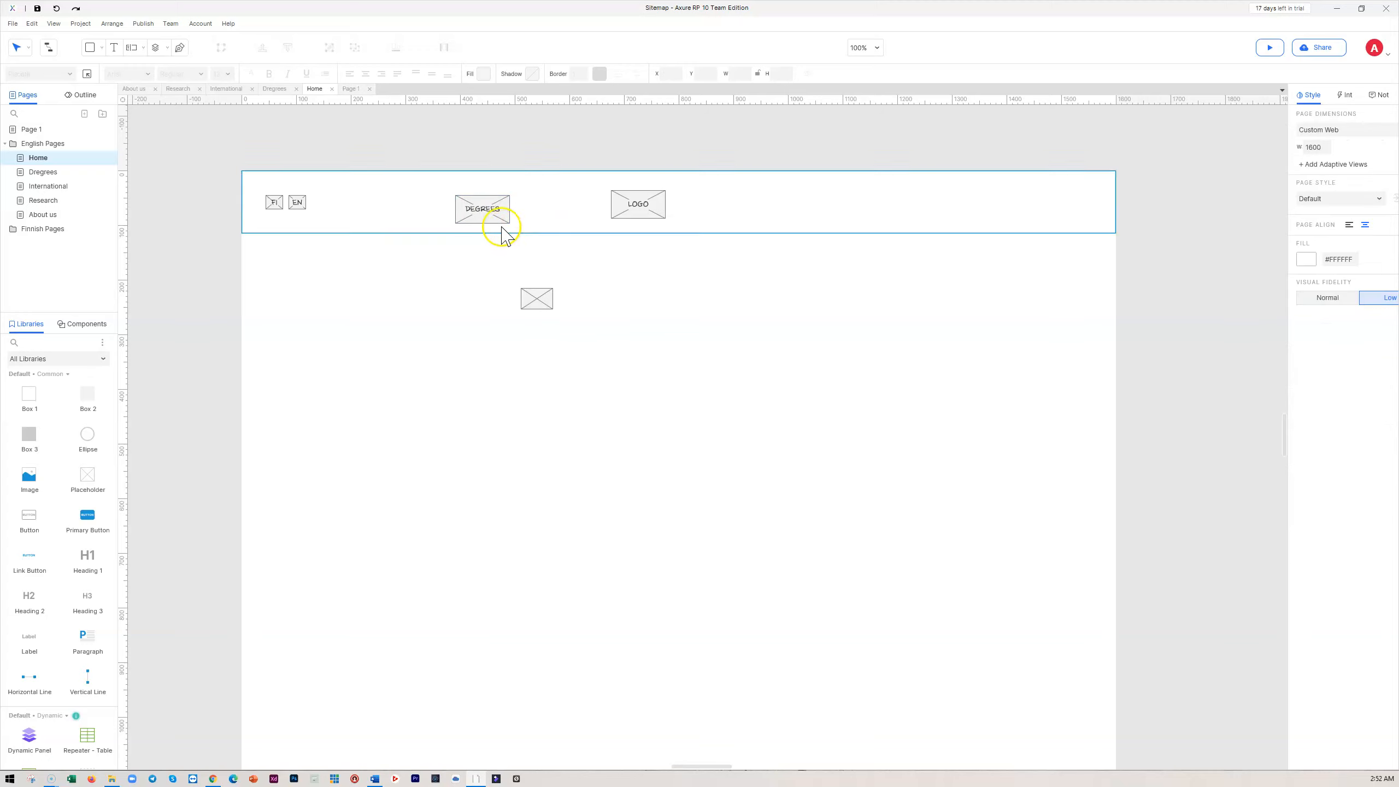
# - Add a duplicate placeholder at about X 551, Y 36 between DEGREES and LOGO and label it "INTERNATIONAL"
pyautogui.click(494, 218)
pyautogui.moveTo(487, 209); pyautogui.dragTo(573, 210)
pyautogui.doubleClick(570, 204)
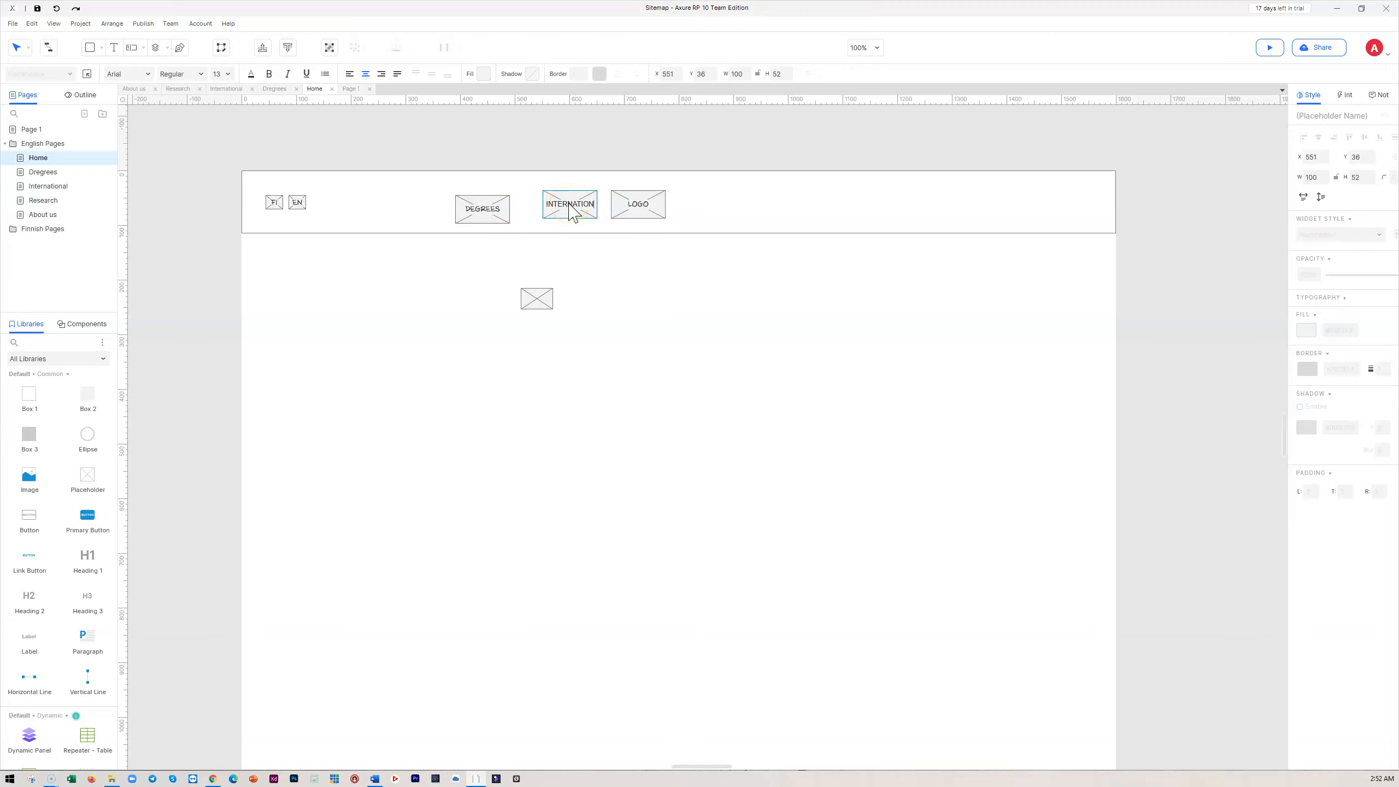
pyautogui.click(615, 273)
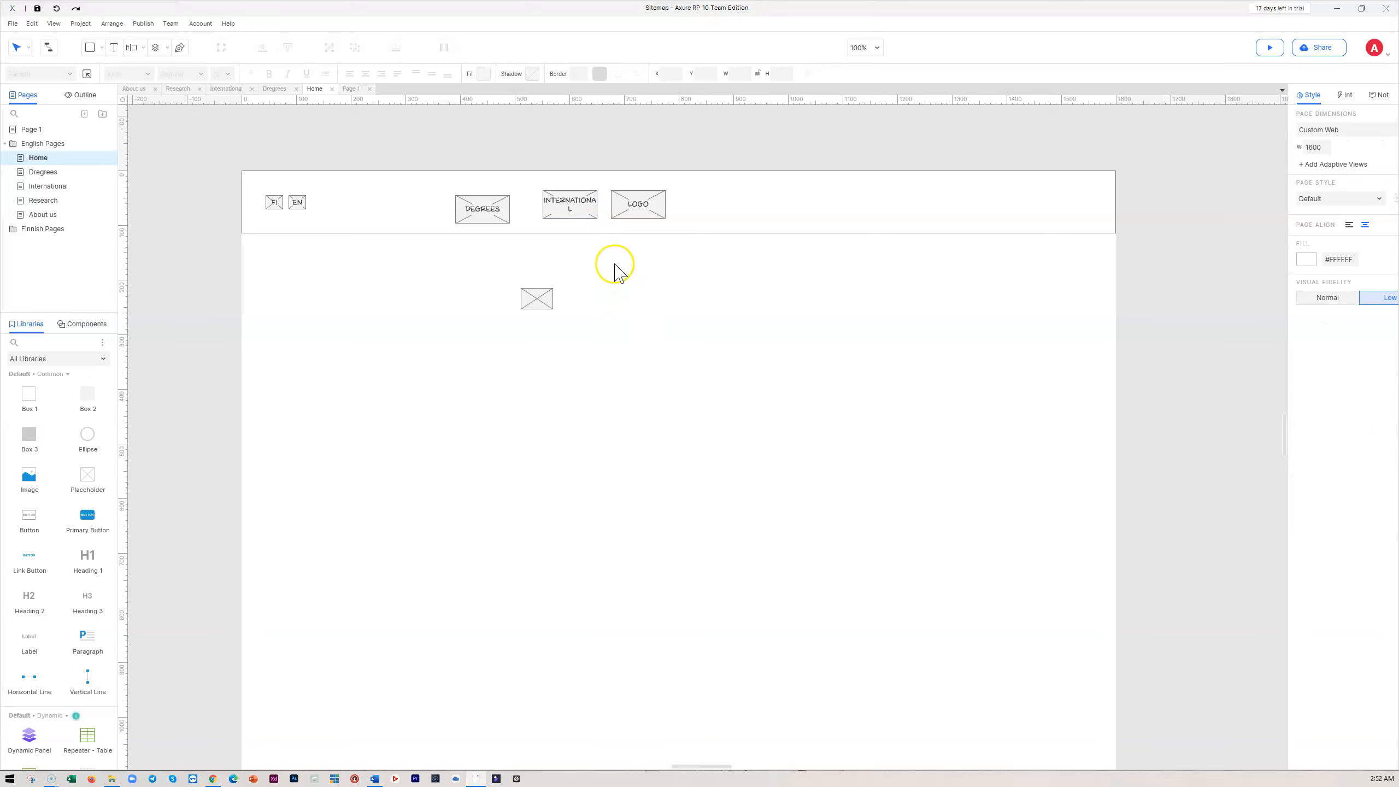
# - Resize the INTERNATIONAL placeholder to about 120 × 35 and position it at about X 533, Y 45
pyautogui.click(576, 213)
pyautogui.moveTo(543, 205); pyautogui.dragTo(570, 216)
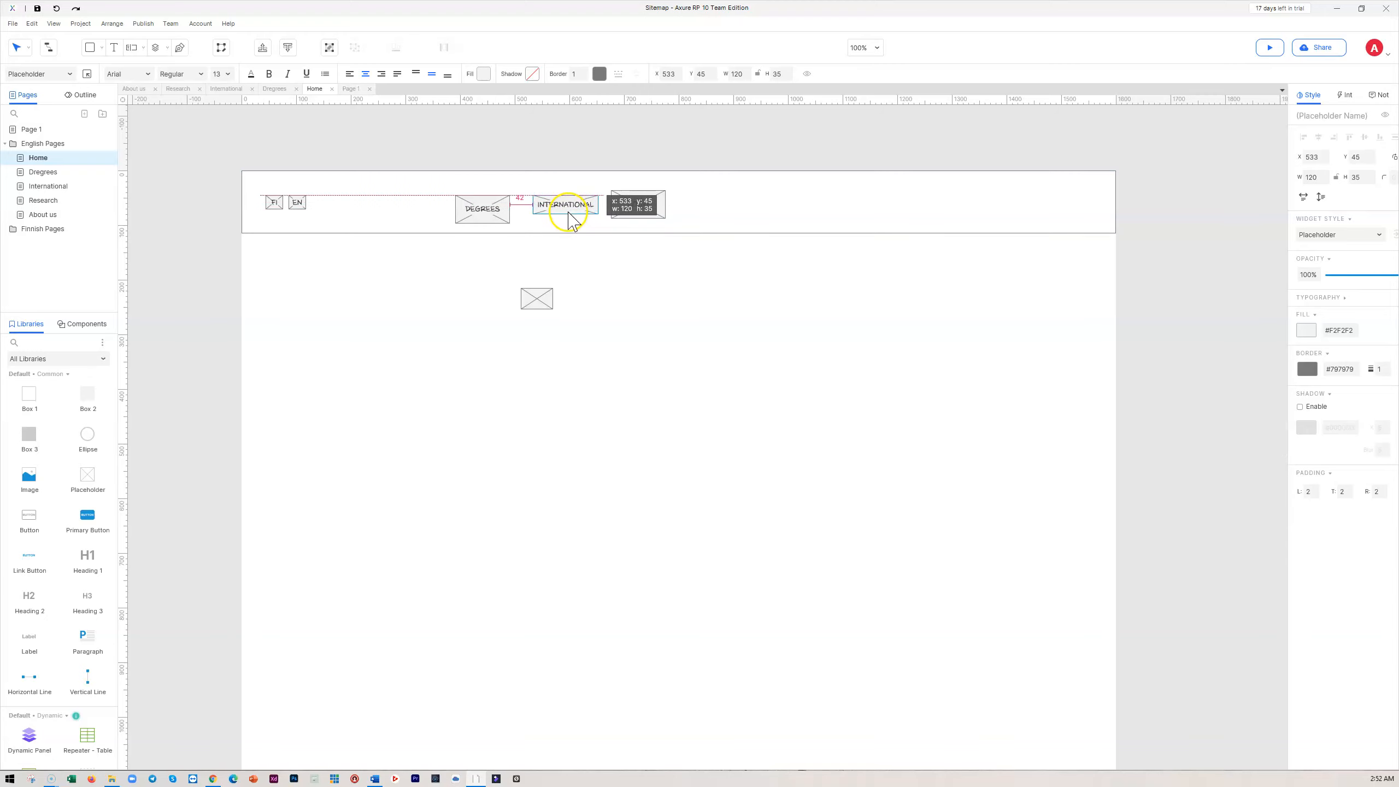
# - Reduce the DEGREES placeholder's height to match INTERNATIONAL and move it to about X 405, level with INTERNATIONAL
pyautogui.click(490, 214)
pyautogui.moveTo(483, 223); pyautogui.dragTo(509, 212)
pyautogui.click(715, 300)
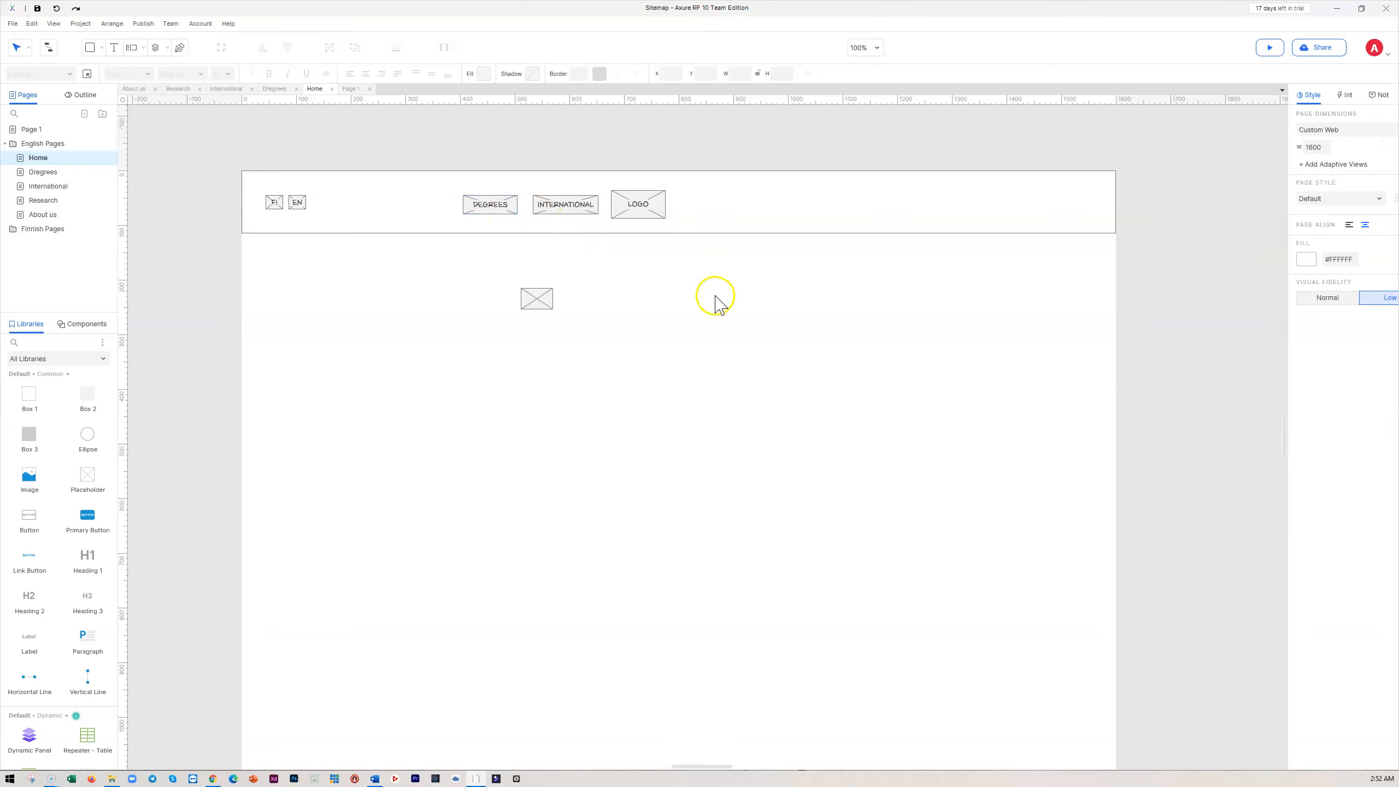
# - Place two copies of the INTERNATIONAL placeholder after LOGO at about X 800 and X 946, Y 40, labelled "RESEARCH" and "ABOUT US"
pyautogui.click(565, 211)
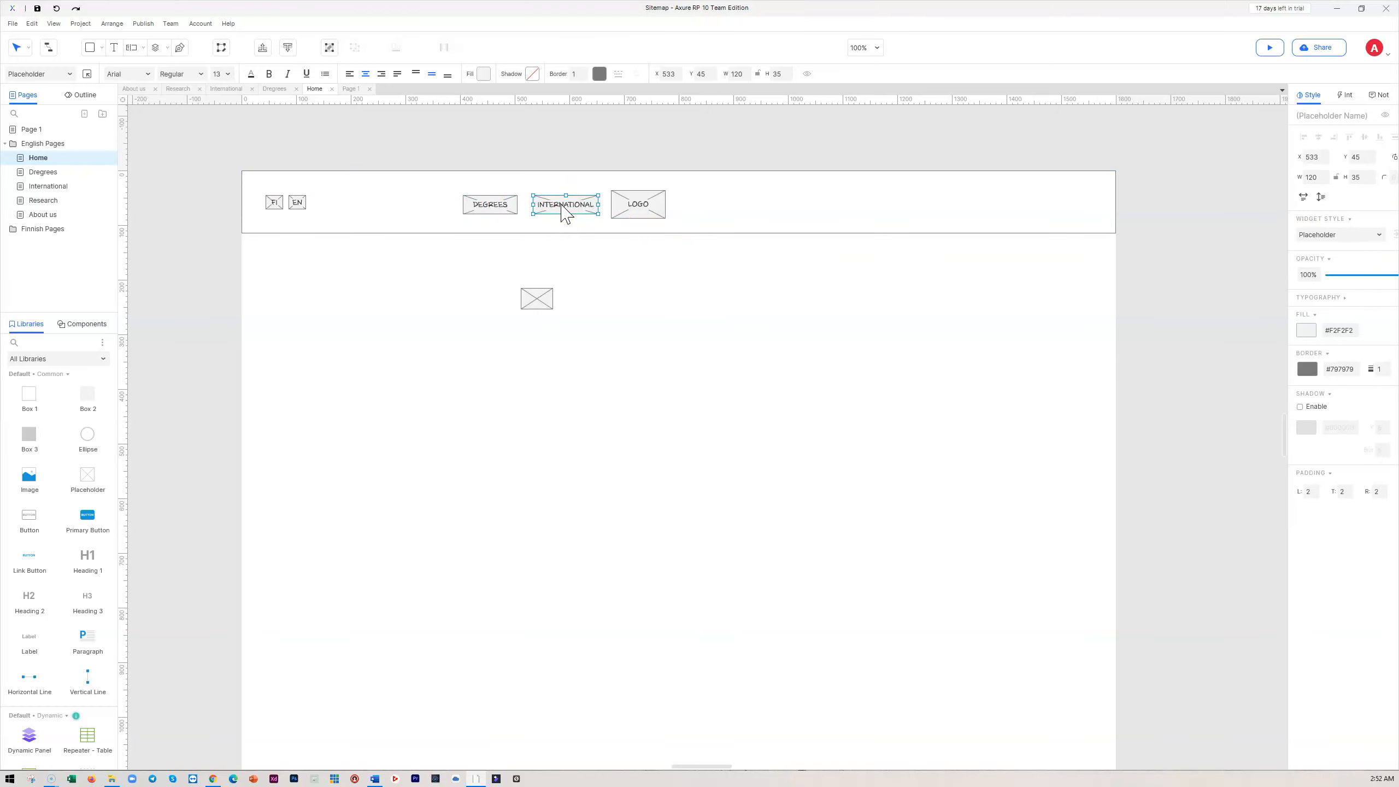
pyautogui.moveTo(561, 204); pyautogui.dragTo(792, 212)
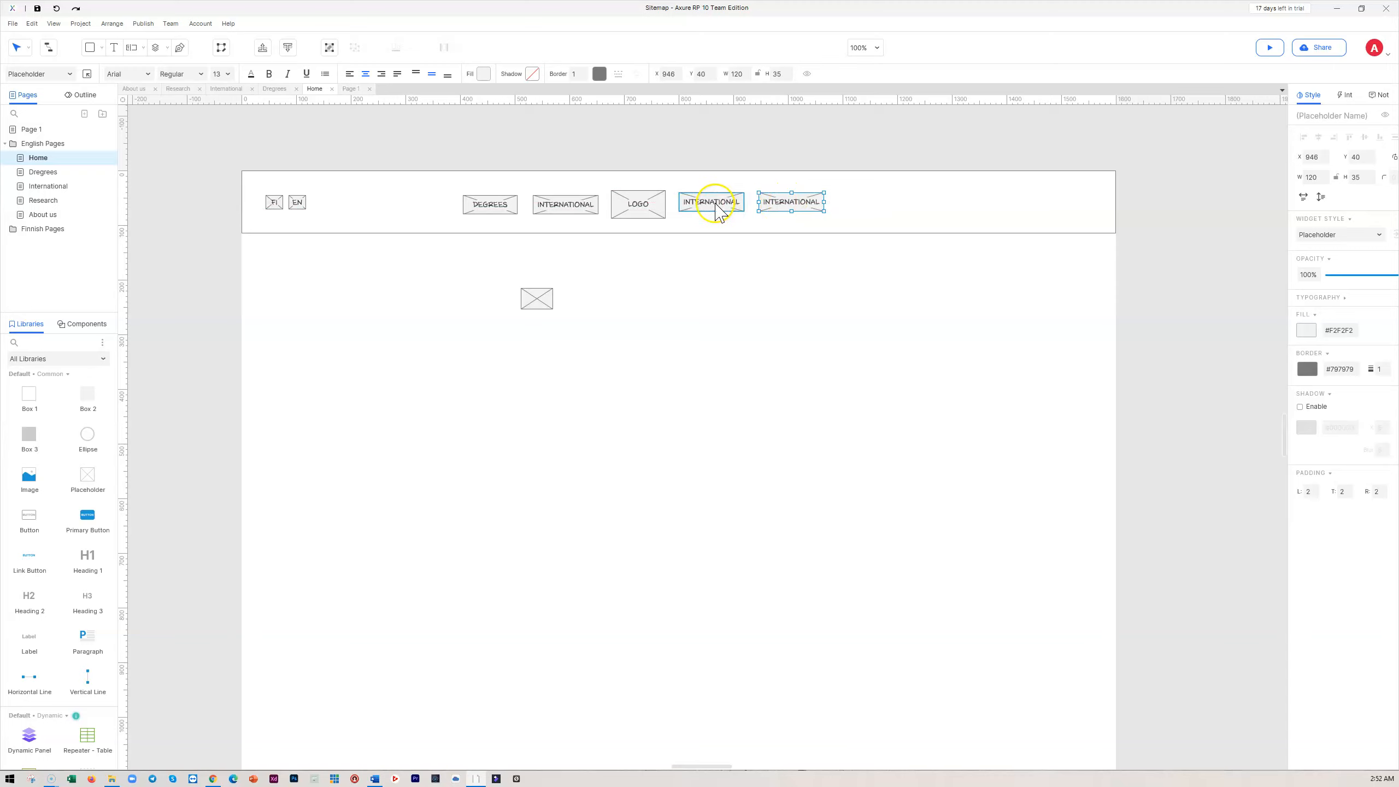
pyautogui.doubleClick(716, 203)
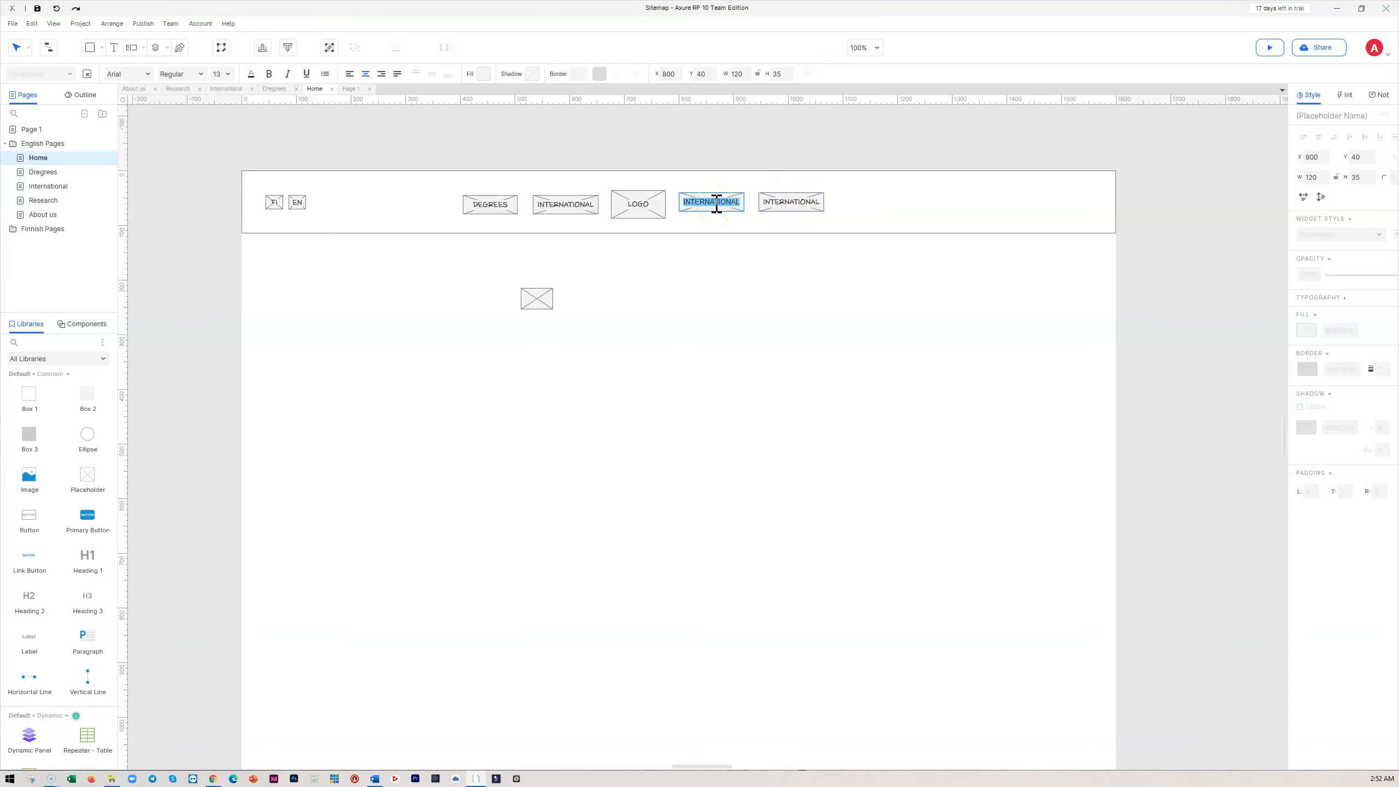
pyautogui.write('R')
pyautogui.doubleClick(796, 202)
pyautogui.write('ABOUT US')
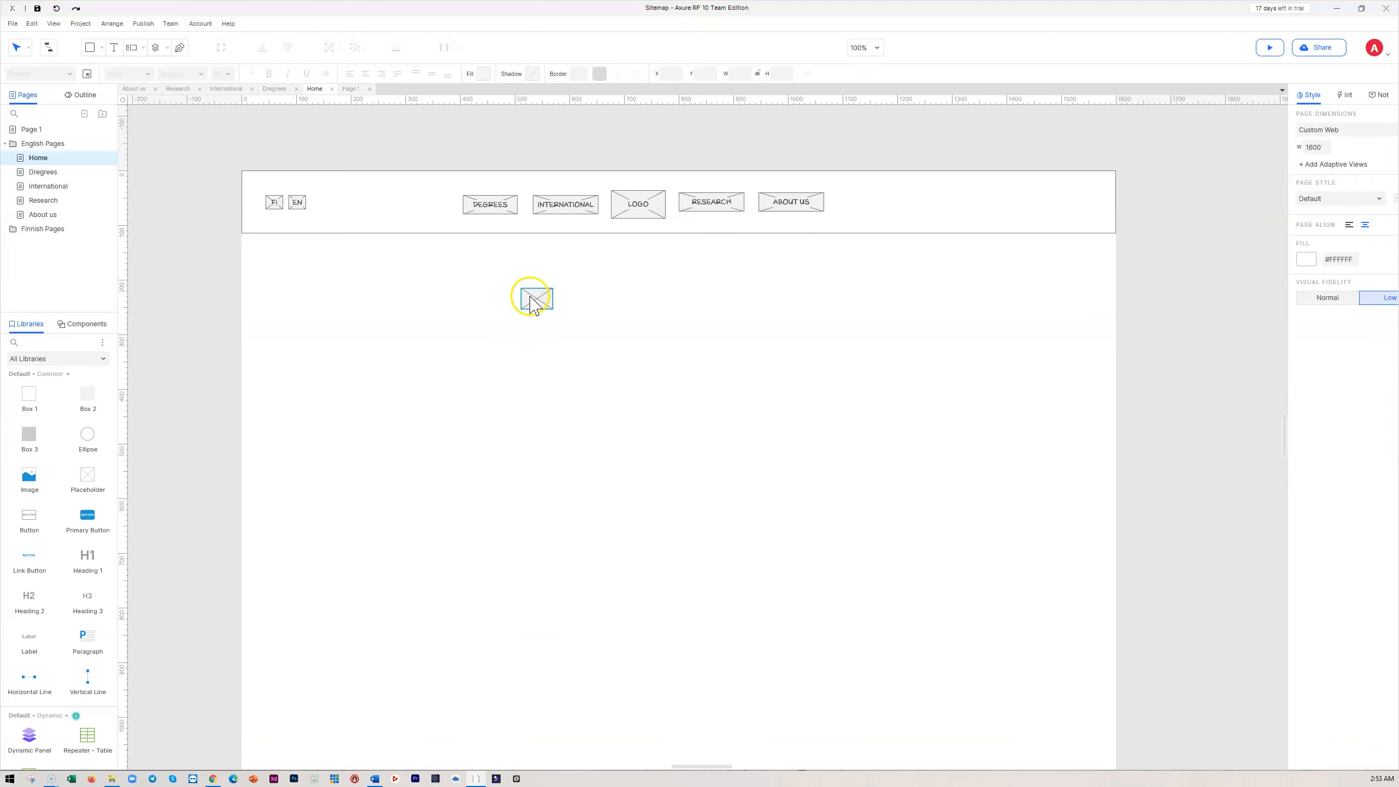
# - Delete the unused placeholder below the header and move the RESEARCH placeholder up to about Y 28
pyautogui.click(537, 301)
pyautogui.press('Delete')
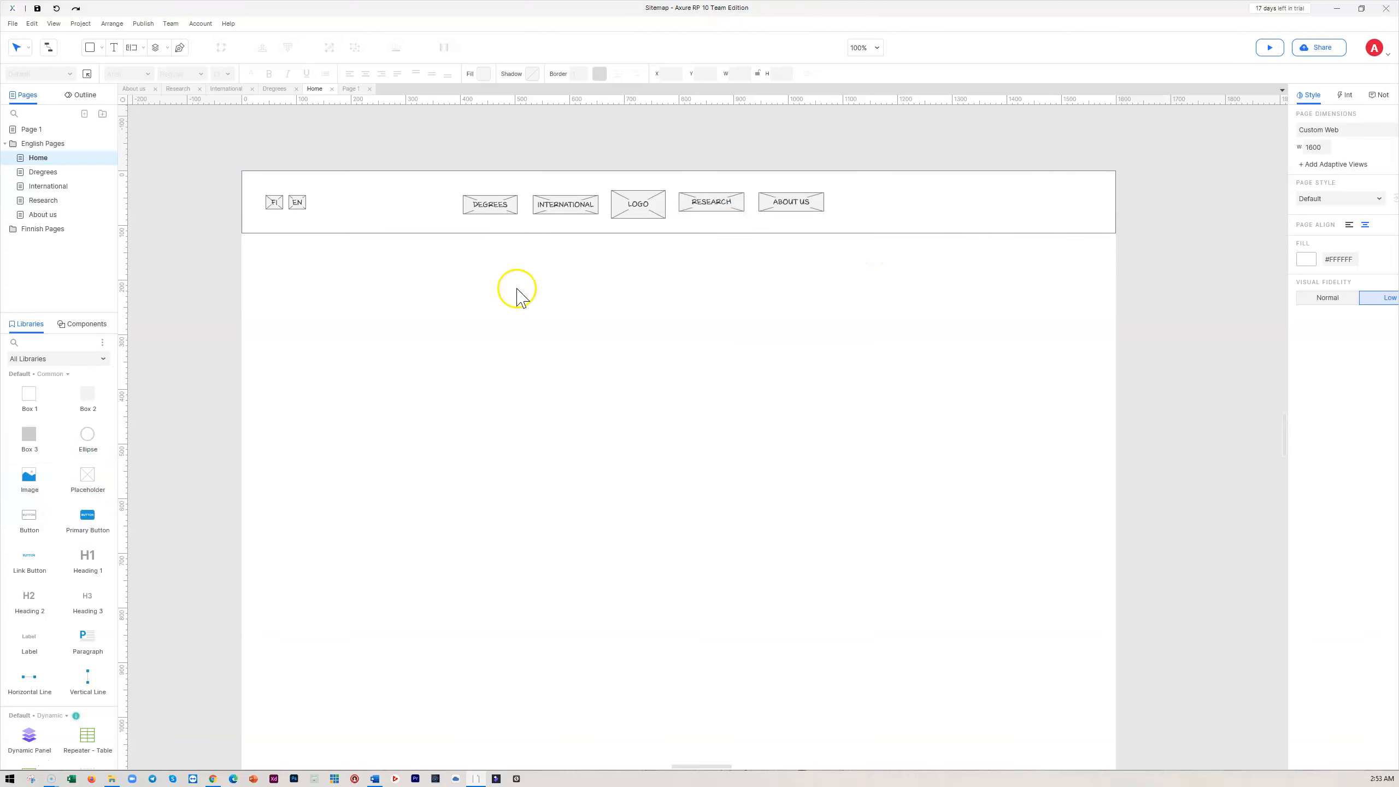
pyautogui.moveTo(712, 212)
pyautogui.mouseDown()
pyautogui.moveTo(612, 194)
pyautogui.moveTo(571, 206)
pyautogui.moveTo(712, 203)
pyautogui.mouseUp()
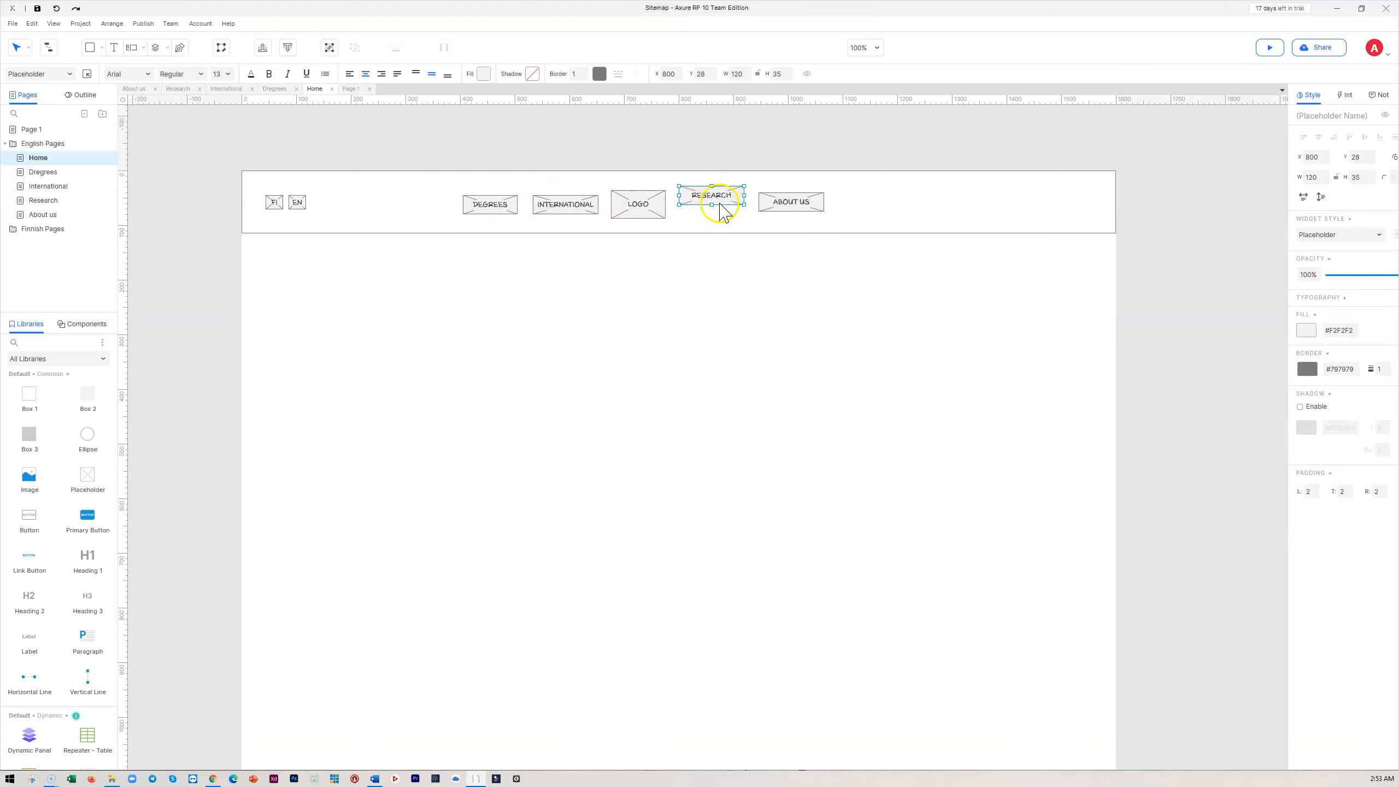
pyautogui.click(747, 280)
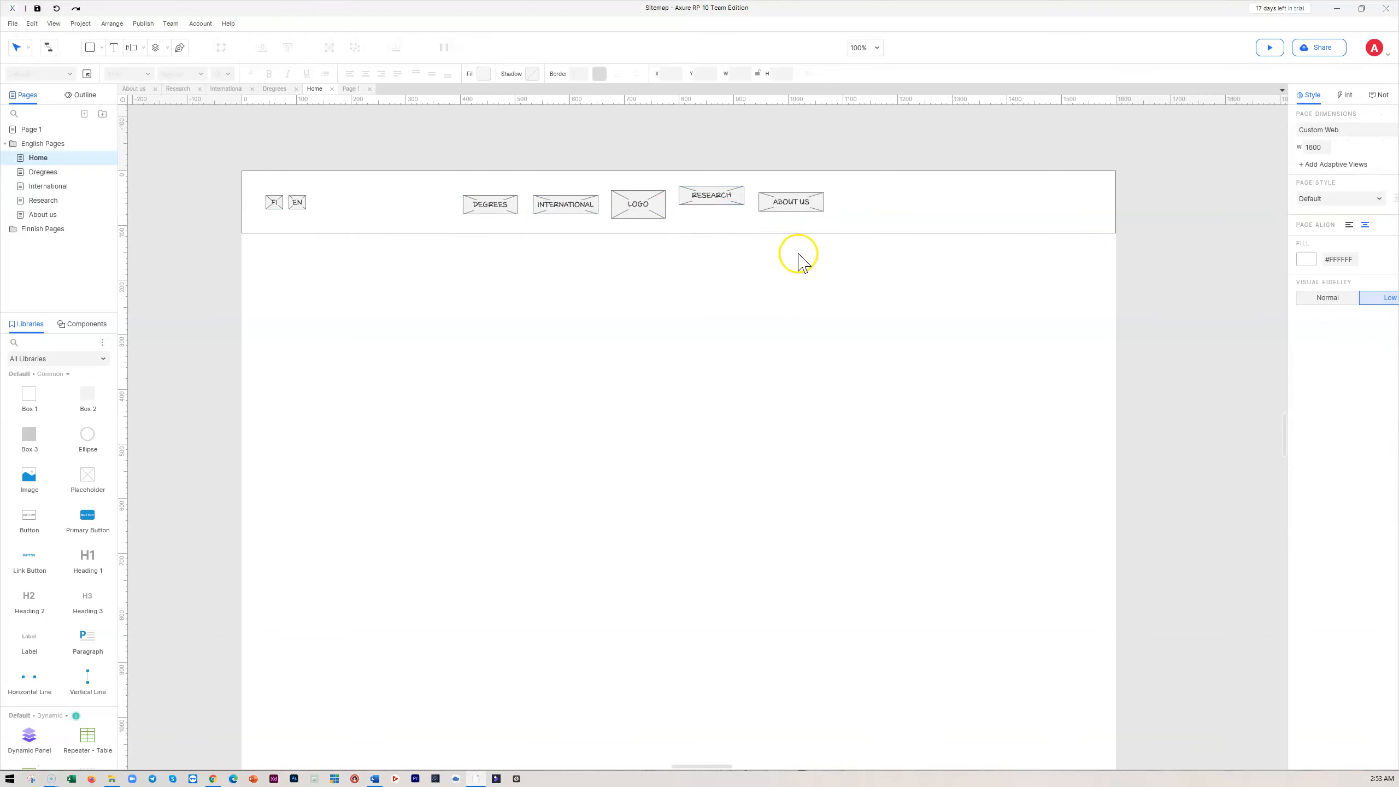
# - Align the bottom edges of the DEGREES, INTERNATIONAL, LOGO, RESEARCH and ABOUT US placeholders, leaving the header box out
pyautogui.moveTo(852, 277); pyautogui.dragTo(451, 156)
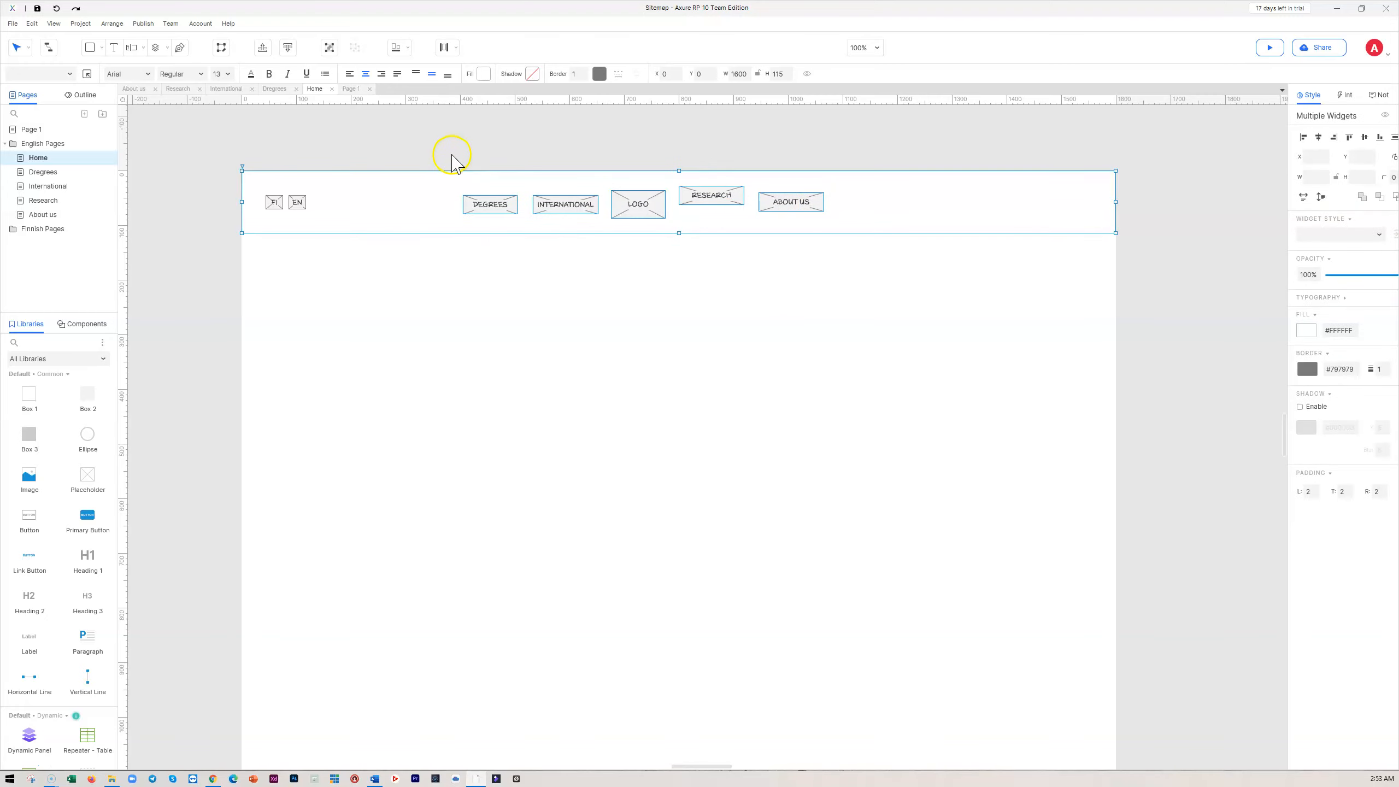
pyautogui.keyDown('ctrl'); pyautogui.click(363, 209); pyautogui.keyUp('ctrl')
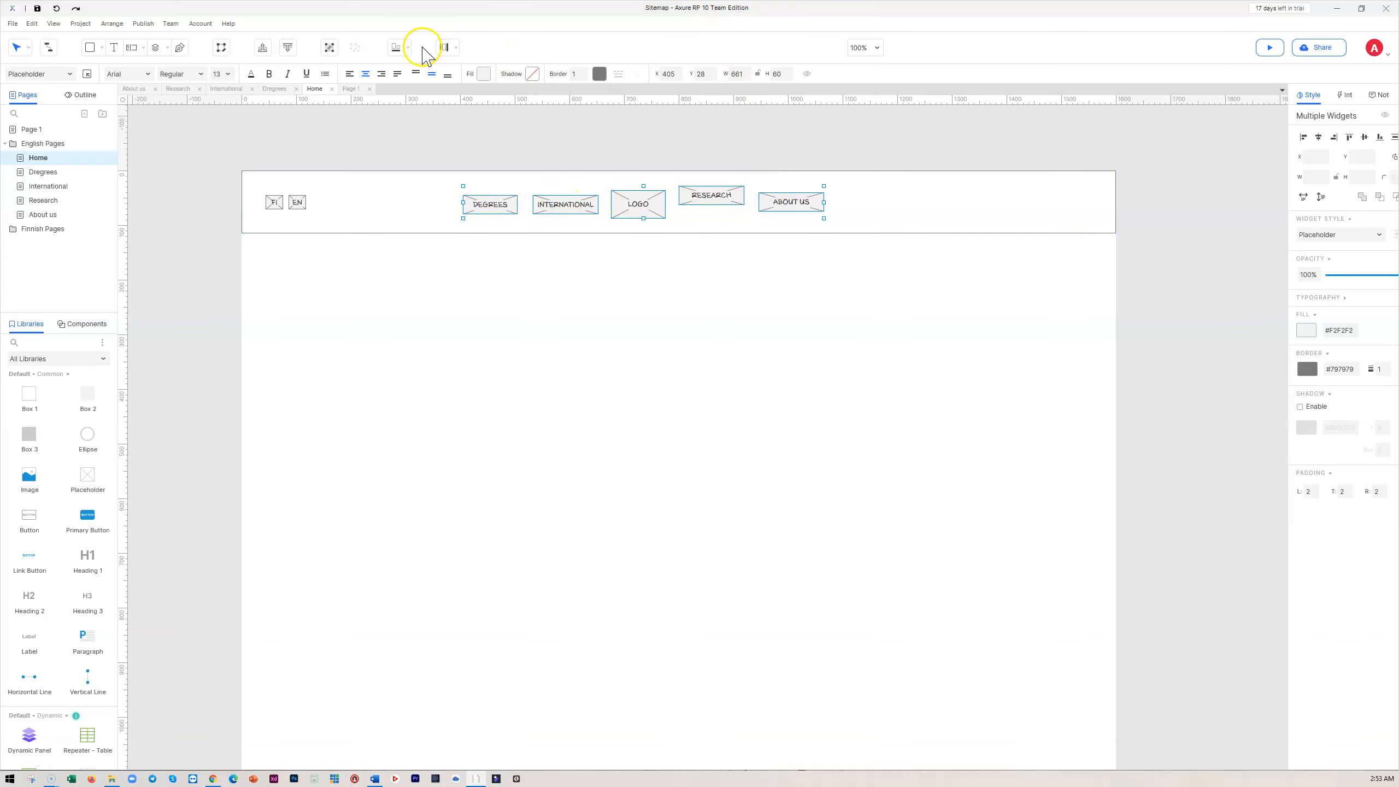
pyautogui.click(409, 48)
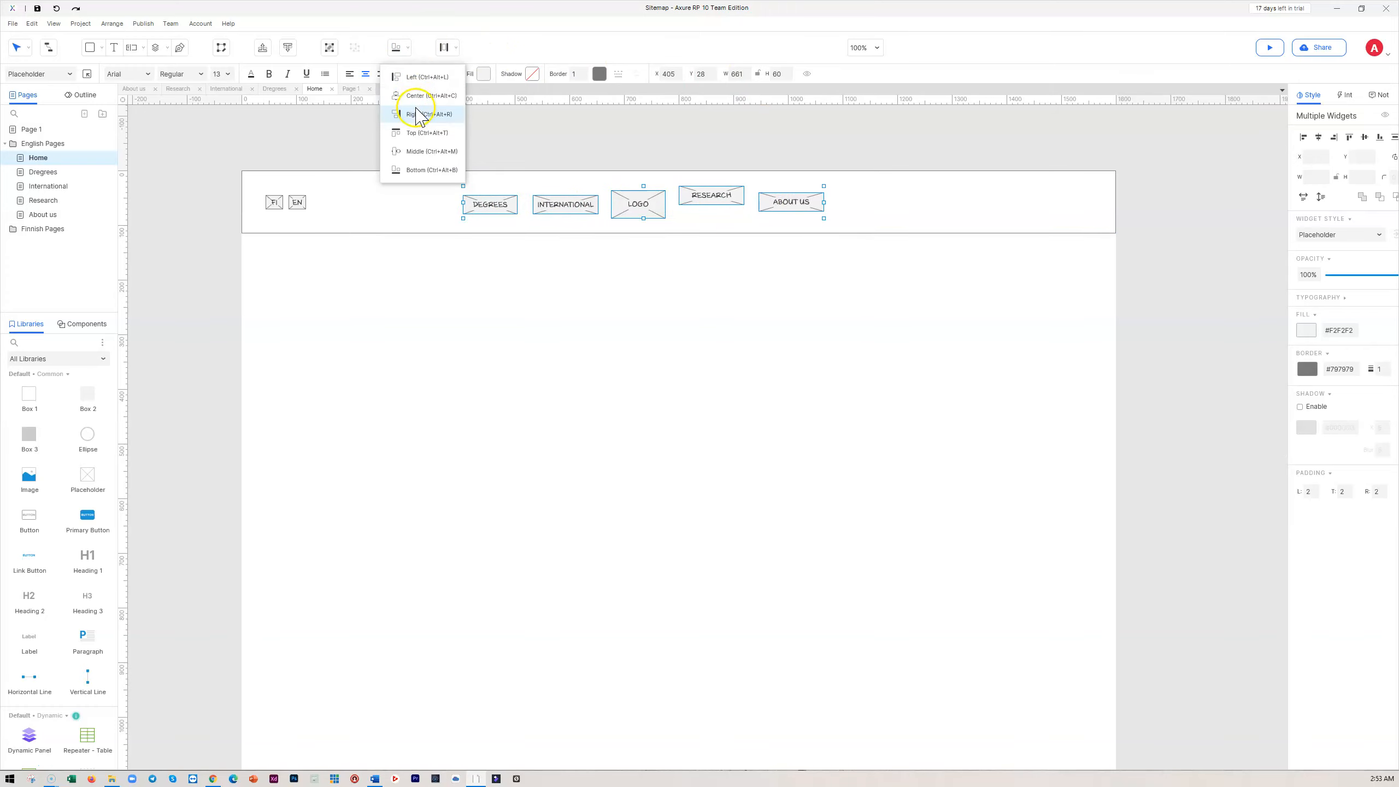
pyautogui.click(417, 170)
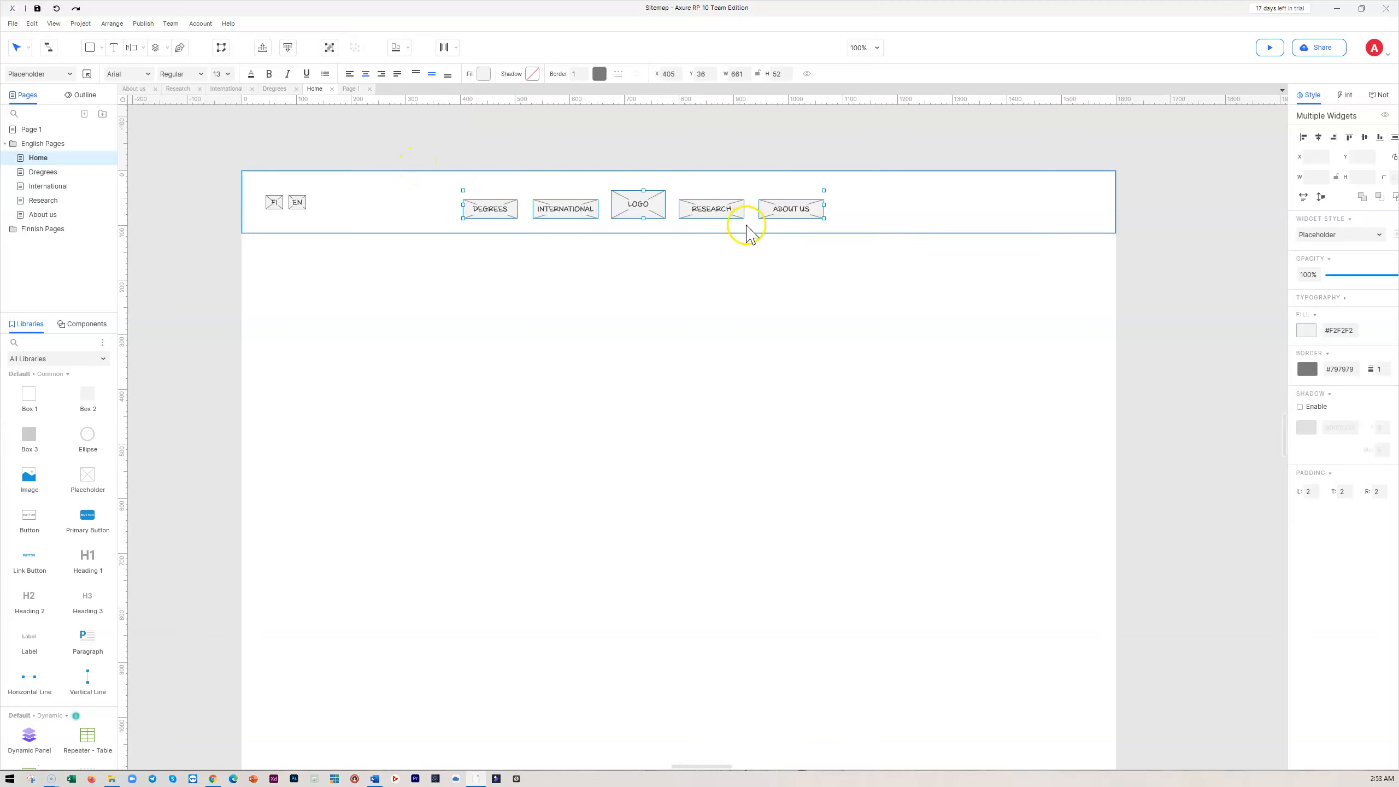
# - Distribute the five navigation and logo placeholders horizontally
pyautogui.click(445, 49)
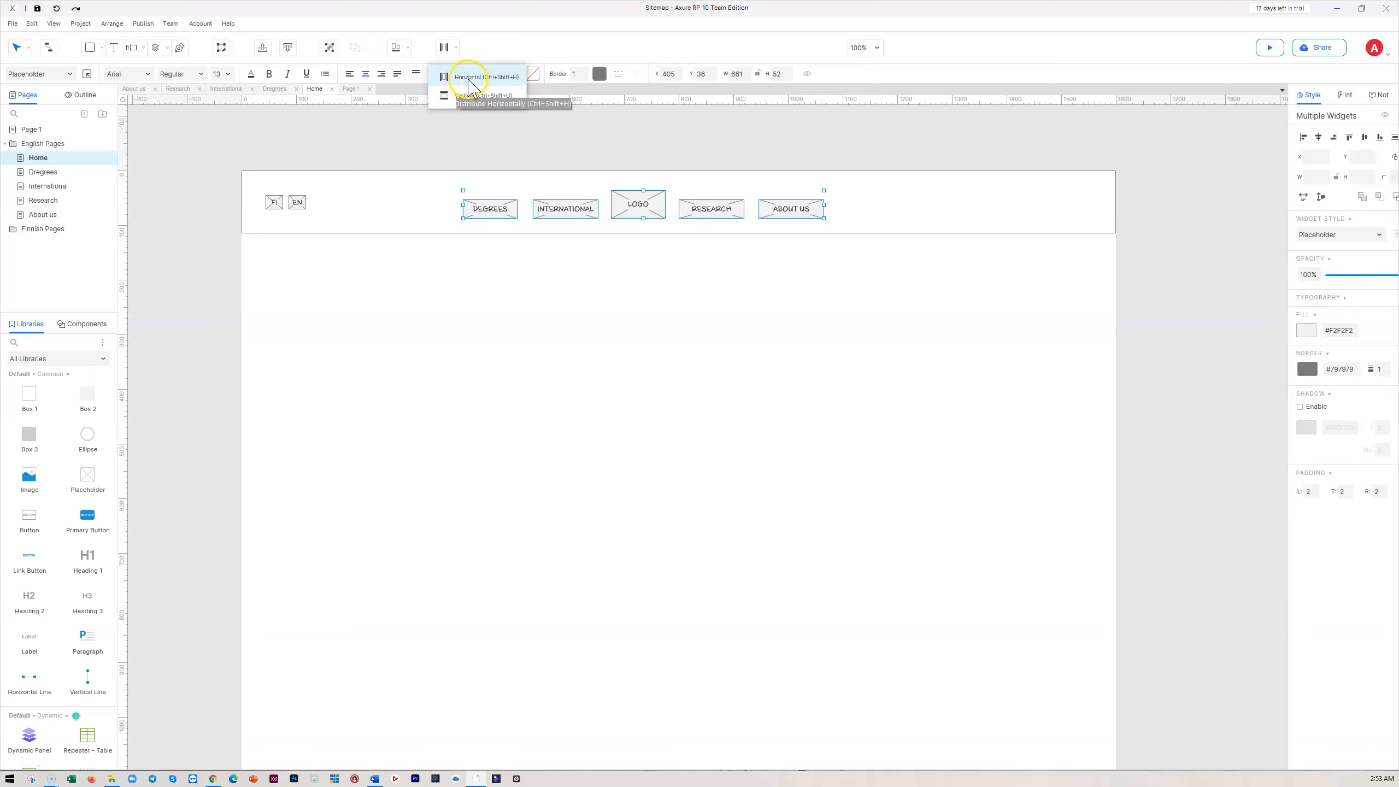
pyautogui.click(467, 78)
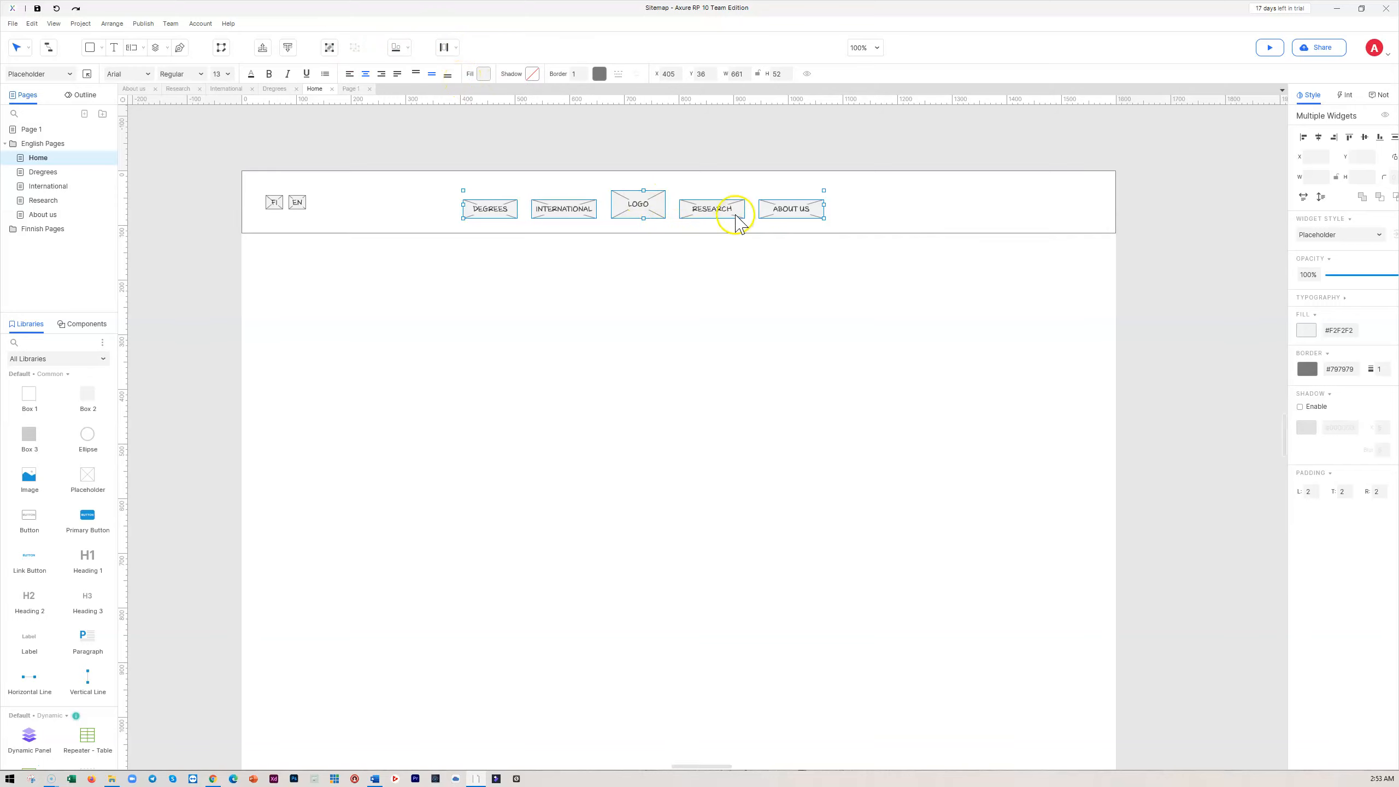
pyautogui.click(660, 318)
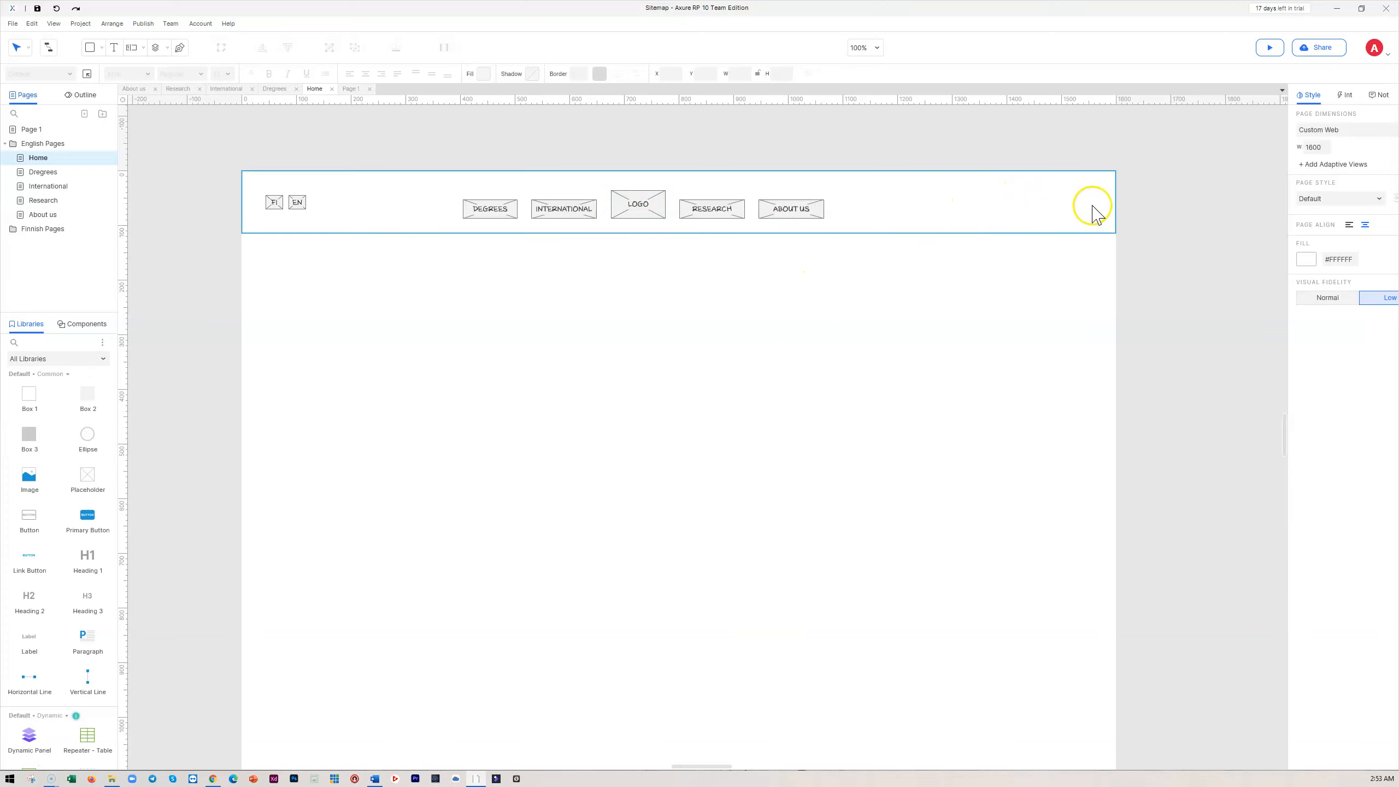
# - Find a Search icon in the libraries with "SEARC" and place it in the header at about X 1384, Y 55, sized about 32 × 32
pyautogui.click(27, 343)
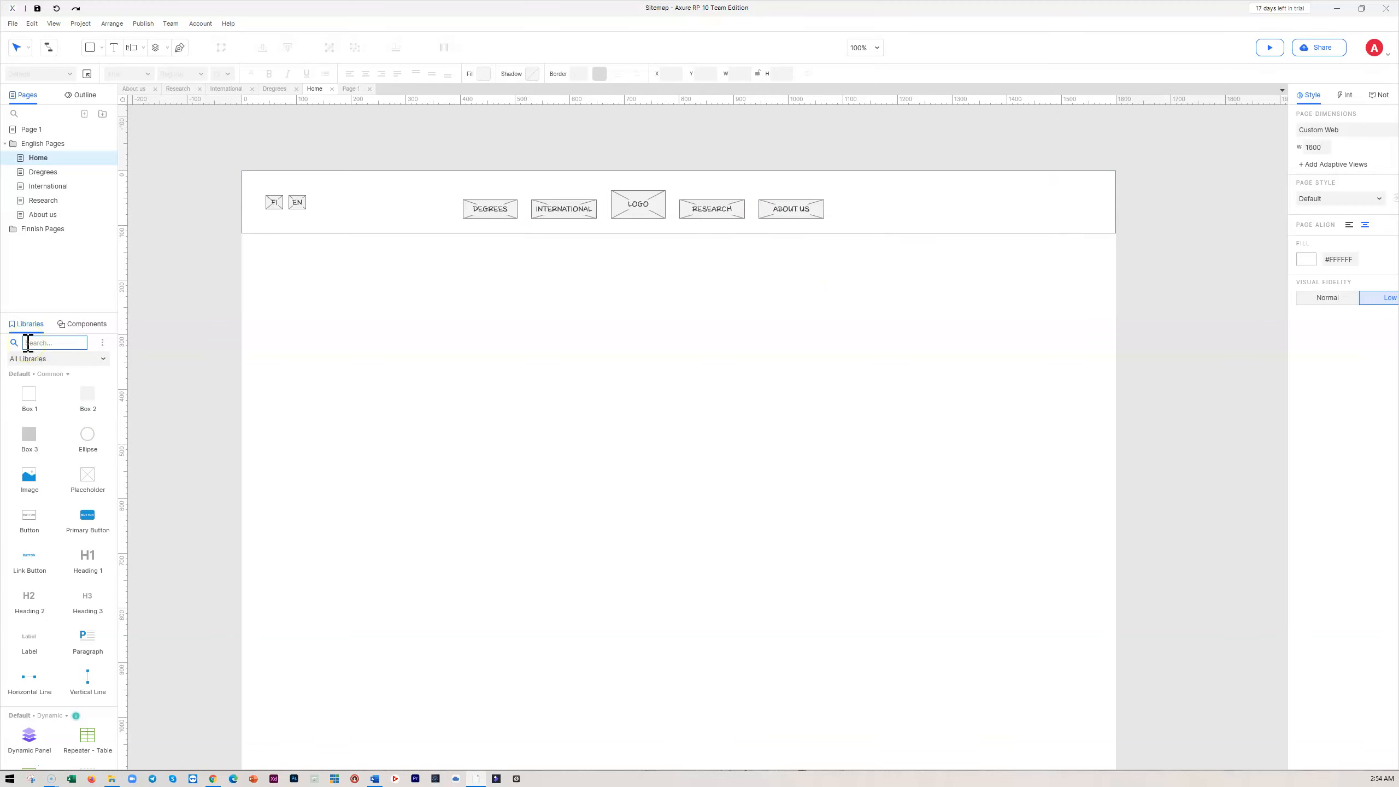
pyautogui.write('SEARC')
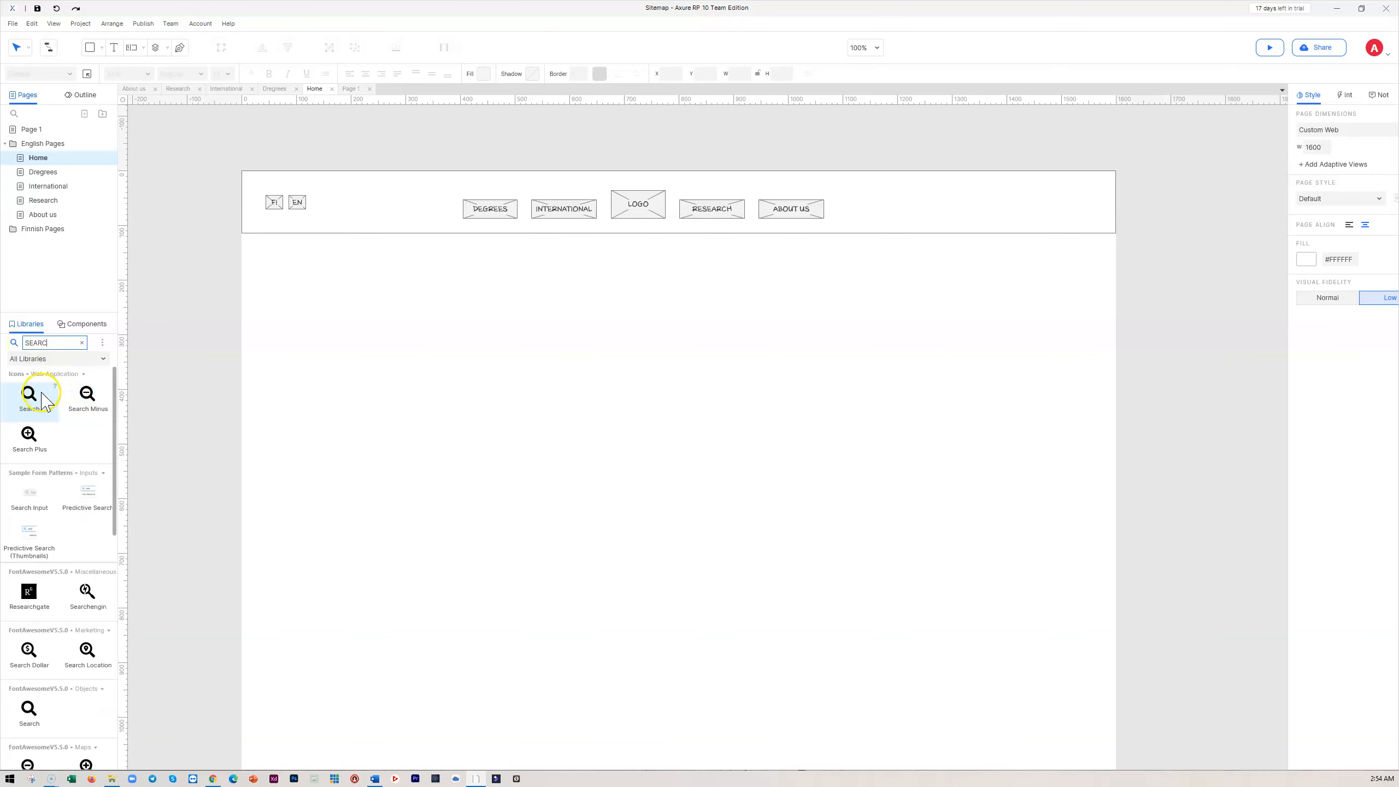
pyautogui.moveTo(76, 405); pyautogui.dragTo(997, 208)
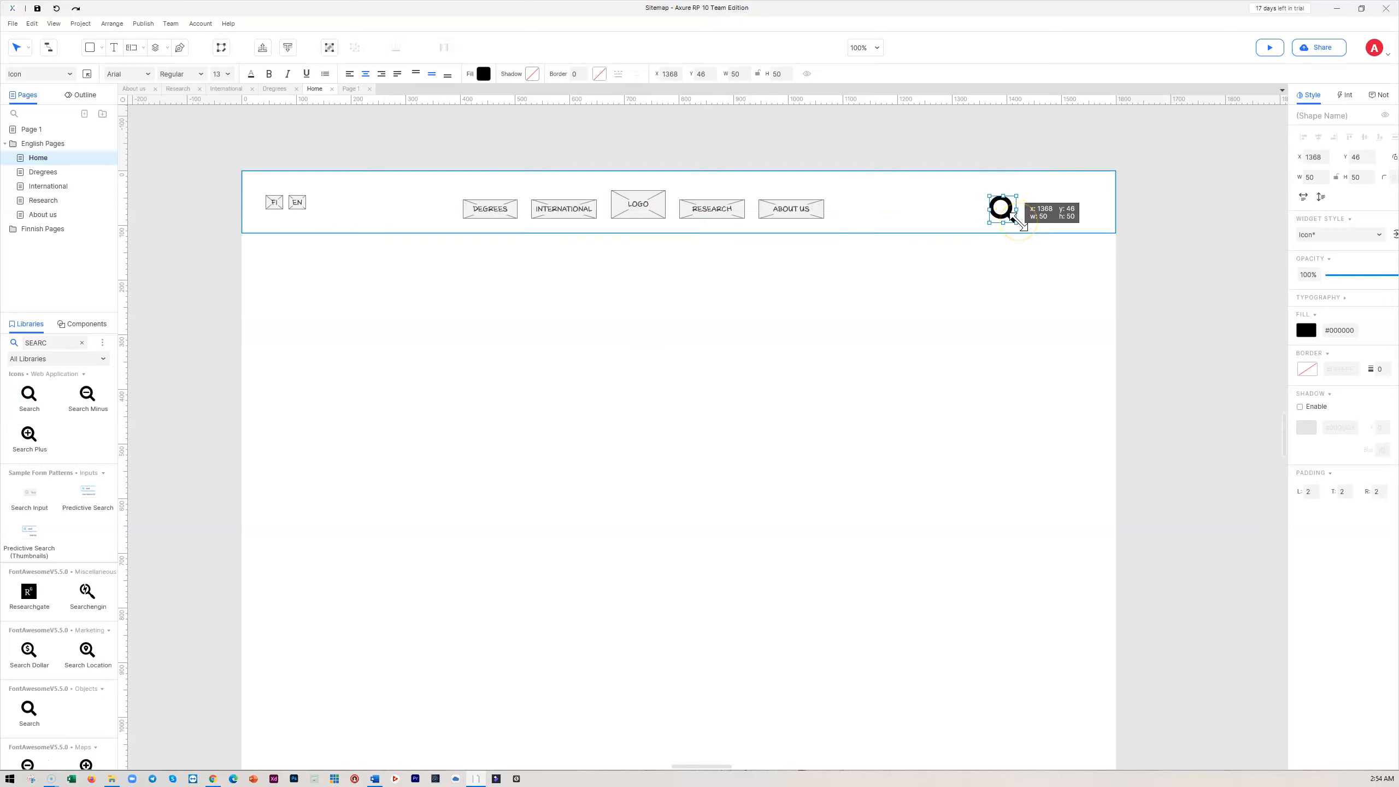
pyautogui.moveTo(1022, 225); pyautogui.dragTo(1013, 213)
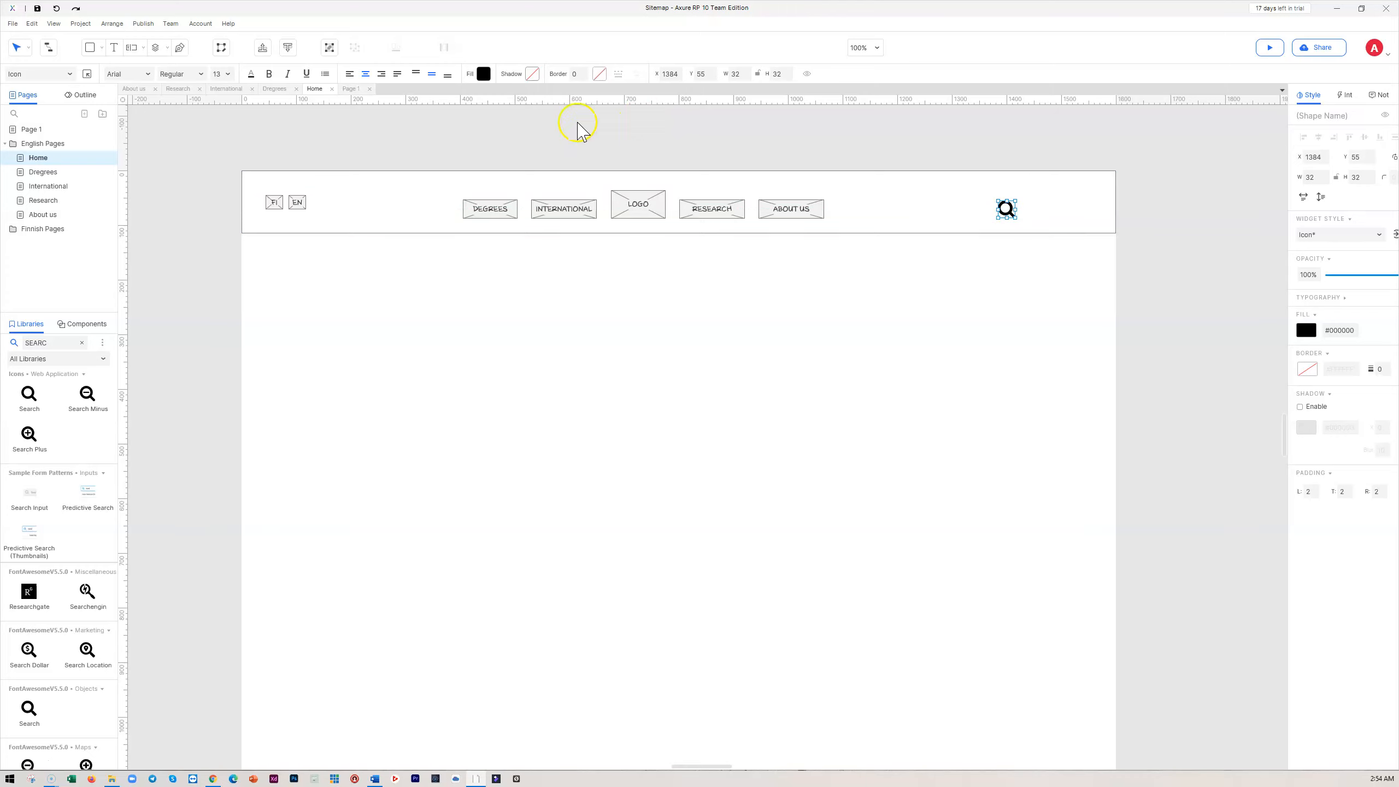
# - Change the search icon's fill colour from the palette to a dark grey
pyautogui.click(484, 73)
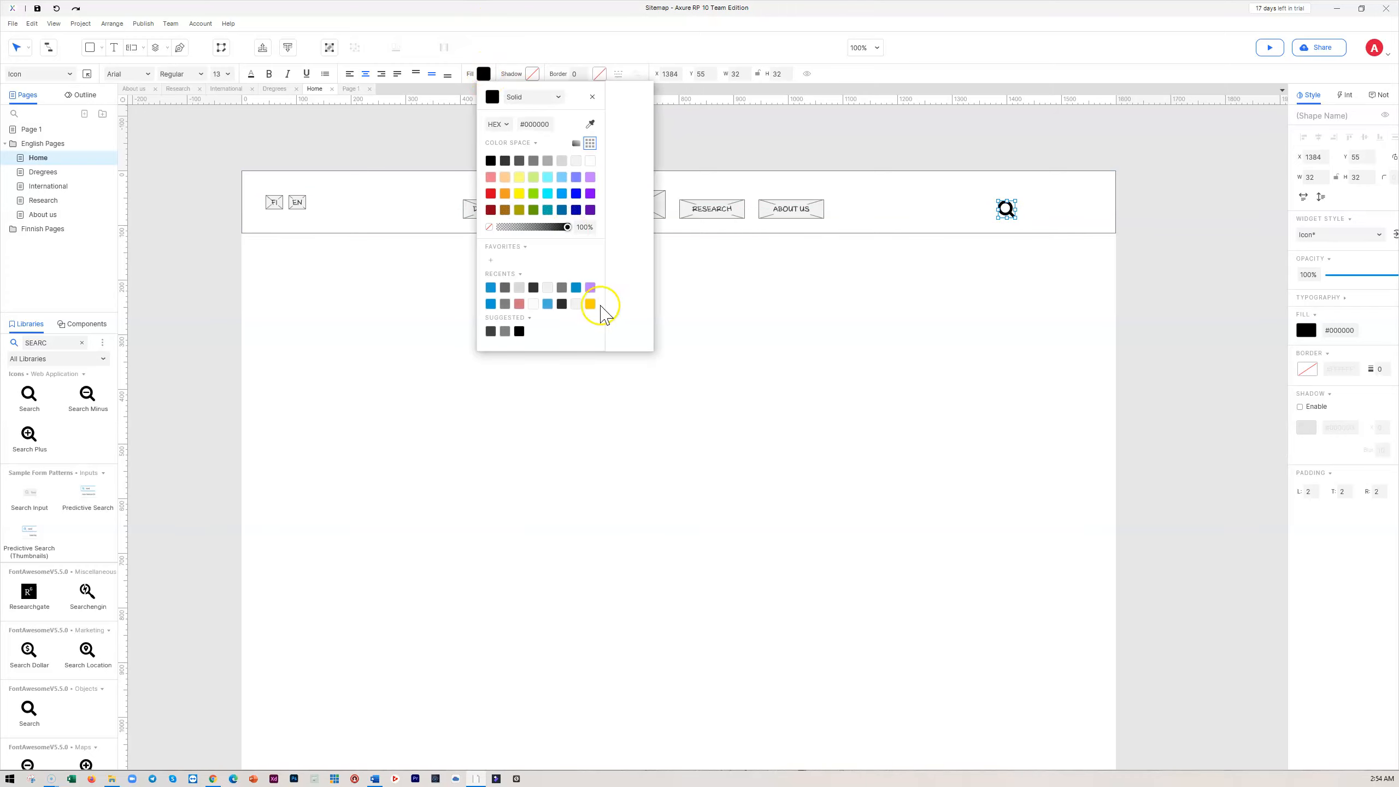
pyautogui.click(534, 161)
pyautogui.click(917, 287)
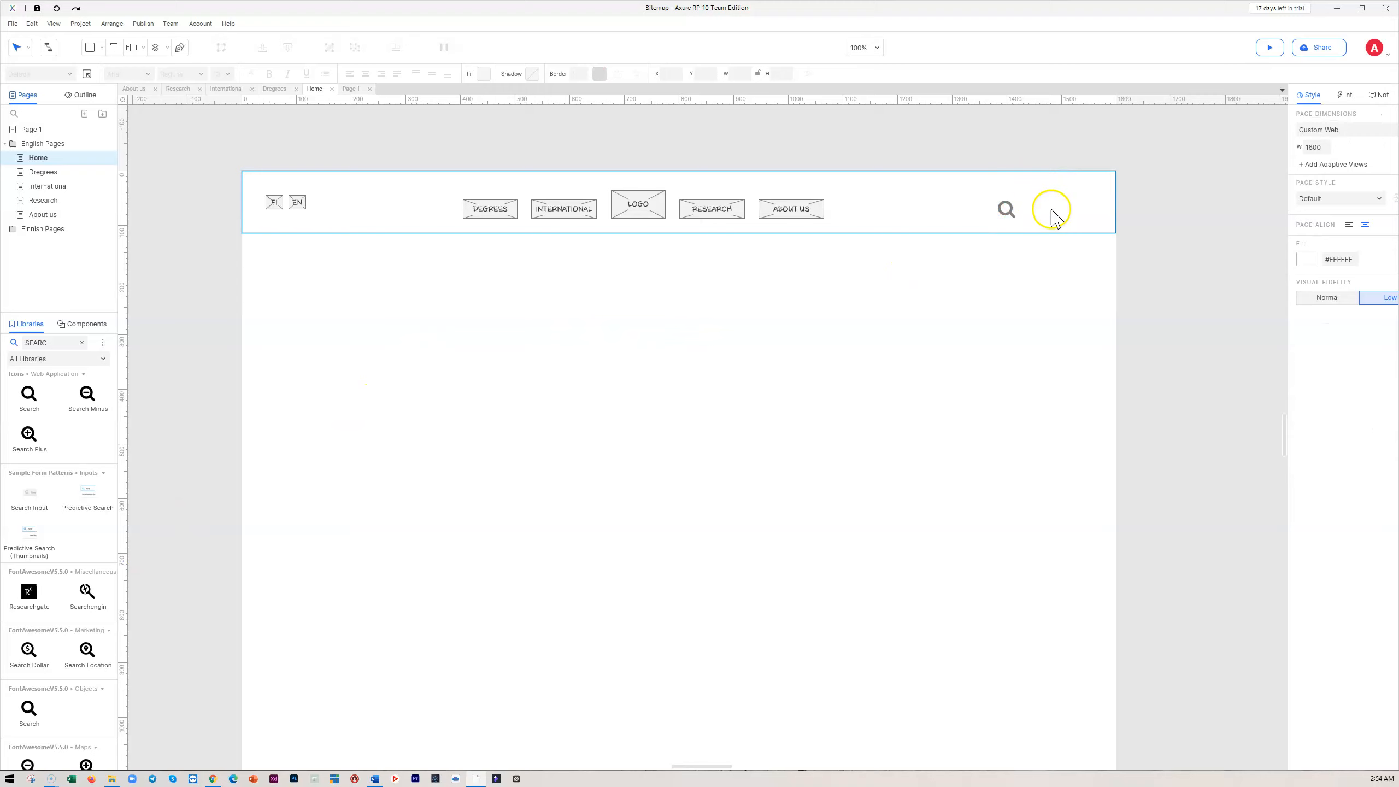
# - Search the widget libraries for "MENU" and look through the matching widgets
pyautogui.doubleClick(46, 343)
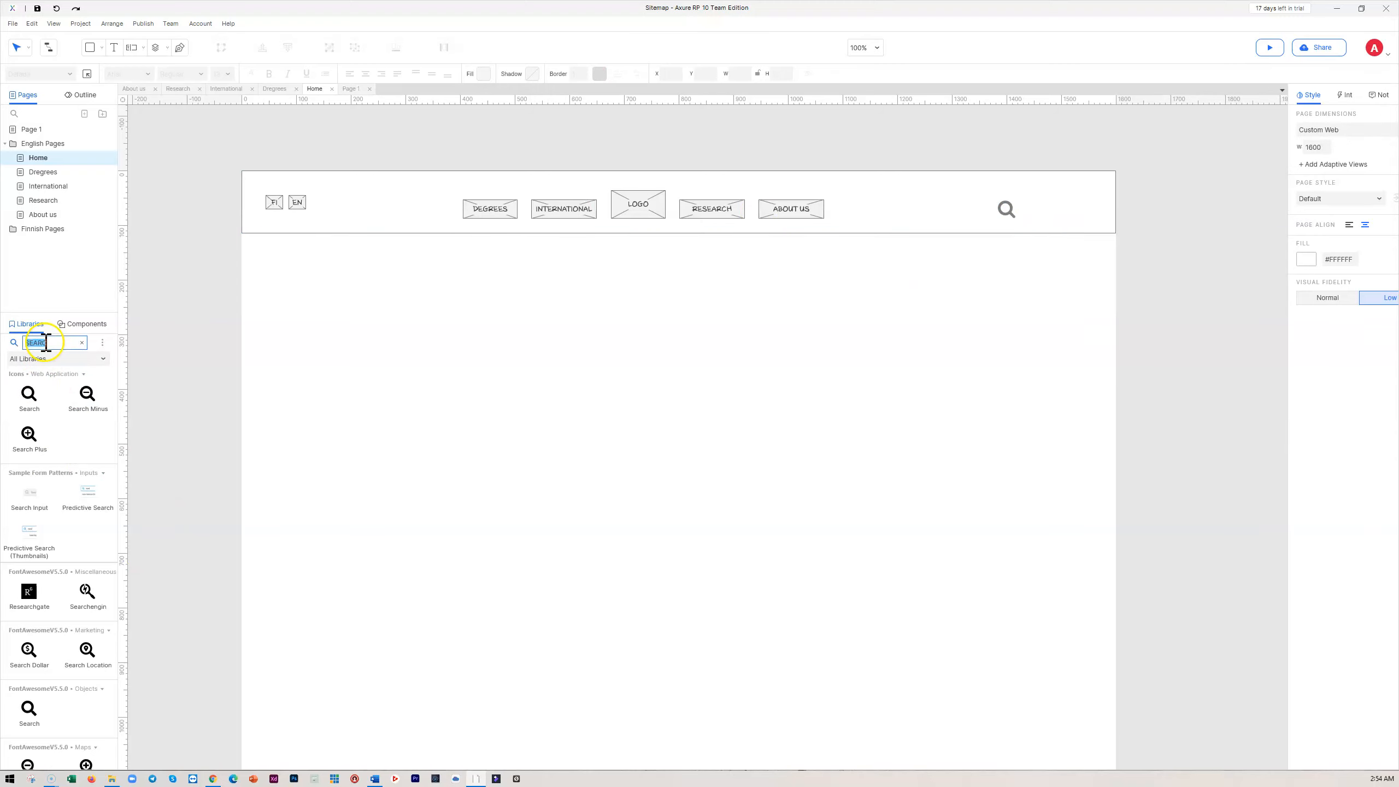
pyautogui.write('N')
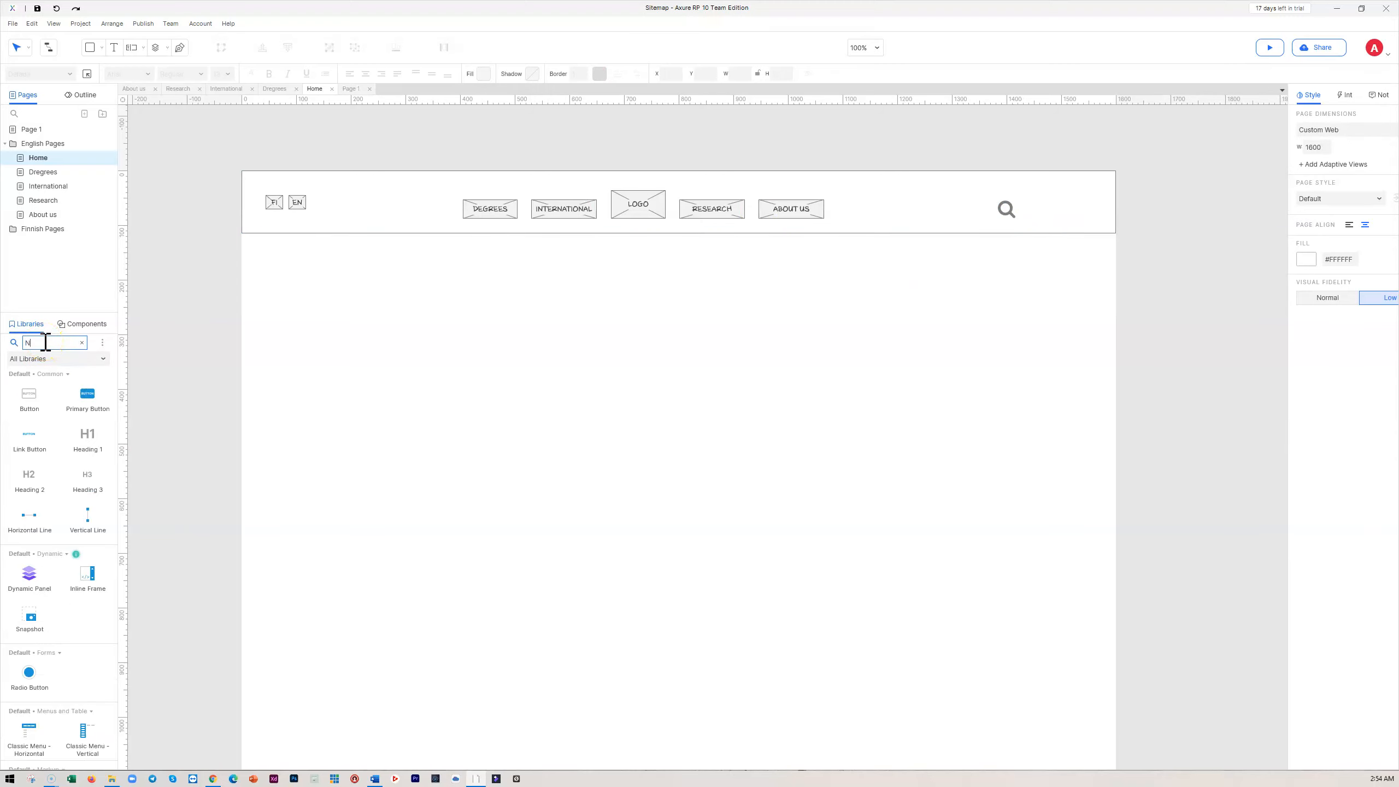
pyautogui.write('ENU')
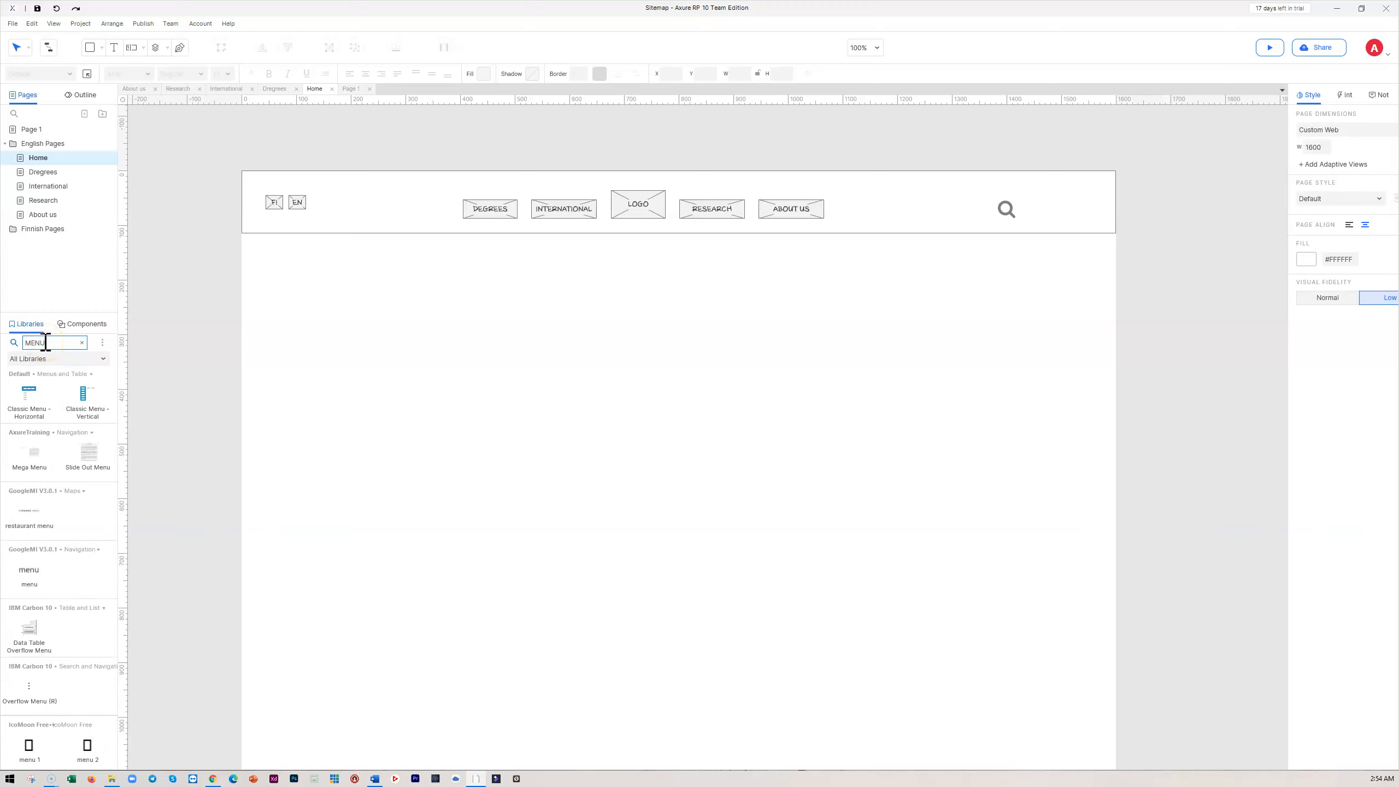
pyautogui.scroll(-1, 49, 467)
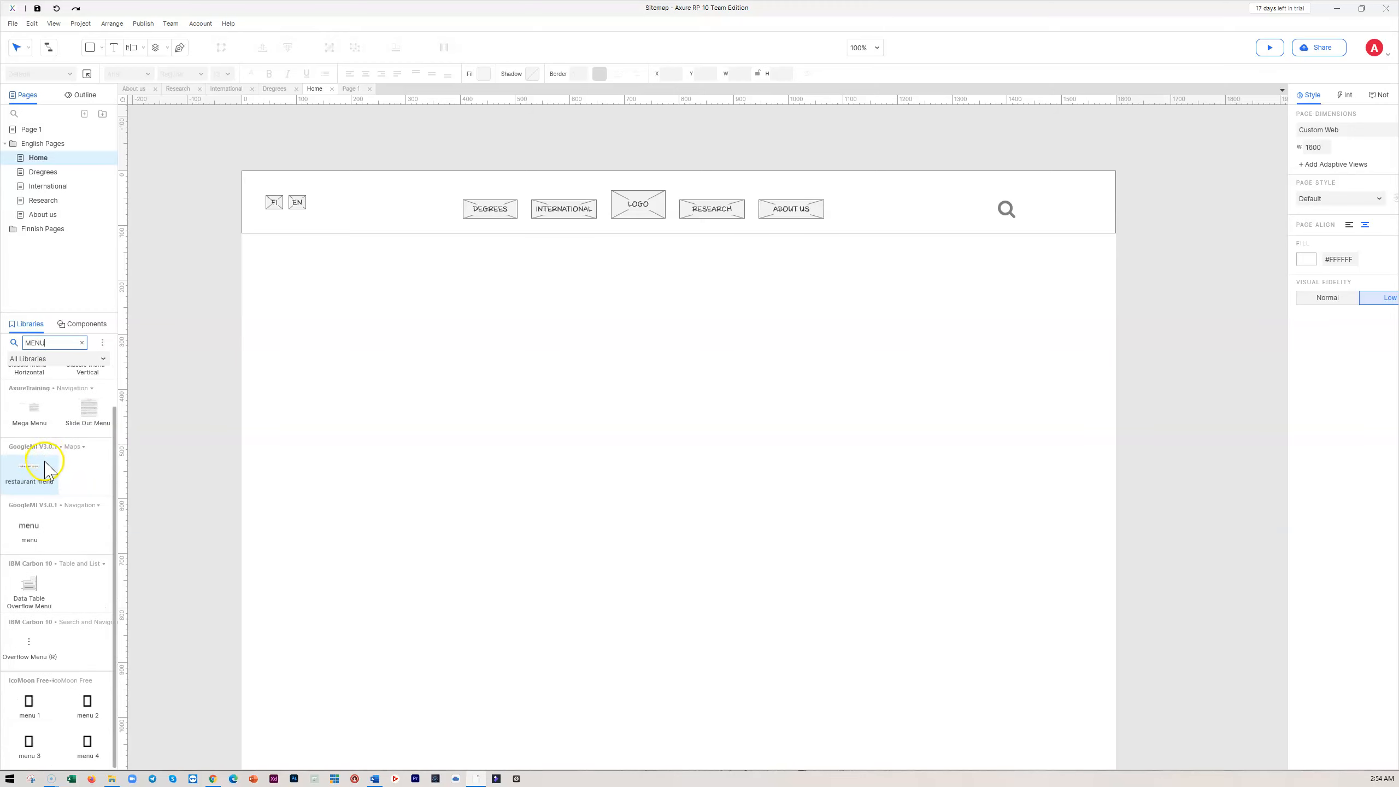
pyautogui.scroll(1, 44, 474)
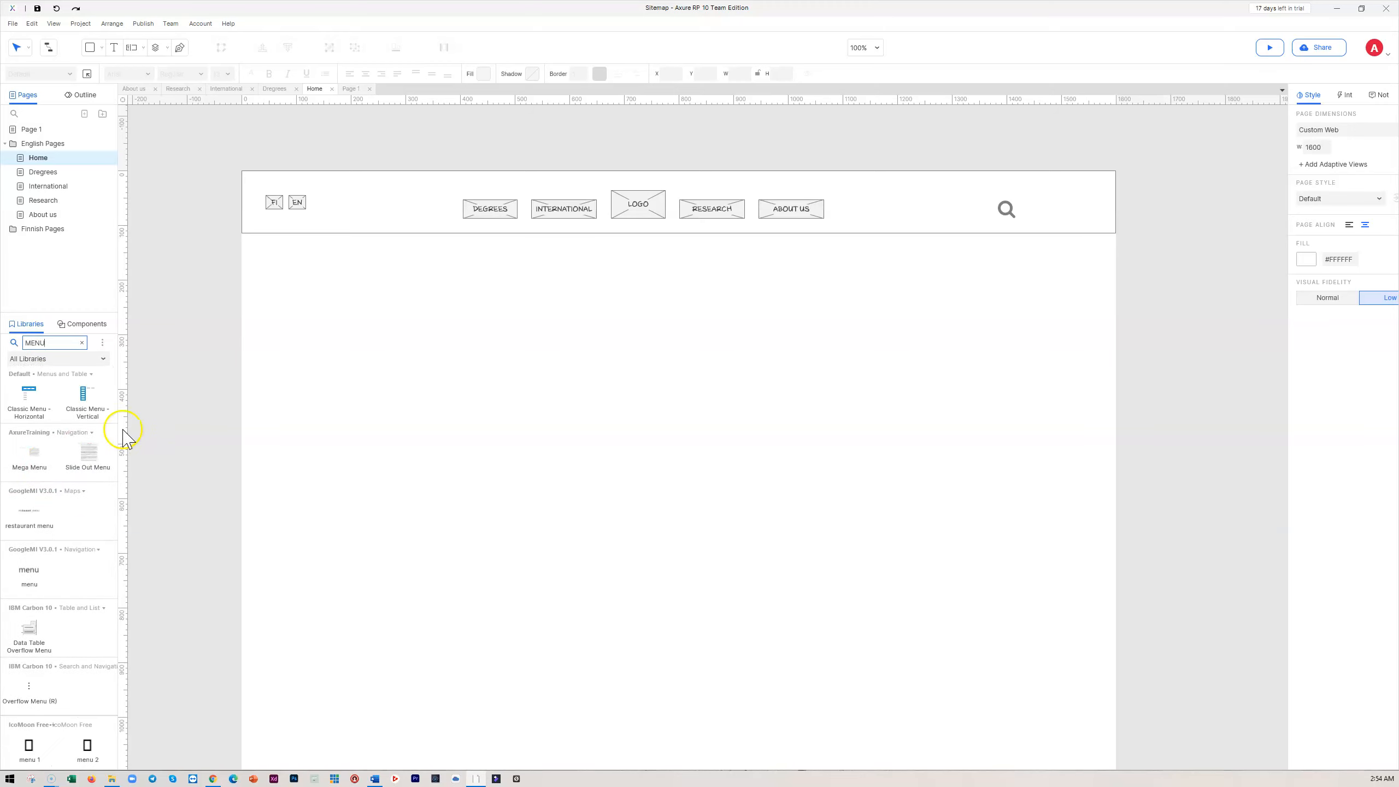
# - Clear the library search and add a horizontal line below the header at about X 1074, Y 170, shortened to about 27 wide
pyautogui.click(83, 343)
pyautogui.scroll(-4, 55, 458)
pyautogui.moveTo(34, 425); pyautogui.dragTo(832, 265)
pyautogui.moveTo(940, 262); pyautogui.dragTo(843, 264)
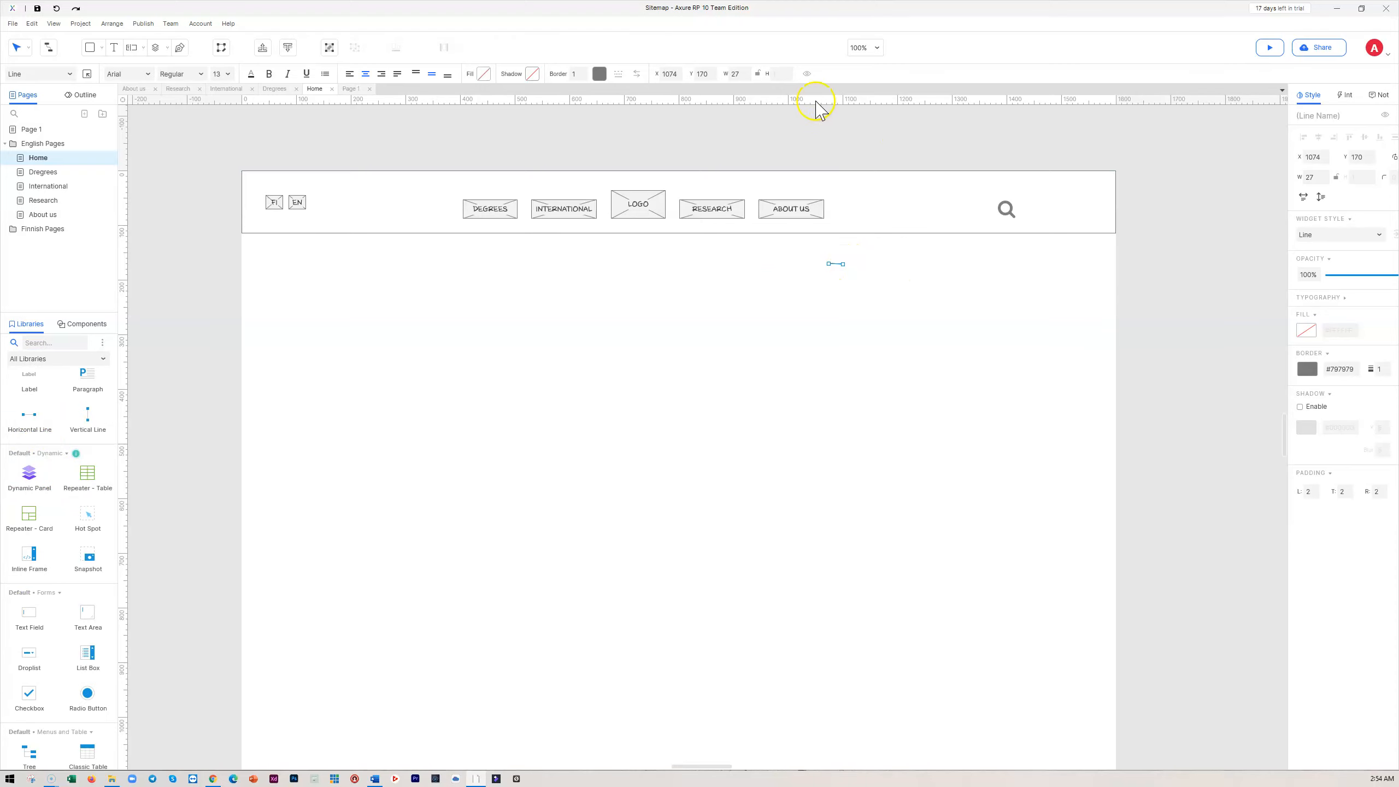
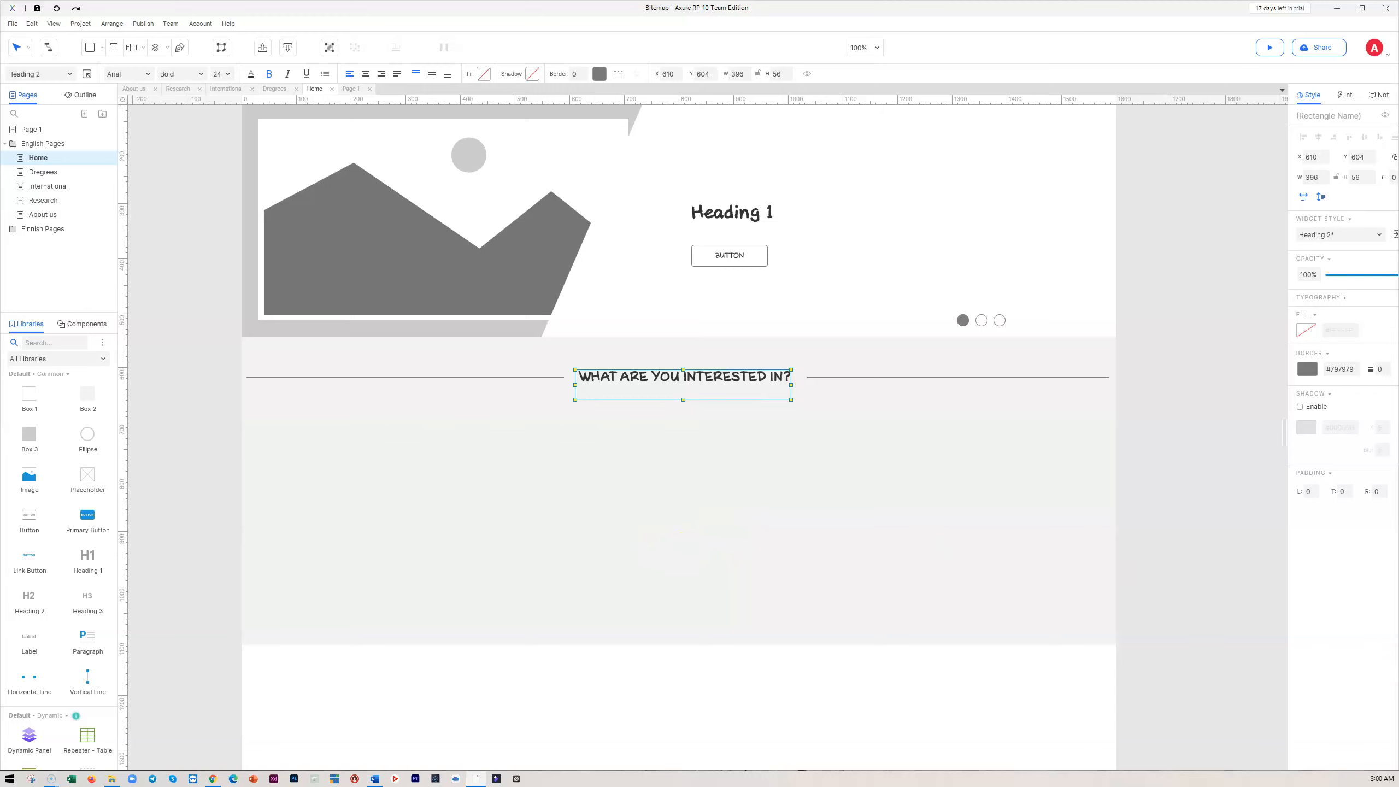
# - Extend the grey background box behind the "WHAT ARE YOU INTERESTED IN?" heading to about 627 high
pyautogui.click(372, 576)
pyautogui.scroll(-3, 665, 506)
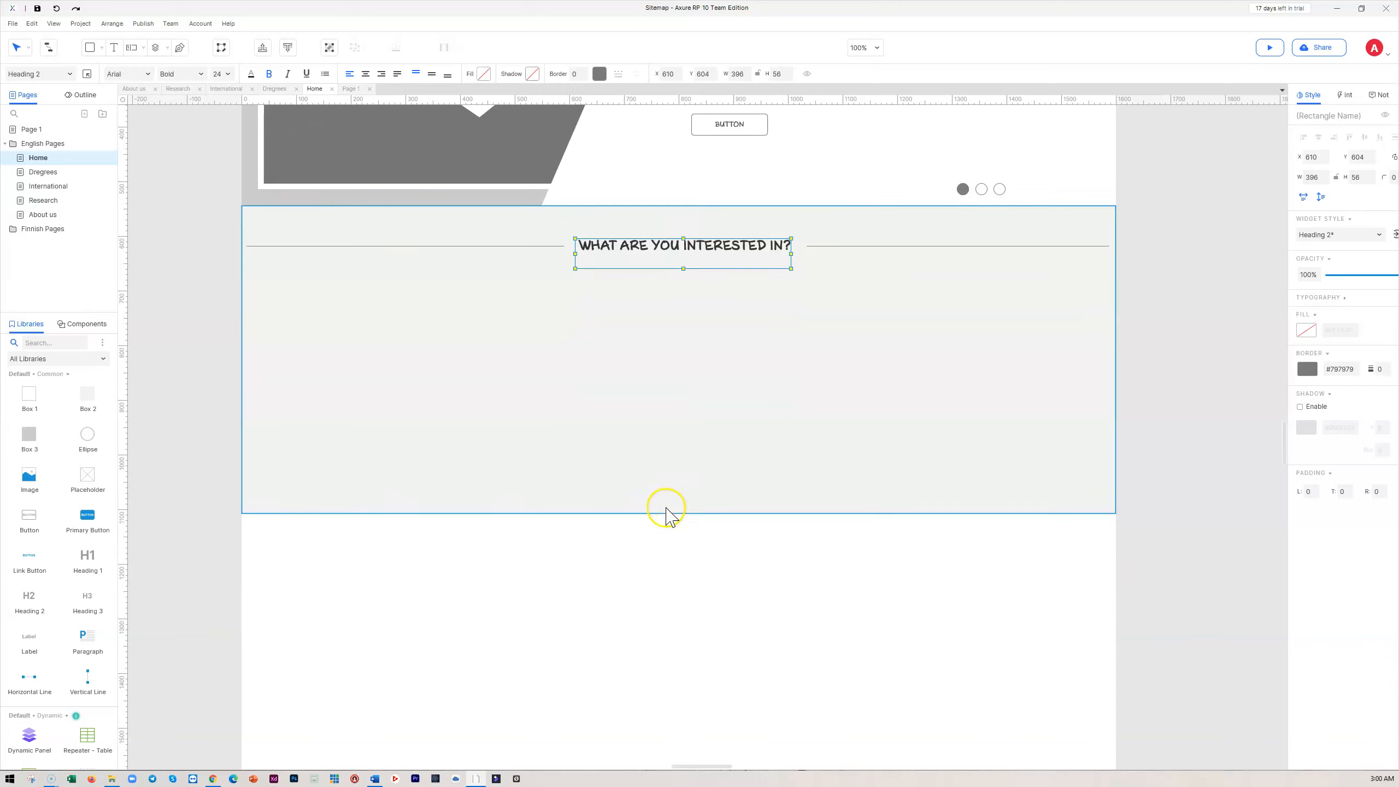
pyautogui.moveTo(679, 514); pyautogui.dragTo(681, 547)
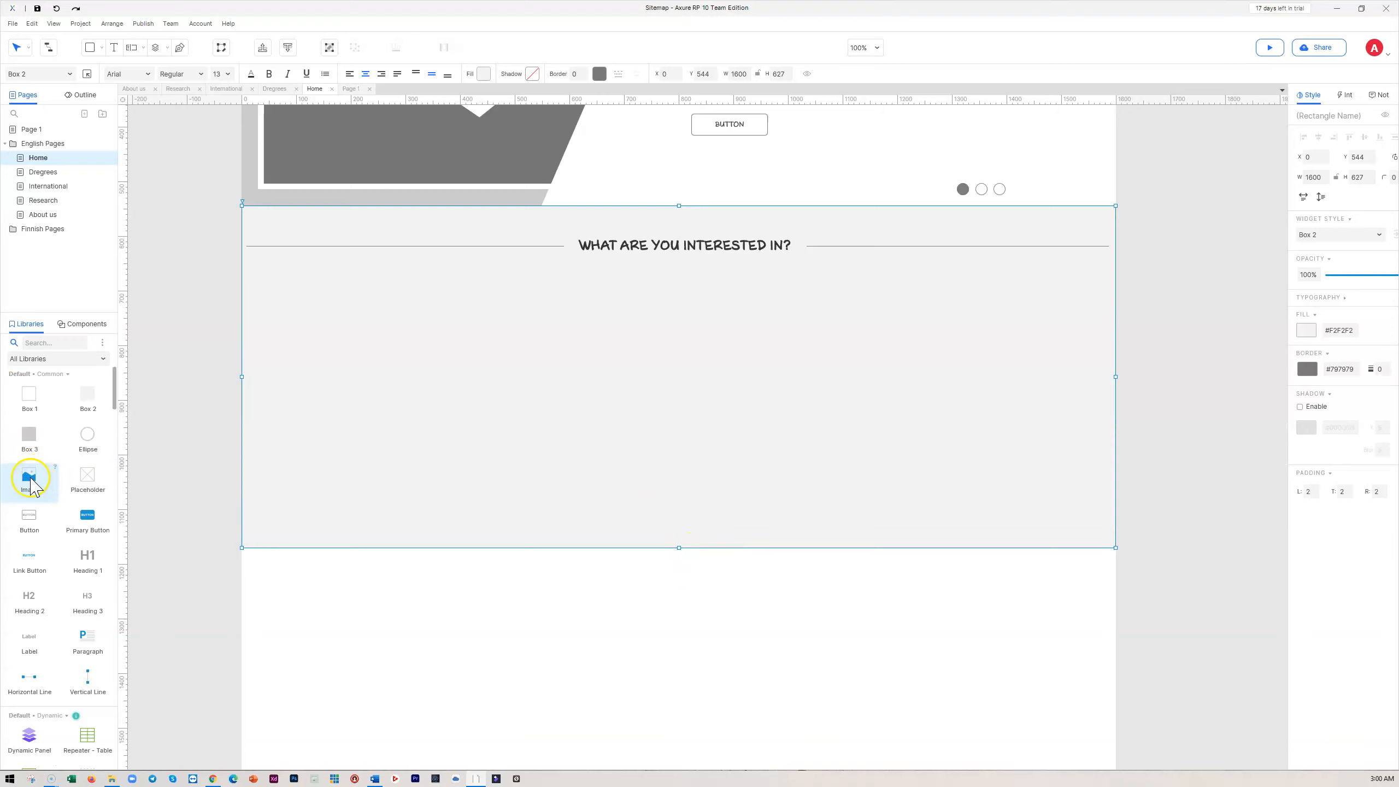
# - Add an image about 445 × 249 at X 44, Y 692 under the heading, with copies at about X 590 and X 1105
pyautogui.moveTo(31, 485); pyautogui.dragTo(268, 318)
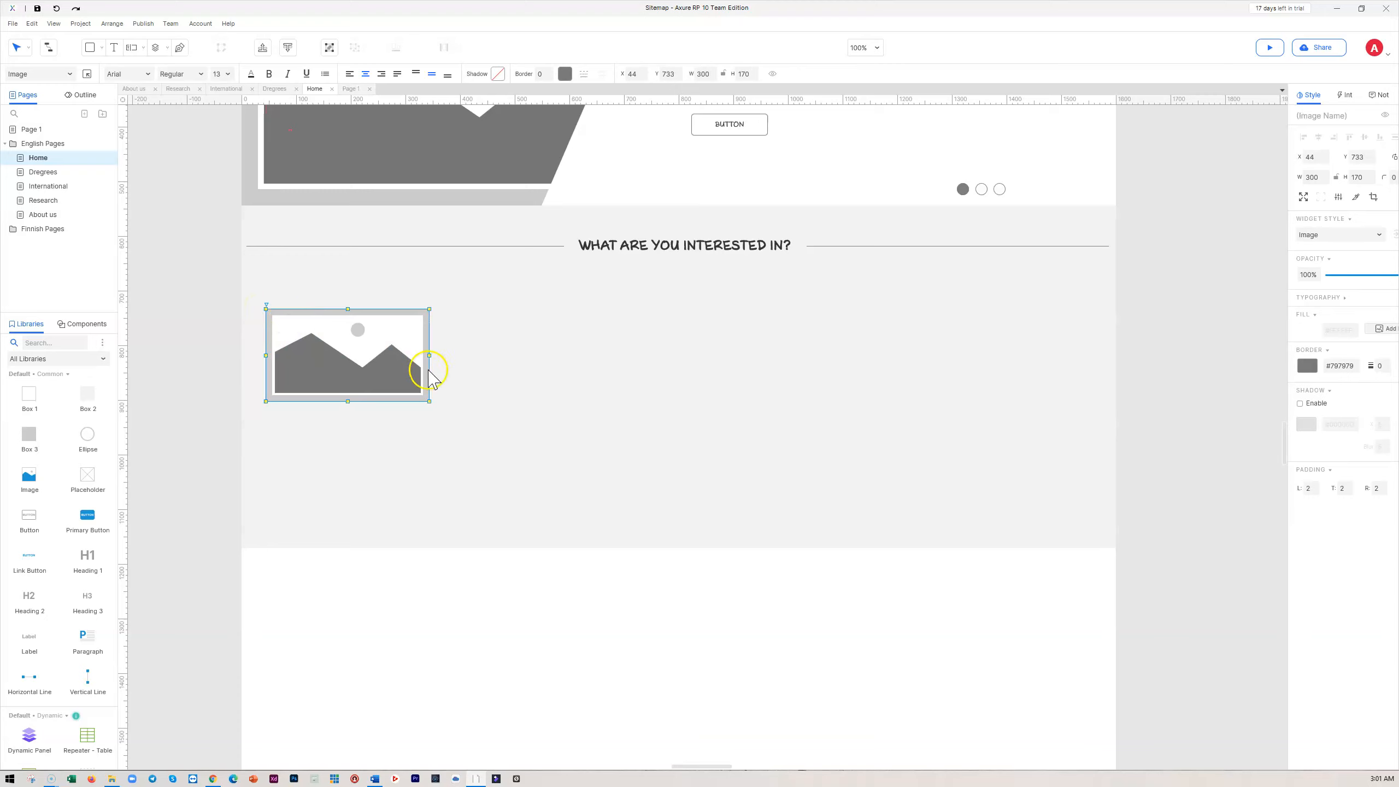
pyautogui.moveTo(430, 402); pyautogui.dragTo(457, 378)
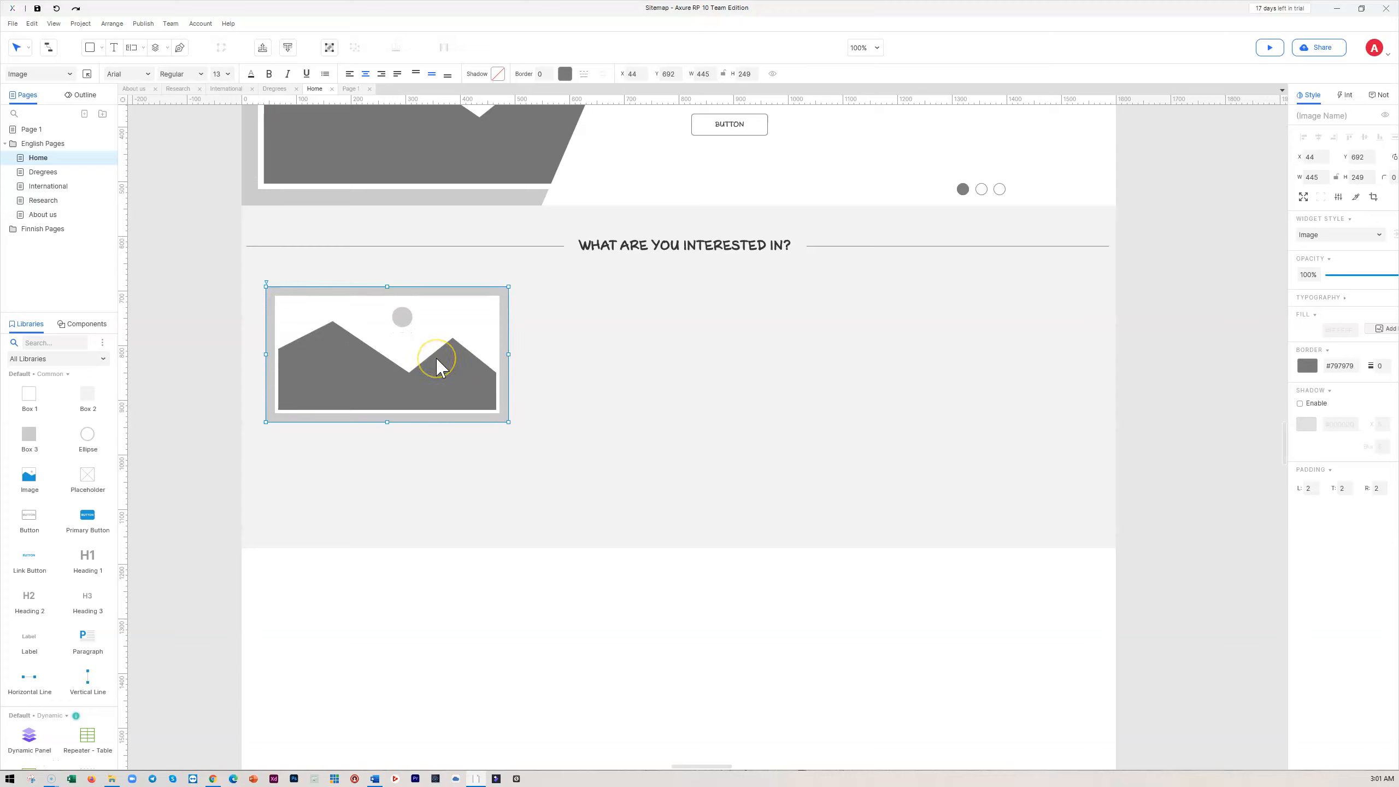
pyautogui.moveTo(419, 364); pyautogui.dragTo(980, 365)
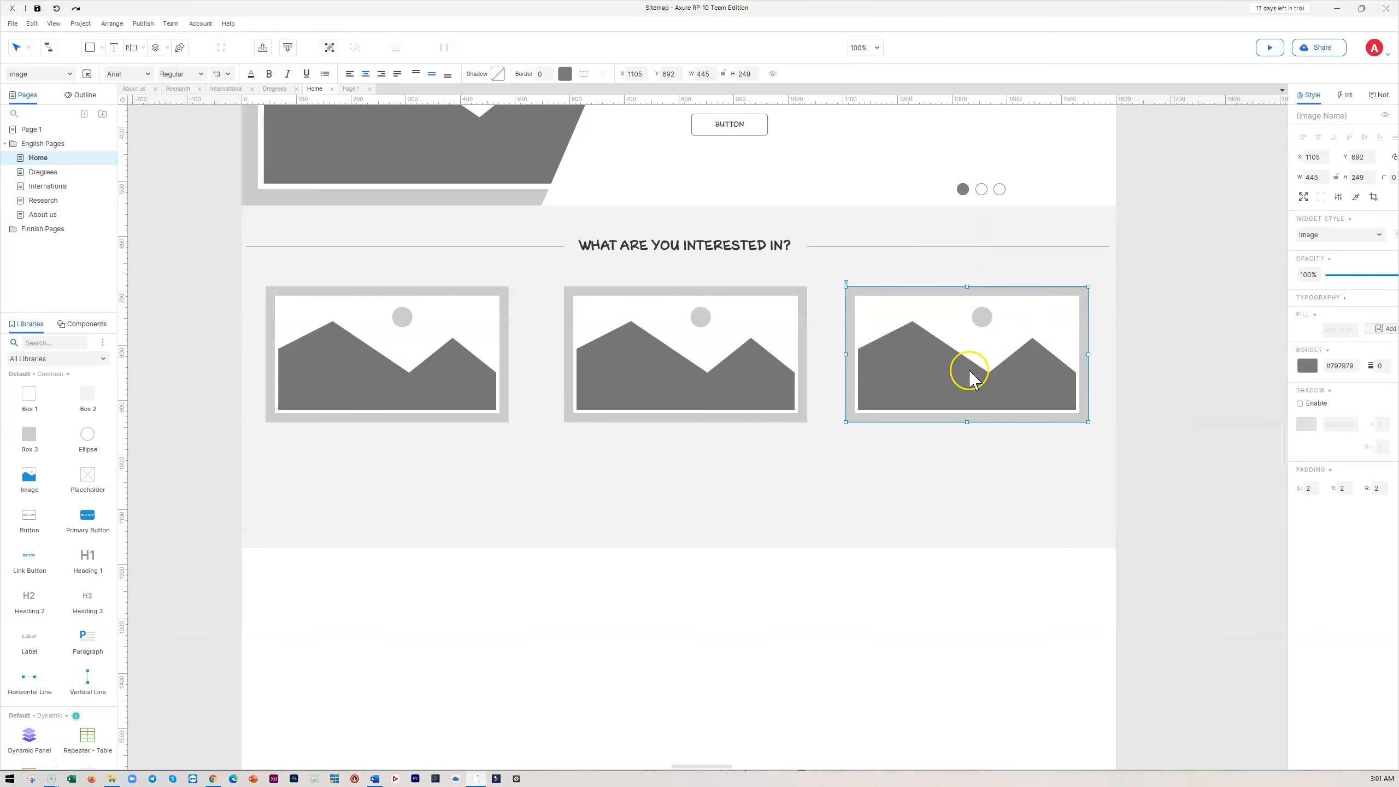
# - Distribute the three images under the "WHAT ARE YOU INTERESTED IN?" heading evenly in the horizontal direction
pyautogui.click(406, 344)
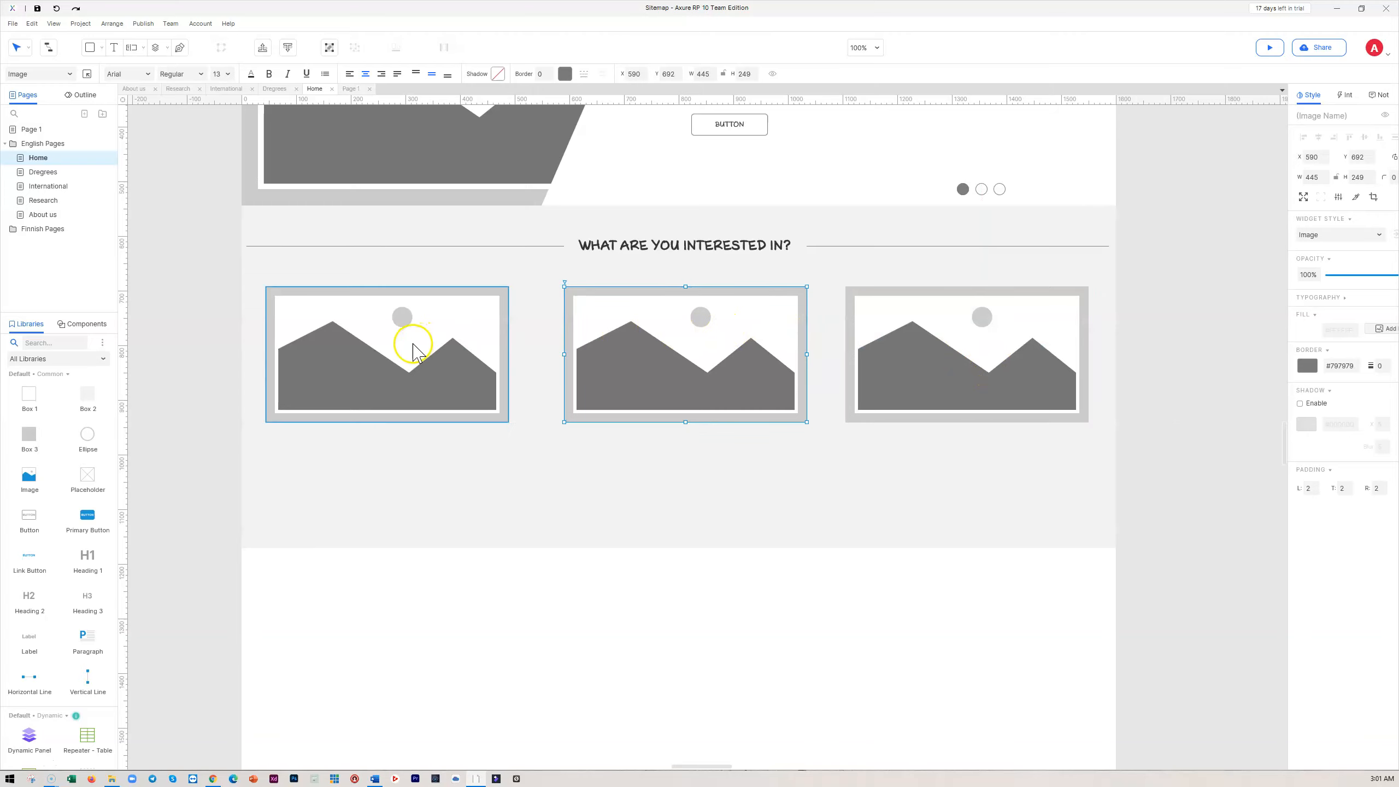
pyautogui.keyDown('shift'); pyautogui.click(912, 352); pyautogui.keyUp('shift')
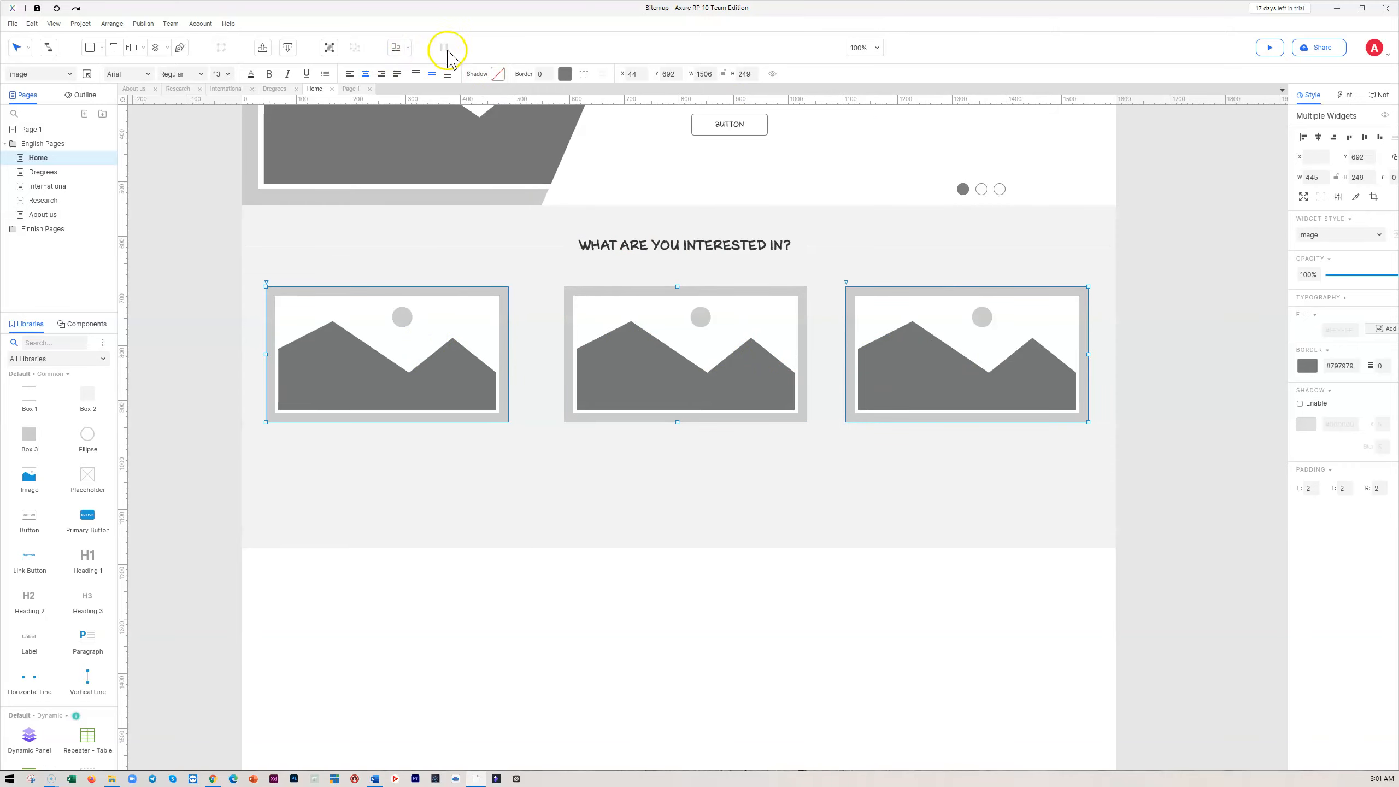
pyautogui.click(809, 589)
pyautogui.click(467, 338)
pyautogui.keyDown('shift'); pyautogui.click(609, 326); pyautogui.keyUp('shift')
pyautogui.keyDown('shift'); pyautogui.click(873, 336); pyautogui.keyUp('shift')
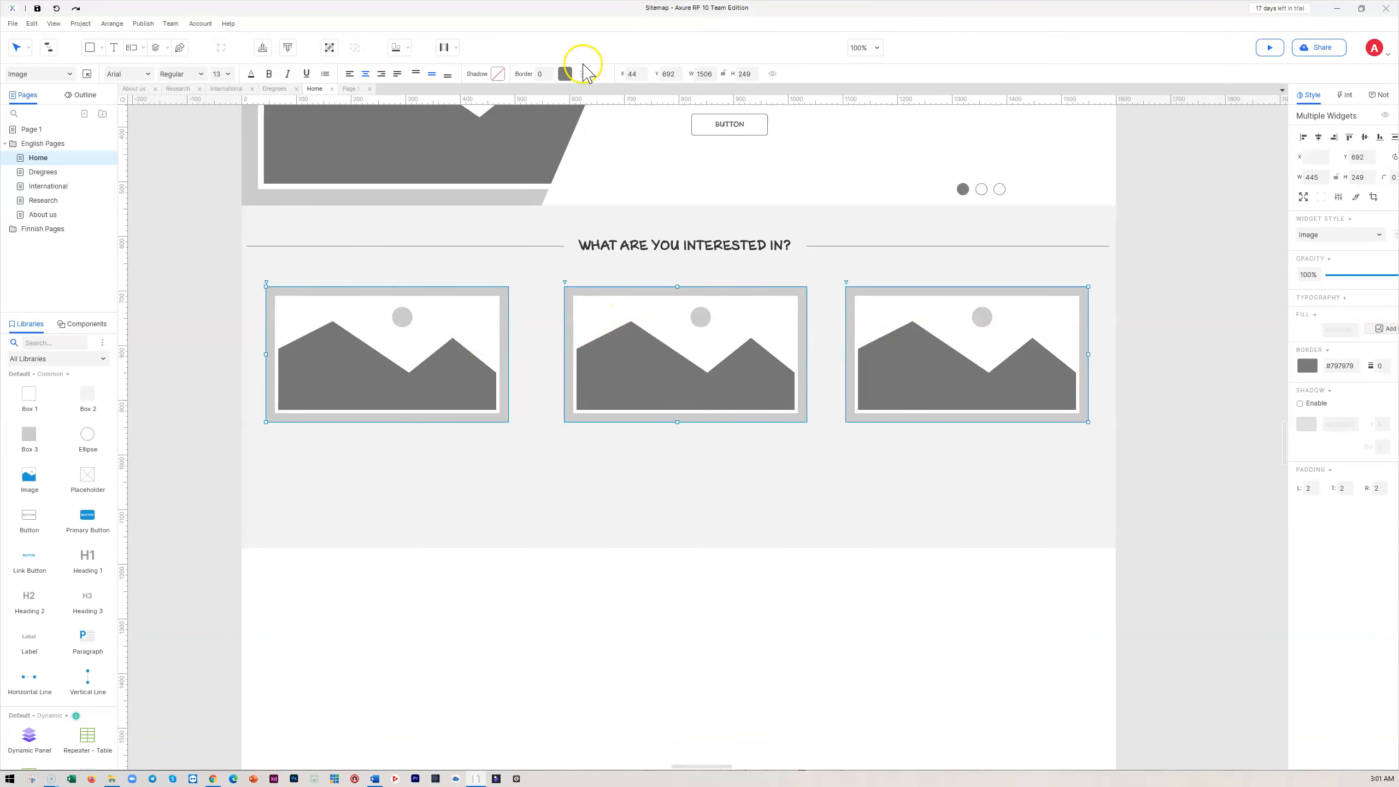
pyautogui.click(444, 47)
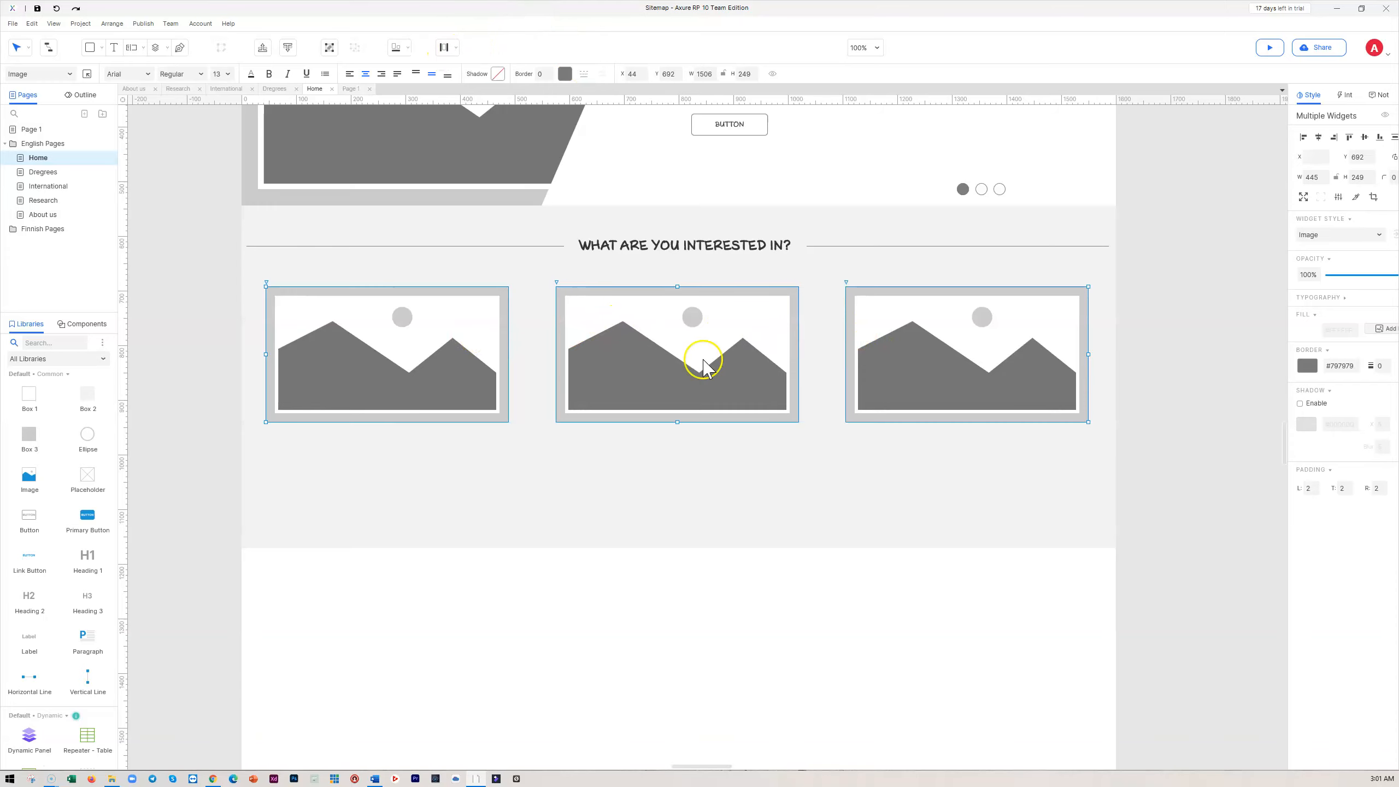
pyautogui.click(641, 598)
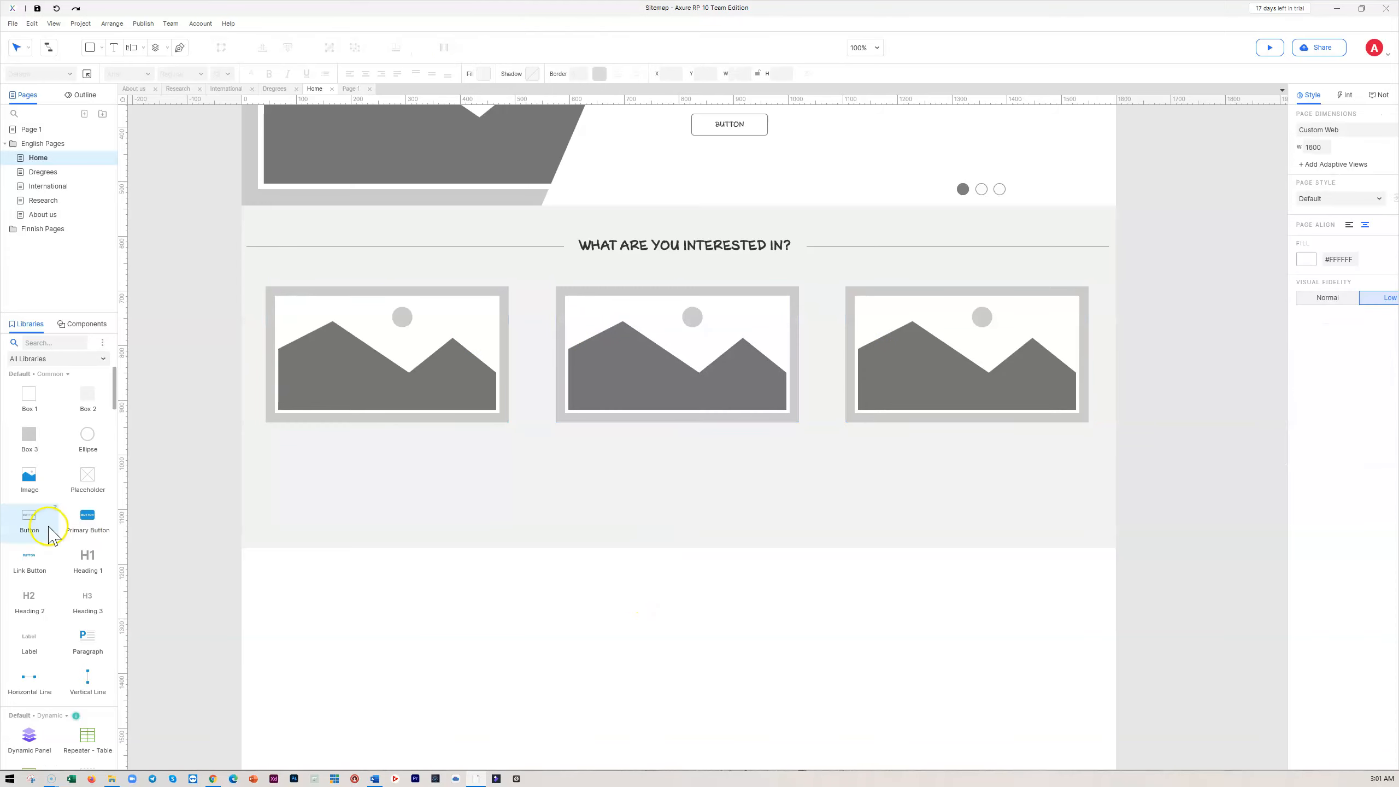
# - Widen each of the three images under the heading to 490, keeping their left edges in place
pyautogui.click(474, 380)
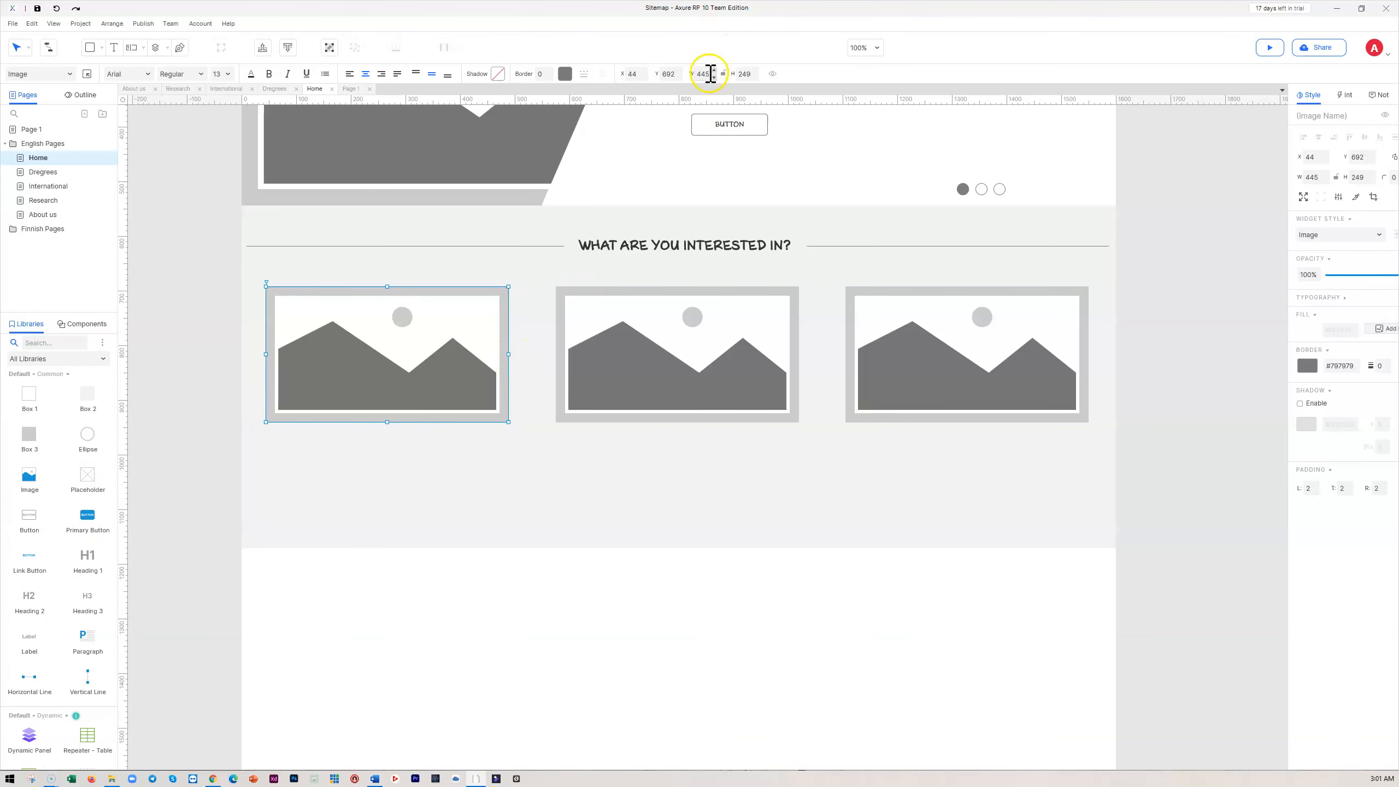
pyautogui.moveTo(509, 355); pyautogui.dragTo(529, 352)
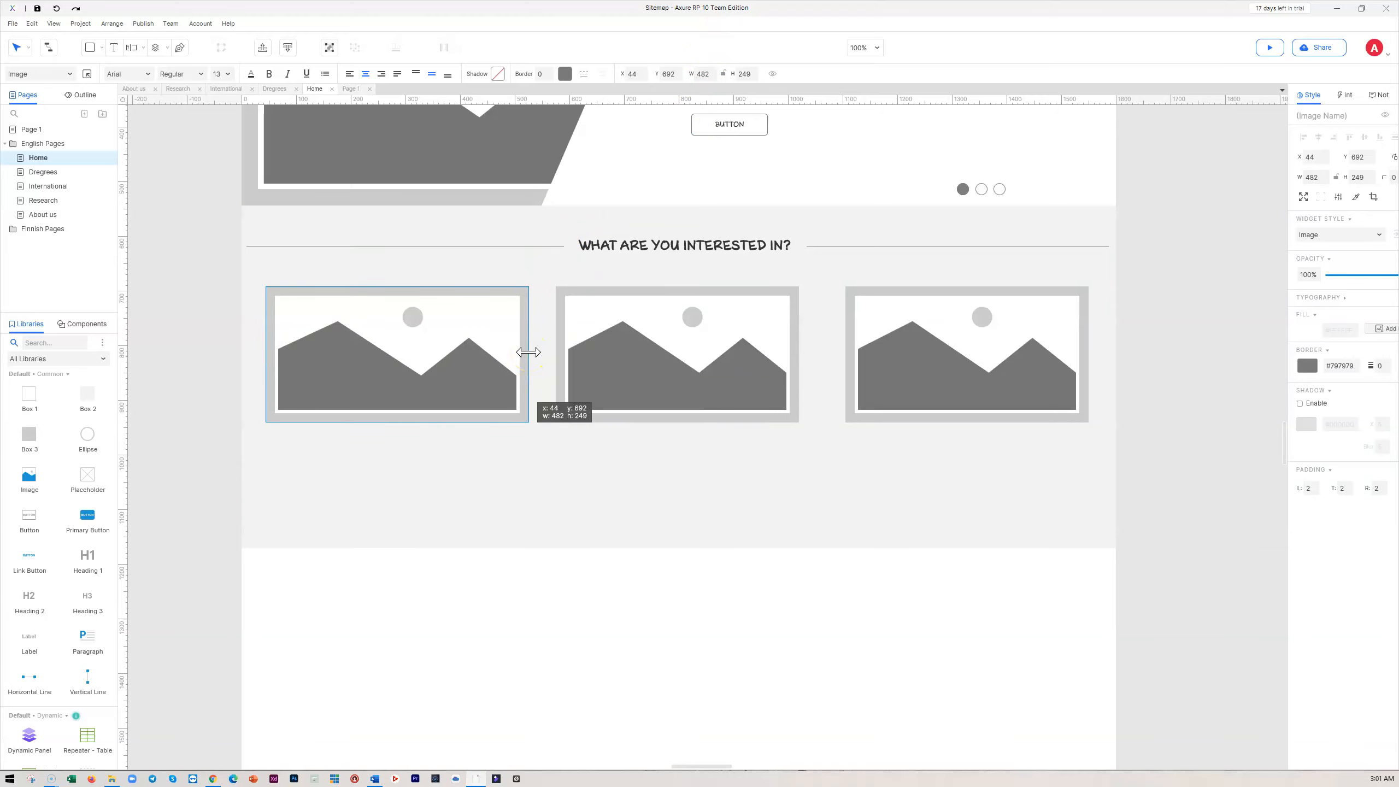
pyautogui.moveTo(529, 352); pyautogui.dragTo(533, 352)
pyautogui.click(750, 344)
pyautogui.moveTo(799, 354); pyautogui.dragTo(821, 352)
pyautogui.click(708, 73)
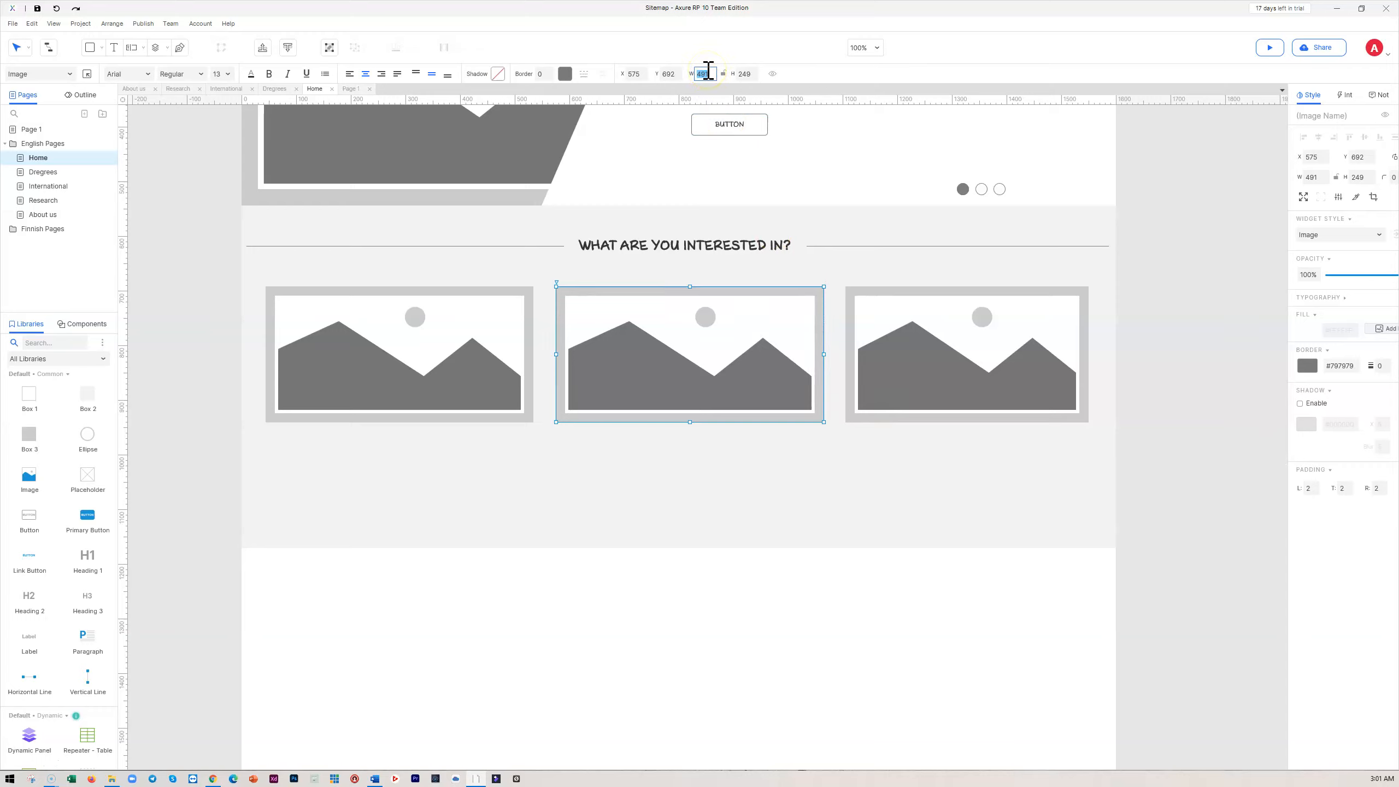
pyautogui.write('490')
pyautogui.click(949, 333)
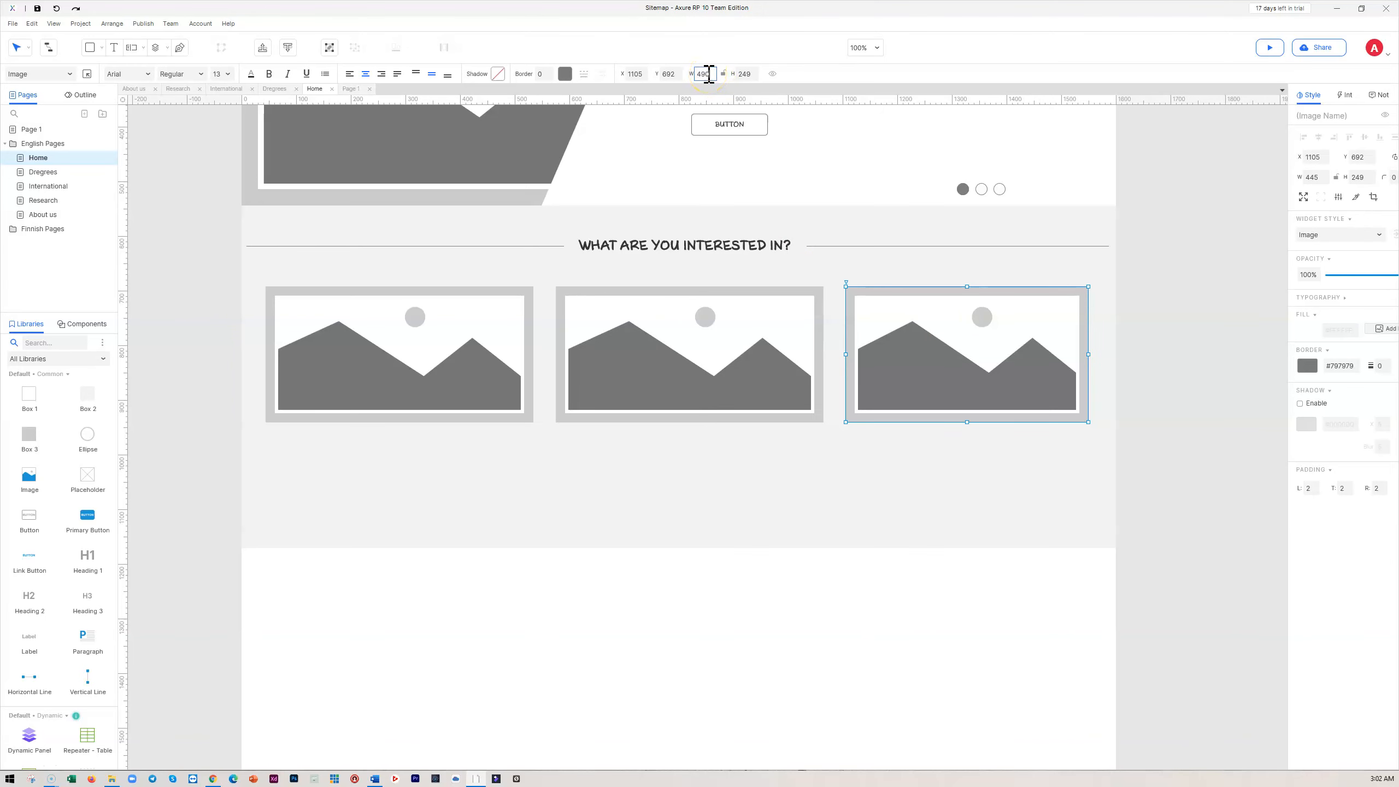
pyautogui.click(709, 74)
pyautogui.write('490')
pyautogui.click(829, 617)
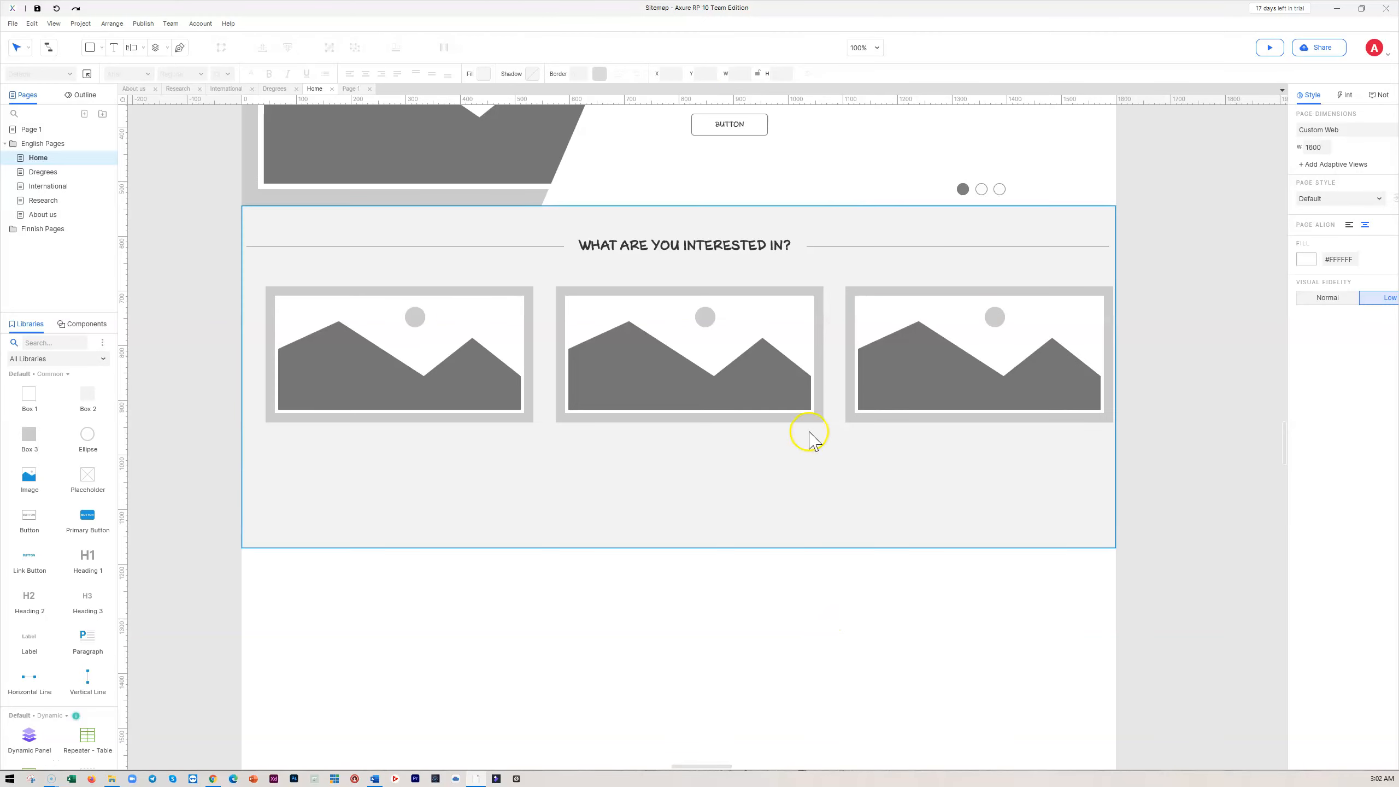
# - Move the middle image slightly left and the third image to about X 1075, and distribute all three images evenly horizontally
pyautogui.moveTo(601, 364); pyautogui.dragTo(586, 363)
pyautogui.moveTo(877, 371); pyautogui.dragTo(907, 365)
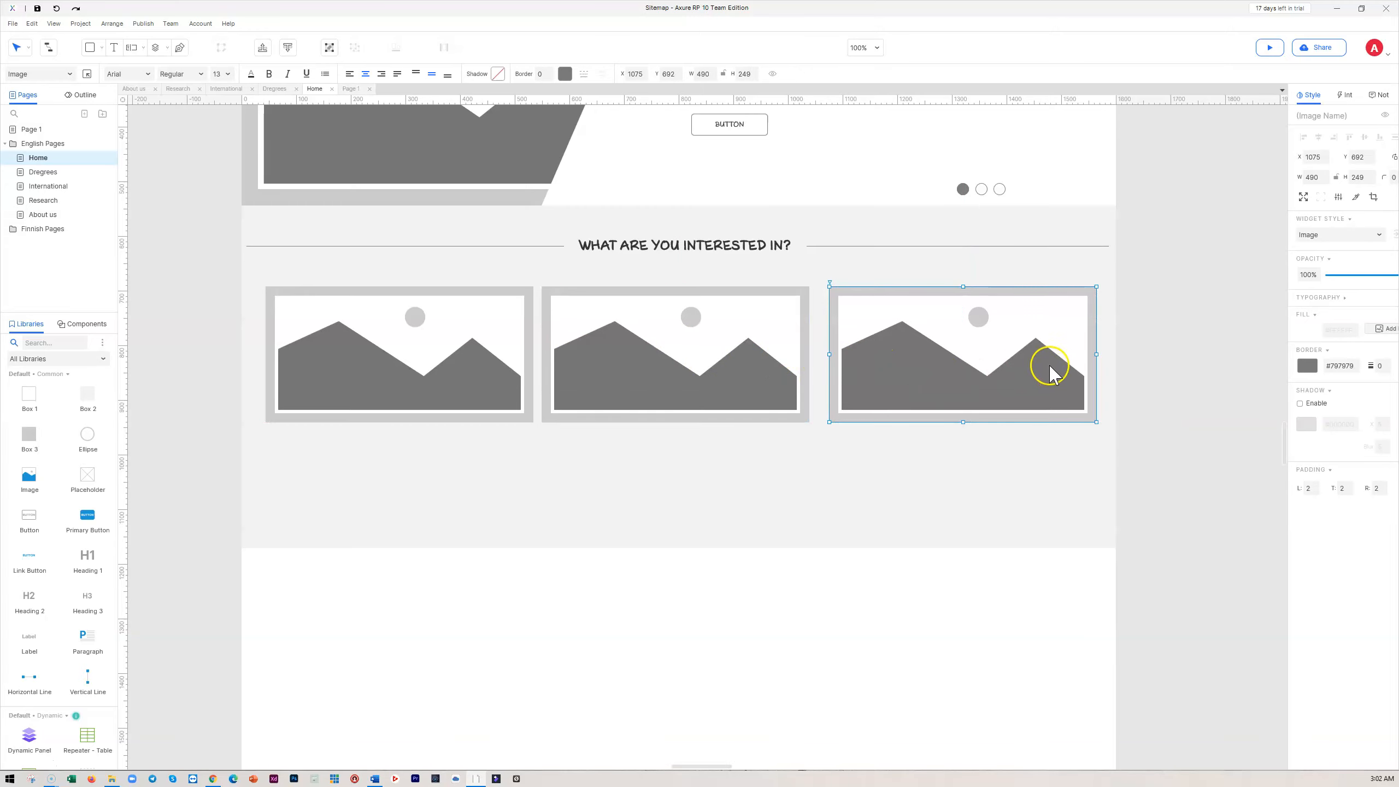
pyautogui.keyDown('ctrl'); pyautogui.click(719, 355); pyautogui.keyUp('ctrl')
pyautogui.keyDown('ctrl'); pyautogui.click(502, 353); pyautogui.keyUp('ctrl')
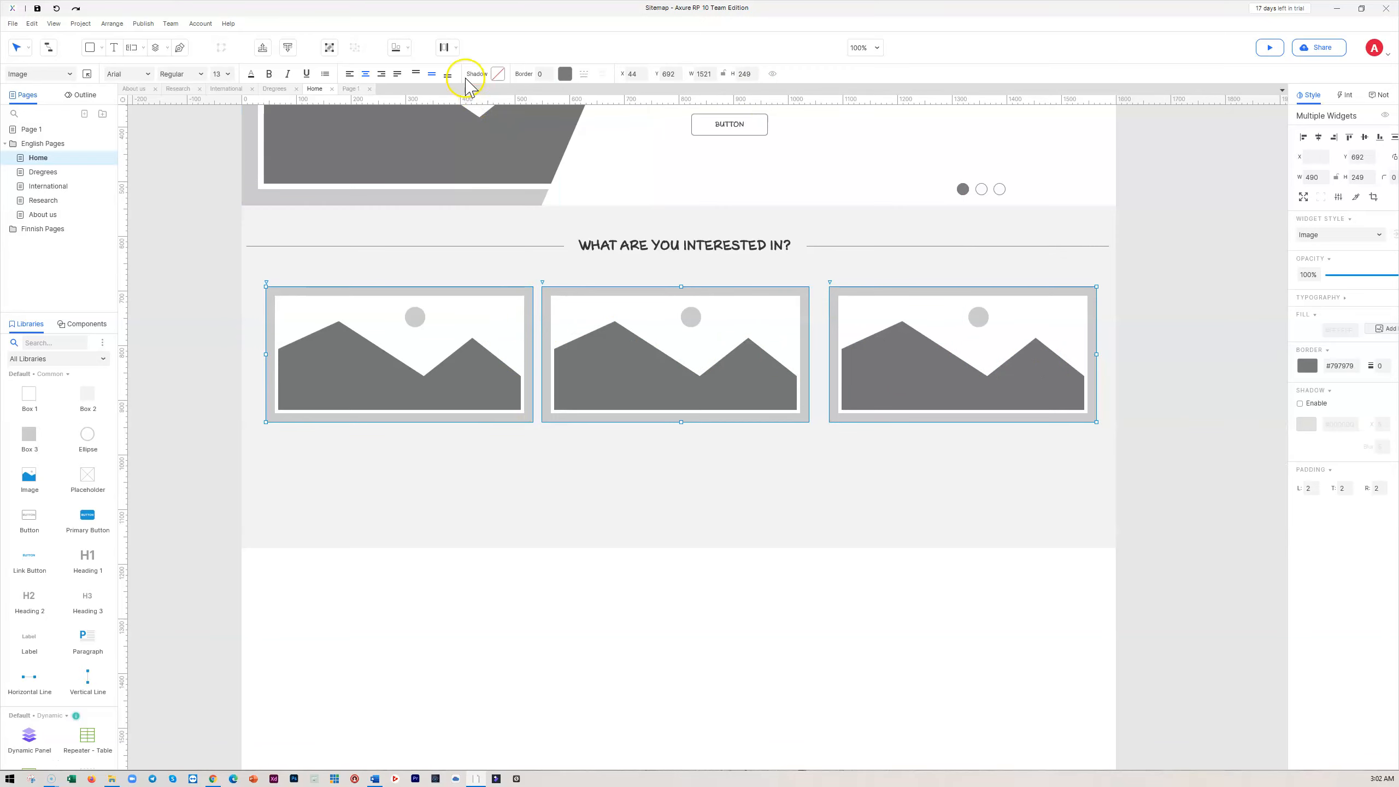
pyautogui.click(442, 47)
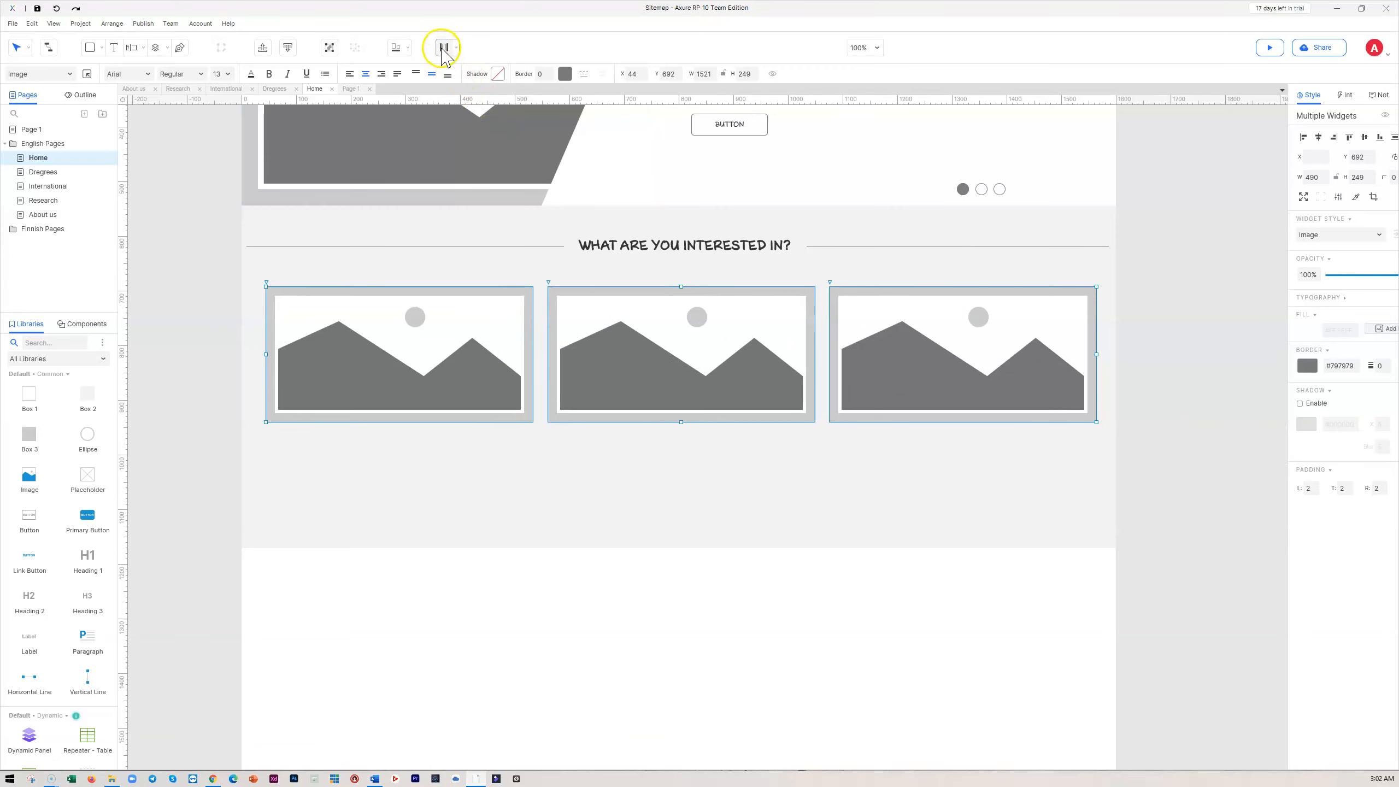
pyautogui.click(1187, 358)
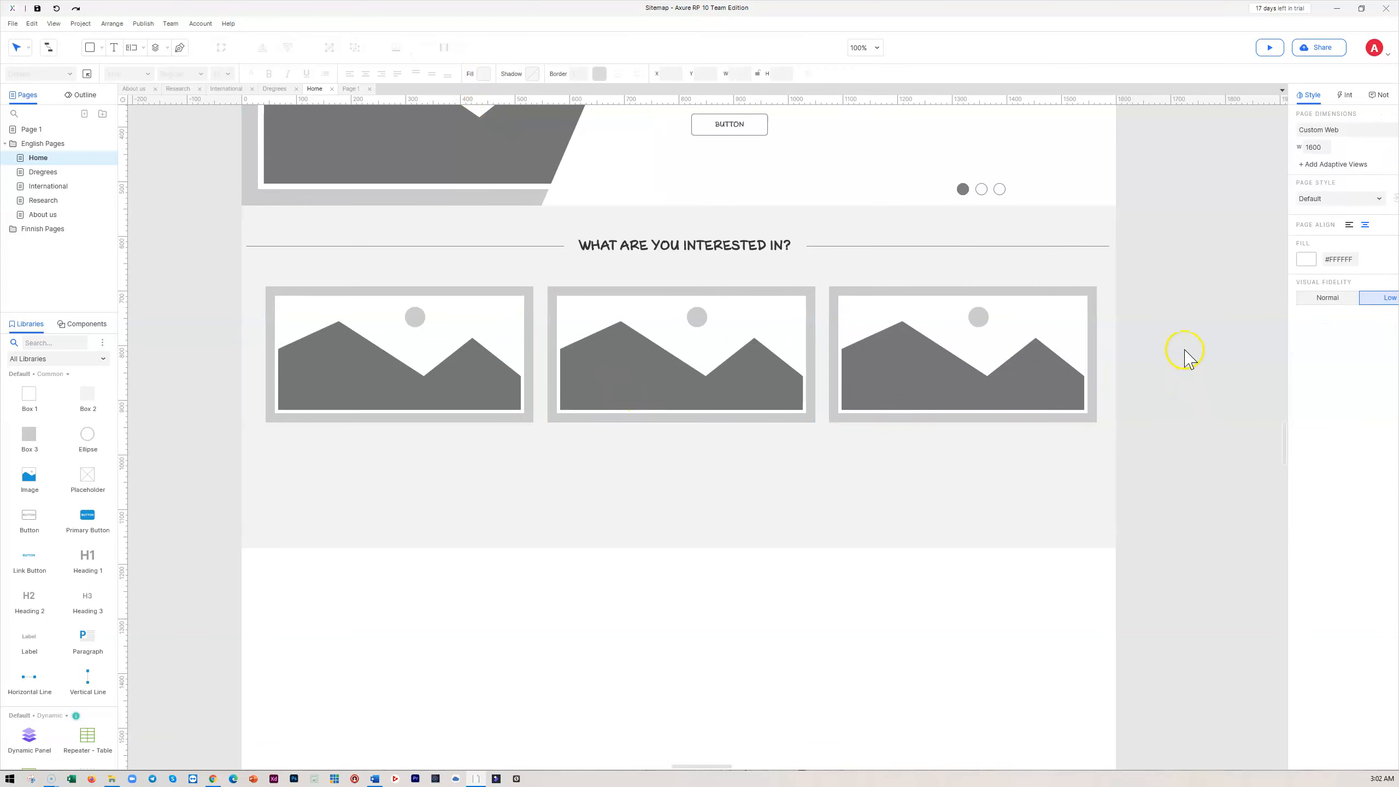
# - Stretch the three images downward together to a height of about 308
pyautogui.click(458, 358)
pyautogui.keyDown('shift'); pyautogui.click(627, 353); pyautogui.keyUp('shift')
pyautogui.keyDown('shift'); pyautogui.click(871, 355); pyautogui.keyUp('shift')
pyautogui.moveTo(681, 422); pyautogui.dragTo(679, 456)
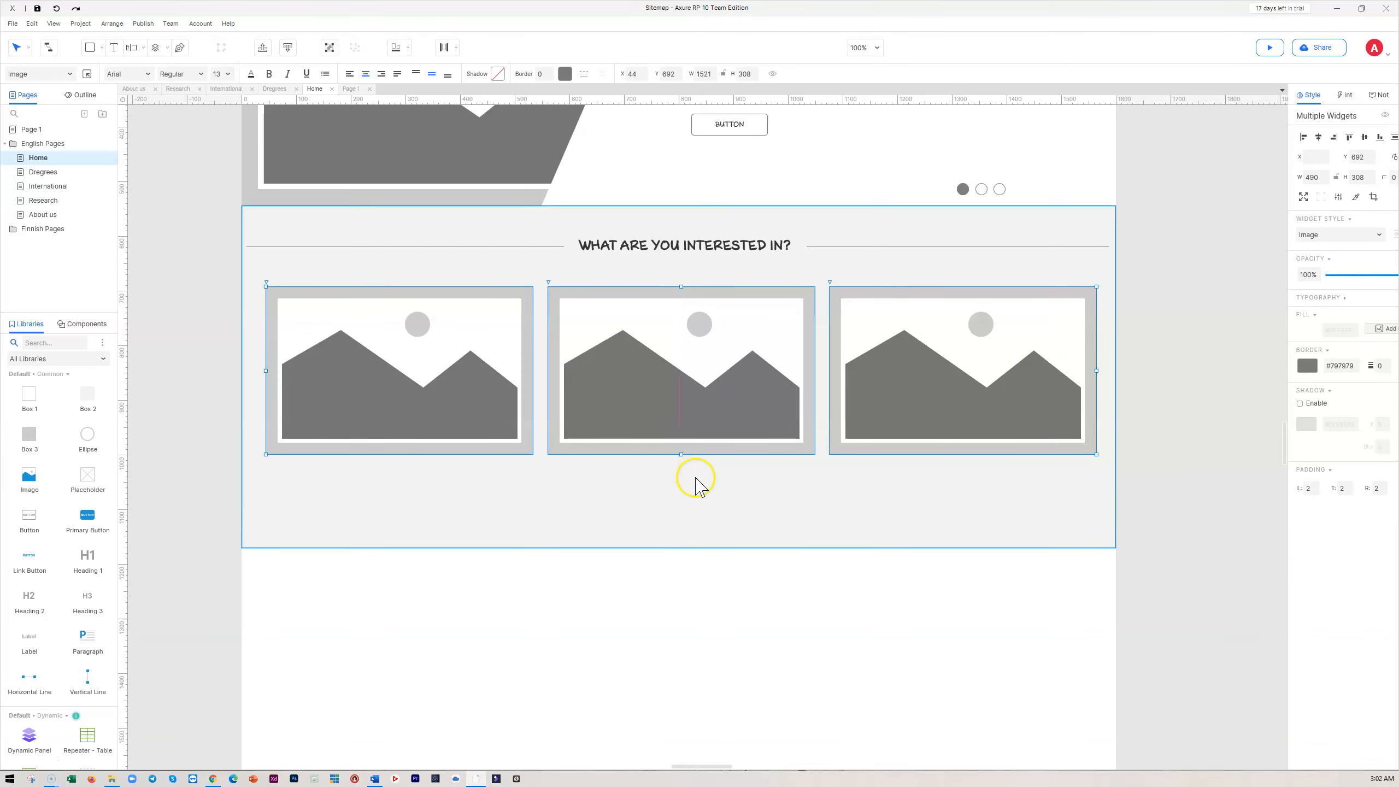
# - Extend the grey background box behind the images downward to a height of about 774
pyautogui.click(637, 555)
pyautogui.click(667, 546)
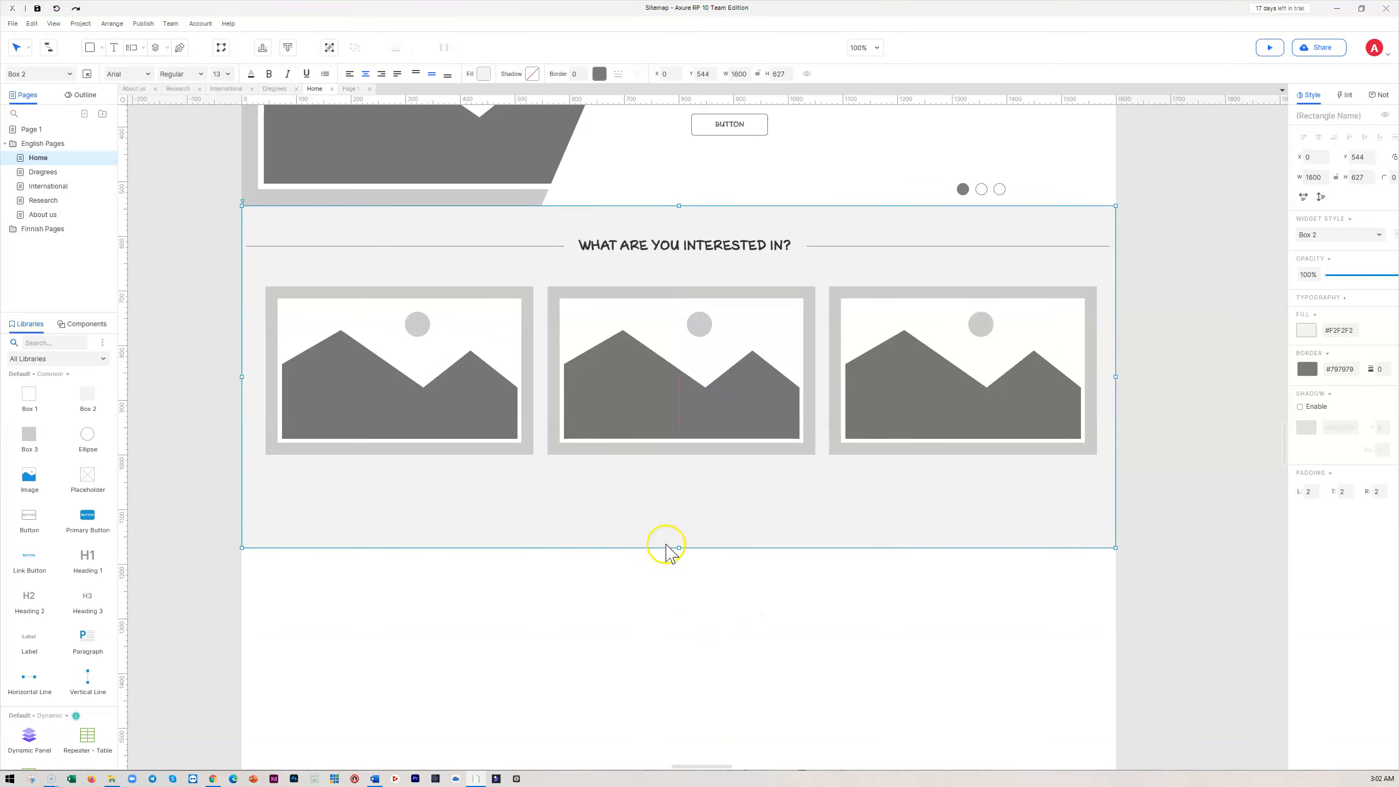
pyautogui.moveTo(681, 551); pyautogui.dragTo(684, 629)
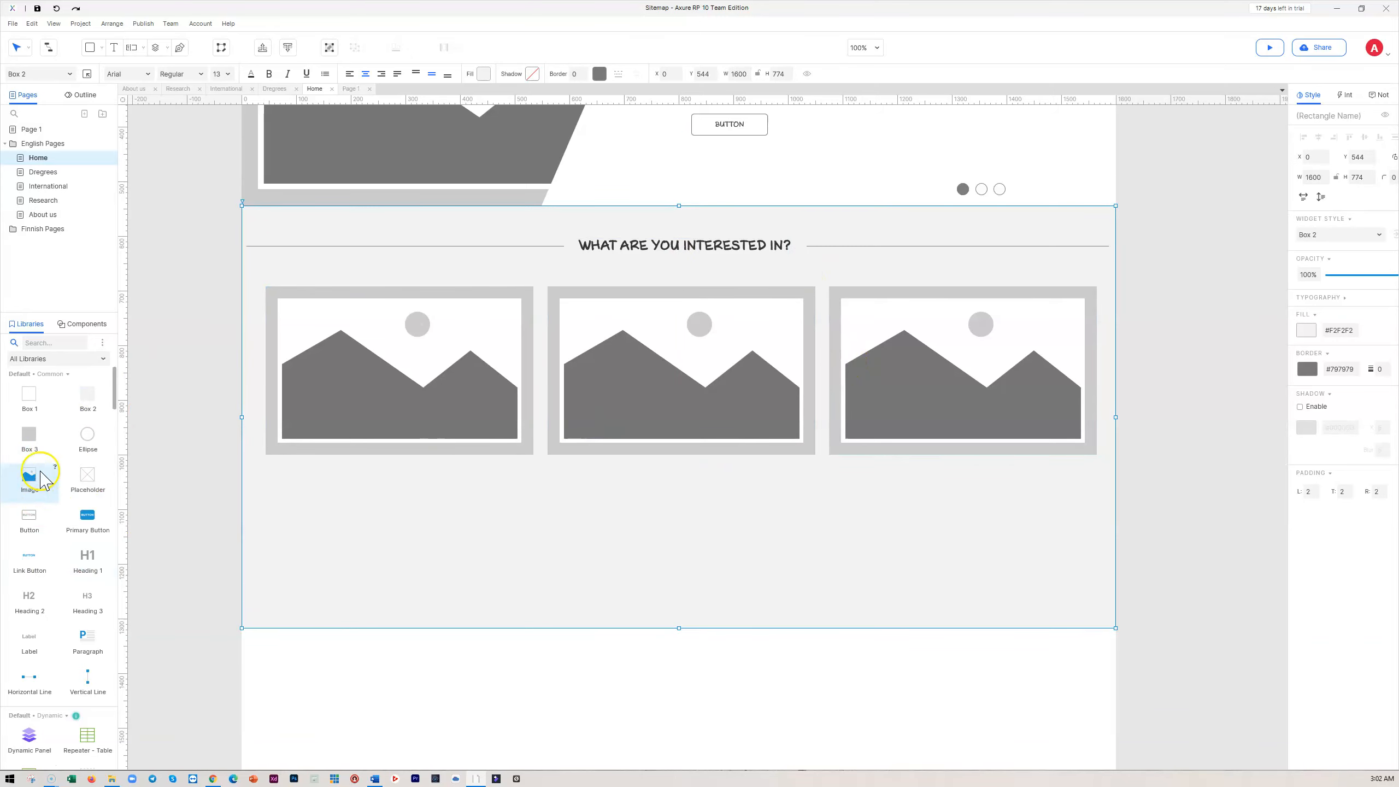
# - Add a Box 1 about 446 × 296 at X 66, Y 881 over the first image's lower part, with copies over the other two images
pyautogui.moveTo(30, 395); pyautogui.dragTo(287, 394)
pyautogui.moveTo(447, 436); pyautogui.dragTo(513, 436)
pyautogui.moveTo(400, 482); pyautogui.dragTo(391, 553)
pyautogui.moveTo(285, 469); pyautogui.dragTo(278, 469)
pyautogui.moveTo(517, 470); pyautogui.dragTo(520, 470)
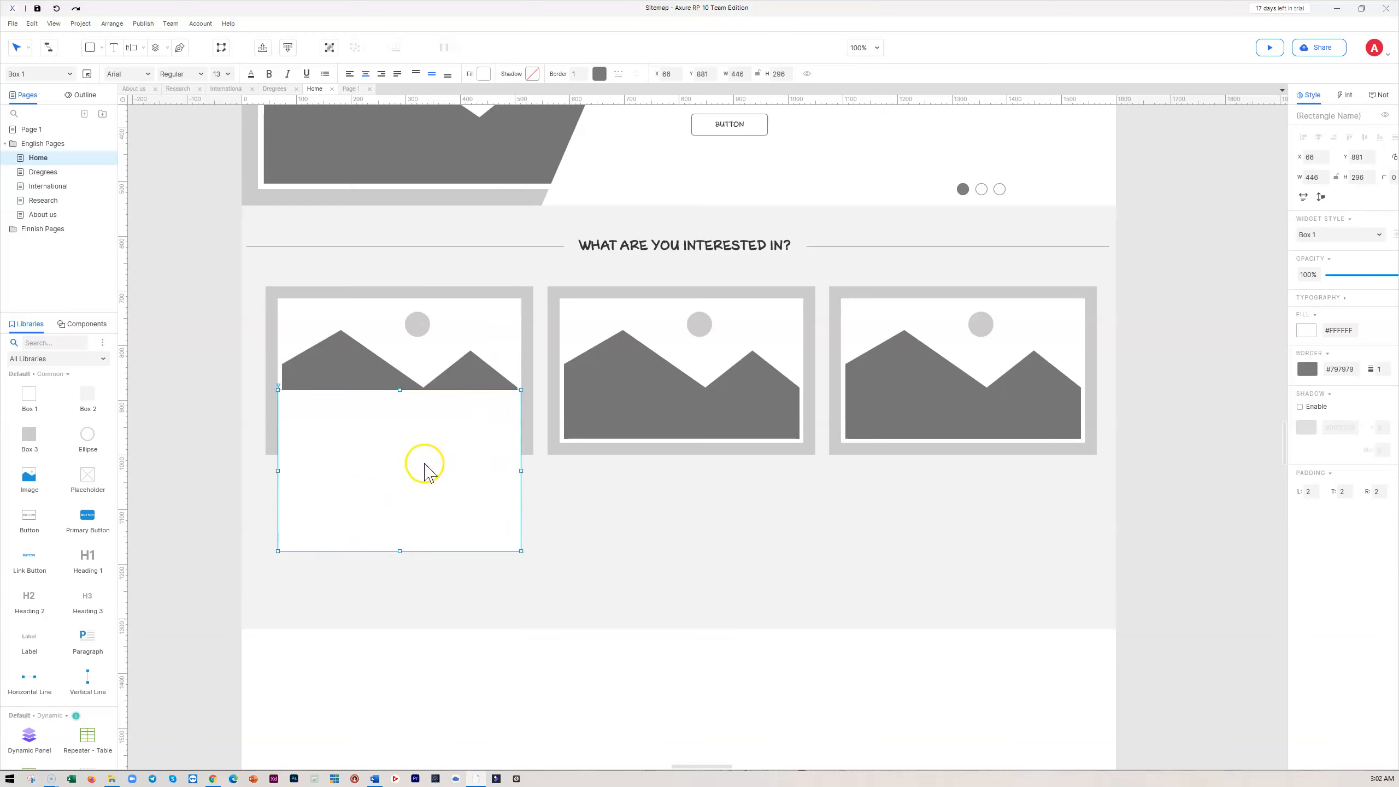
pyautogui.moveTo(425, 464); pyautogui.dragTo(966, 505)
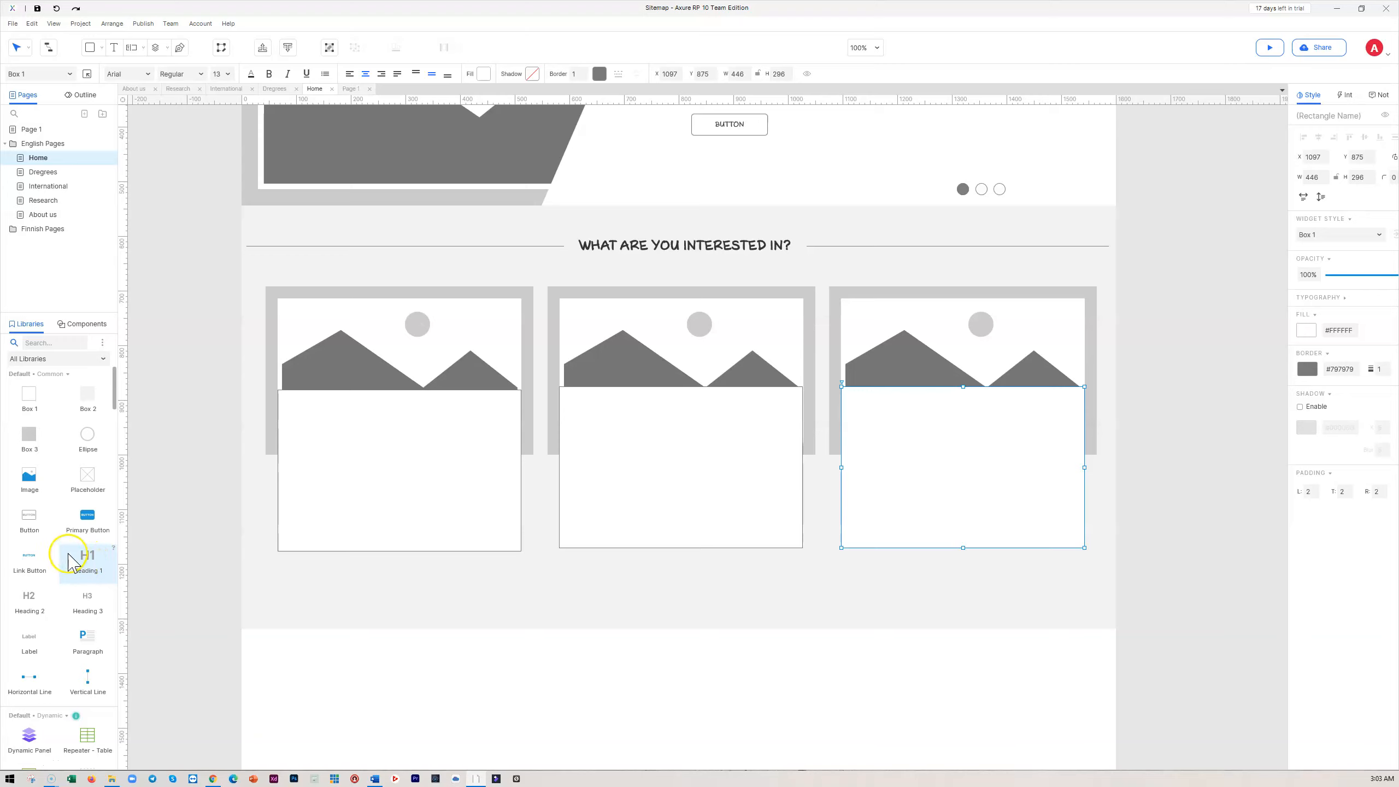
# - Add a Heading 3 at about X 202, Y 910 in the first white box, with copies at about X 761 and X 1278
pyautogui.moveTo(88, 599); pyautogui.dragTo(293, 397)
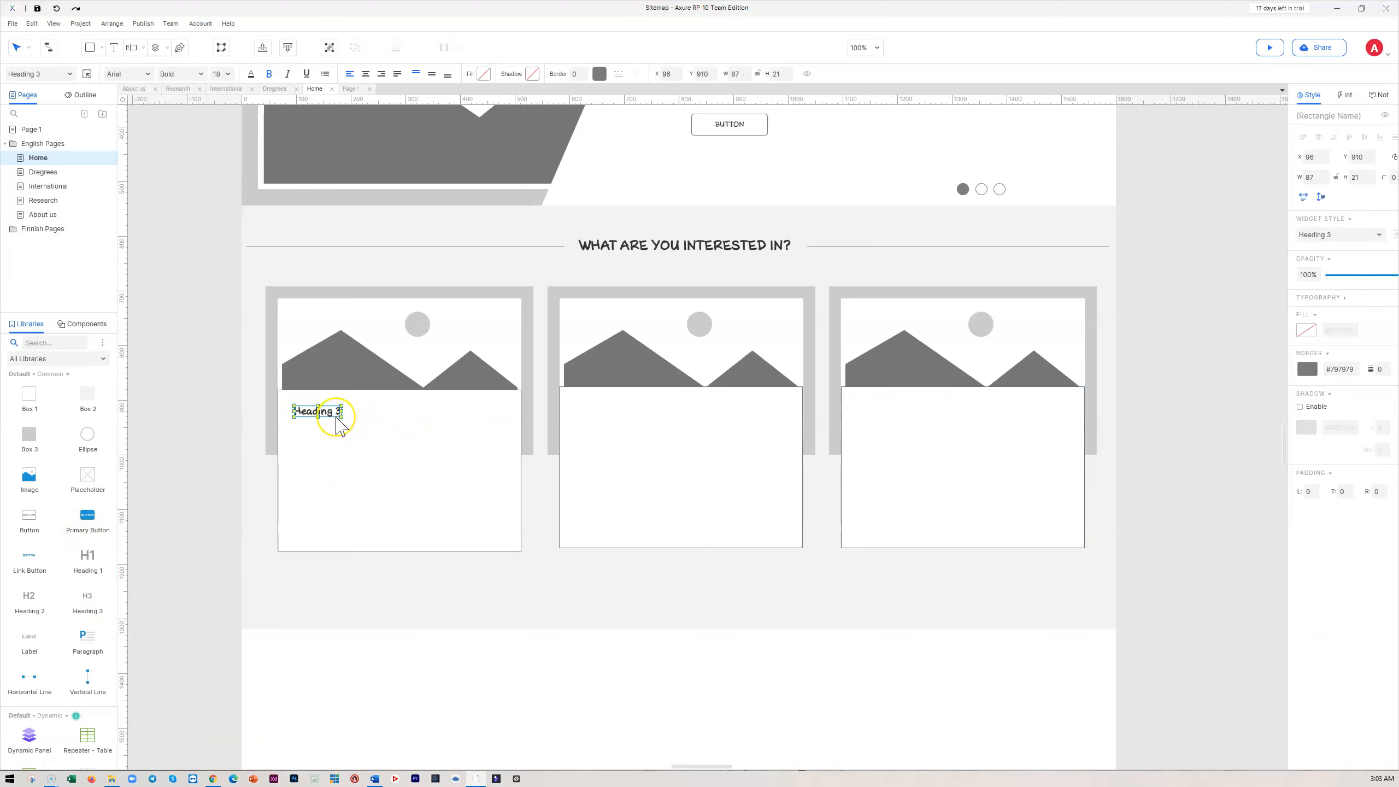
pyautogui.moveTo(322, 411); pyautogui.dragTo(377, 410)
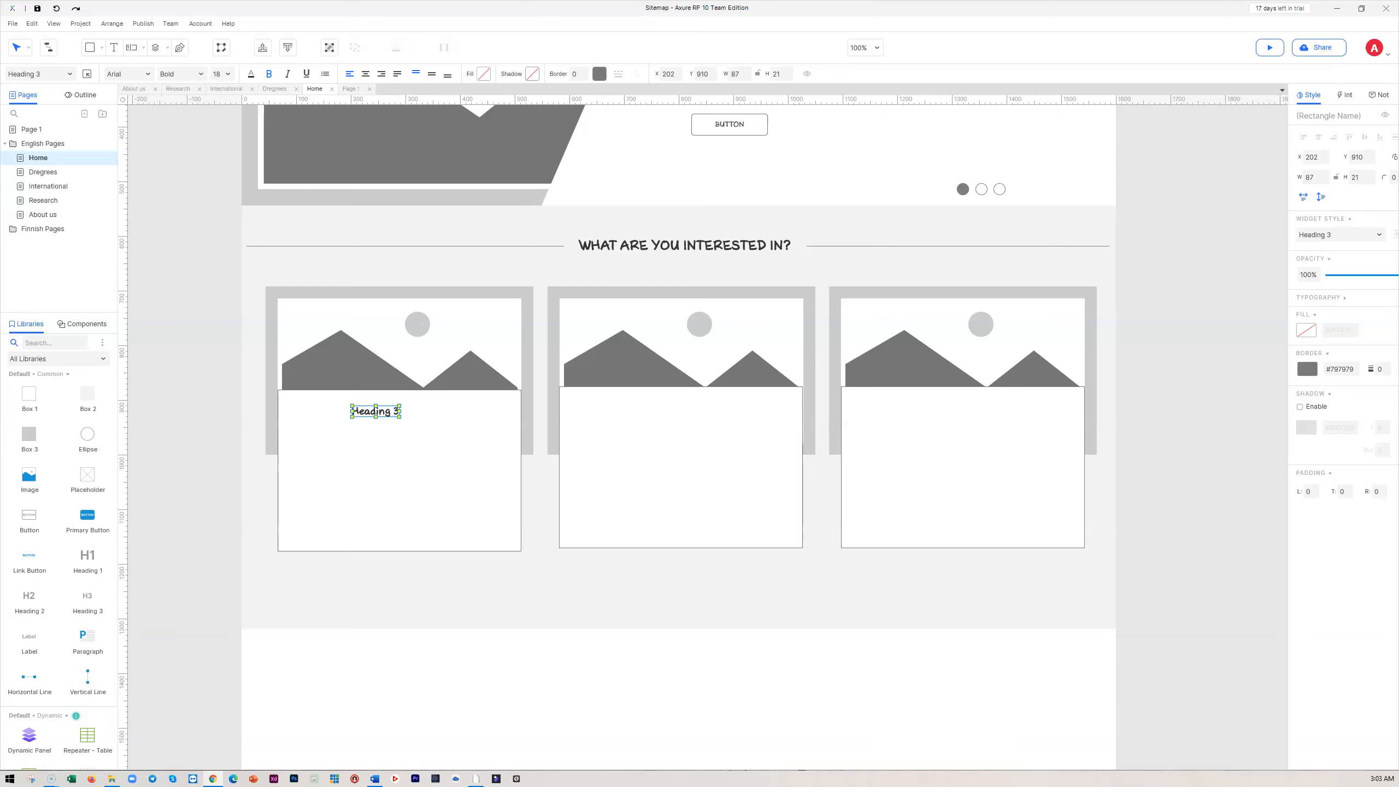
pyautogui.click(385, 419)
pyautogui.moveTo(385, 418); pyautogui.dragTo(972, 416)
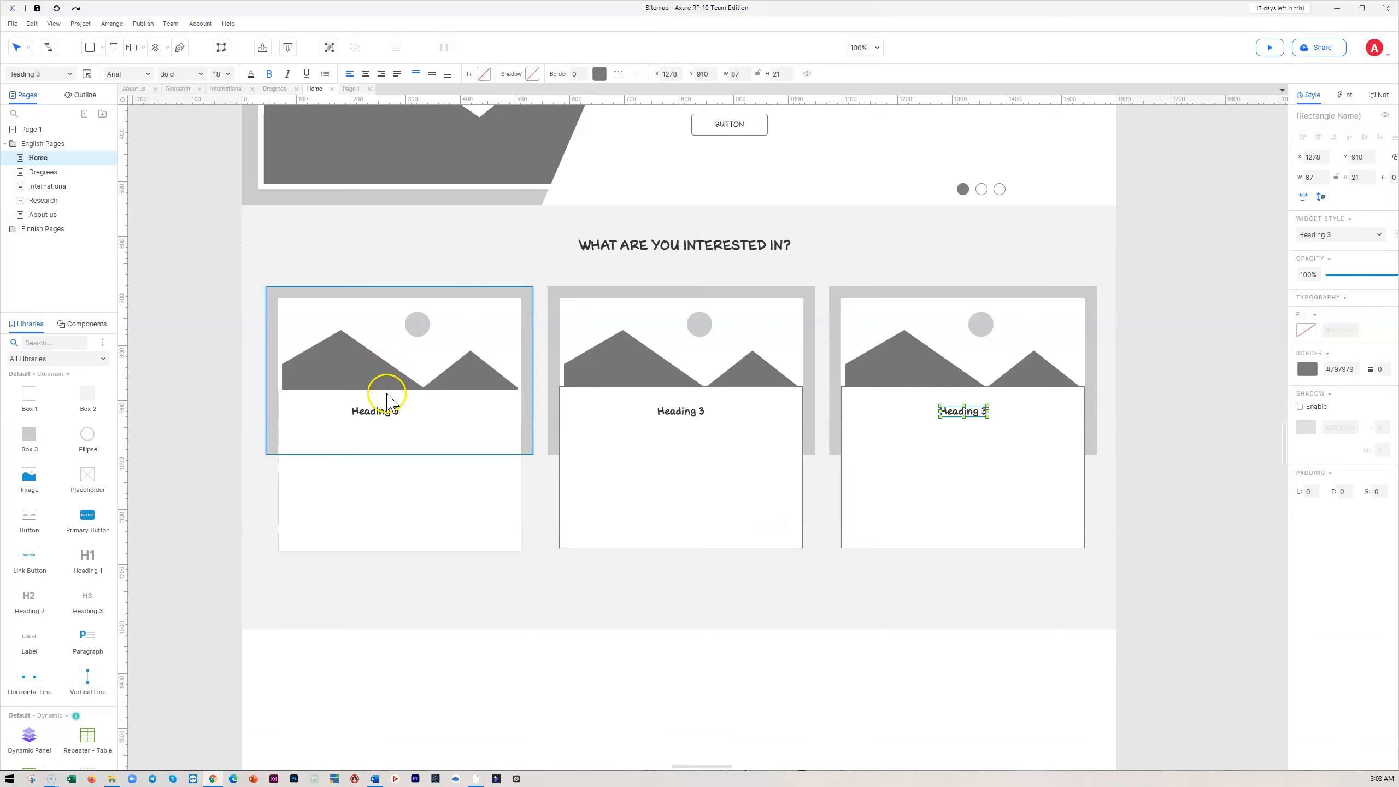
# - Retitle the box headings "Degree Programmes", "Teacher and Staff Exchange" and "Research and Development", and recentre the second and third in their boxes
pyautogui.doubleClick(379, 410)
pyautogui.write('Degree Programmes')
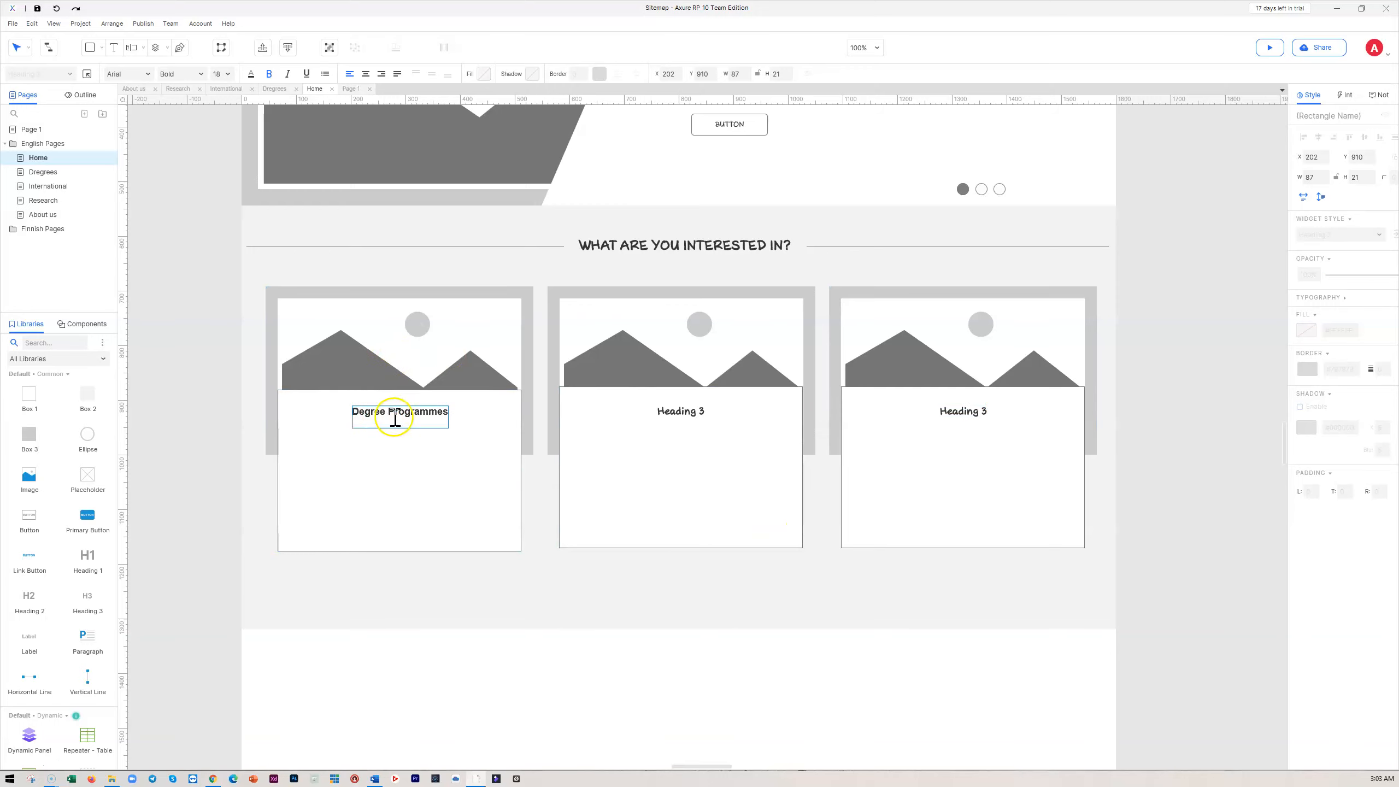
pyautogui.click(1177, 372)
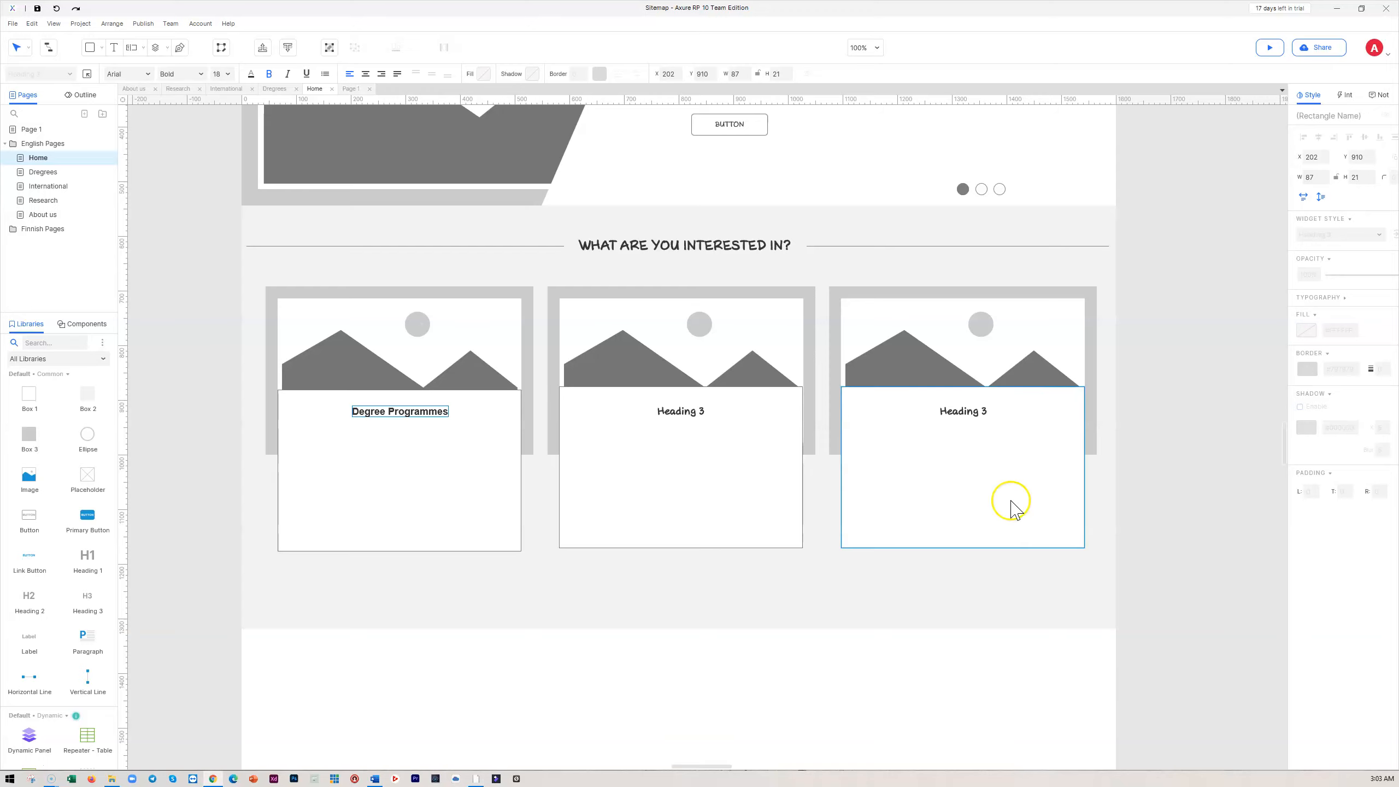
pyautogui.doubleClick(685, 417)
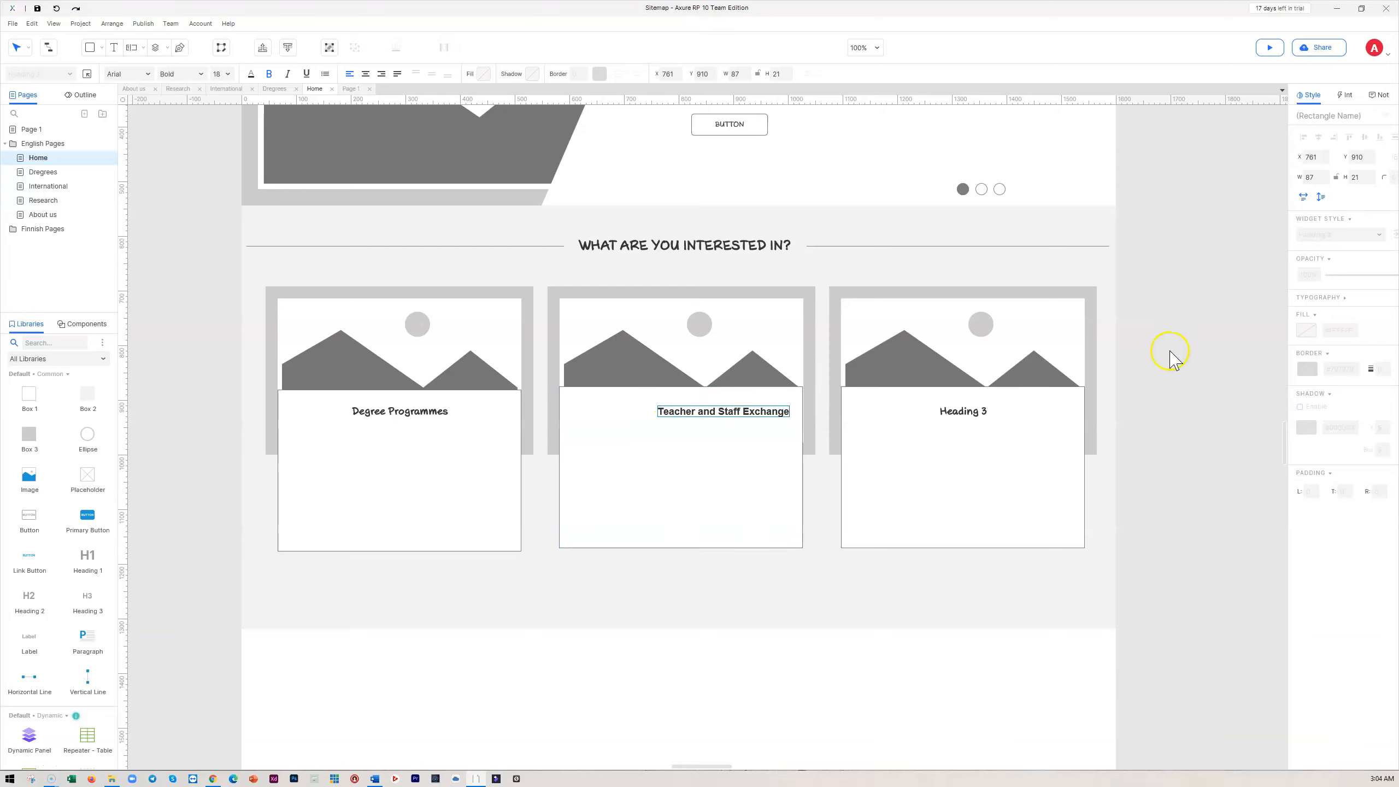
pyautogui.click(1173, 355)
pyautogui.moveTo(726, 419); pyautogui.dragTo(691, 417)
pyautogui.doubleClick(954, 412)
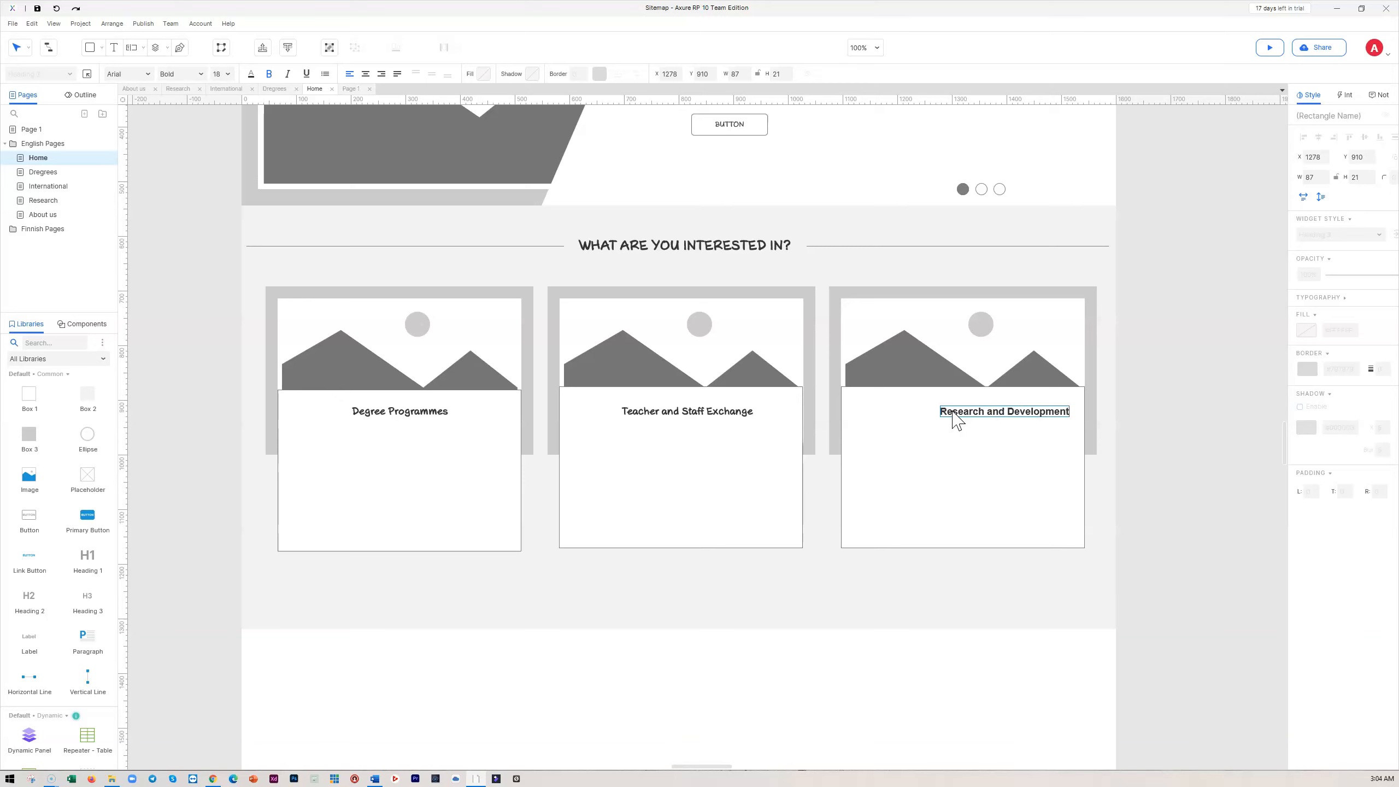
pyautogui.click(1010, 411)
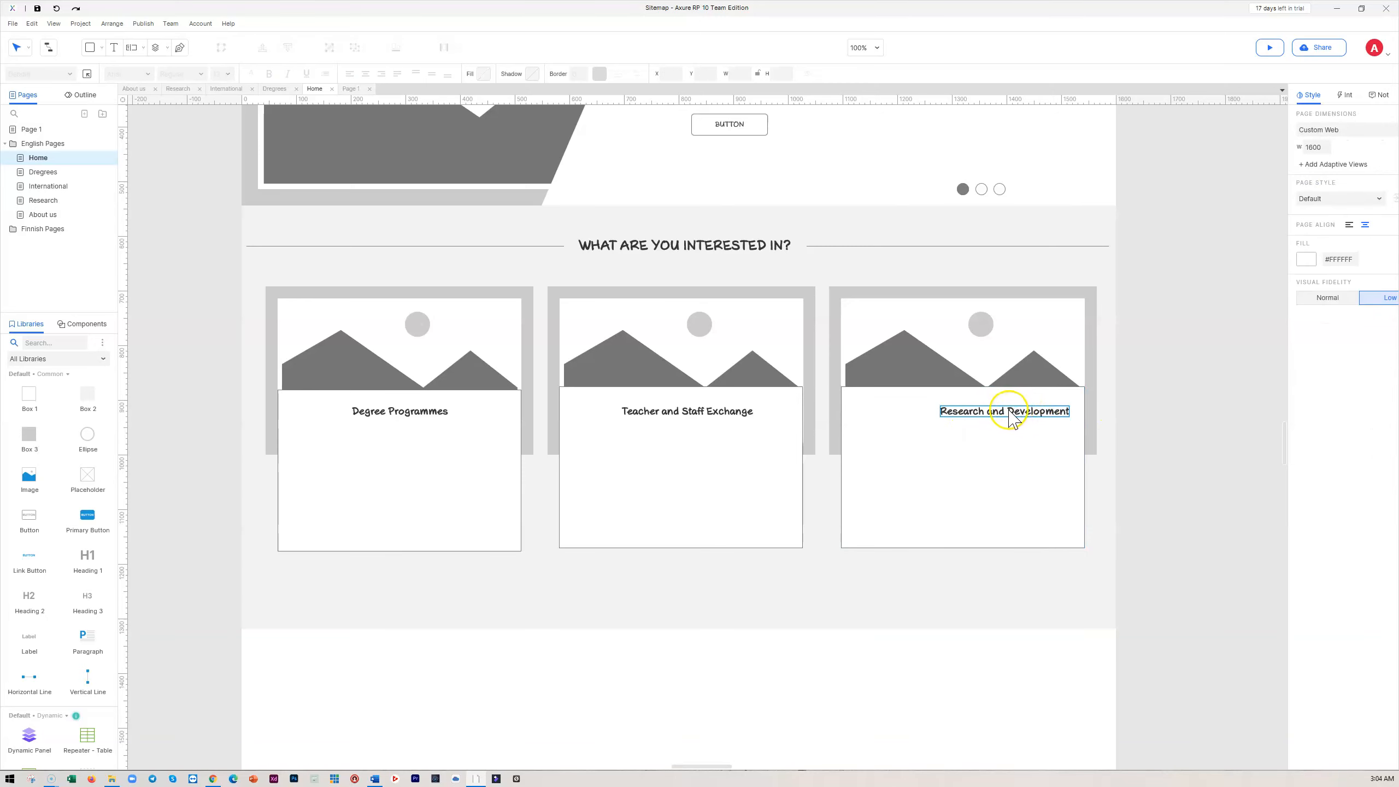
pyautogui.moveTo(1013, 418); pyautogui.dragTo(989, 420)
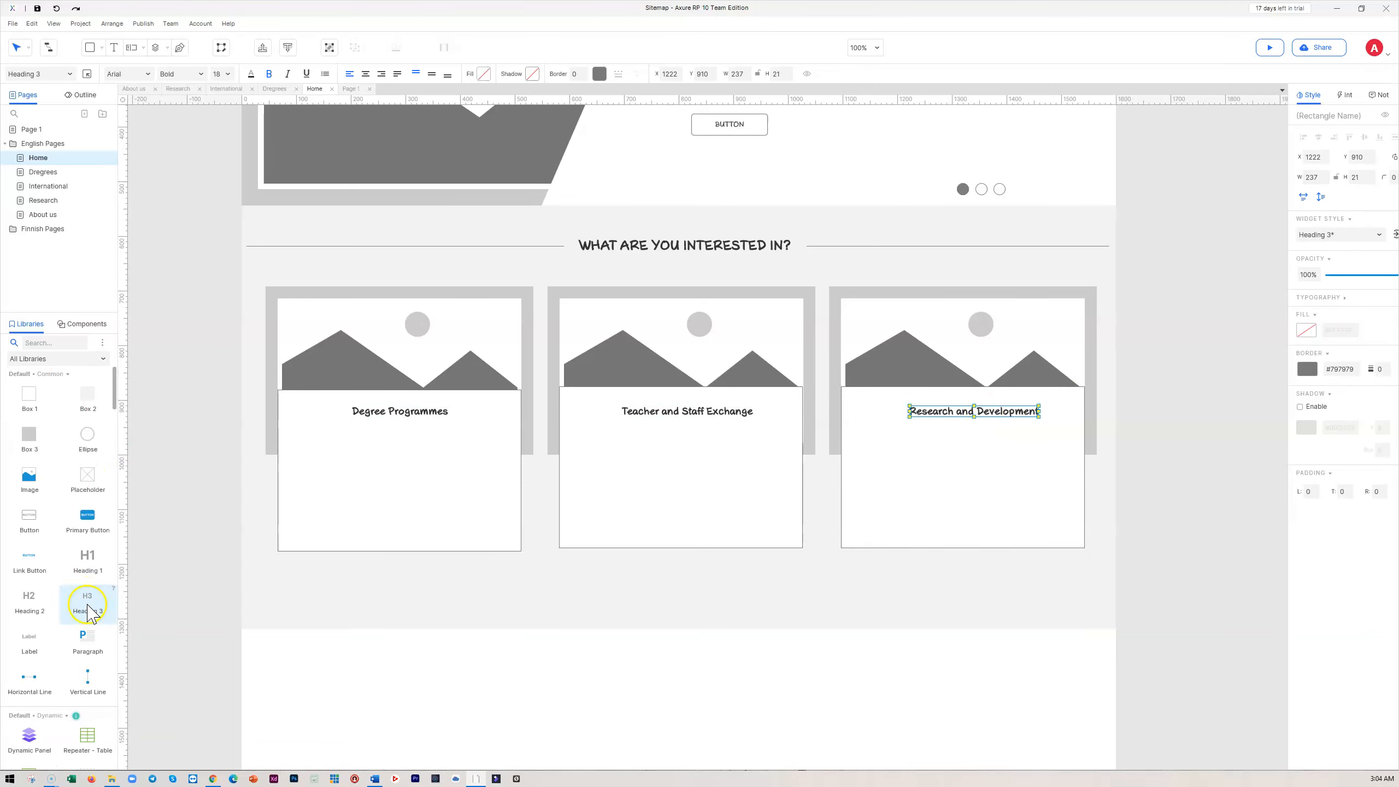
# - Add a horizontal line 200 wide beneath each of the three box headings, at about Y 950
pyautogui.scroll(-3, 45, 519)
pyautogui.scroll(-2, 44, 521)
pyautogui.moveTo(30, 546); pyautogui.dragTo(346, 430)
pyautogui.moveTo(443, 432); pyautogui.dragTo(725, 428)
pyautogui.moveTo(29, 545); pyautogui.dragTo(921, 436)
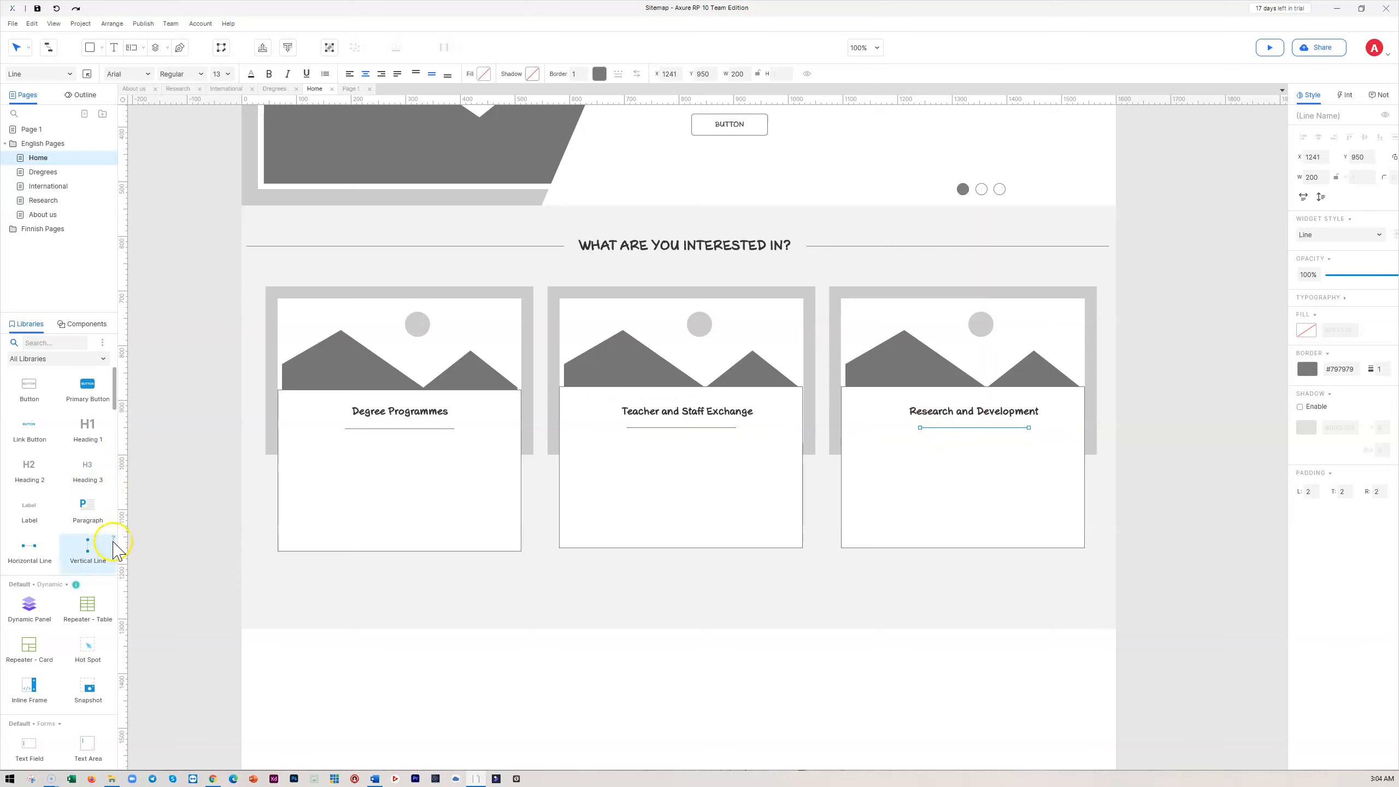
# - Add a 300 × 120 lorem ipsum paragraph below the line in each of the three white boxes
pyautogui.moveTo(97, 499); pyautogui.dragTo(333, 453)
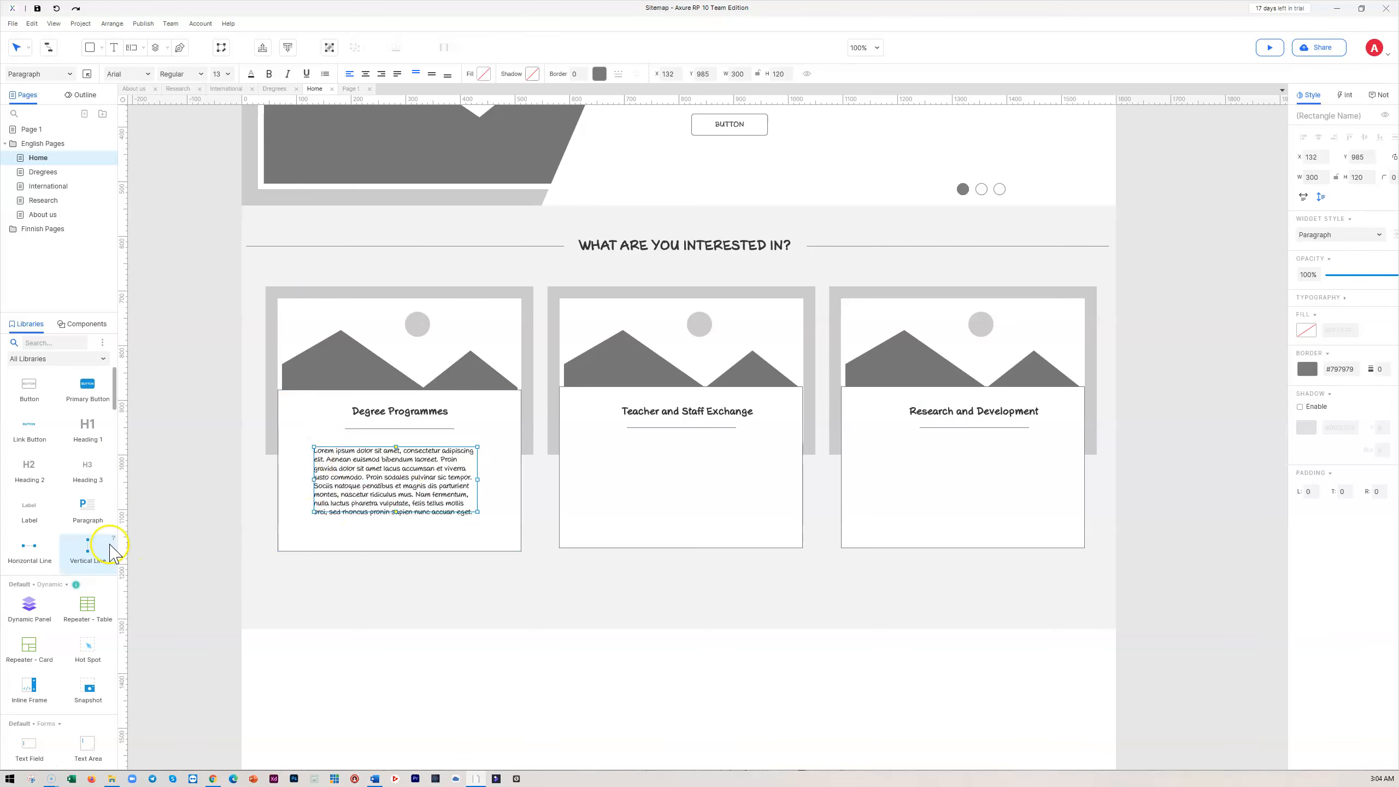
pyautogui.moveTo(88, 507); pyautogui.dragTo(606, 449)
pyautogui.moveTo(88, 507); pyautogui.dragTo(887, 443)
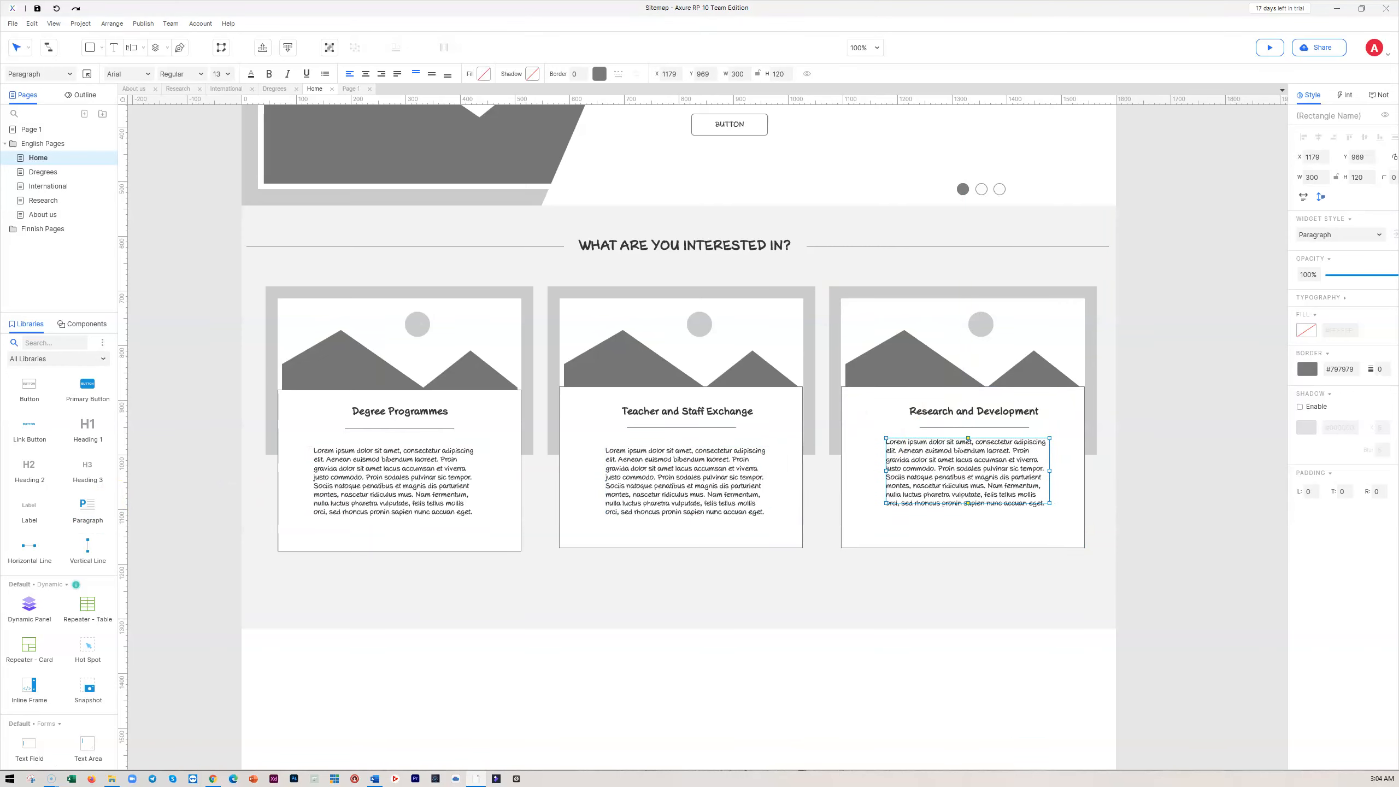
# - Add a 170 × 170 ellipse at about X 158, Y 1349 in the white area below the interests section
pyautogui.scroll(-3, 545, 568)
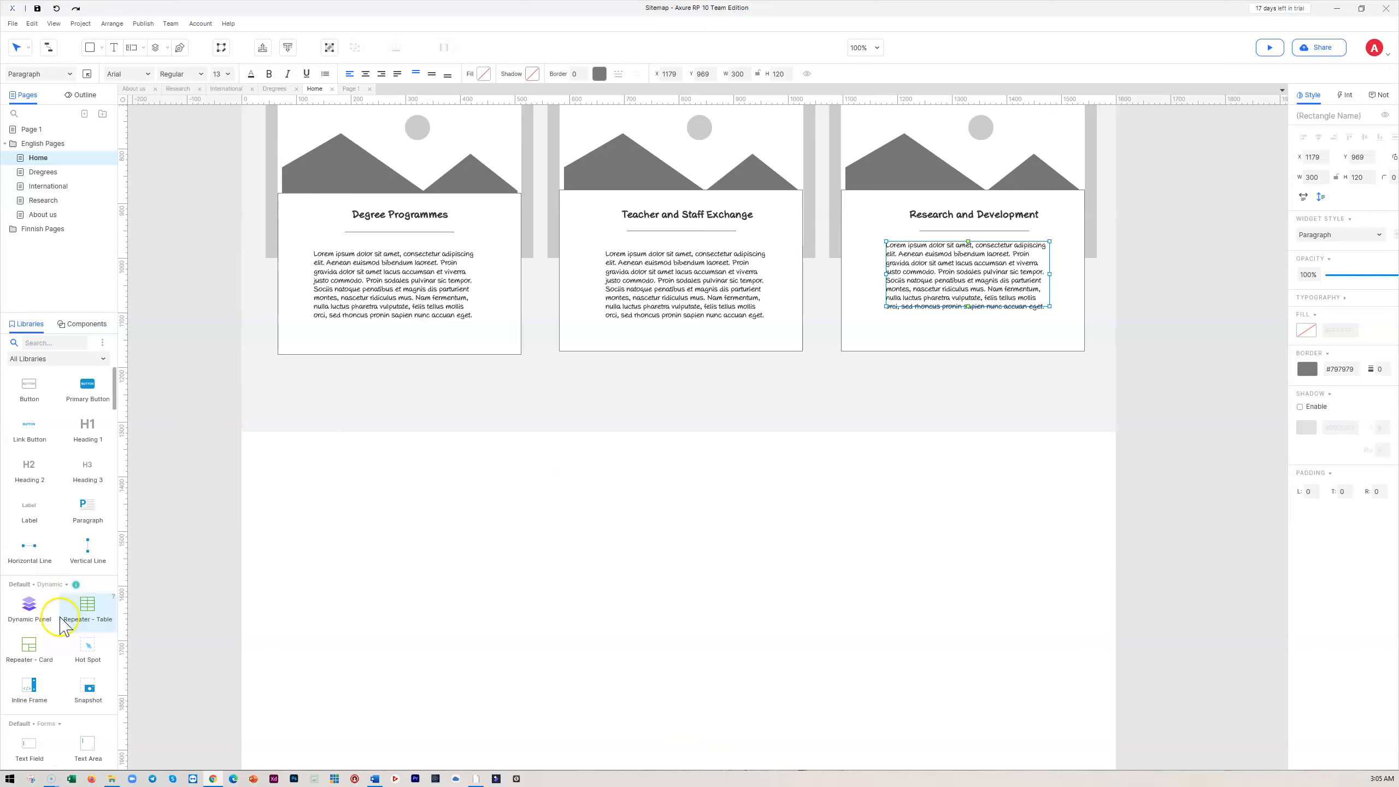
pyautogui.scroll(-3, 53, 485)
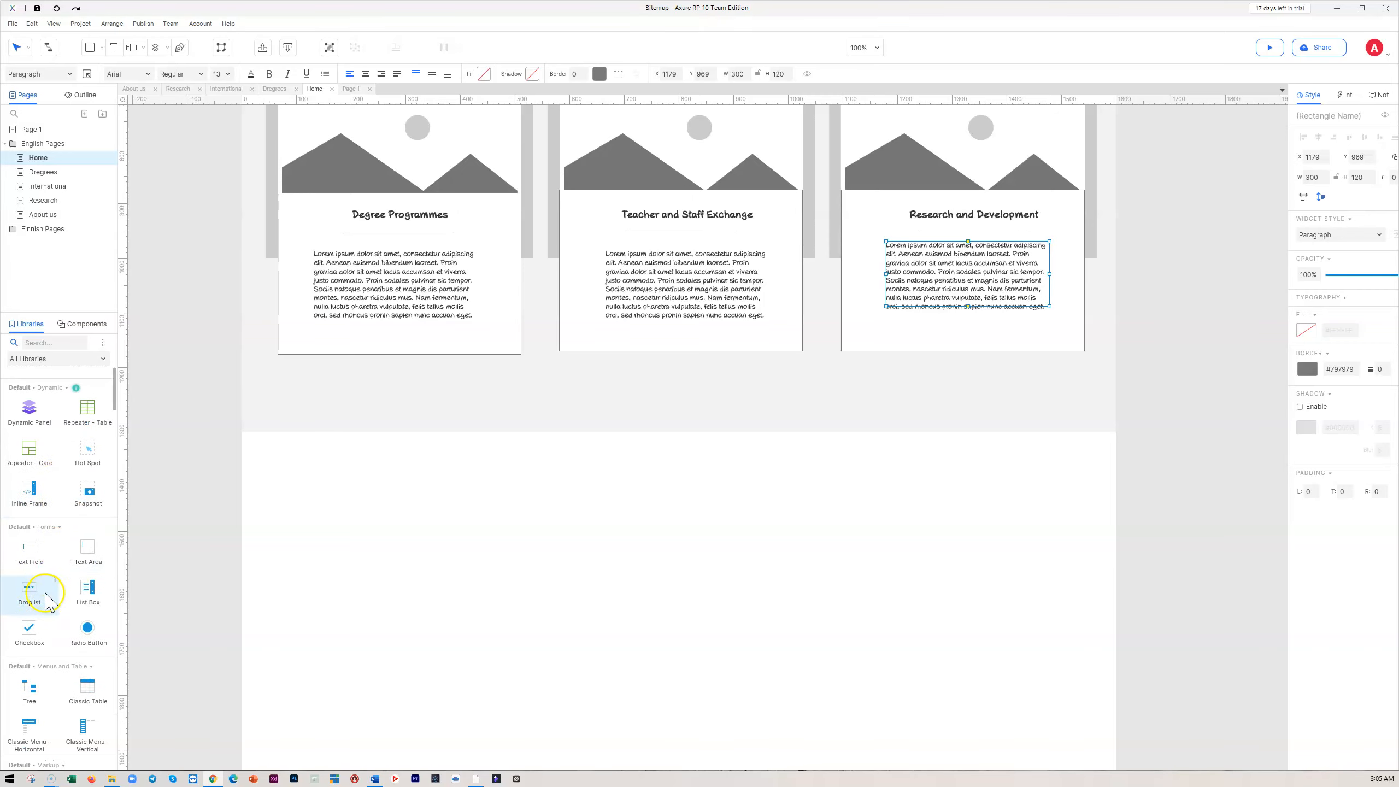
pyautogui.scroll(5, 62, 554)
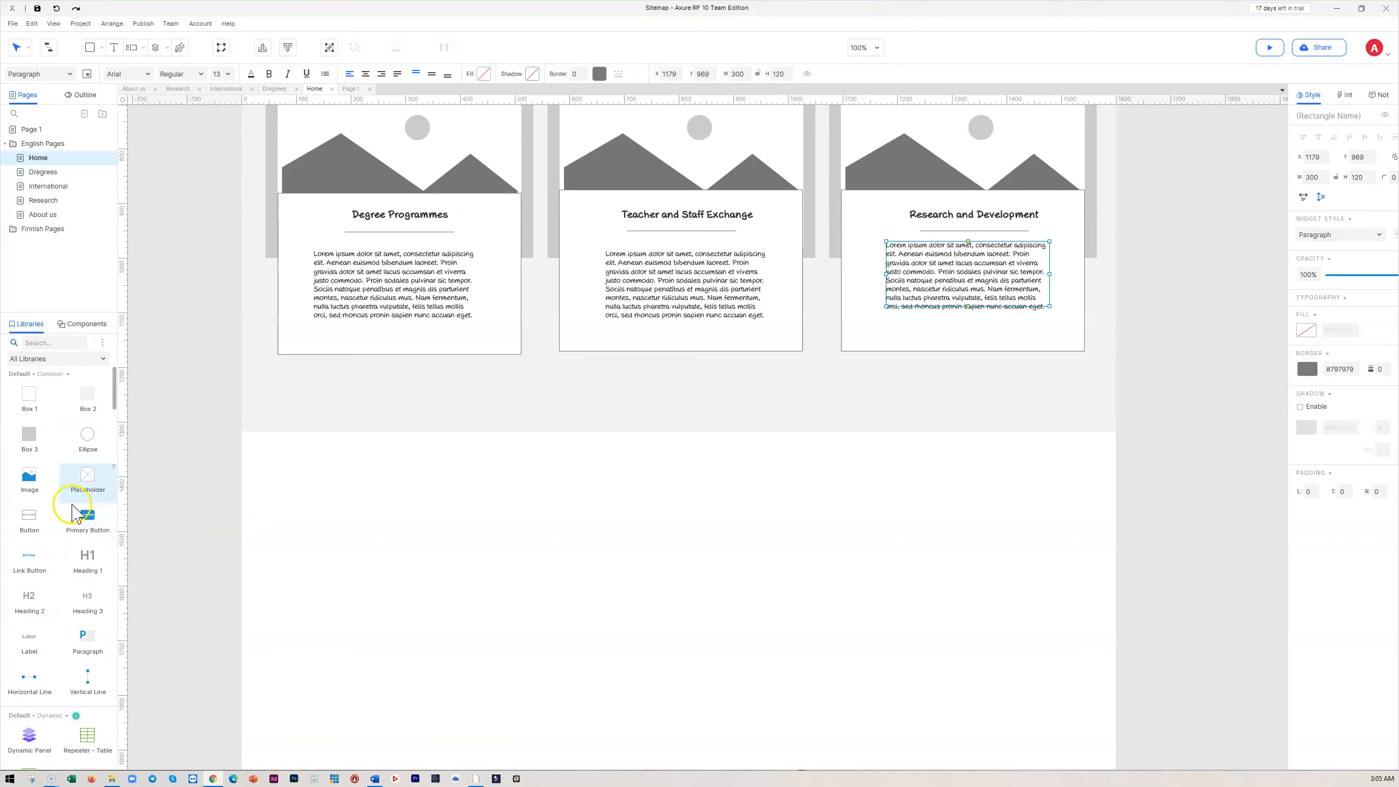
pyautogui.moveTo(88, 441); pyautogui.dragTo(325, 445)
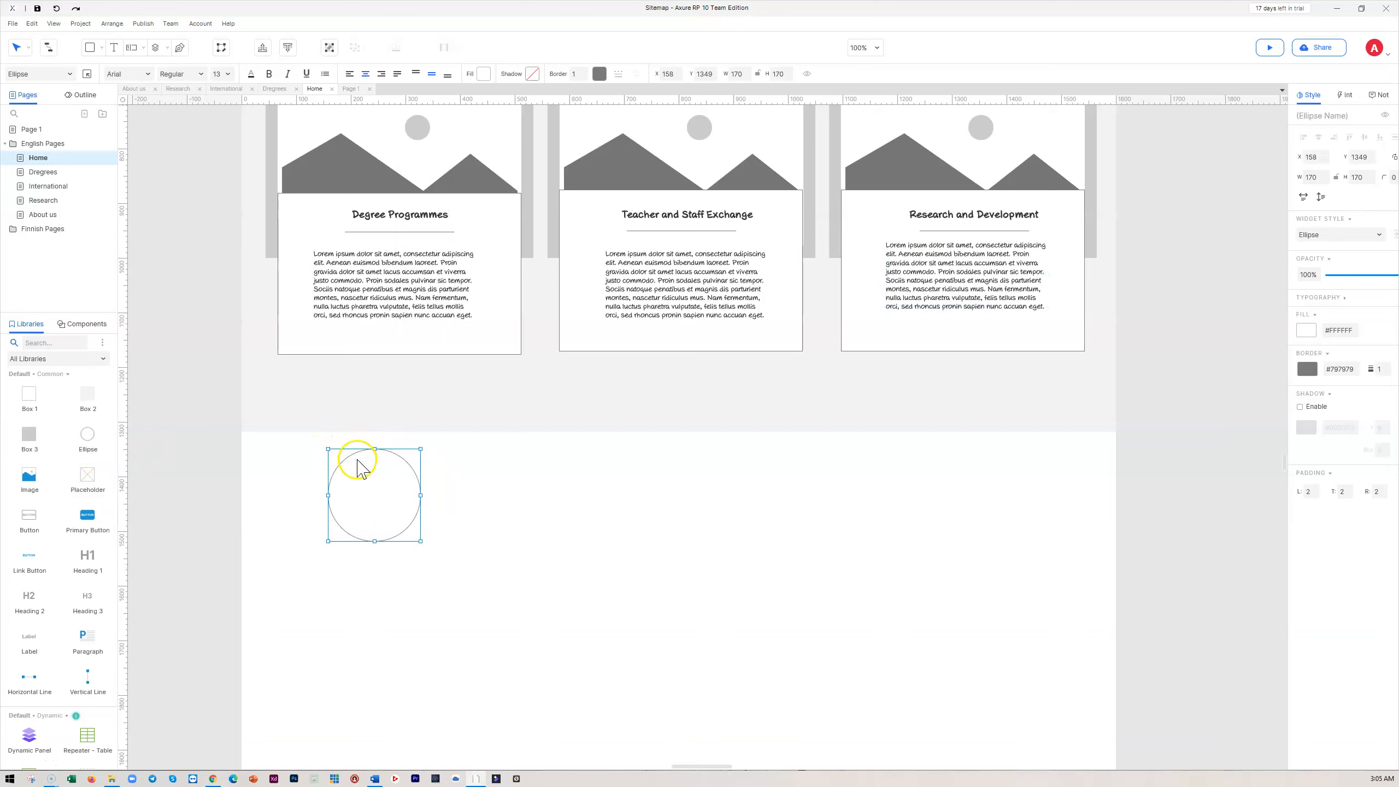
# - Enlarge the ellipse to about 318 × 318 at X 66, Y 1341, and set its text size to 48
pyautogui.moveTo(421, 541); pyautogui.dragTo(391, 558)
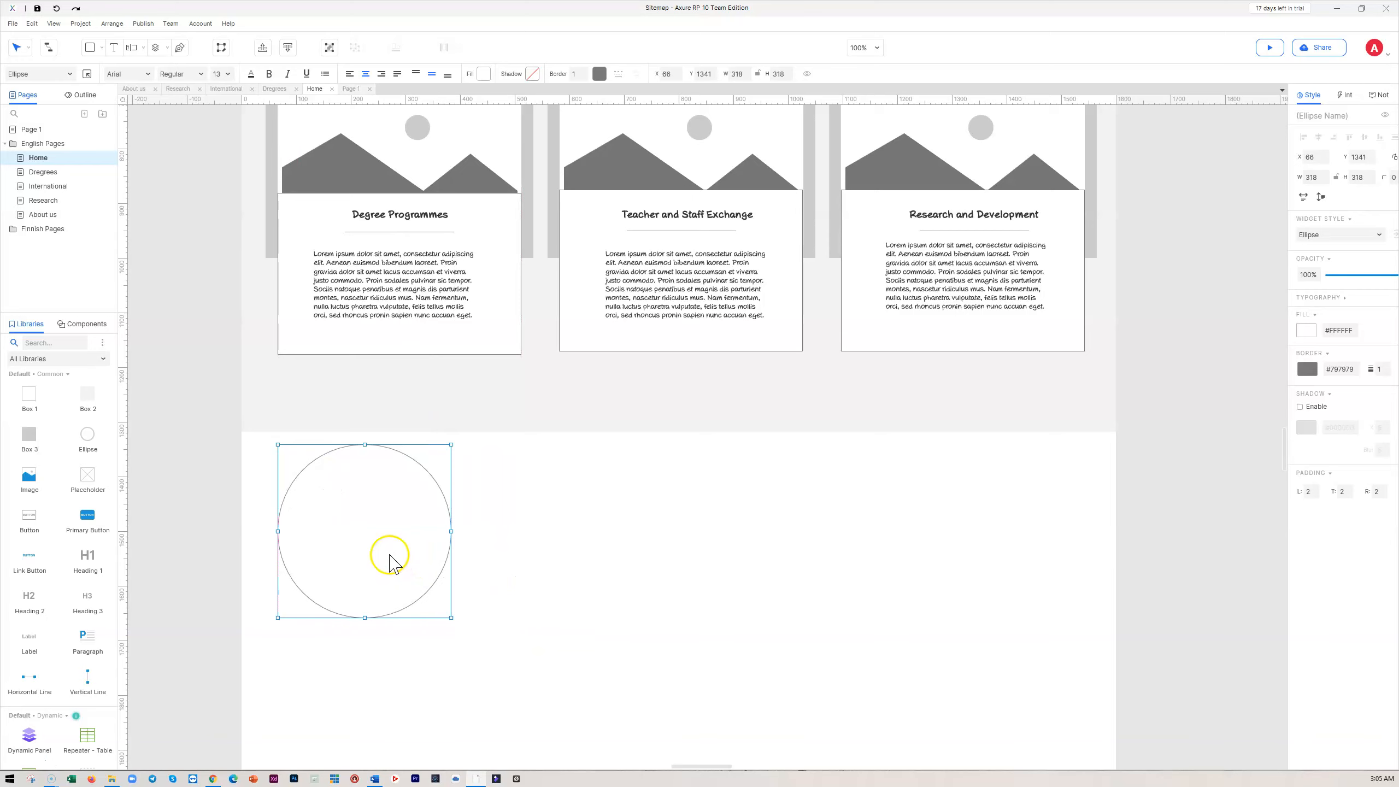
pyautogui.doubleClick(374, 534)
pyautogui.click(215, 74)
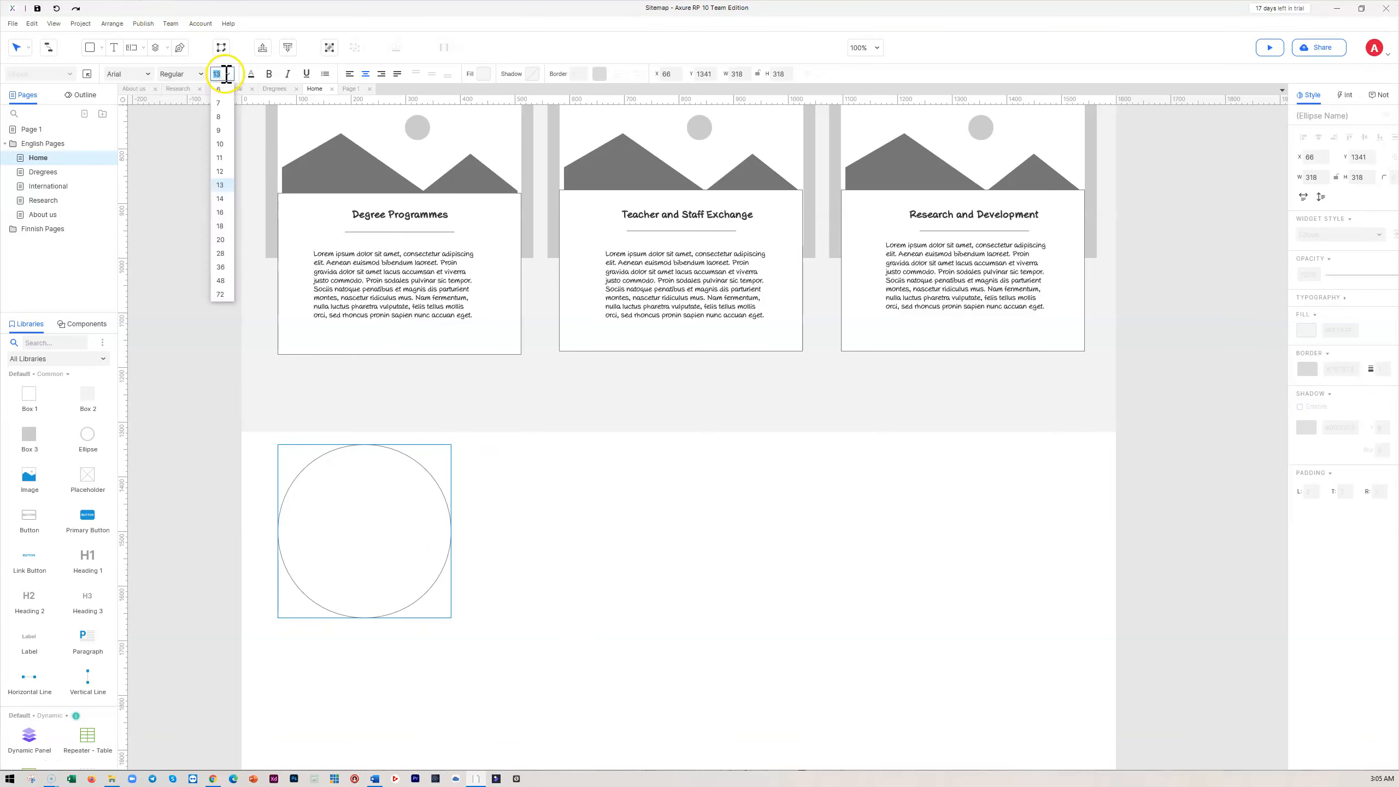
pyautogui.click(221, 280)
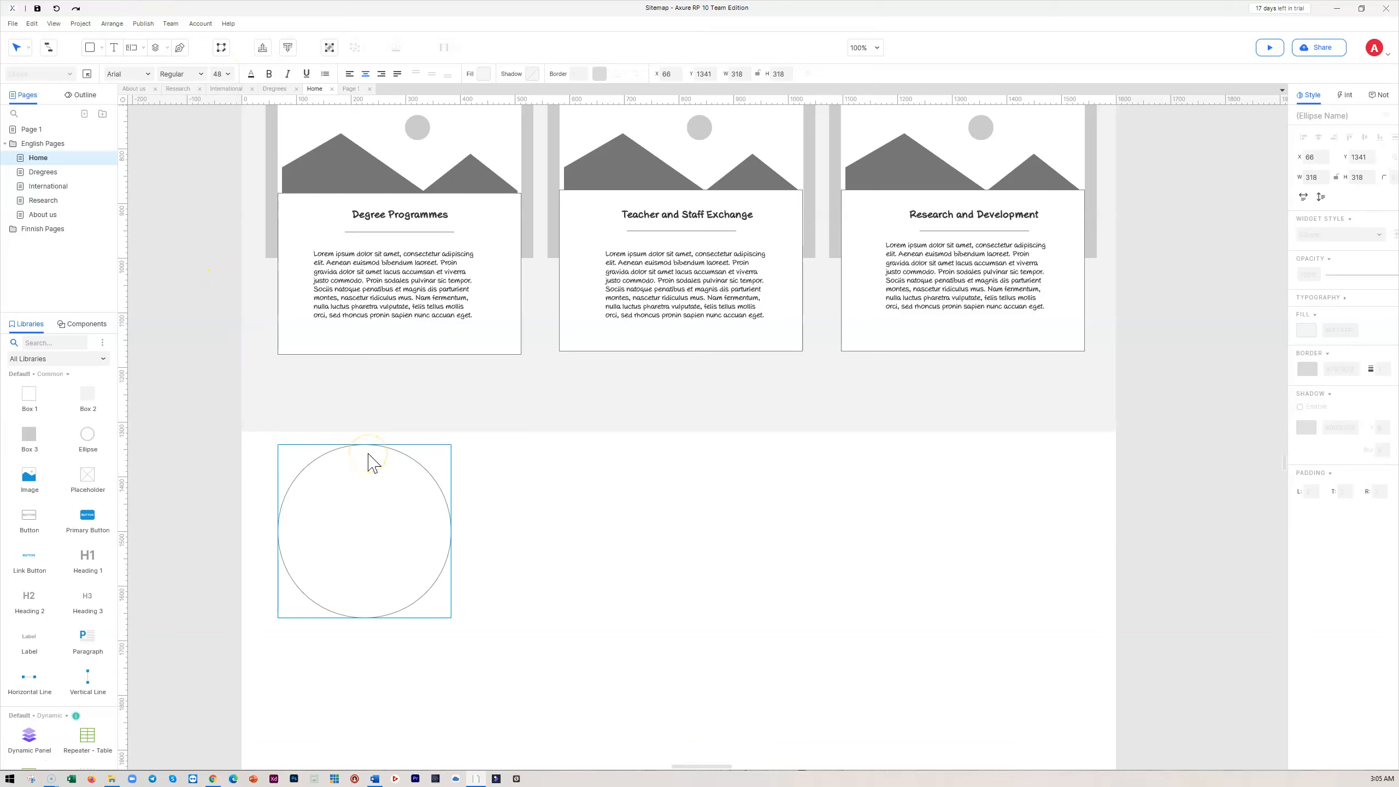
pyautogui.write('ly janu')
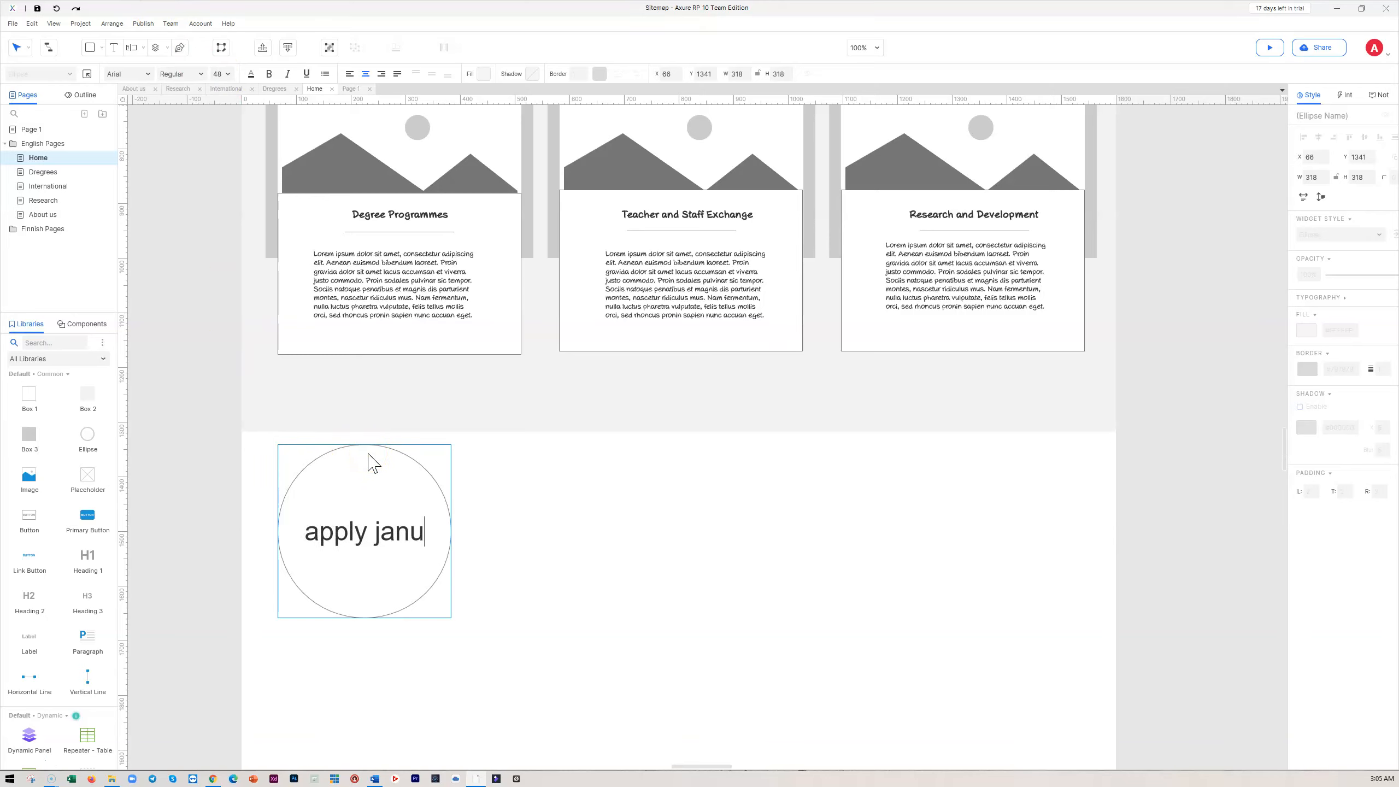
pyautogui.write('ary')
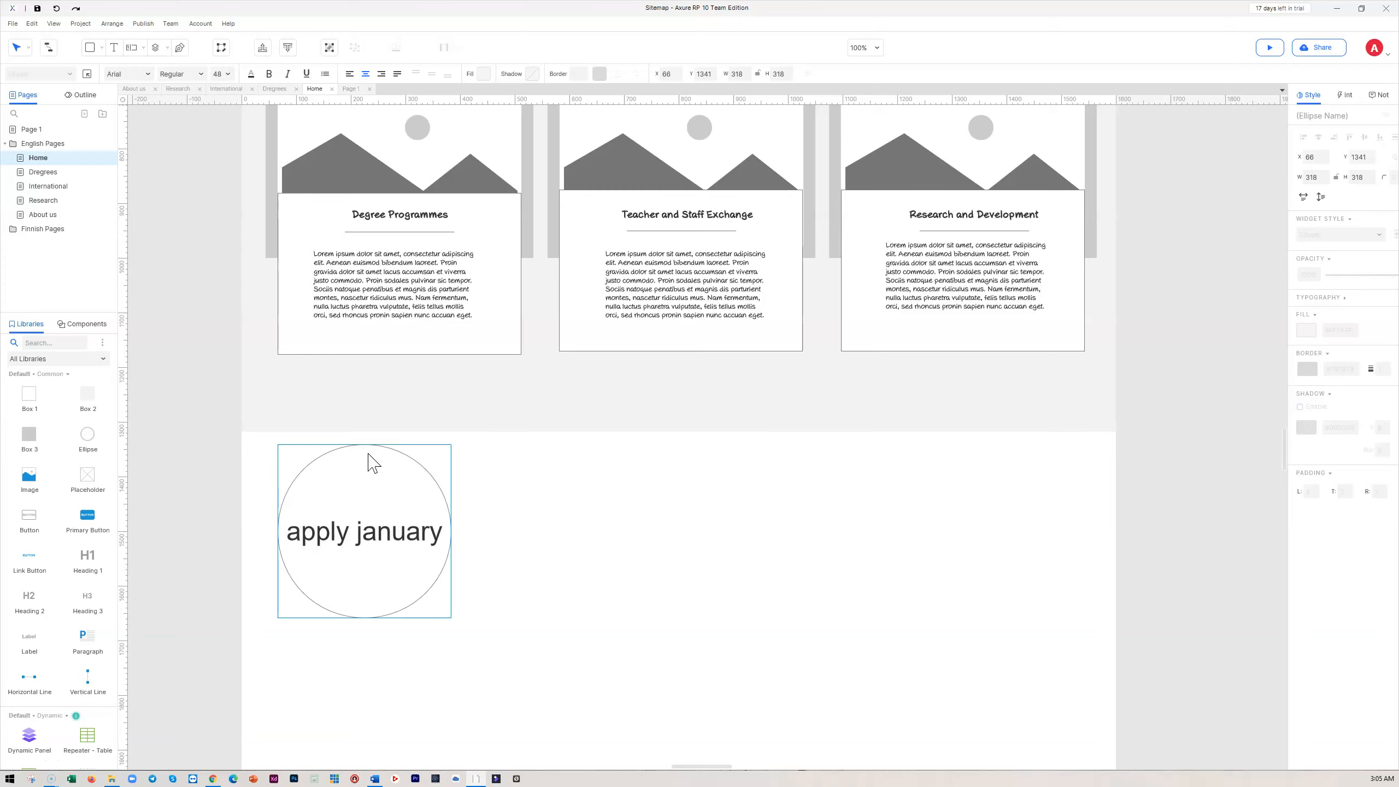
pyautogui.press('BackSpace')
pyautogui.press('BackSpace')
pyautogui.press('BackSpace')
pyautogui.press('BackSpace')
pyautogui.press('BackSpace')
pyautogui.press('BackSpace')
pyautogui.press('BackSpace')
pyautogui.press('BackSpace')
pyautogui.press('BackSpace')
pyautogui.press('BackSpace')
pyautogui.press('BackSpace')
pyautogui.press('BackSpace')
pyautogui.press('BackSpace')
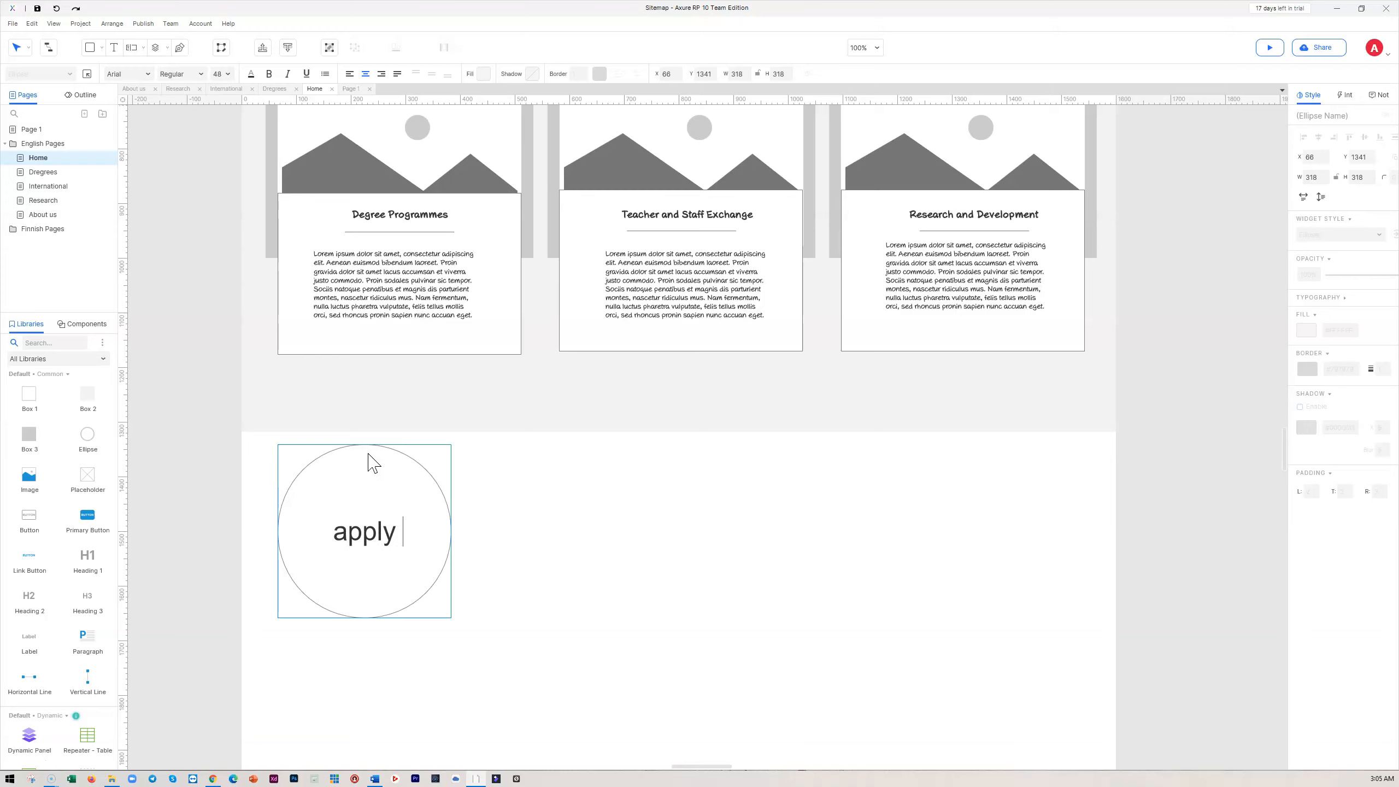
# - Label the ellipse "Apply January 2022"
pyautogui.write('Apply J')
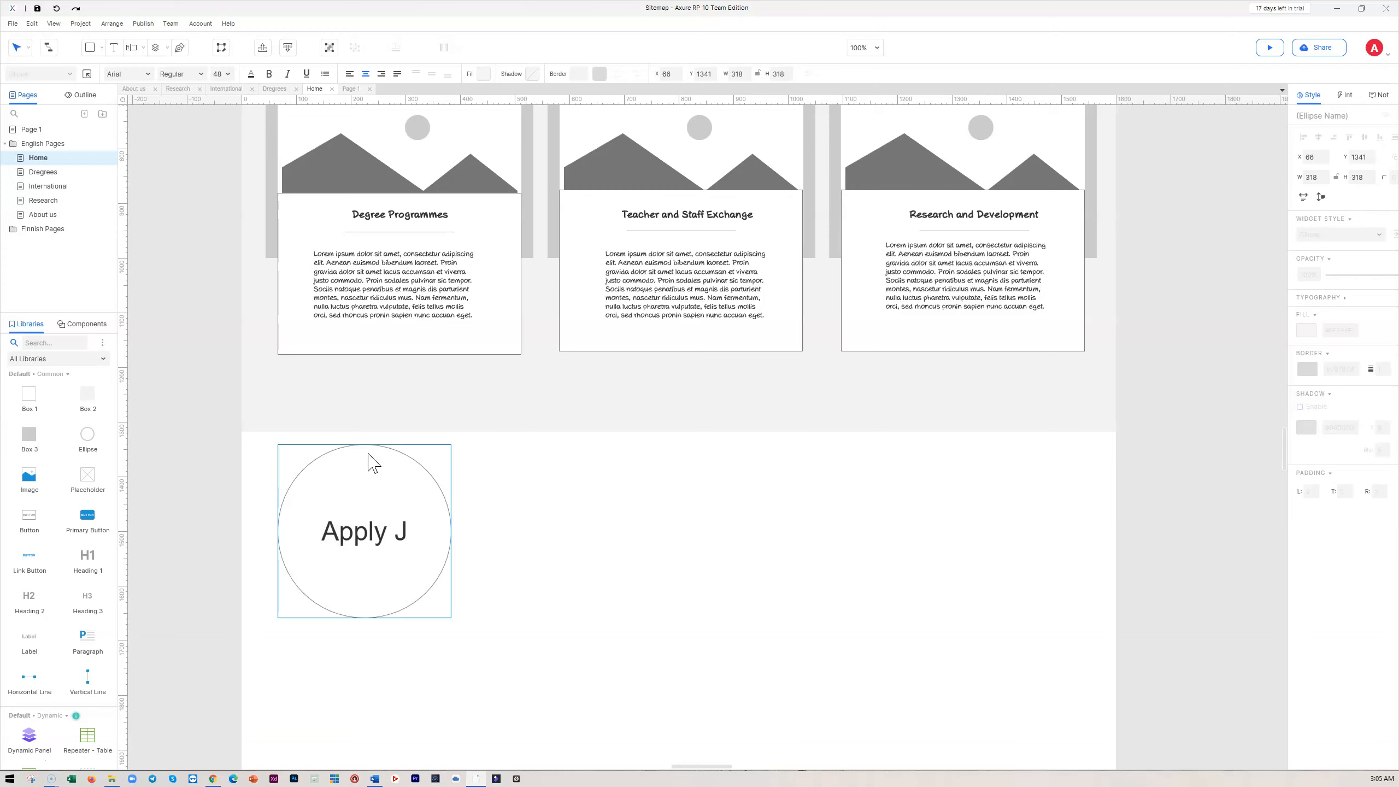
pyautogui.write('anuary')
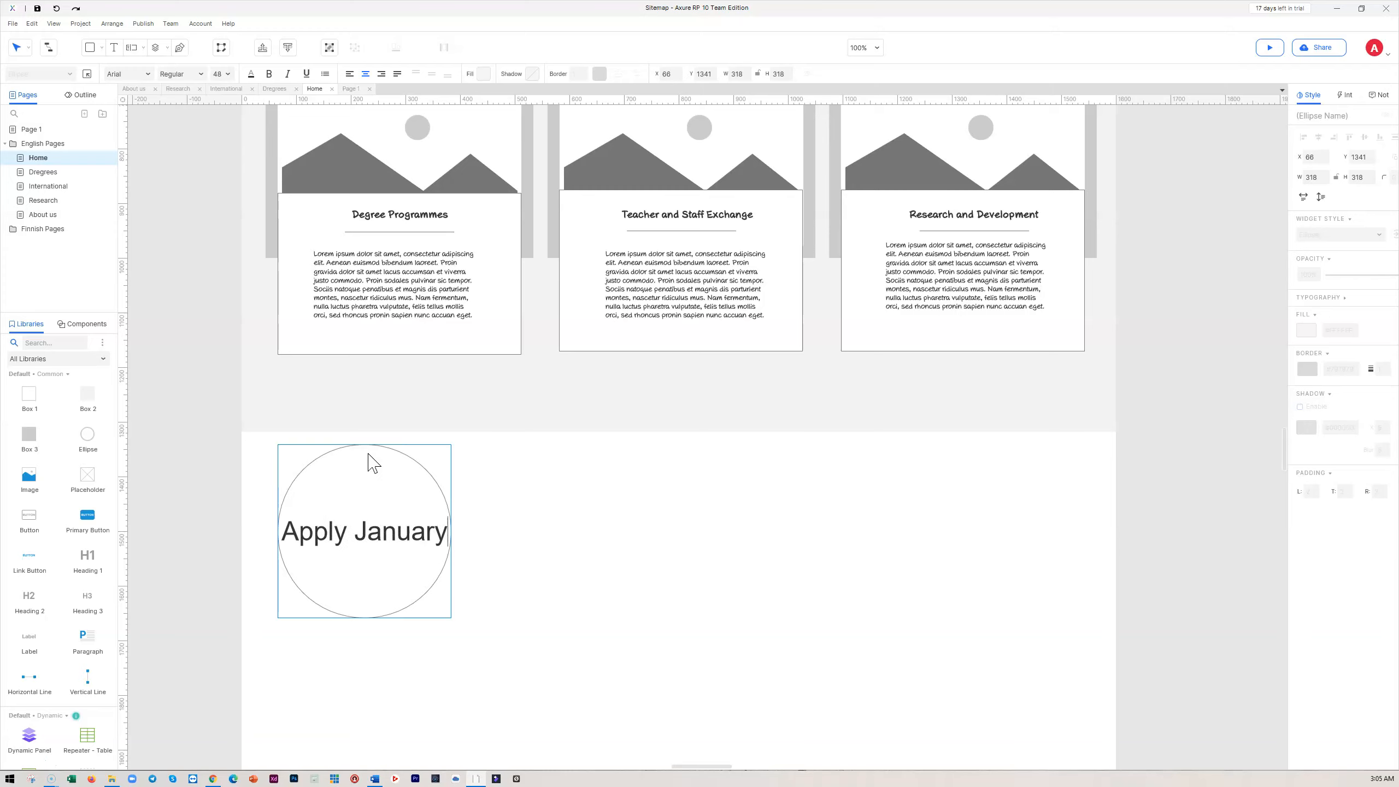
pyautogui.write(' 2020')
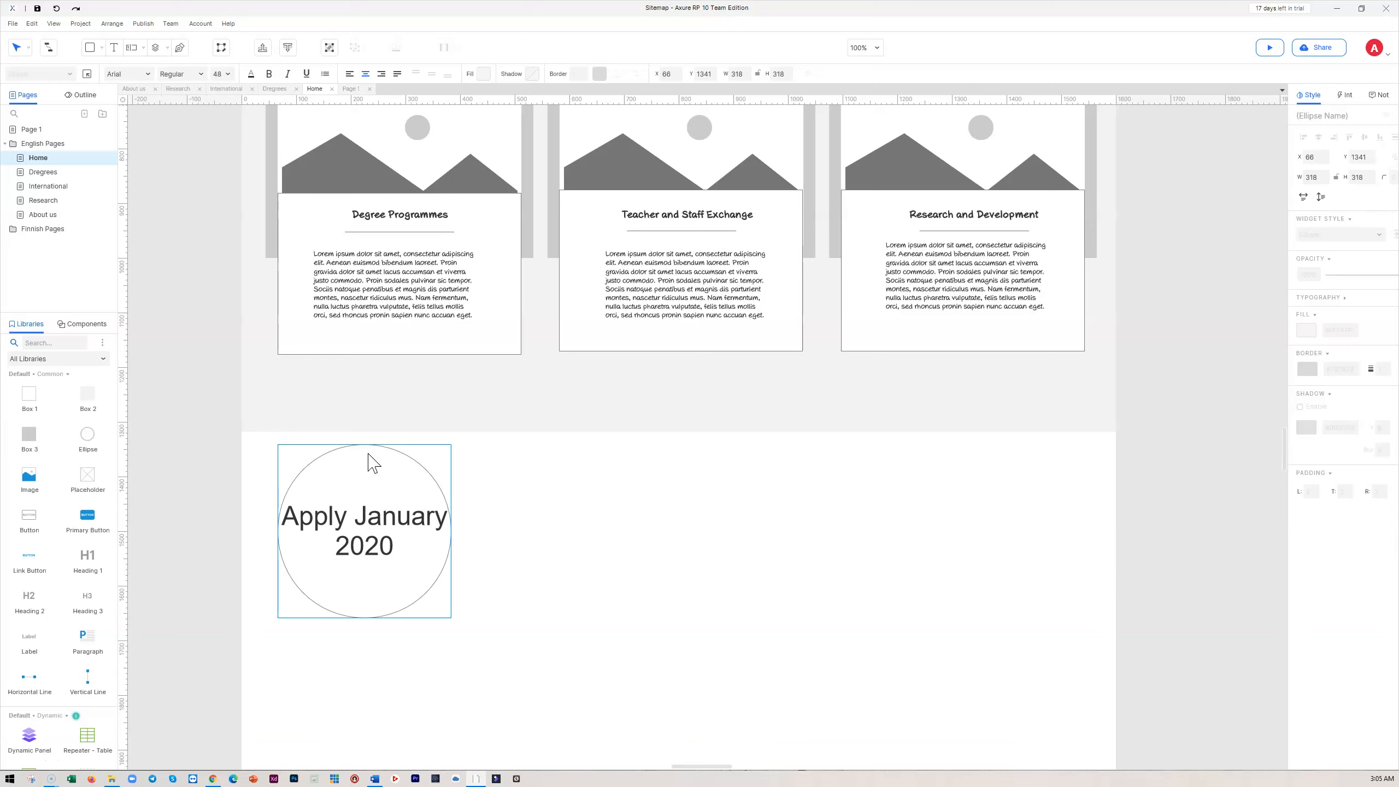
pyautogui.press('BackSpace')
pyautogui.write('2')
pyautogui.click(550, 507)
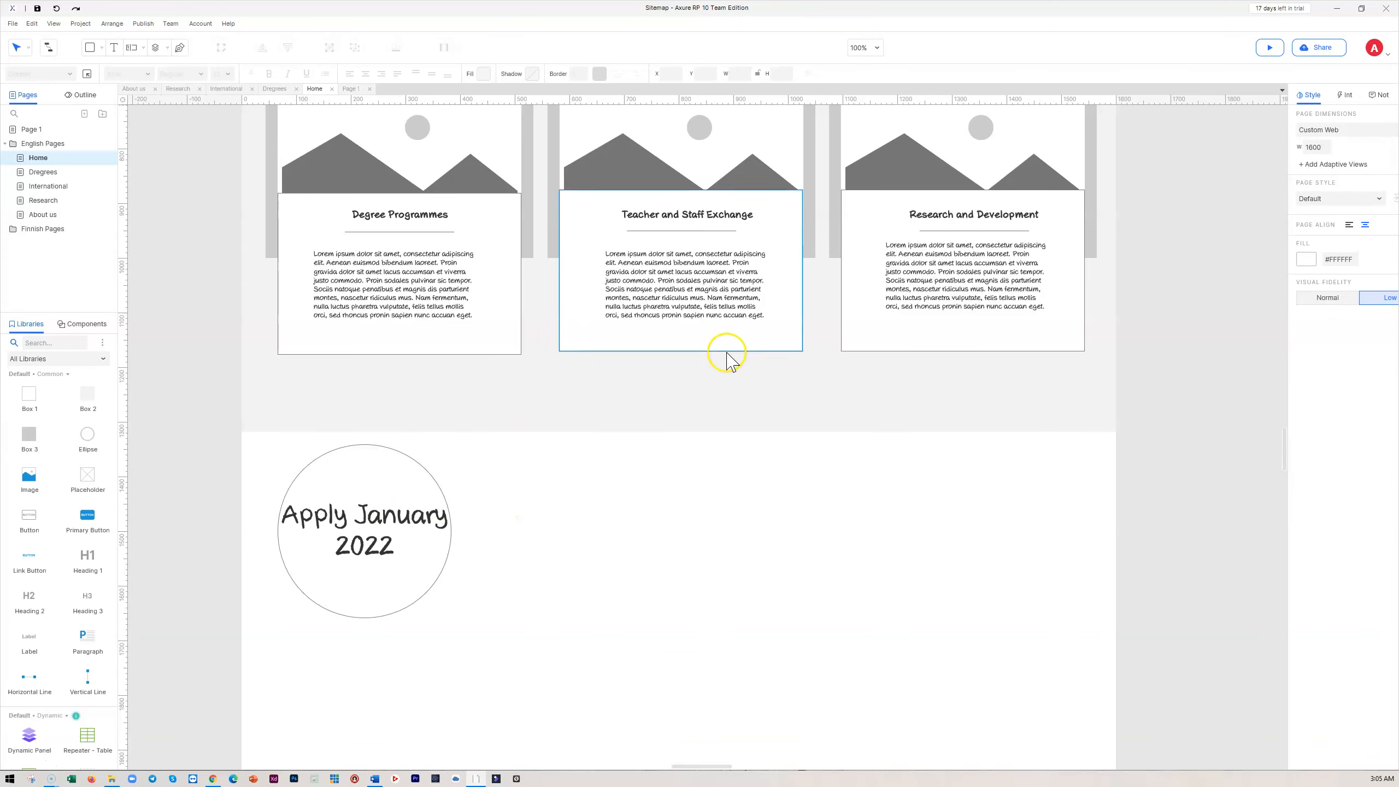
# - Add a Heading 1 reading "Apply for our degree programmes in English" beside the circle at about X 467, Y 1392
pyautogui.moveTo(91, 573); pyautogui.dragTo(499, 478)
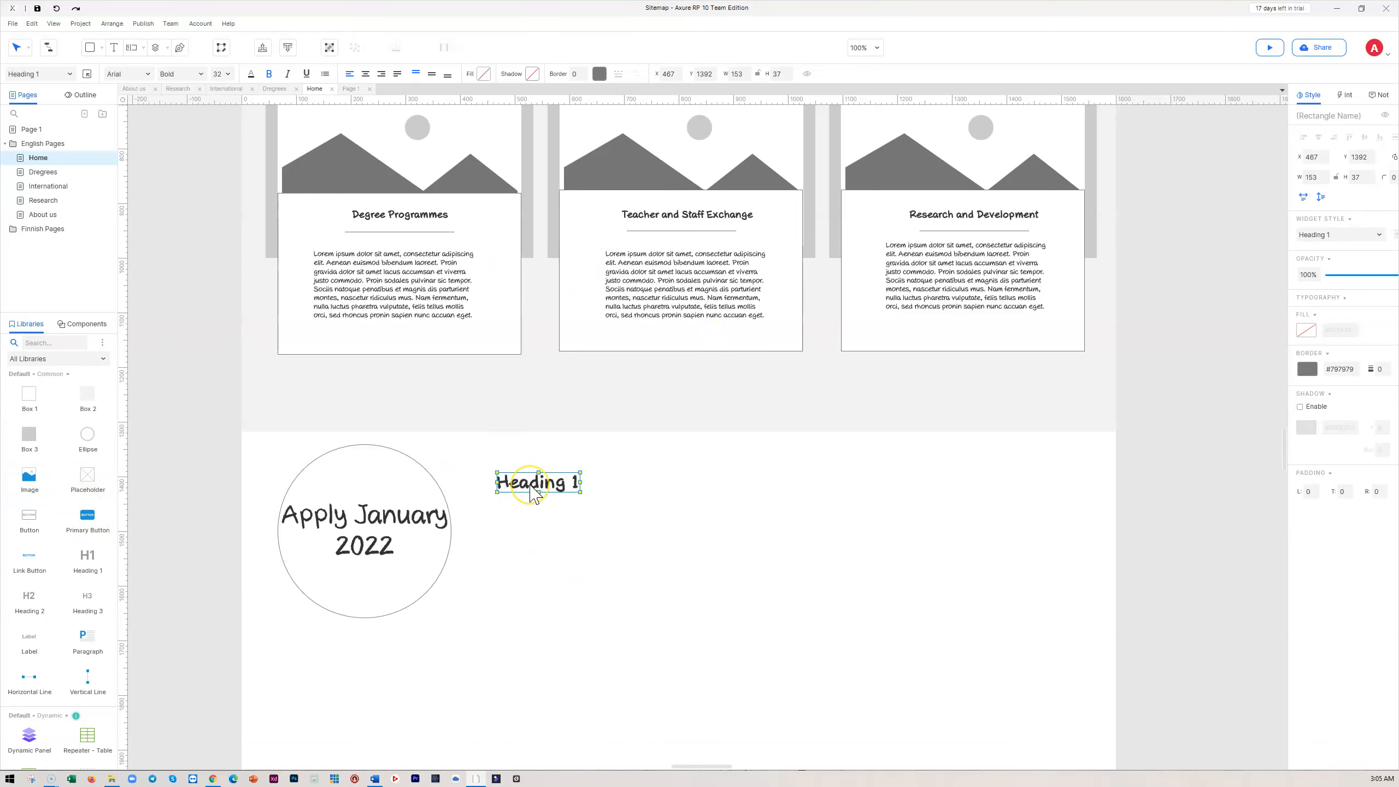
pyautogui.doubleClick(531, 492)
pyautogui.write('Apply for our degree programmes in English')
pyautogui.click(639, 549)
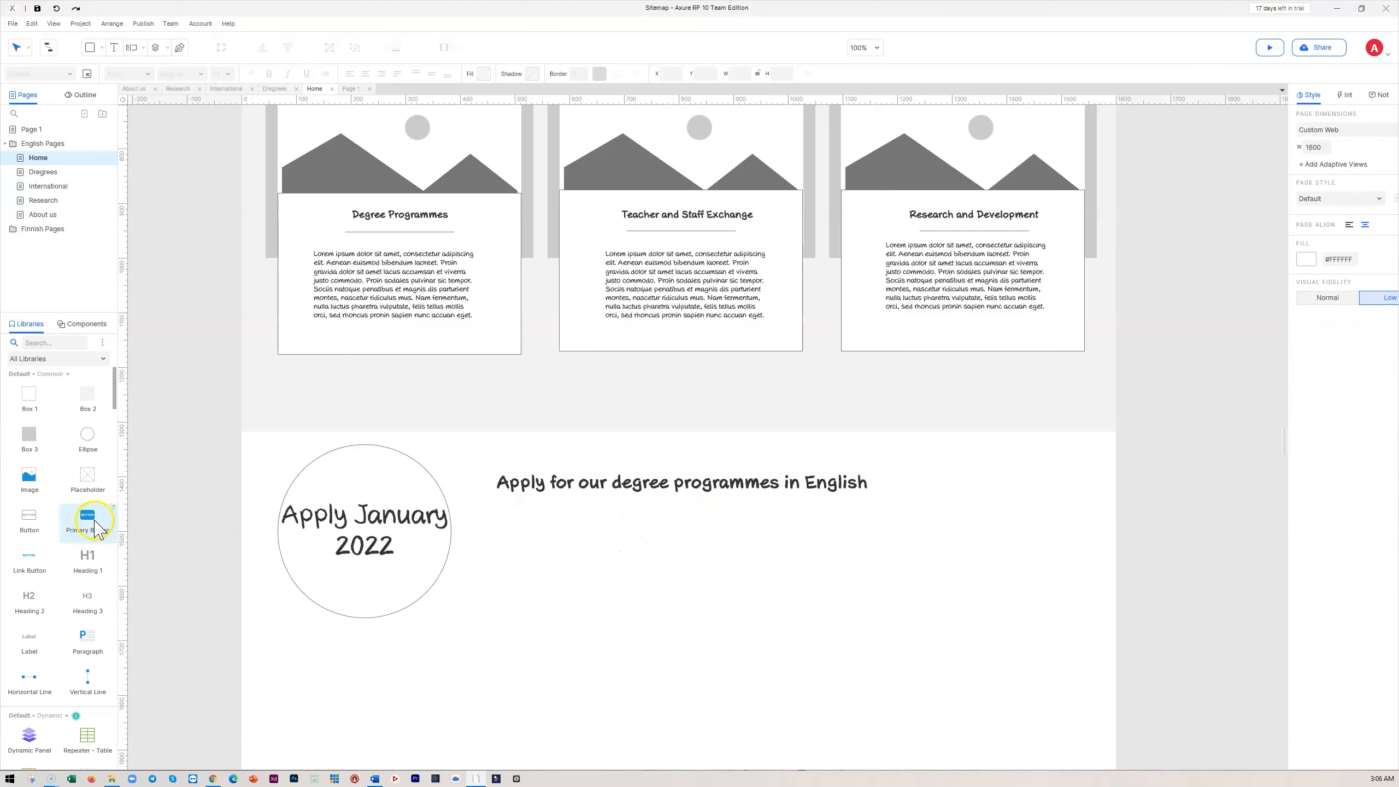
# - Add a lorem ipsum paragraph about 686 × 60 beneath the degree programmes heading and place a button below it
pyautogui.moveTo(87, 639); pyautogui.dragTo(494, 506)
pyautogui.moveTo(658, 537); pyautogui.dragTo(868, 551)
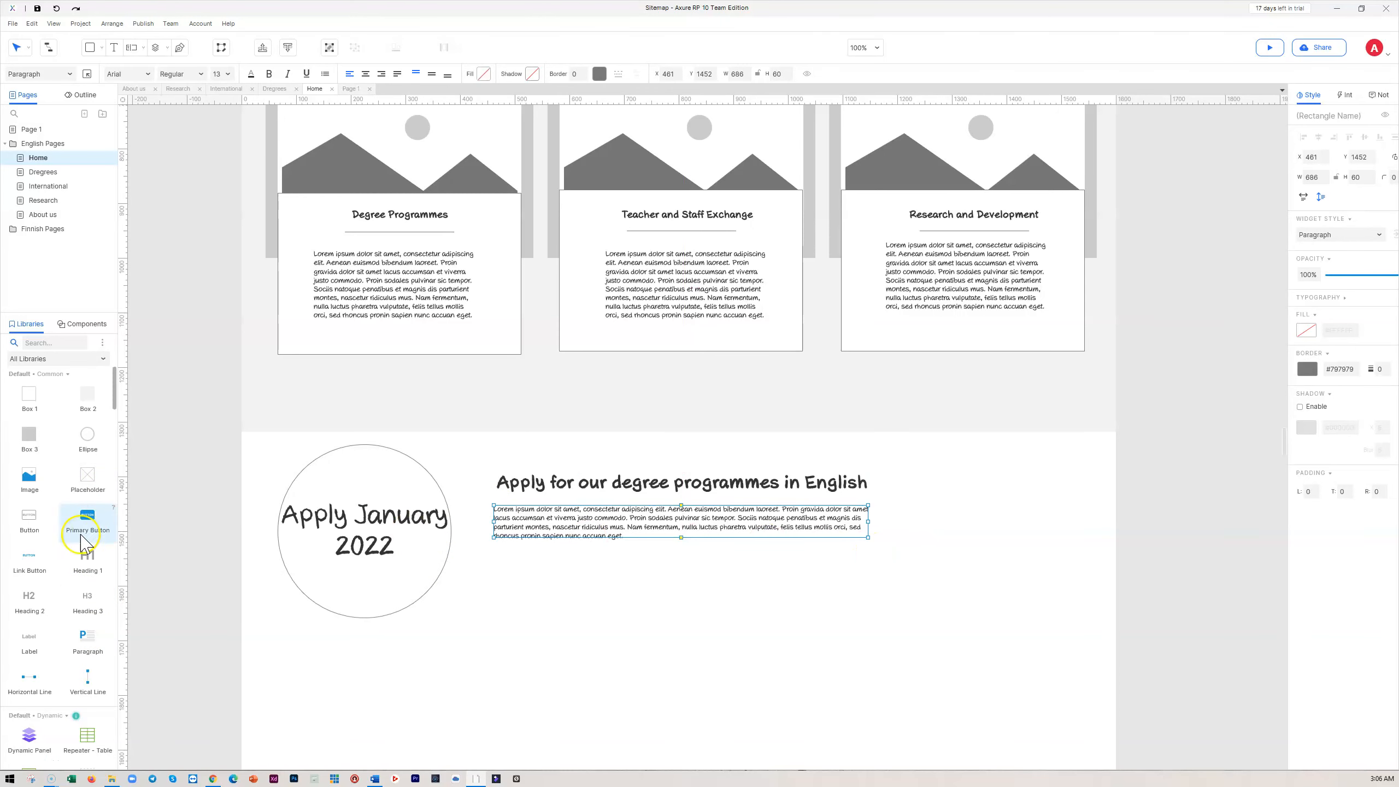
pyautogui.moveTo(30, 529); pyautogui.dragTo(492, 579)
pyautogui.click(726, 585)
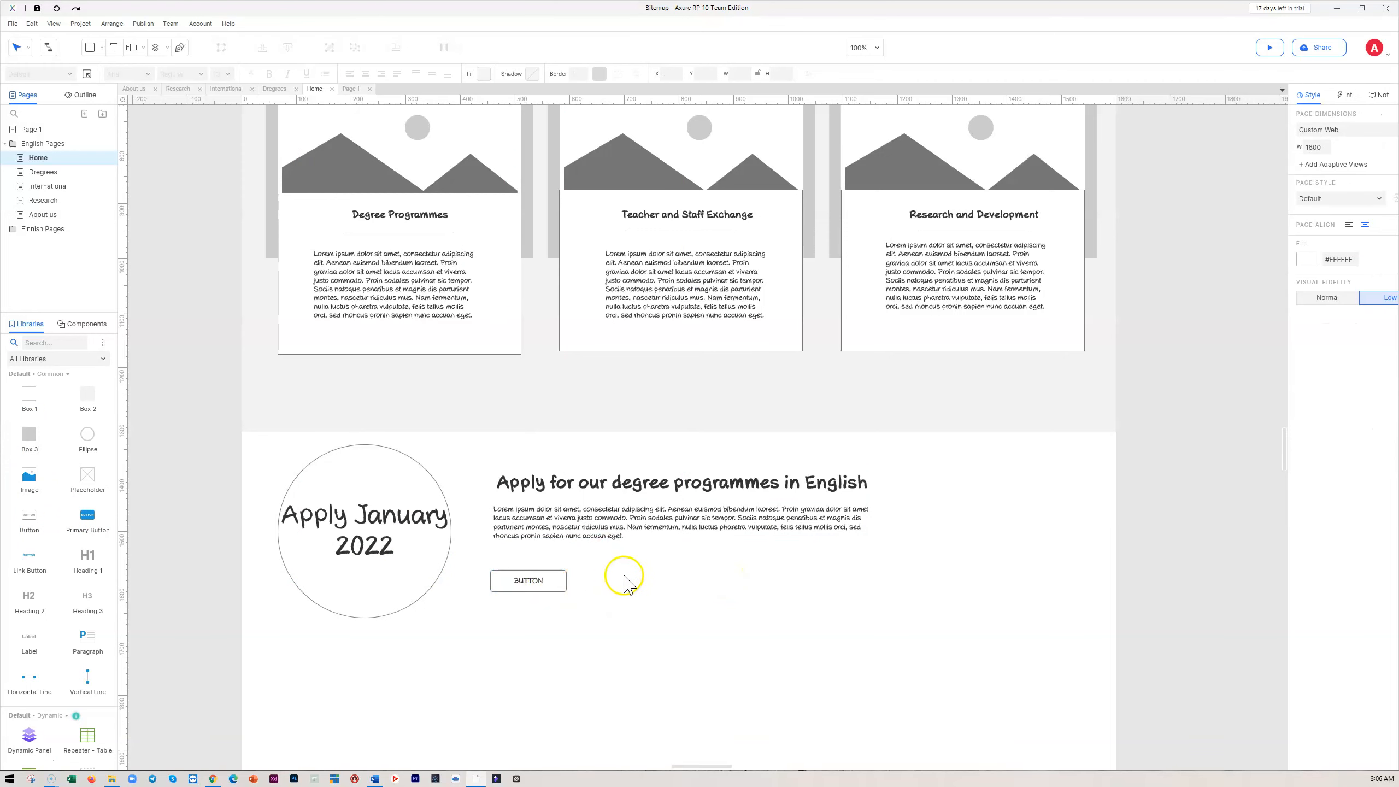
# - Add a grey Box 3 of about 1608 × 425 at X 0, Y 1318 and send it behind the application content
pyautogui.scroll(-2, 628, 579)
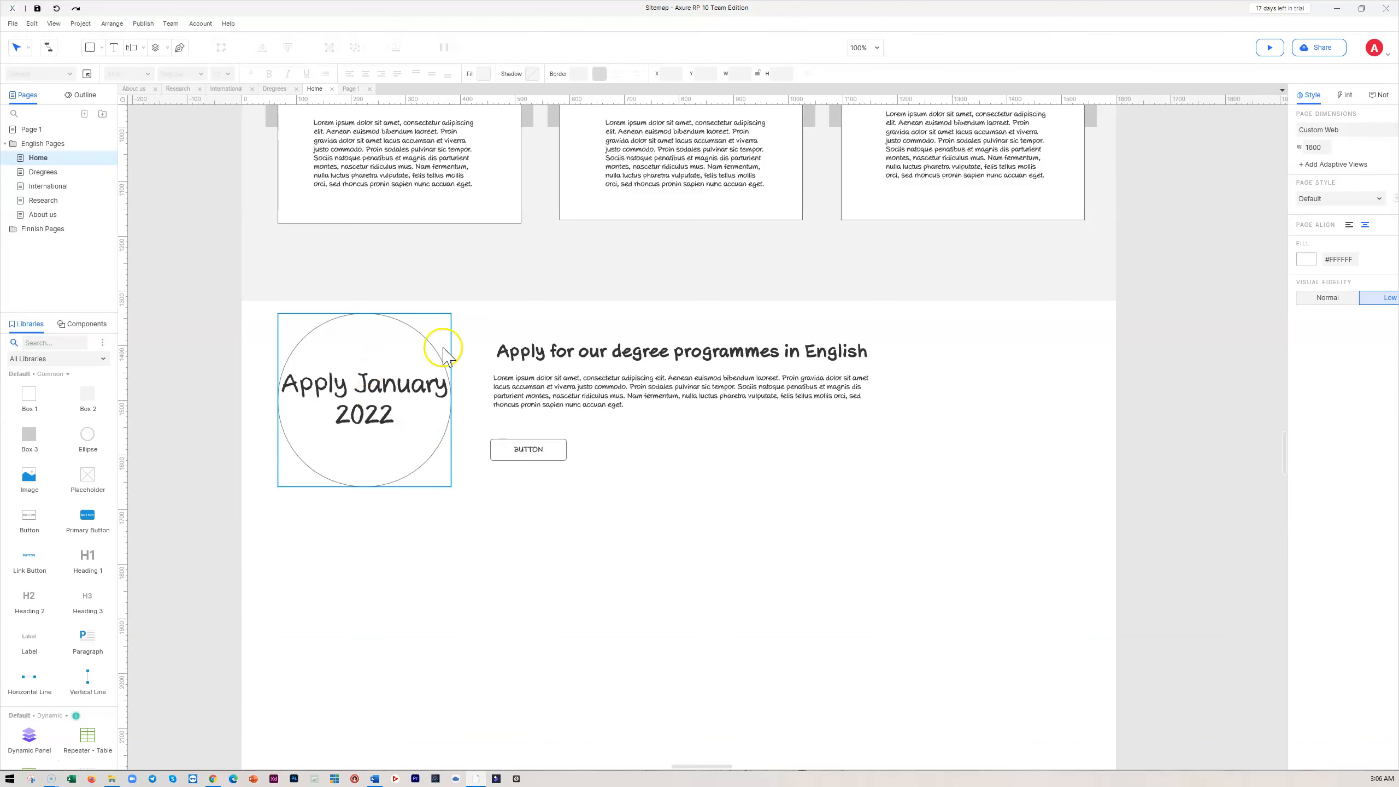
pyautogui.moveTo(30, 436); pyautogui.dragTo(243, 303)
pyautogui.moveTo(406, 348); pyautogui.dragTo(1120, 421)
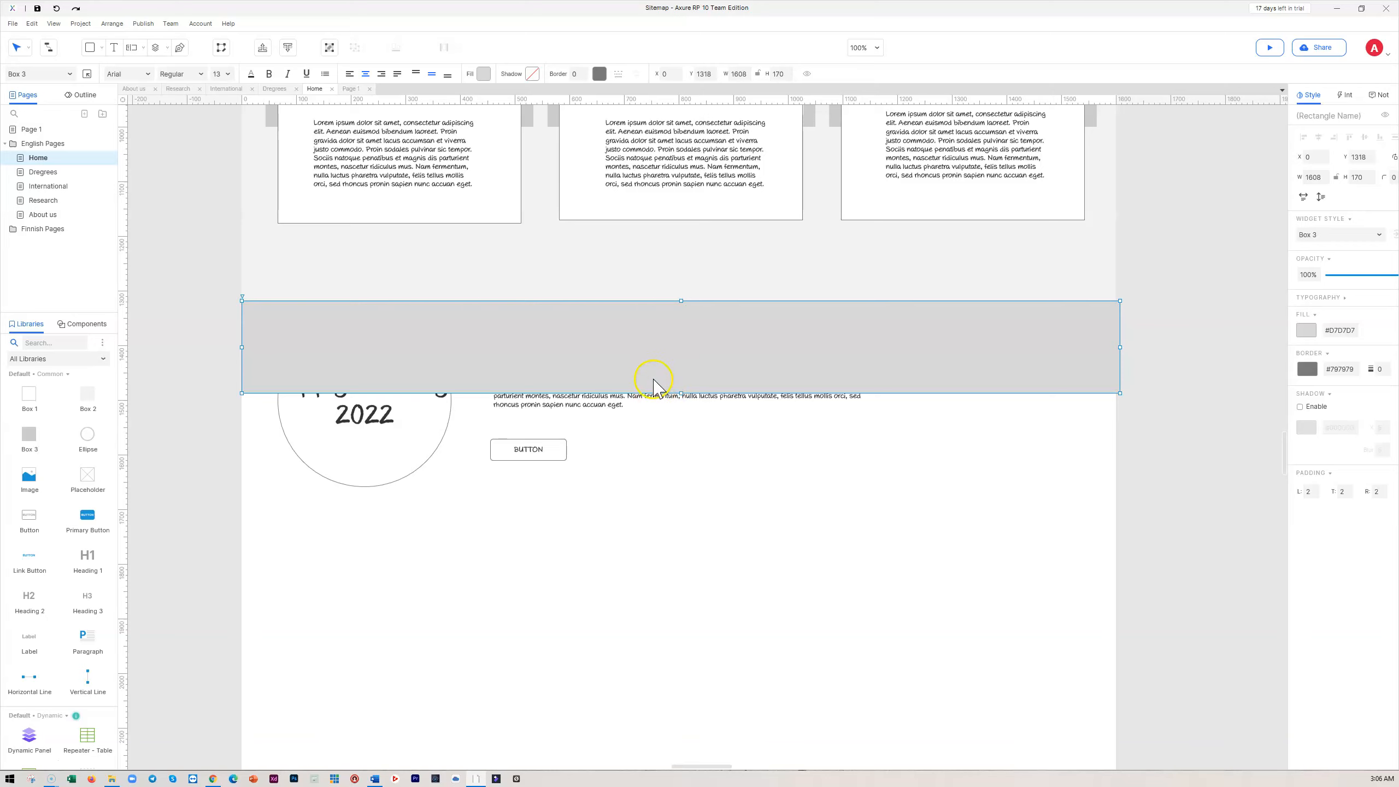
pyautogui.moveTo(682, 393); pyautogui.dragTo(684, 532)
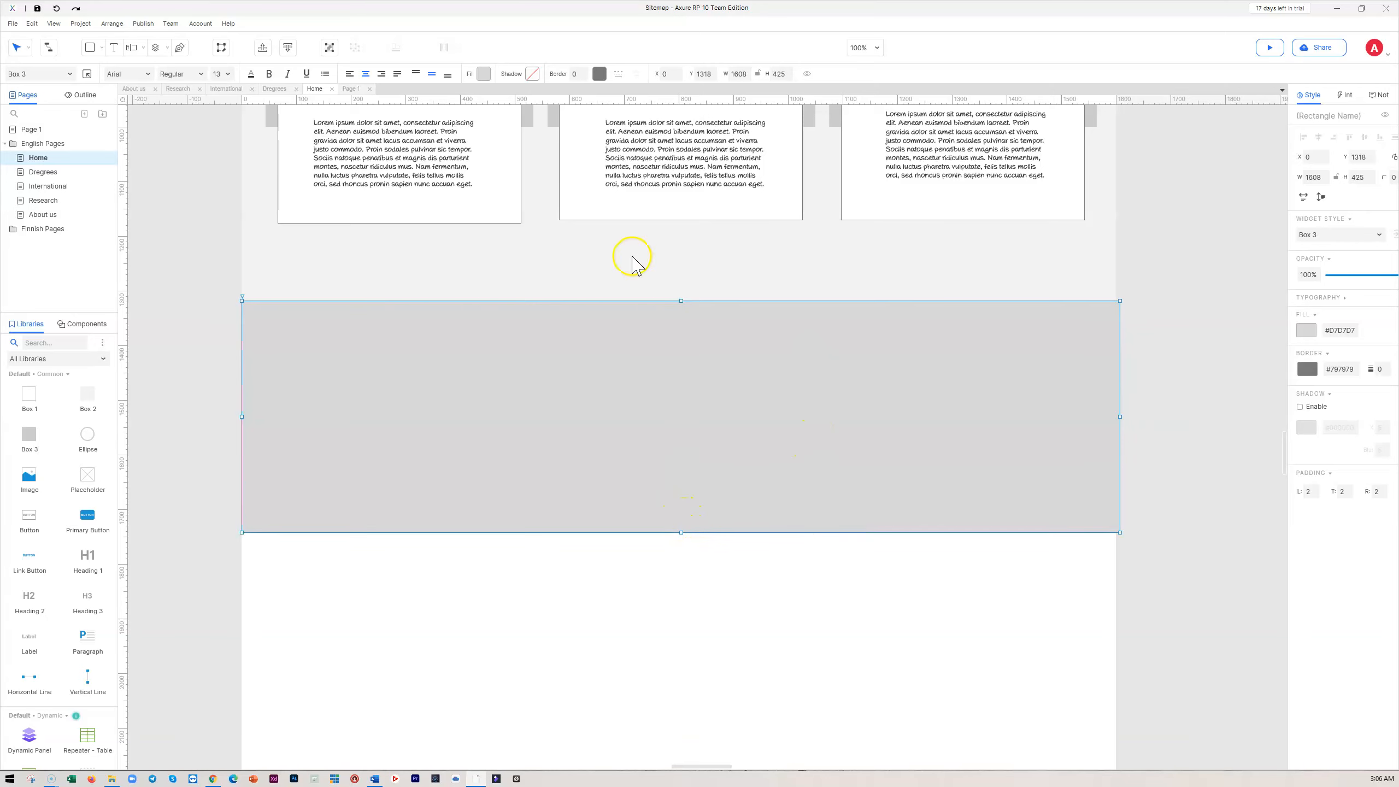
pyautogui.click(287, 48)
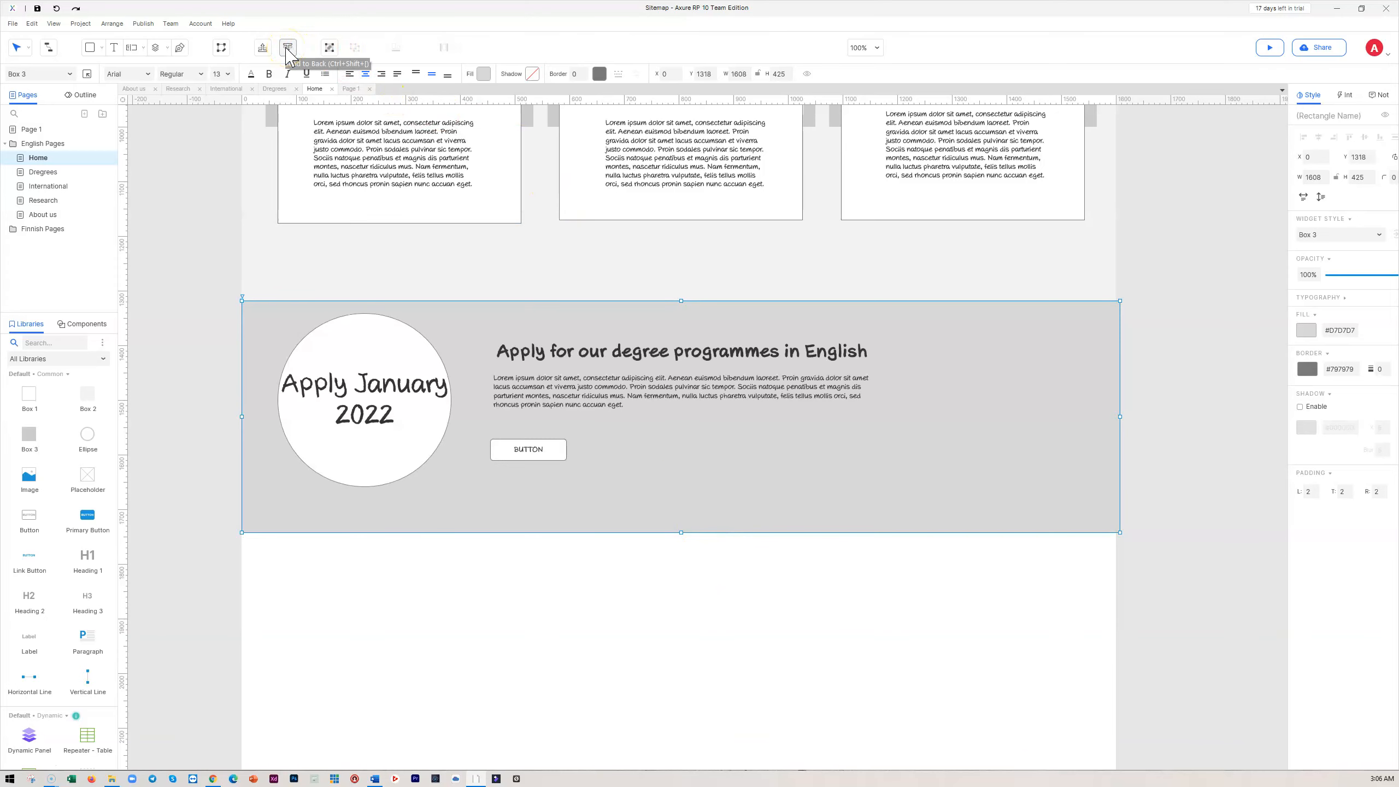
pyautogui.click(683, 621)
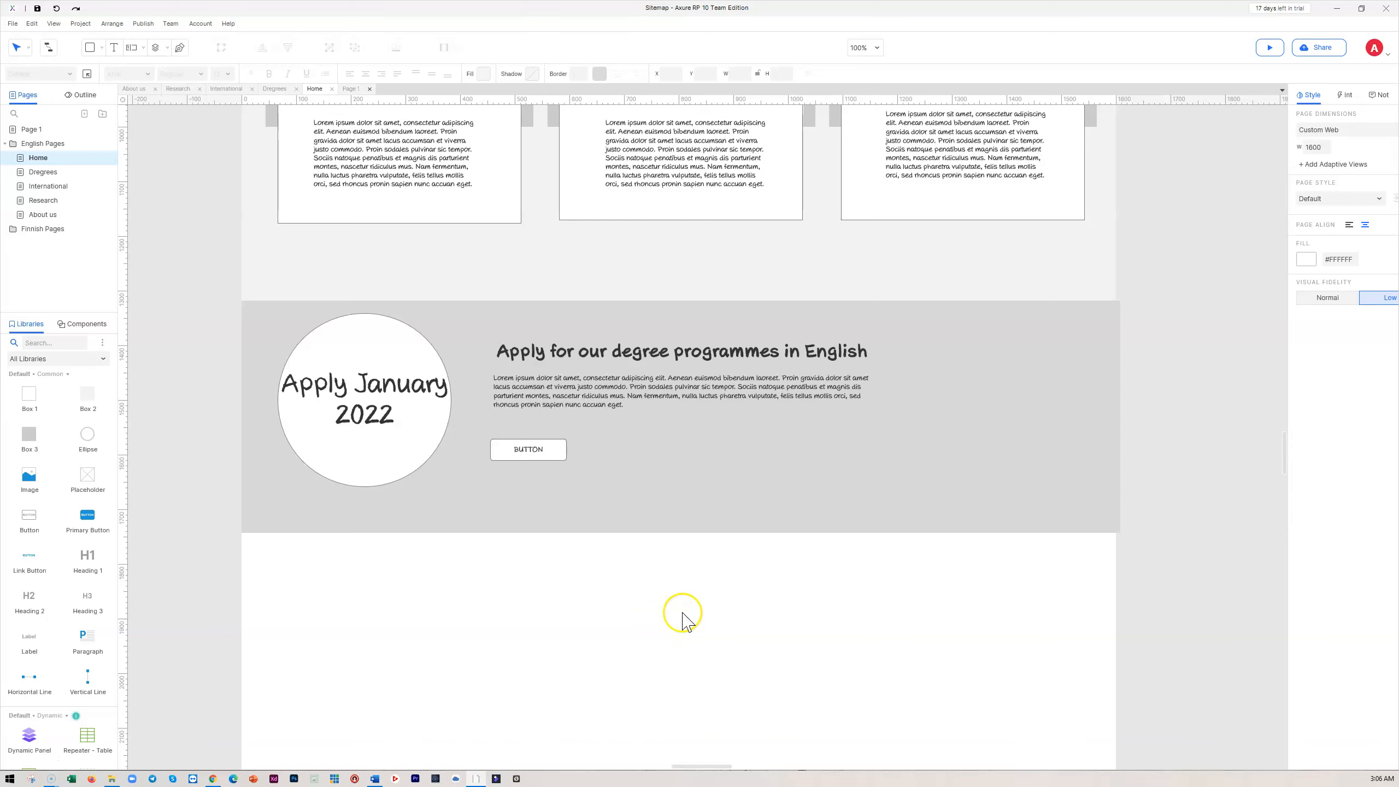
# - Set the border width of the "Apply January 2022" circle to 0
pyautogui.click(527, 403)
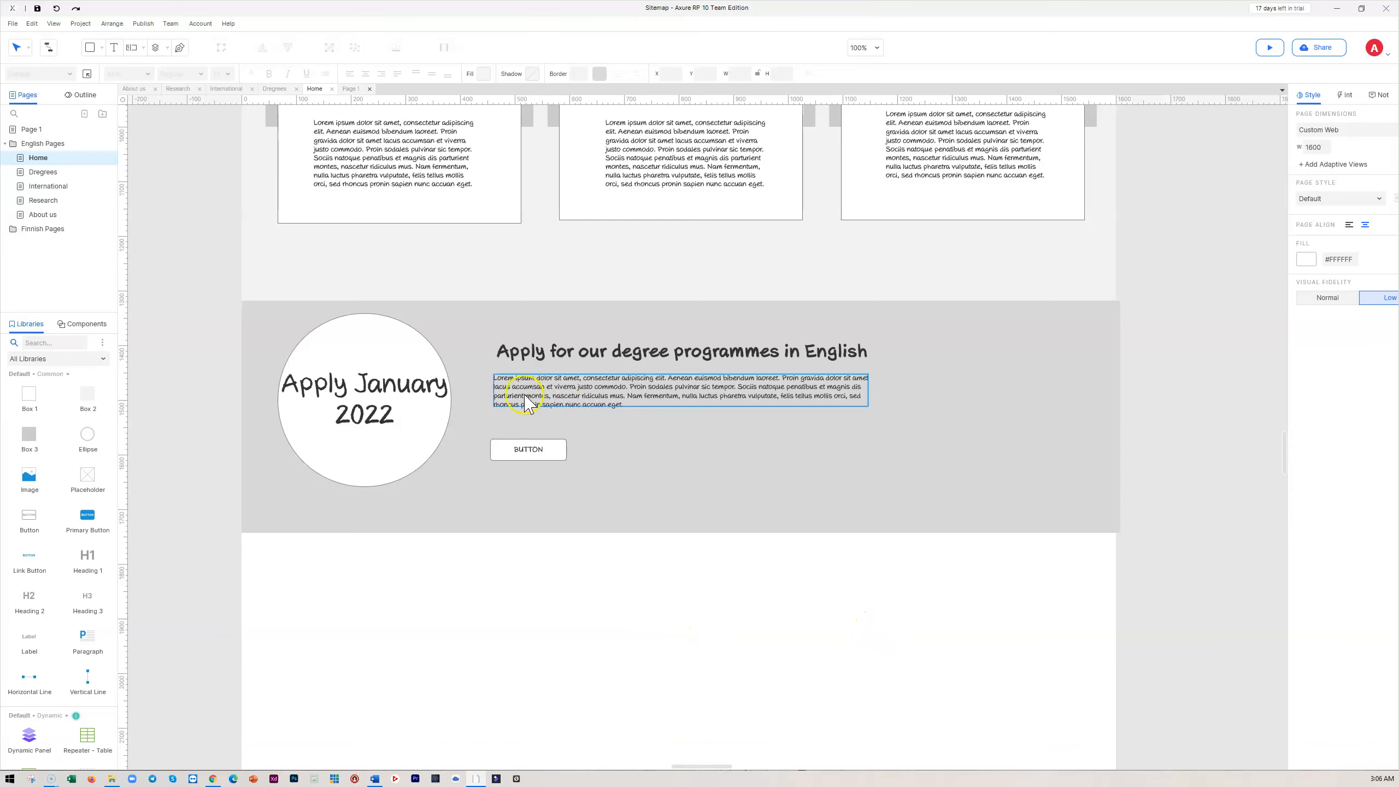
pyautogui.click(400, 380)
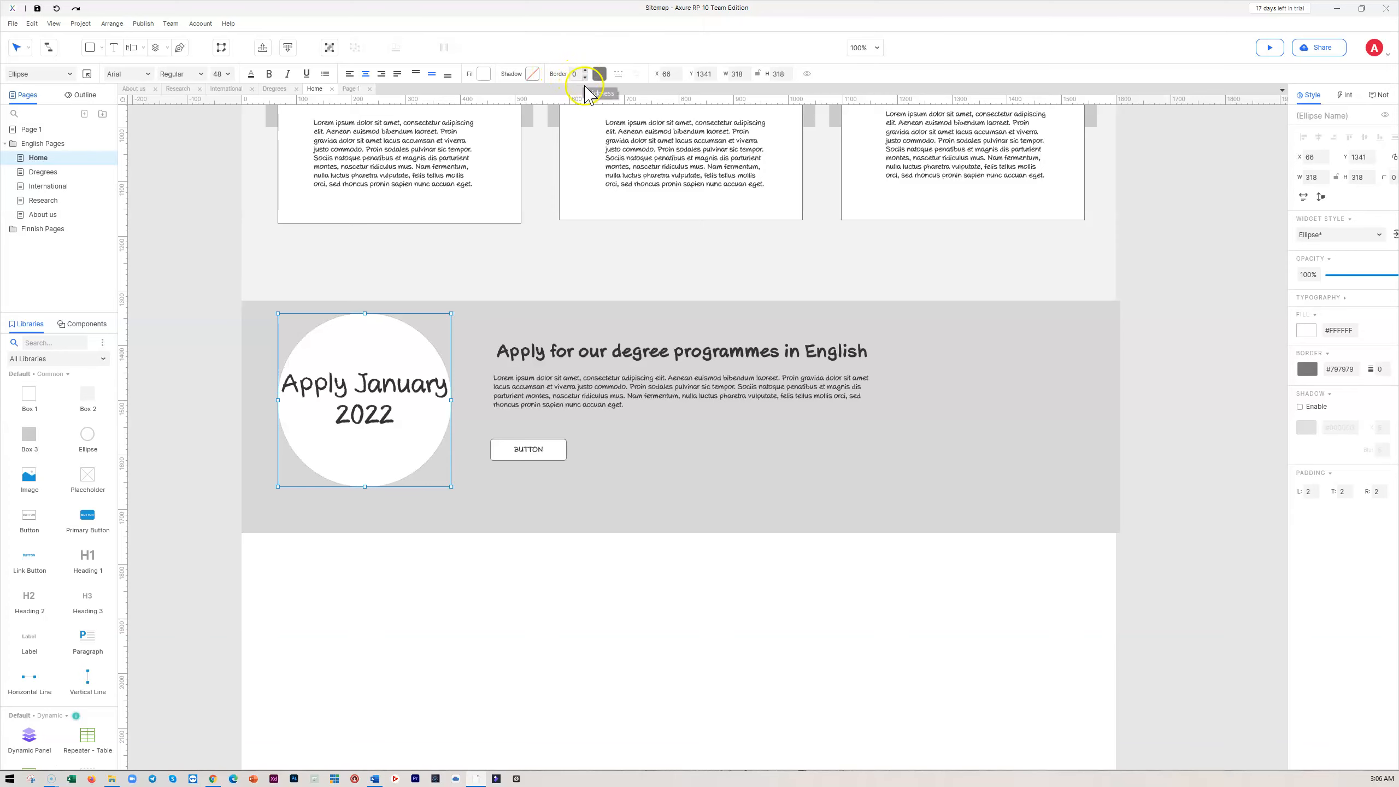
pyautogui.click(549, 560)
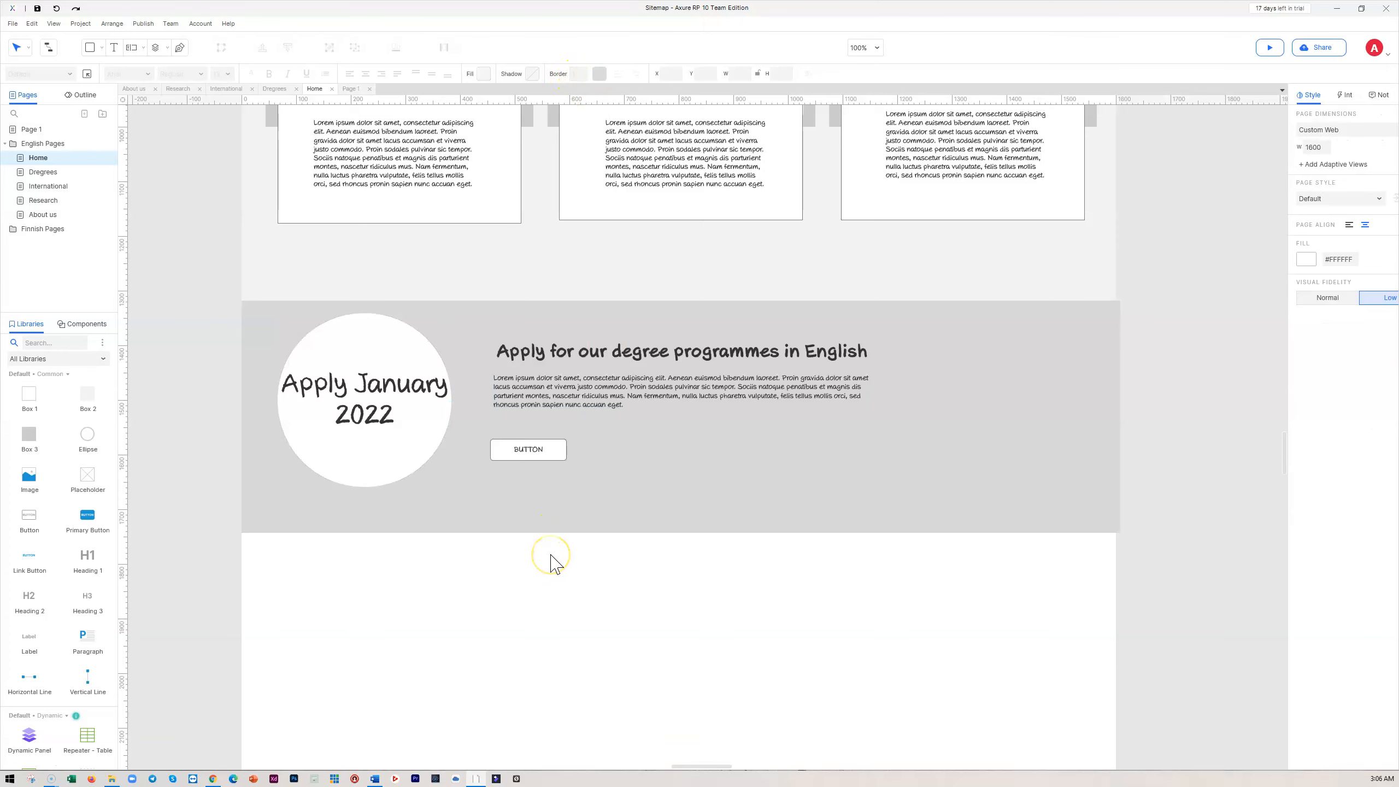
# - Copy the "WHAT ARE YOU INTERESTED IN?" heading with its two side lines to below the grey band, at about X 11, Y 1796
pyautogui.scroll(3, 562, 547)
pyautogui.scroll(-4, 562, 546)
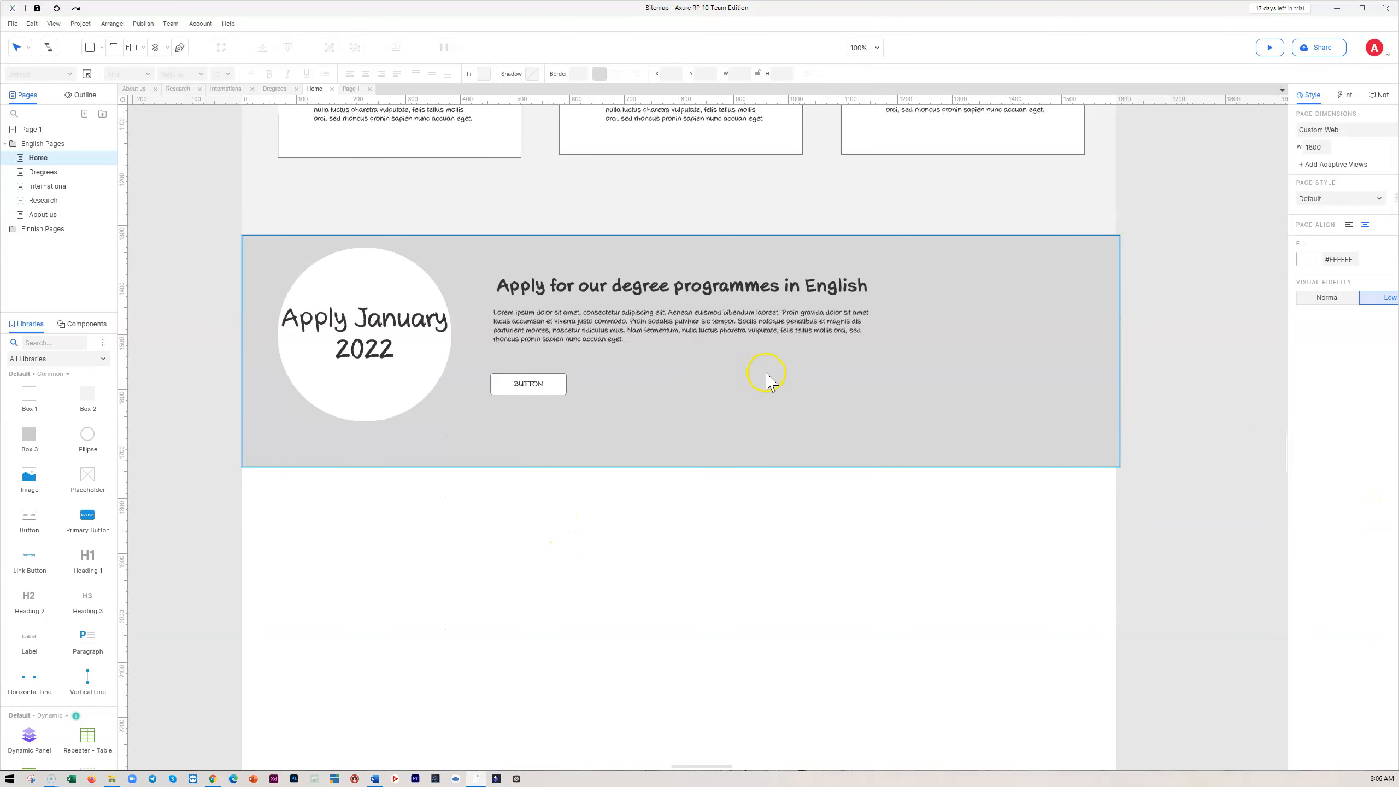
pyautogui.scroll(7, 770, 376)
pyautogui.moveTo(1152, 263); pyautogui.dragTo(128, 227)
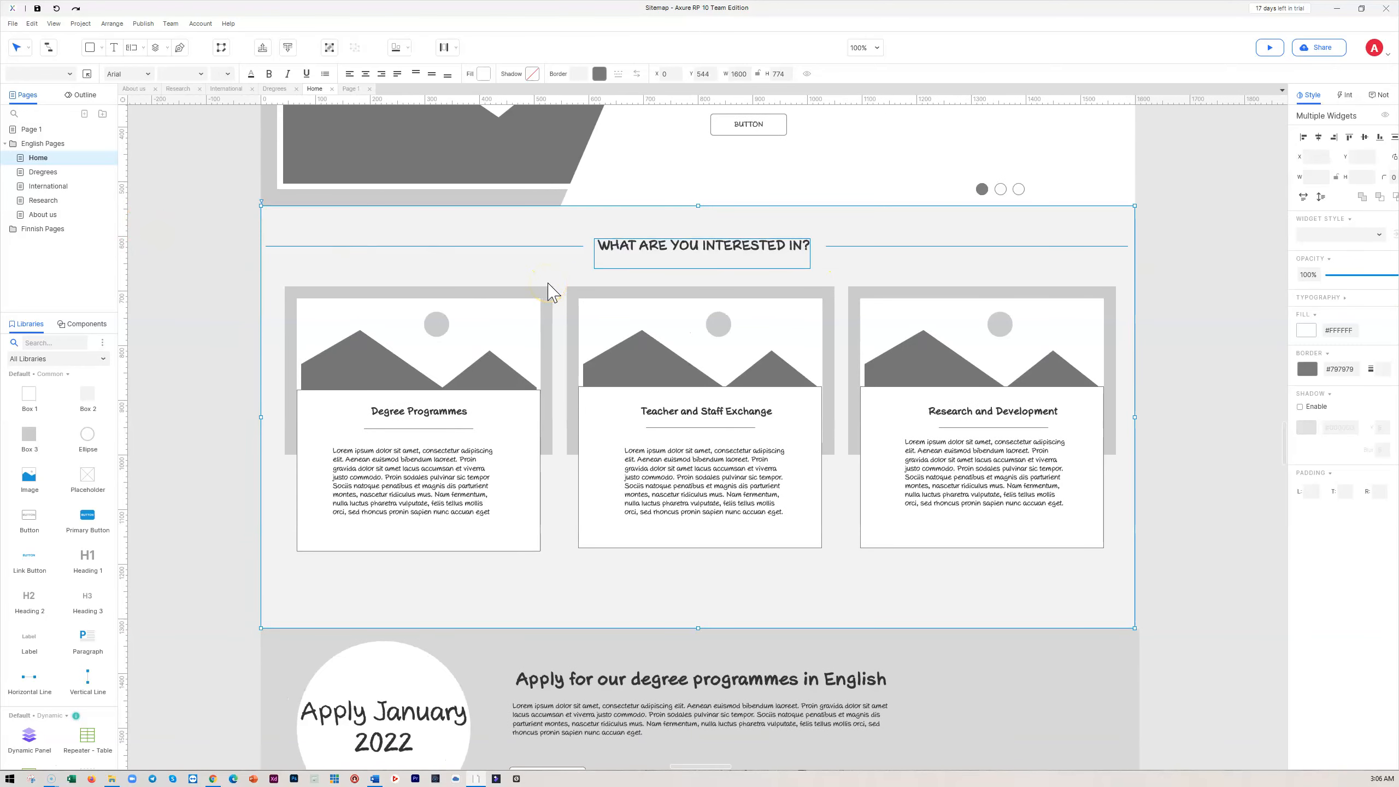
pyautogui.keyDown('shift'); pyautogui.click(492, 228); pyautogui.keyUp('shift')
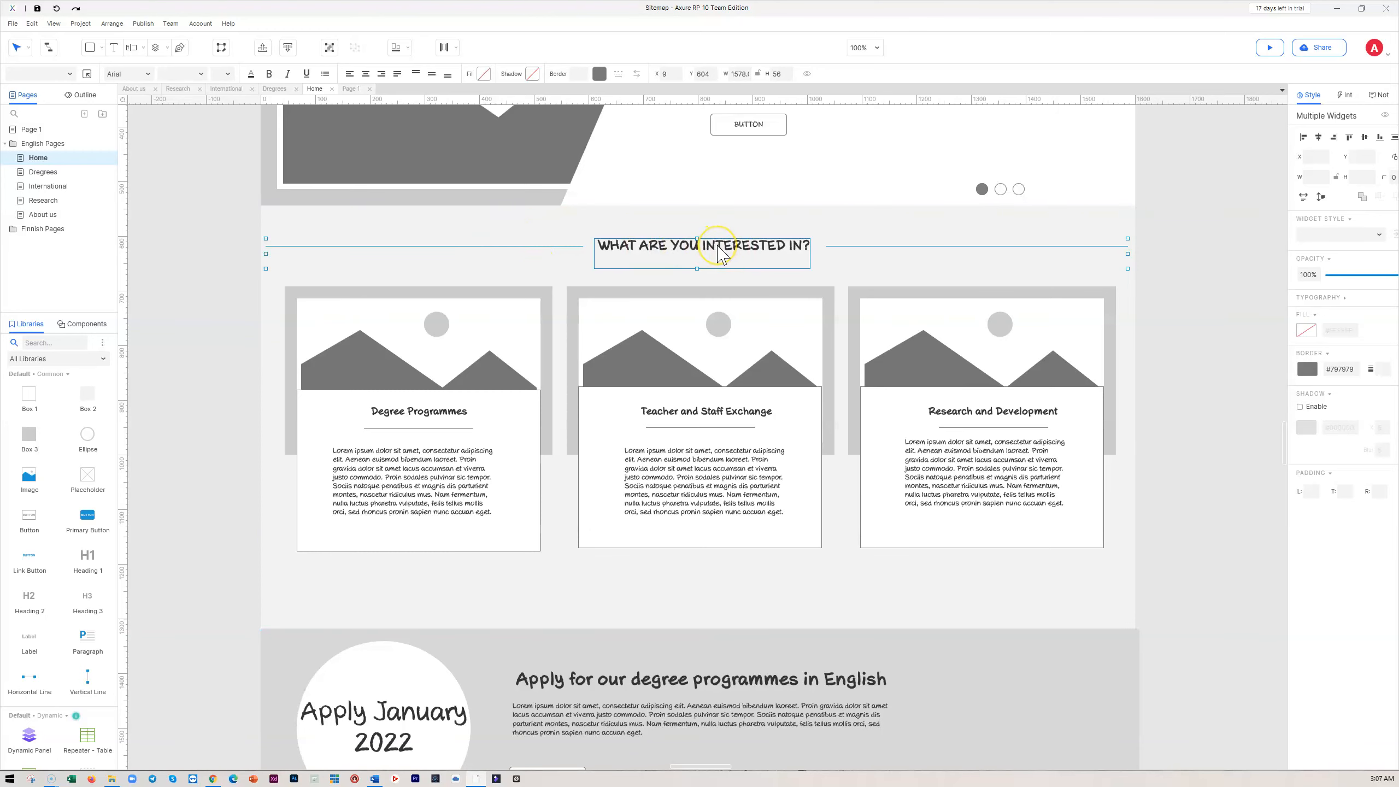
pyautogui.moveTo(726, 334); pyautogui.dragTo(725, 594)
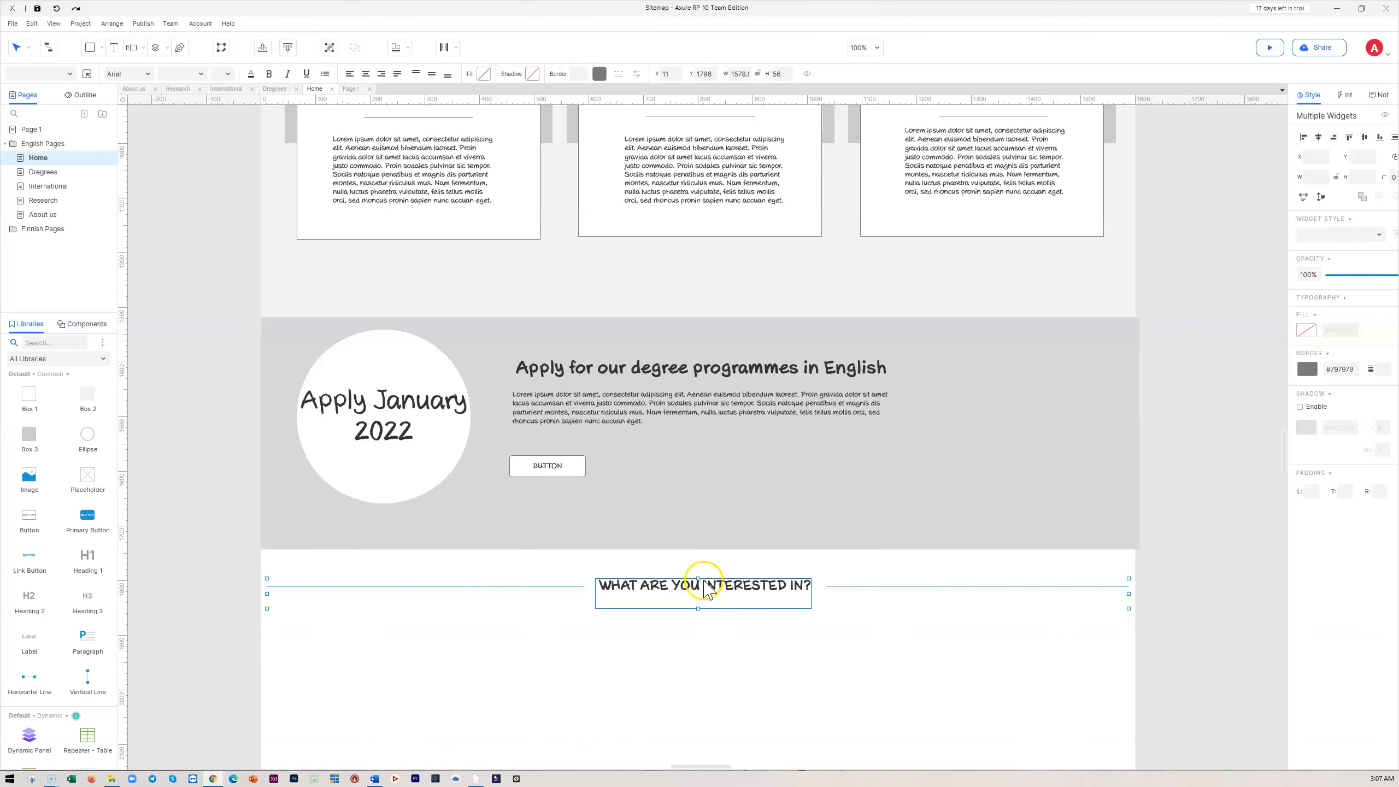
# - Retitle the copied section heading "TOPICAL IN LAUREA RIGHT NOW"
pyautogui.doubleClick(700, 589)
pyautogui.write('TOPICAL IN LAUREA RIGHT NOW')
pyautogui.click(890, 667)
# - Add a 300 × 34 placeholder at about X 60, Y 1843 below the topical heading and label it "NEWS: DATE"
pyautogui.scroll(-3, 893, 659)
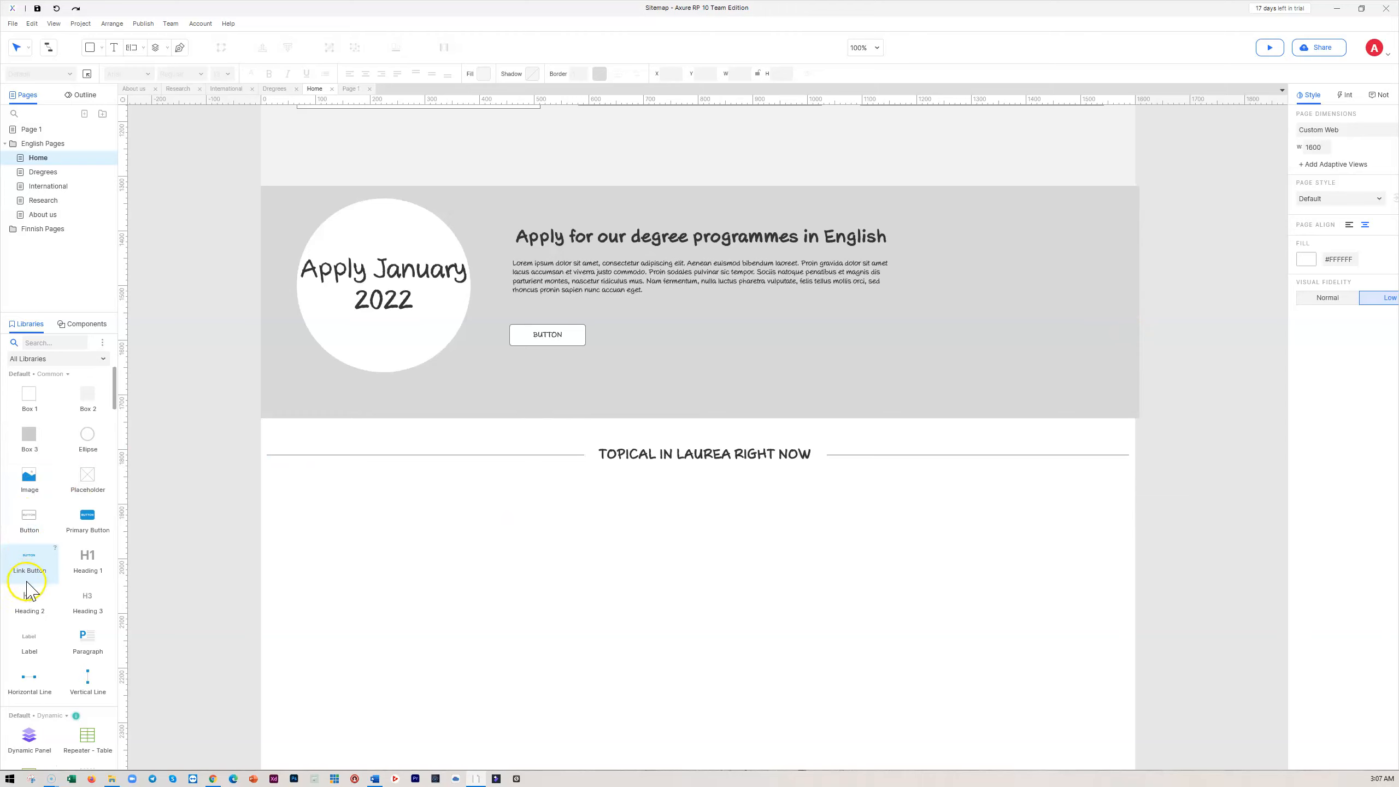
pyautogui.moveTo(86, 478); pyautogui.dragTo(293, 481)
pyautogui.moveTo(456, 576); pyautogui.dragTo(380, 496)
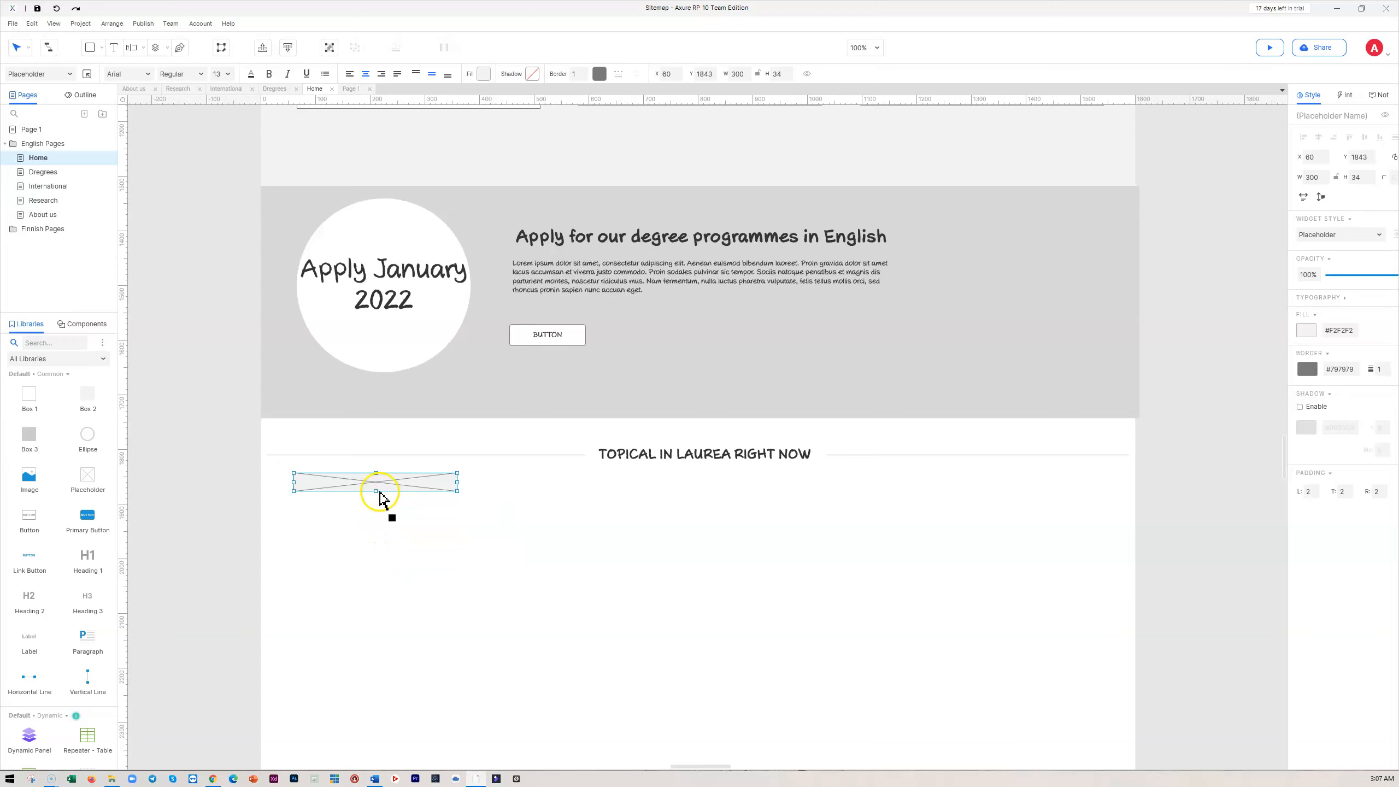
pyautogui.doubleClick(377, 483)
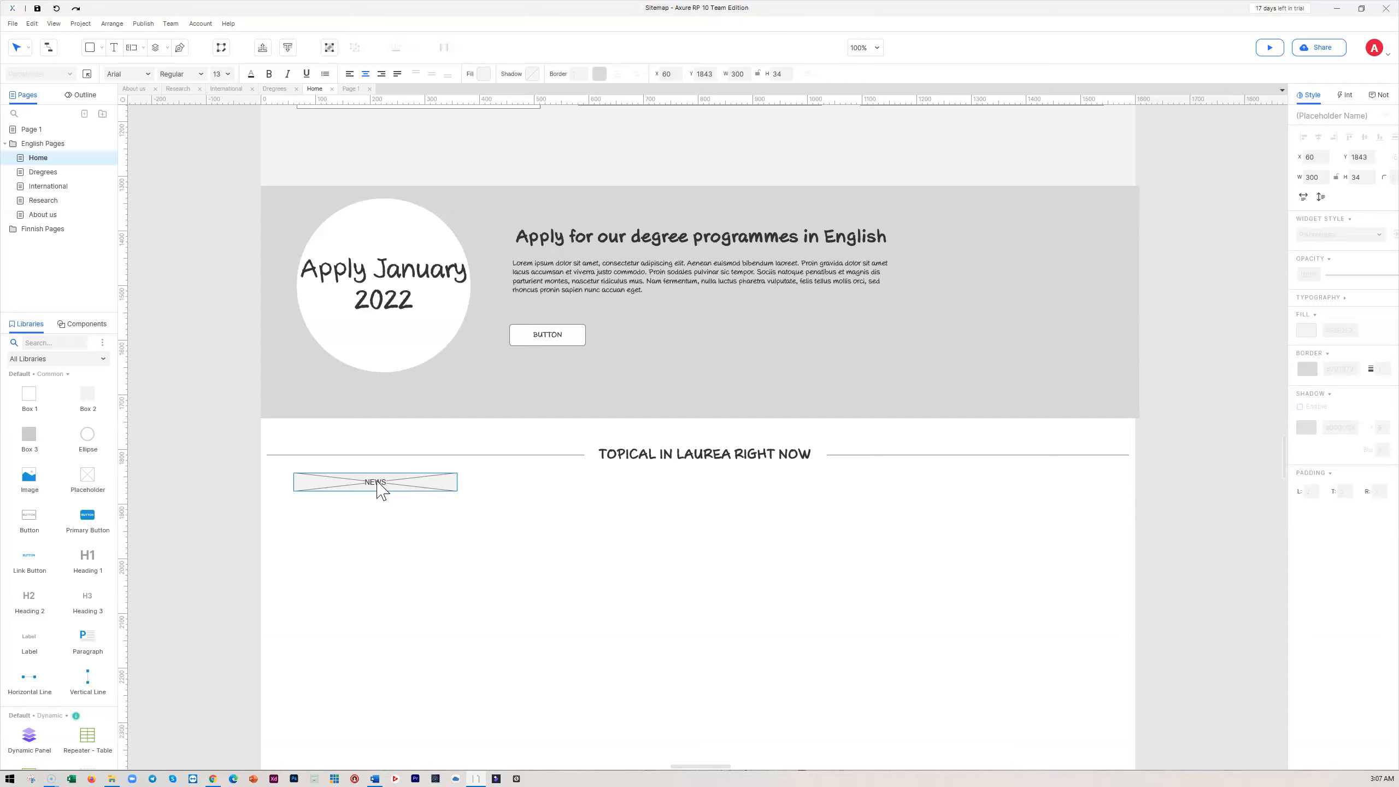
pyautogui.write('NEWS: DATE')
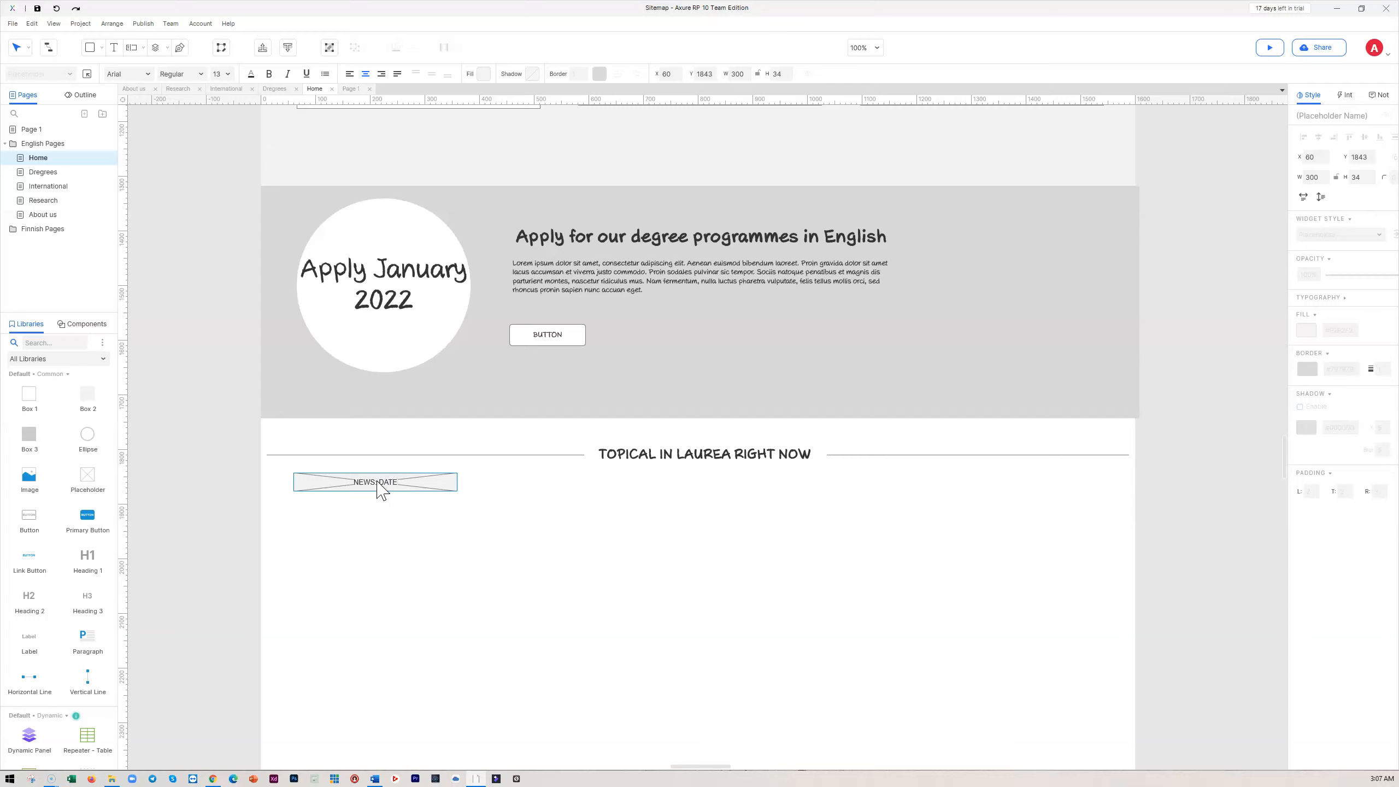
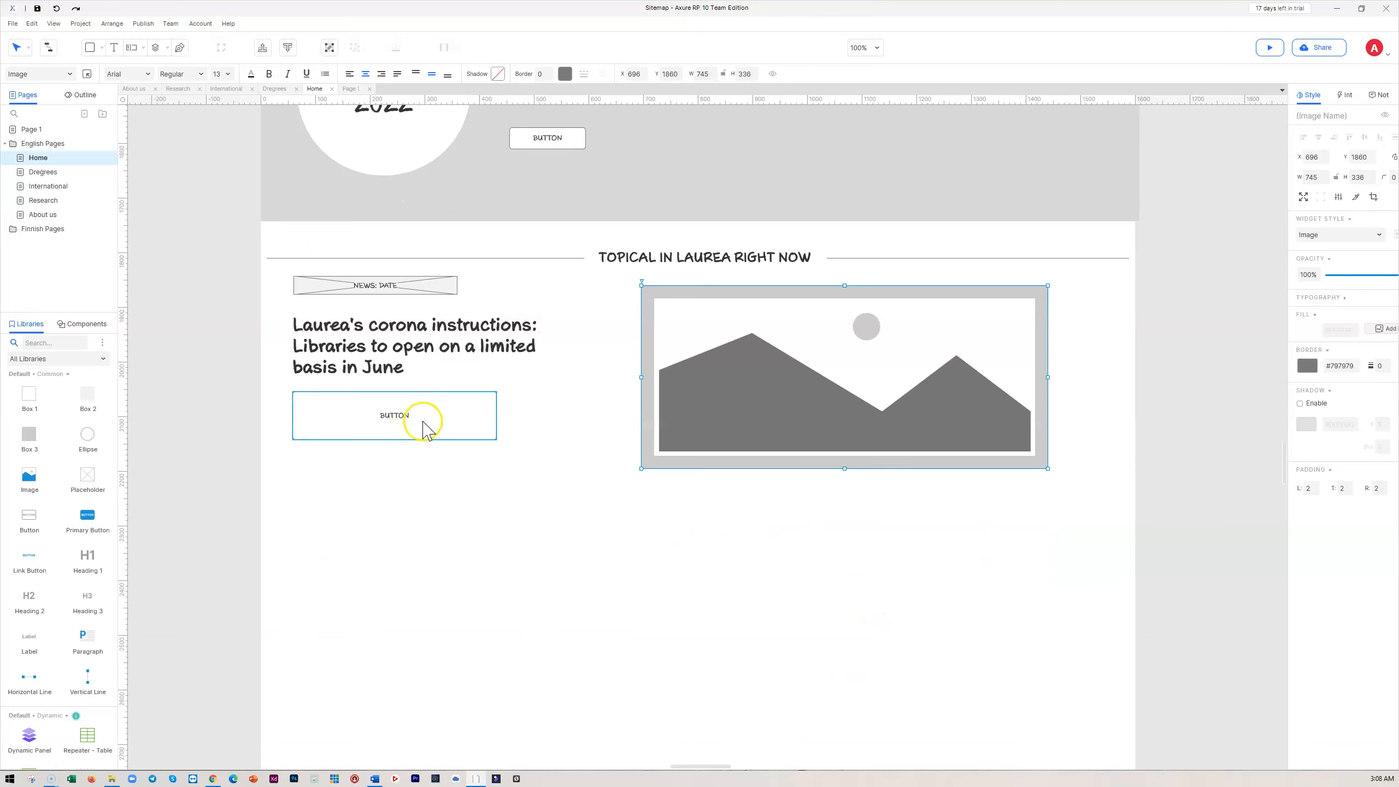
# - Move the corona instructions headline and the button beneath it slightly down, and shorten the button from its upper edge
pyautogui.moveTo(406, 378); pyautogui.dragTo(410, 414)
pyautogui.click(411, 437)
pyautogui.click(395, 425)
pyautogui.click(396, 423)
pyautogui.click(395, 441)
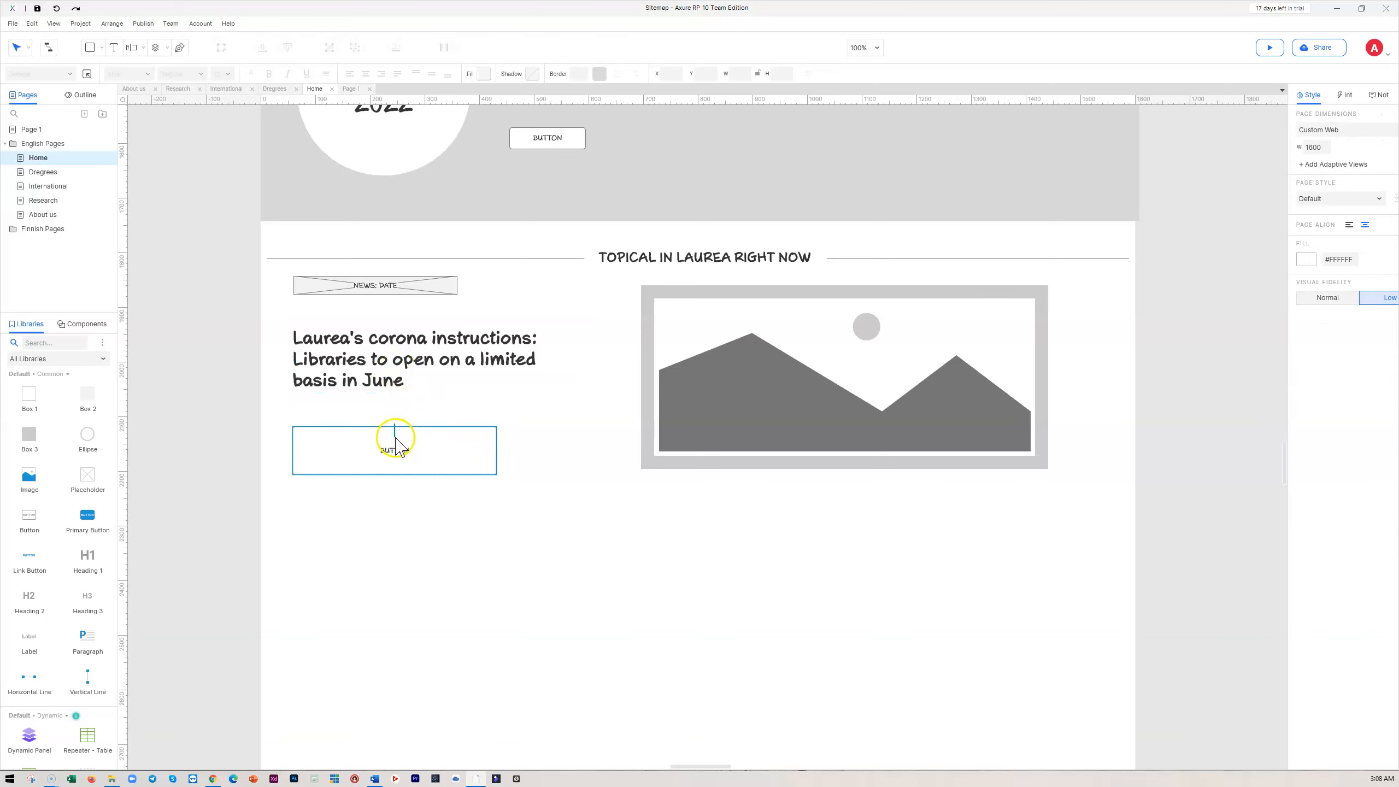
pyautogui.moveTo(395, 427); pyautogui.dragTo(396, 440)
pyautogui.click(490, 516)
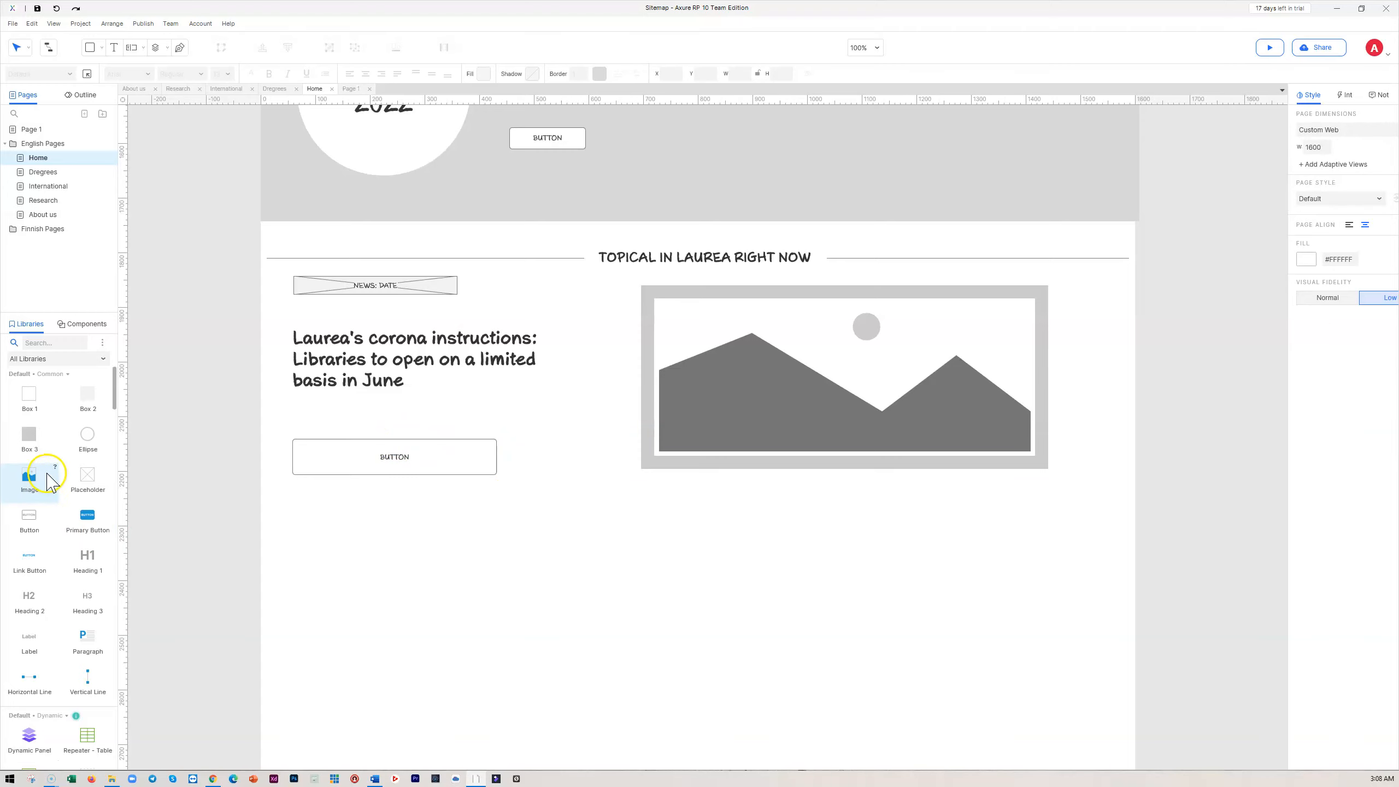
# - Add two vertical lines 200 high below the news item at Y 2326, at about X 524 and X 1065
pyautogui.scroll(-3, 50, 482)
pyautogui.moveTo(87, 553); pyautogui.dragTo(547, 541)
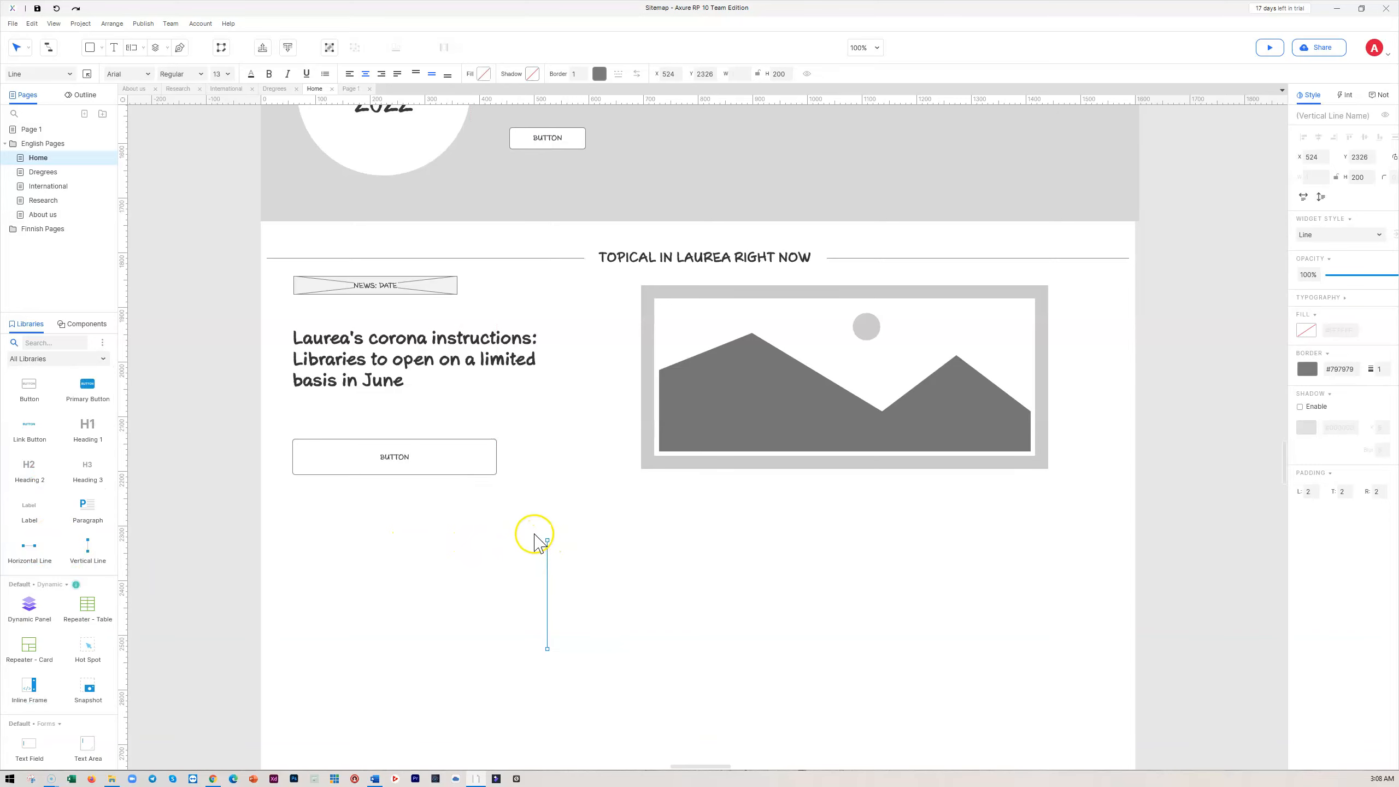
pyautogui.moveTo(88, 551); pyautogui.dragTo(841, 543)
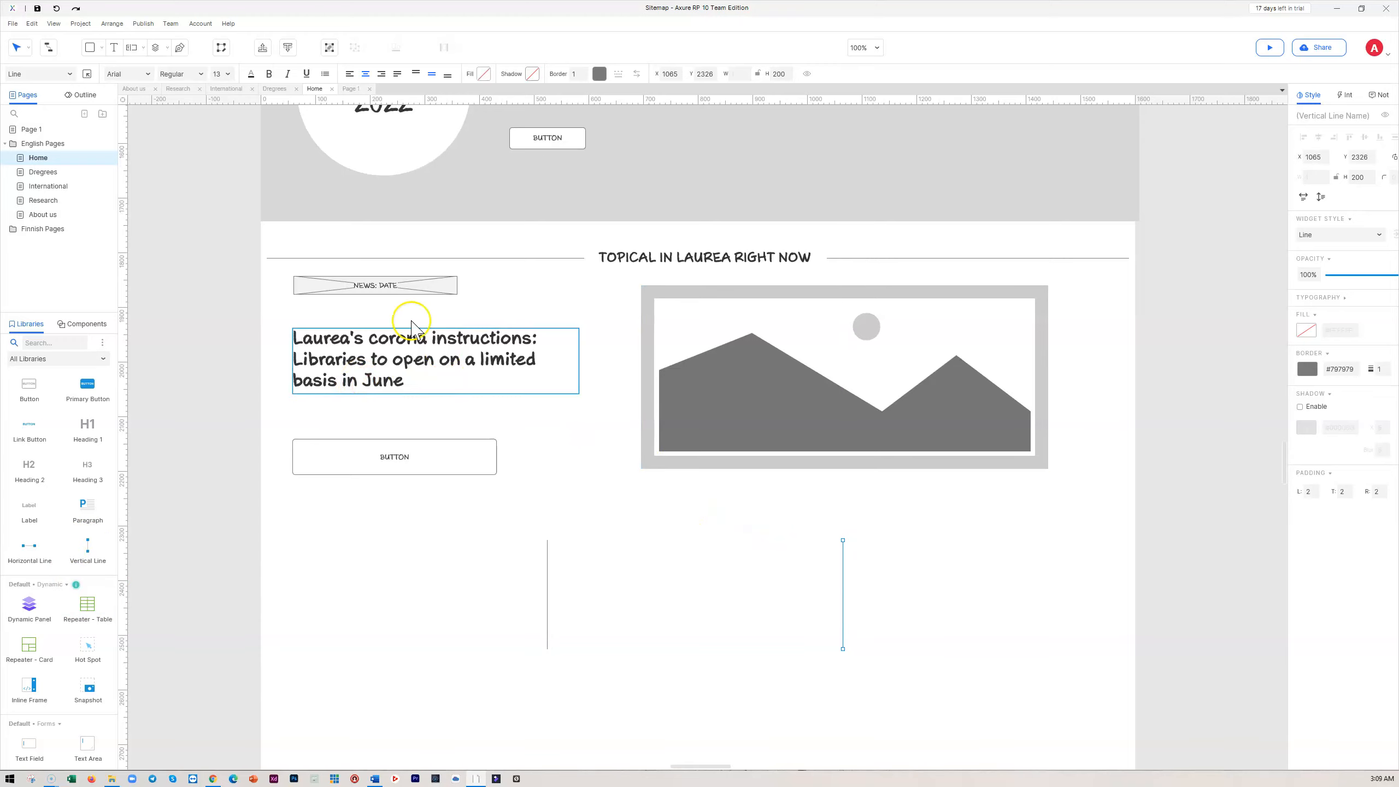
# - Copy the "NEWS: DATE" placeholder into each of the three columns below, at Y 2314 and about X 58, 549 and 1087
pyautogui.click(365, 292)
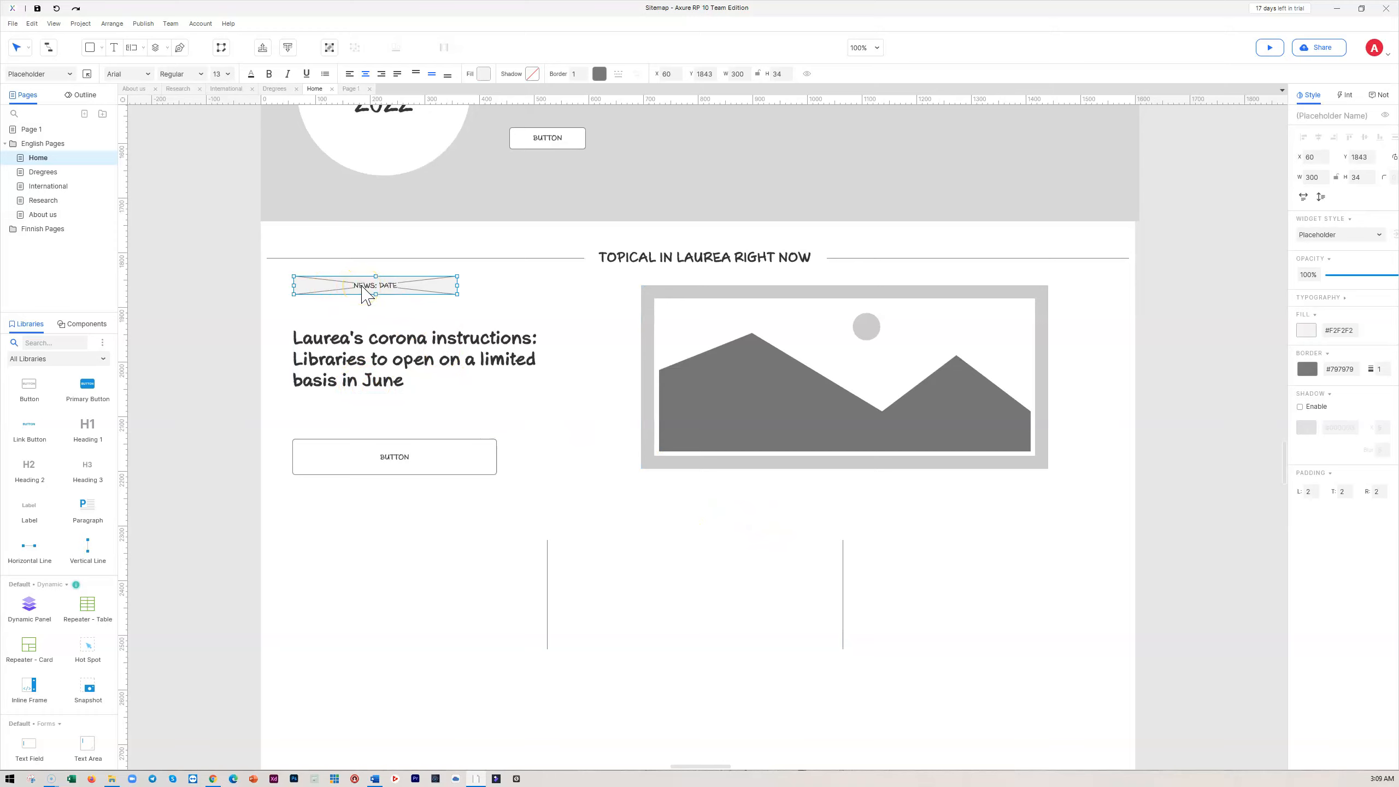
pyautogui.moveTo(364, 364); pyautogui.dragTo(633, 543)
pyautogui.moveTo(734, 542); pyautogui.dragTo(925, 543)
# - Relabel the first column's placeholder "STUDENT PROJECT: DATE" and the middle column's "STUDENT STORY: DATE"
pyautogui.click(374, 541)
pyautogui.click(378, 543)
pyautogui.click(375, 544)
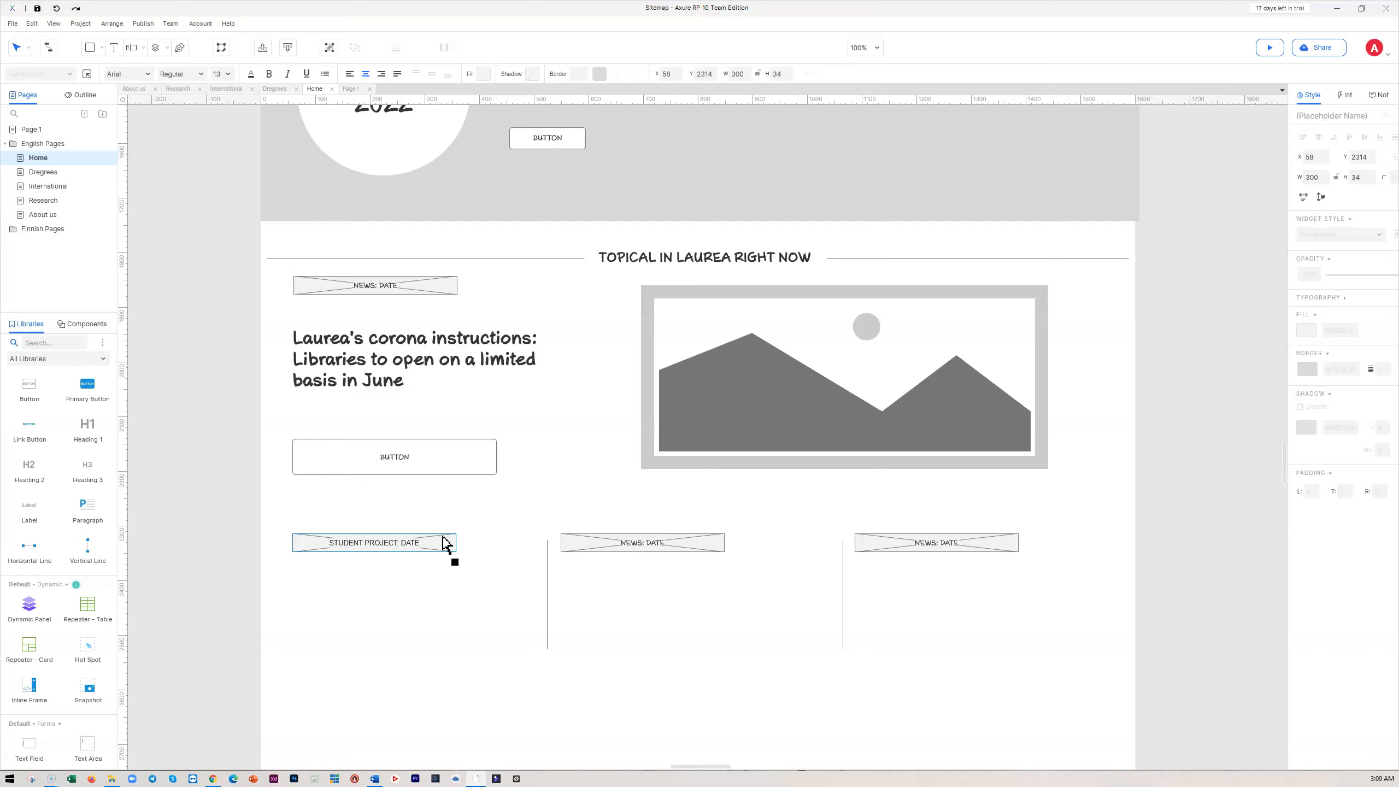
pyautogui.click(635, 541)
pyautogui.click(635, 543)
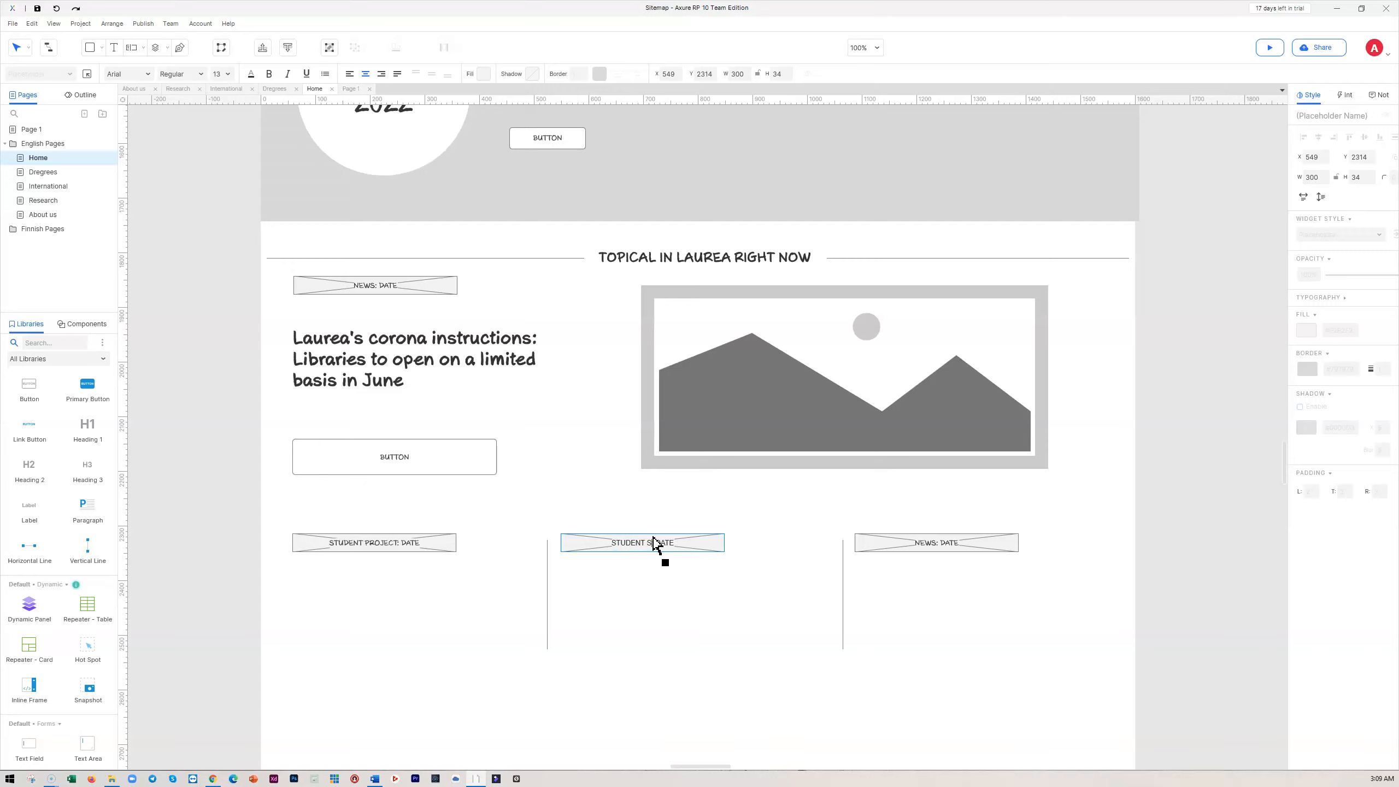
pyautogui.doubleClick(934, 543)
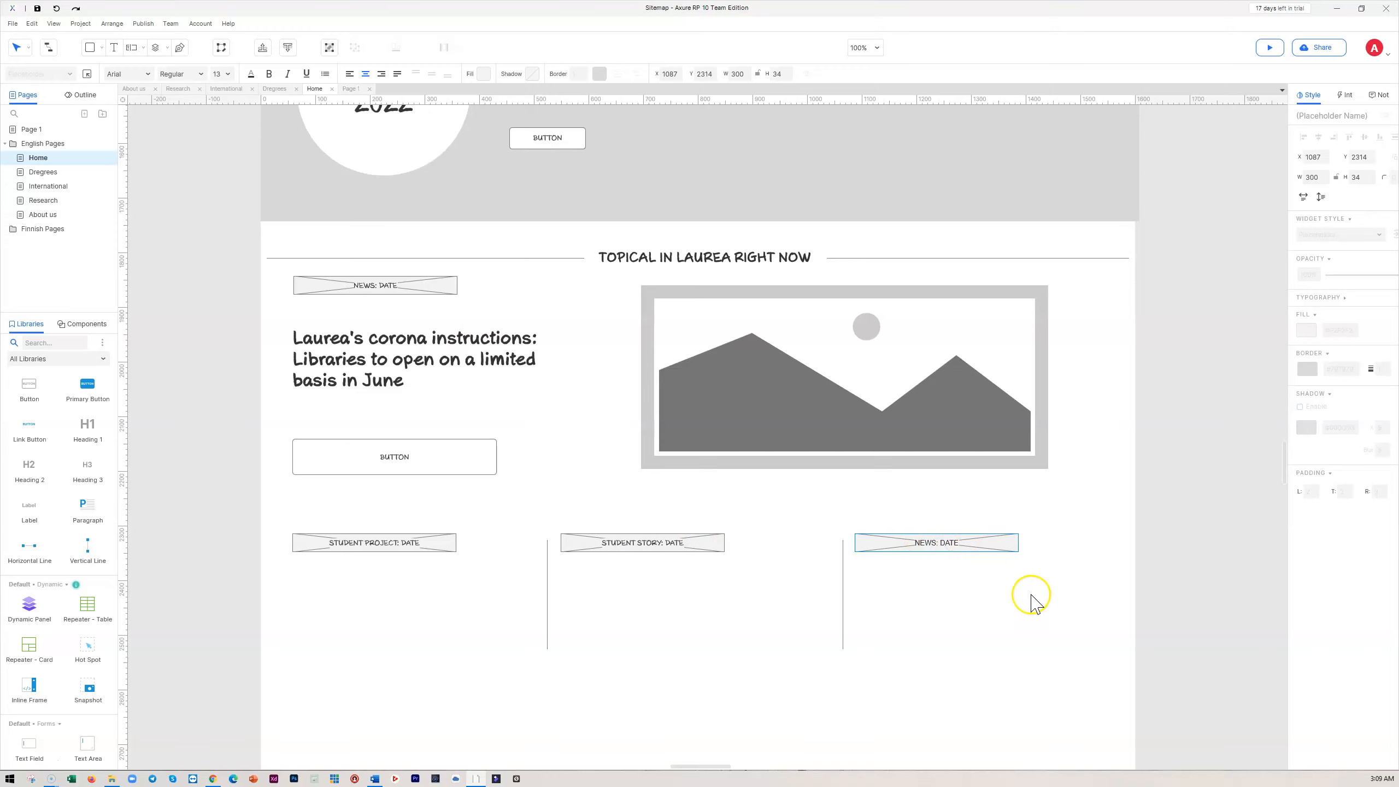
pyautogui.click(892, 616)
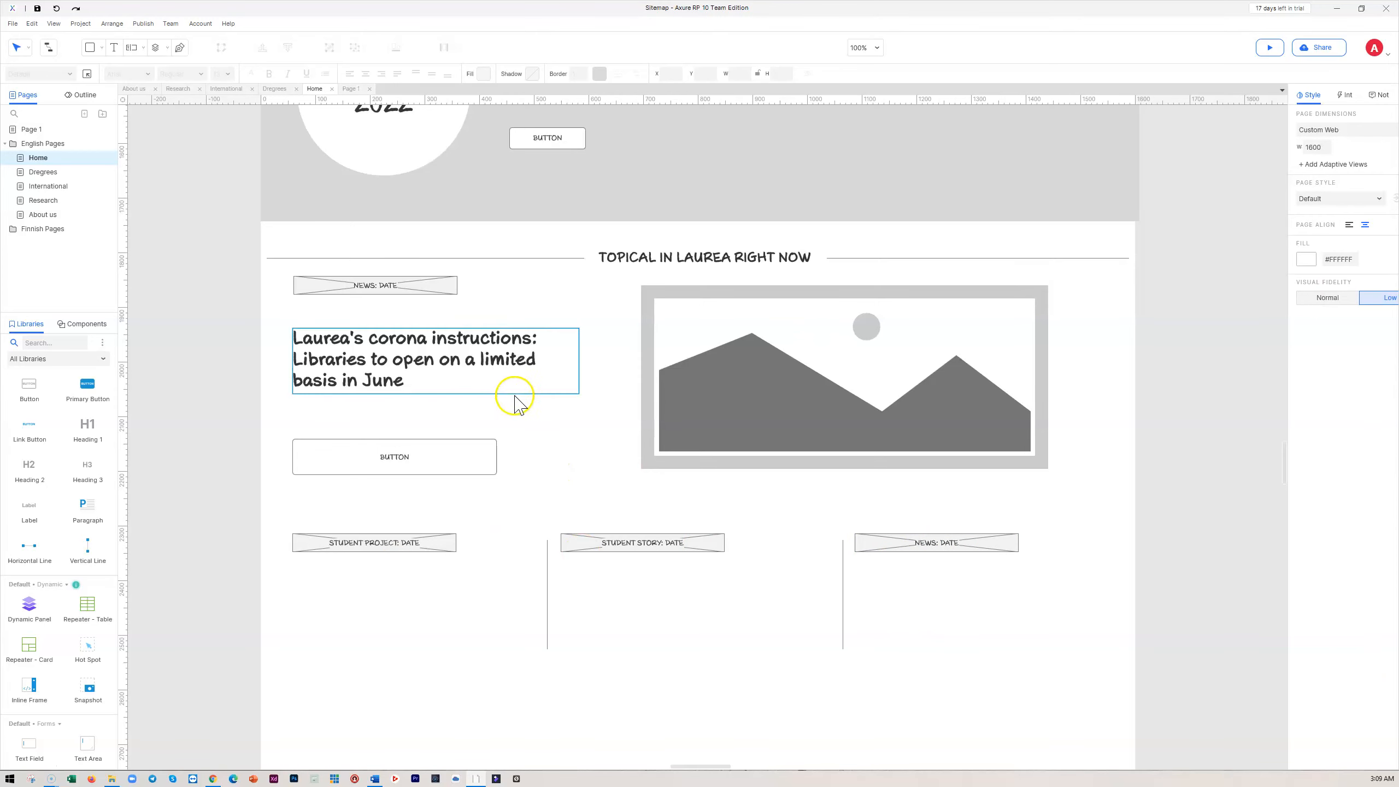
# - Add a Heading 2 at X 58, Y 2398 below the student project label, reading "Students developed new circular economy concepts in 3UAS-project"
pyautogui.scroll(3, 567, 364)
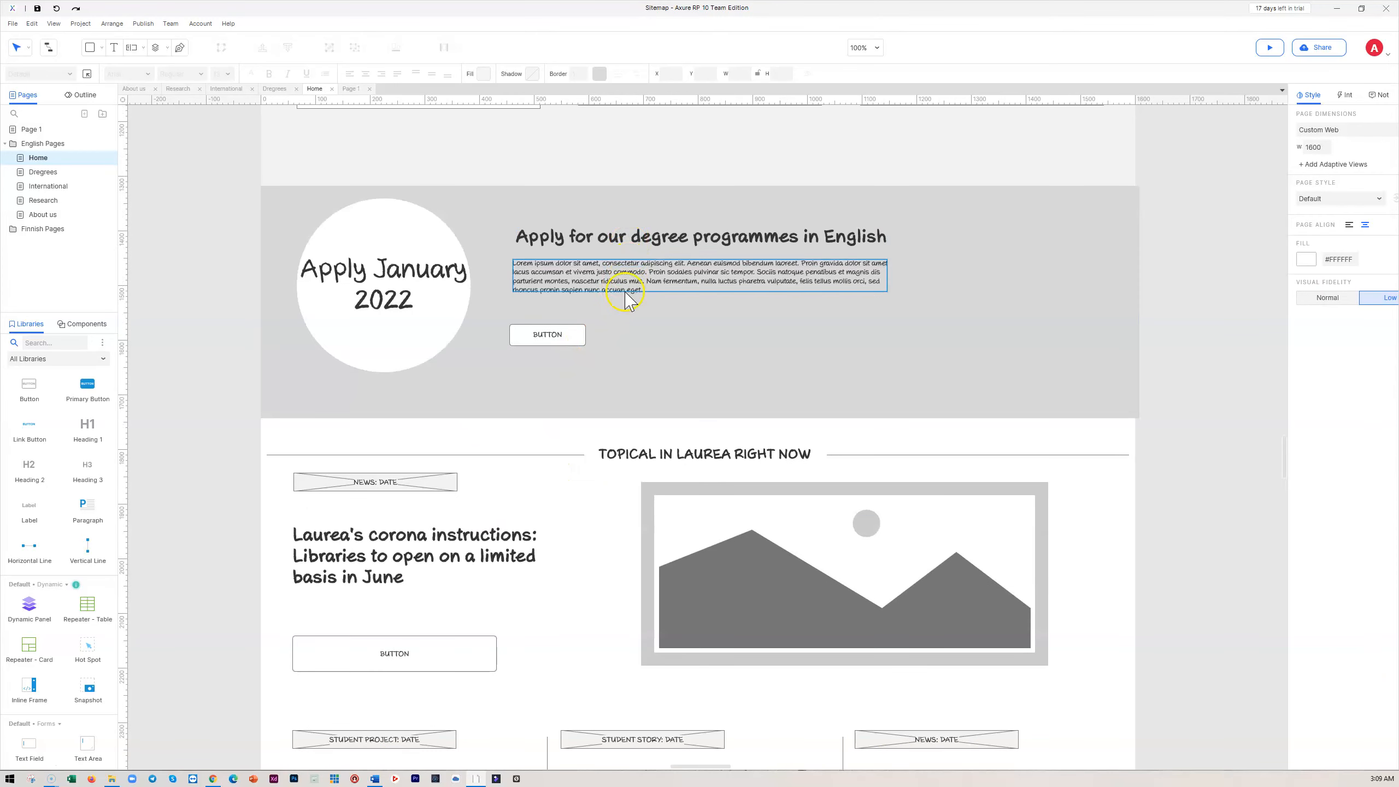
pyautogui.scroll(-2, 607, 336)
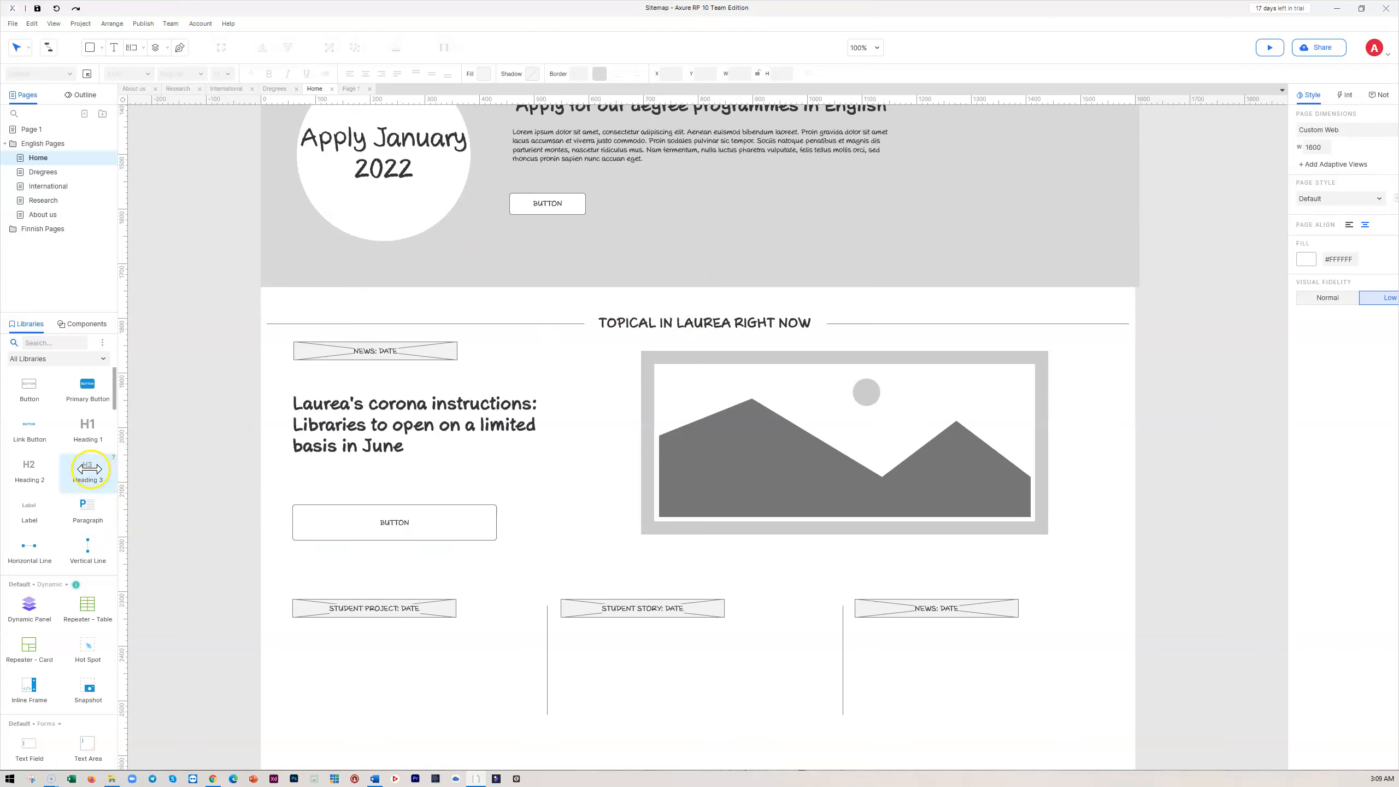
pyautogui.moveTo(36, 479); pyautogui.dragTo(296, 652)
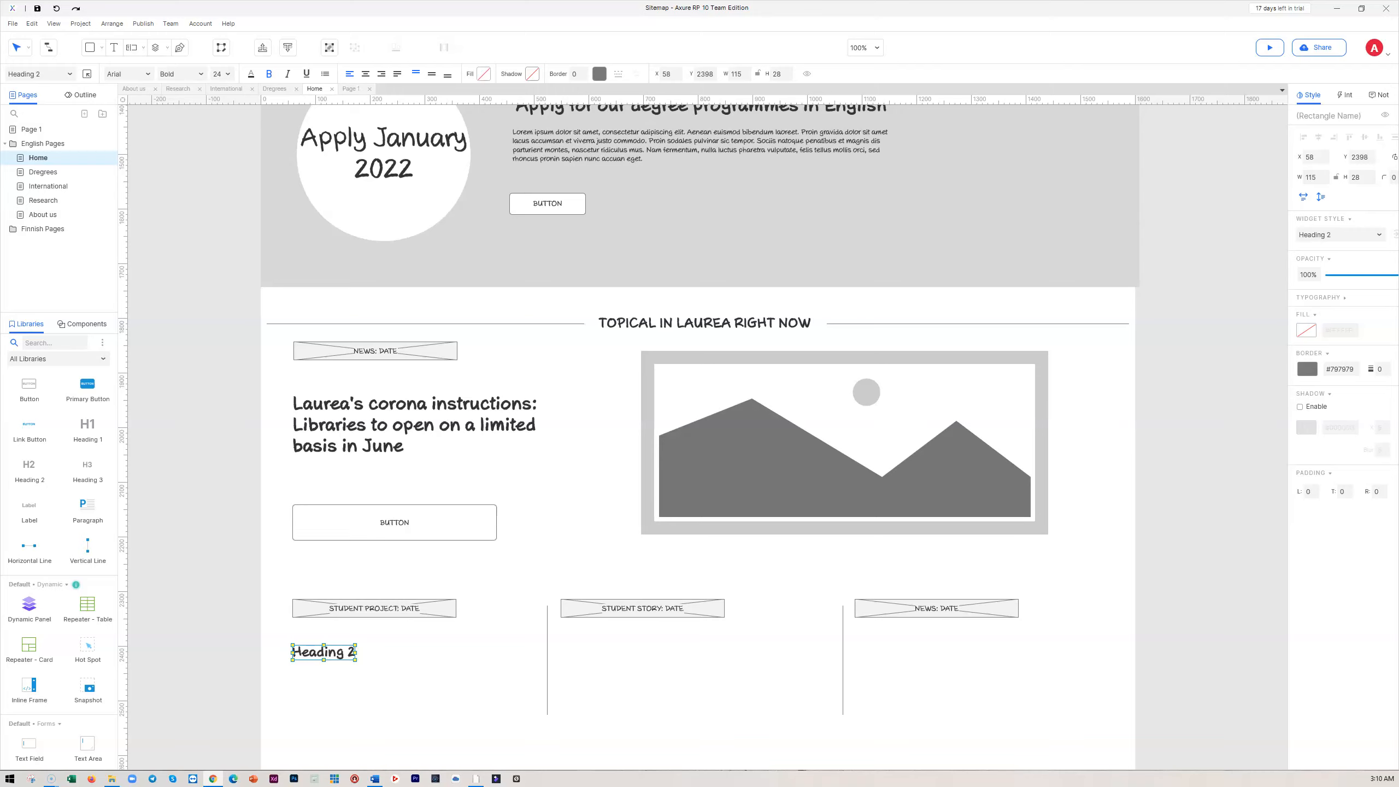
pyautogui.doubleClick(337, 656)
pyautogui.write('Students developed new circular economy concepts in 3UAS-project')
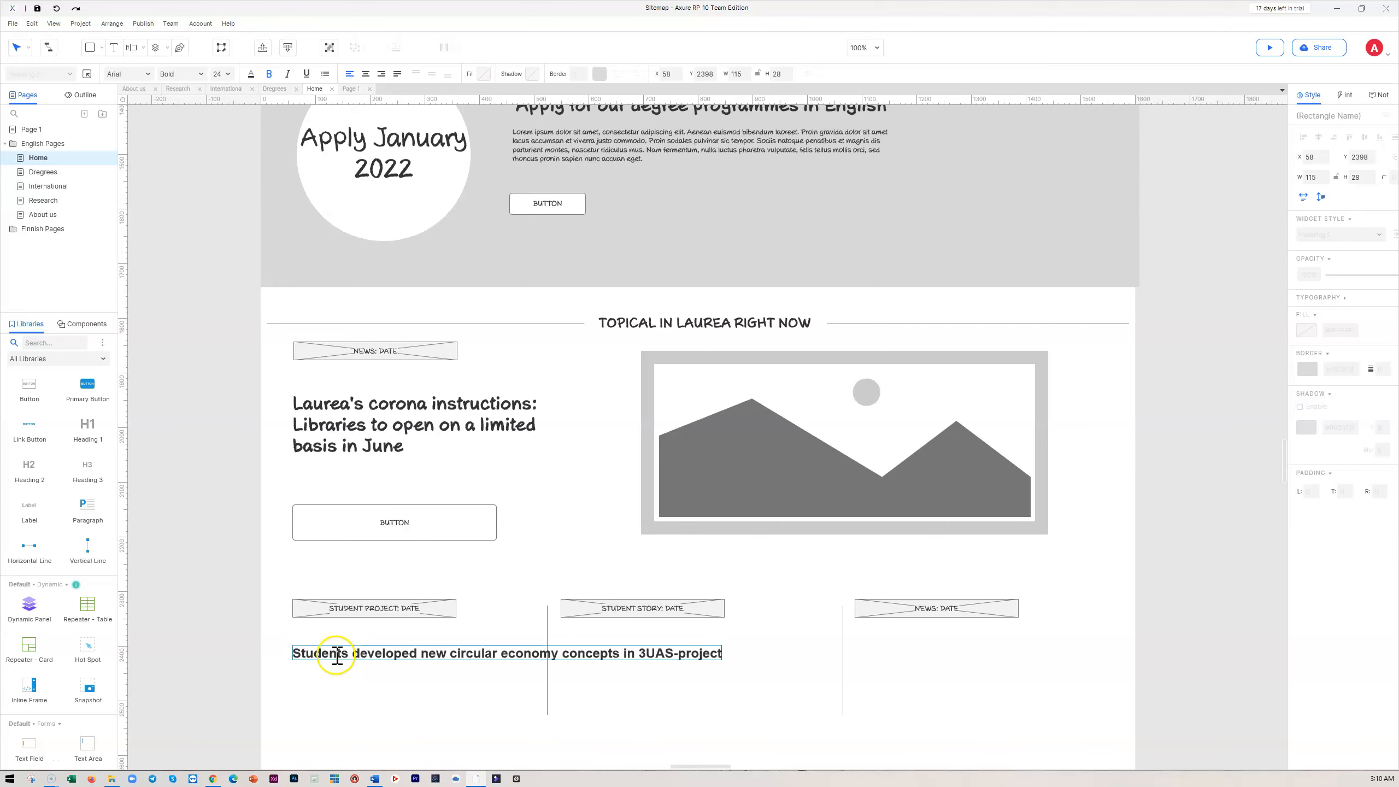
pyautogui.click(667, 672)
# - Narrow the circular economy heading to about 387 wide and copy it below the other two column labels at Y 2384
pyautogui.click(667, 672)
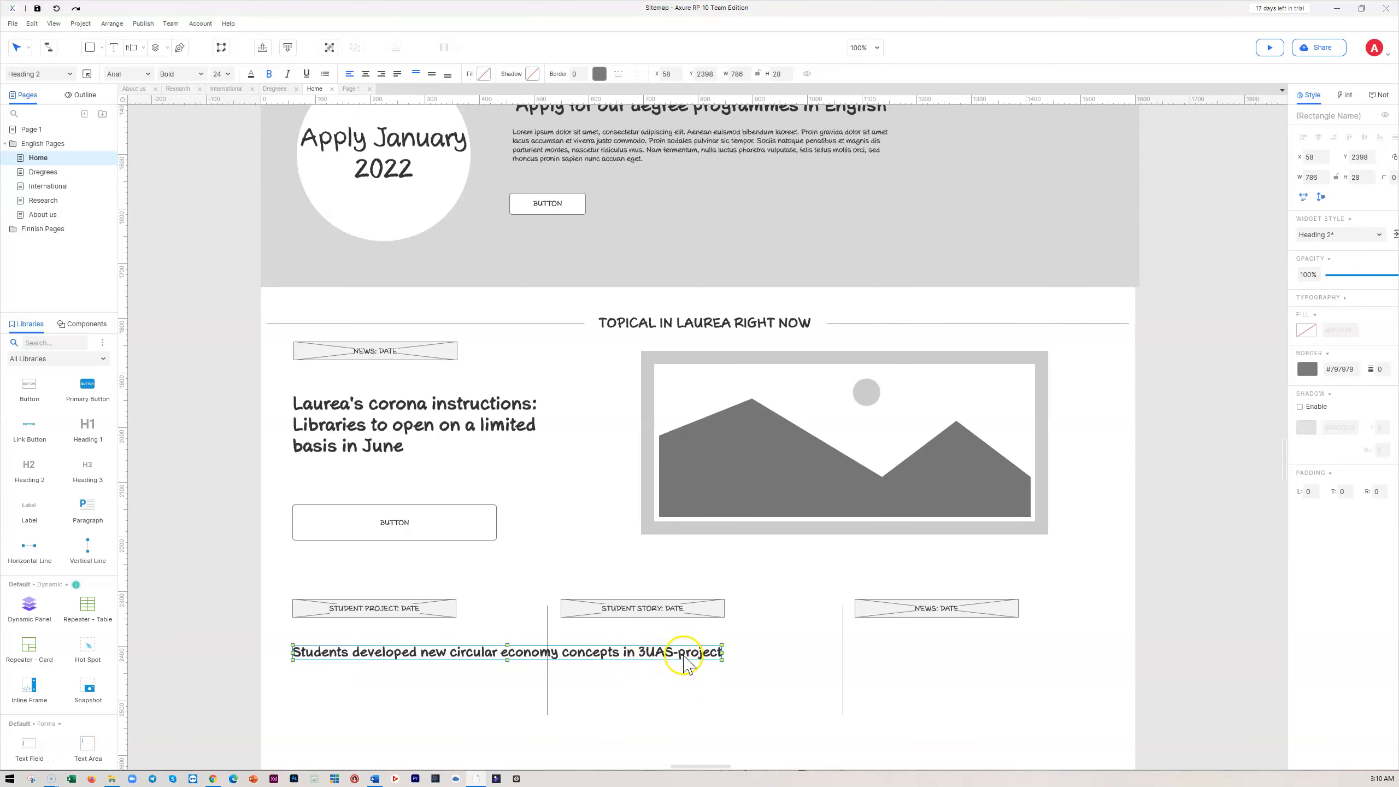
pyautogui.moveTo(723, 652); pyautogui.dragTo(504, 649)
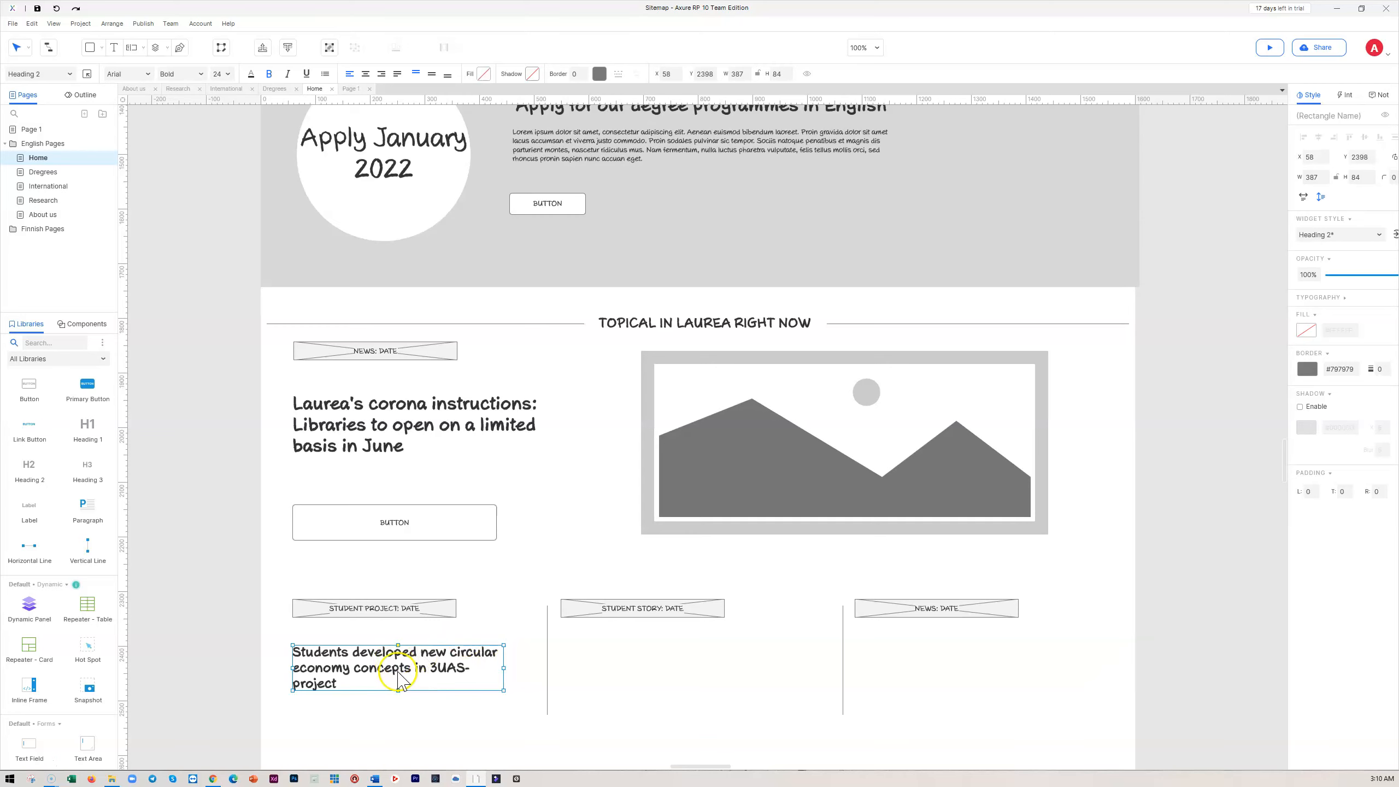
pyautogui.moveTo(419, 673); pyautogui.dragTo(930, 664)
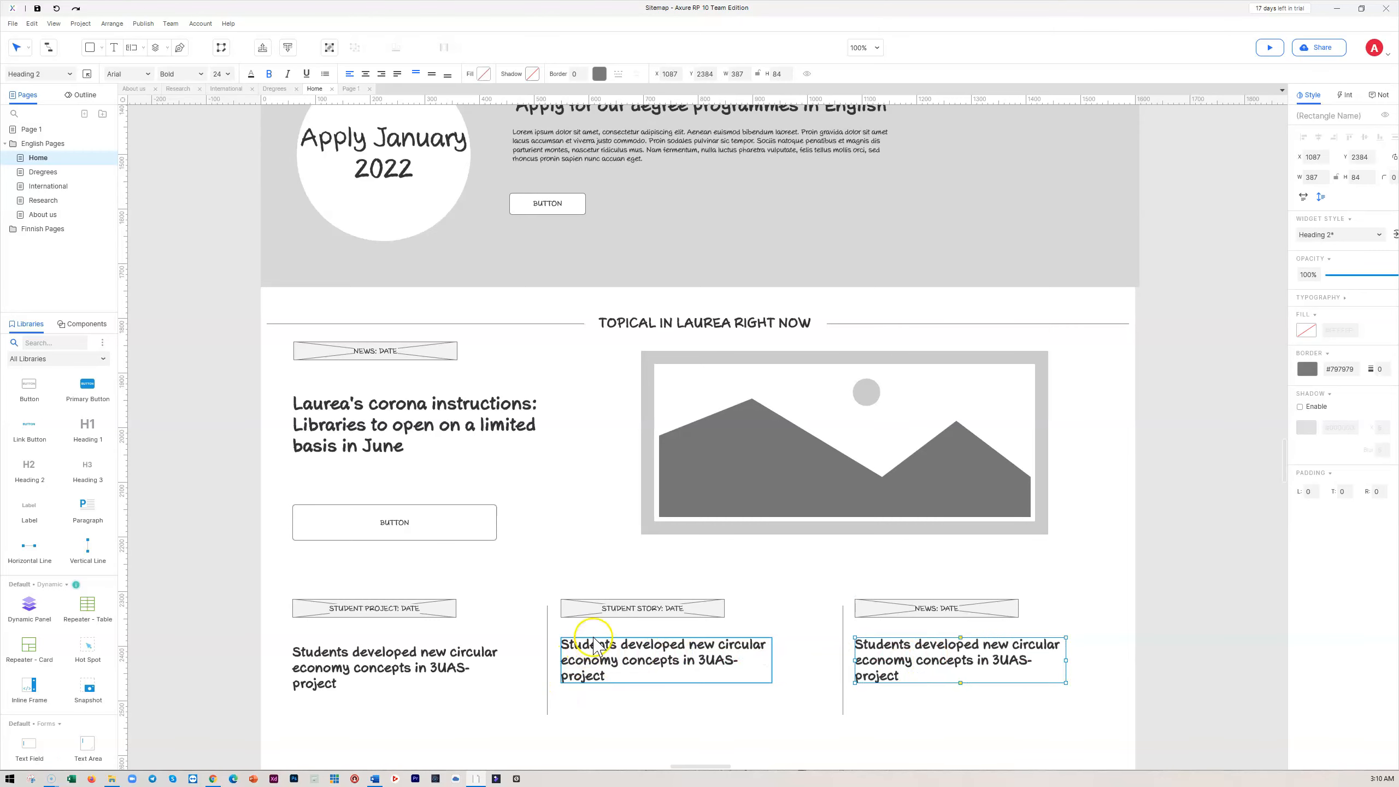
pyautogui.scroll(-3, 543, 604)
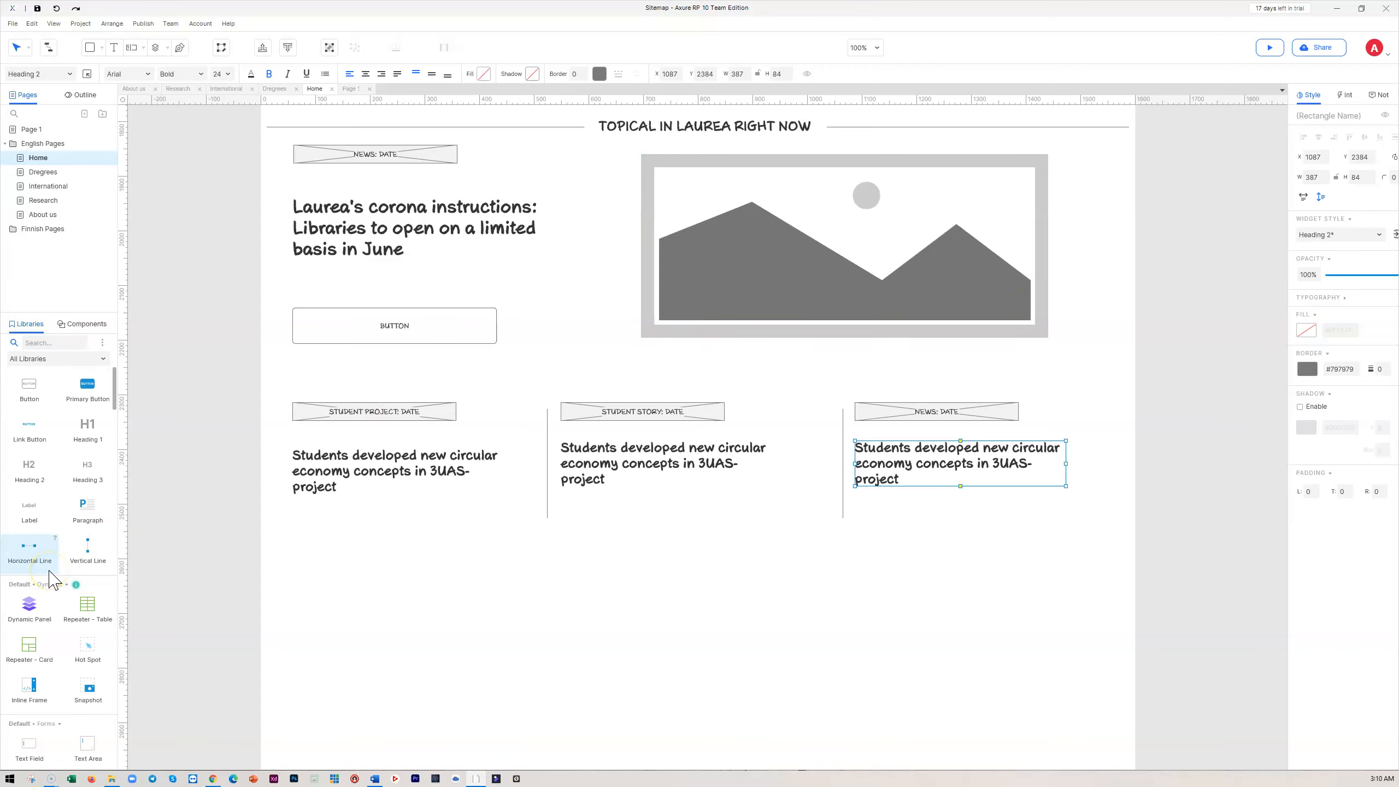
pyautogui.scroll(3, 44, 469)
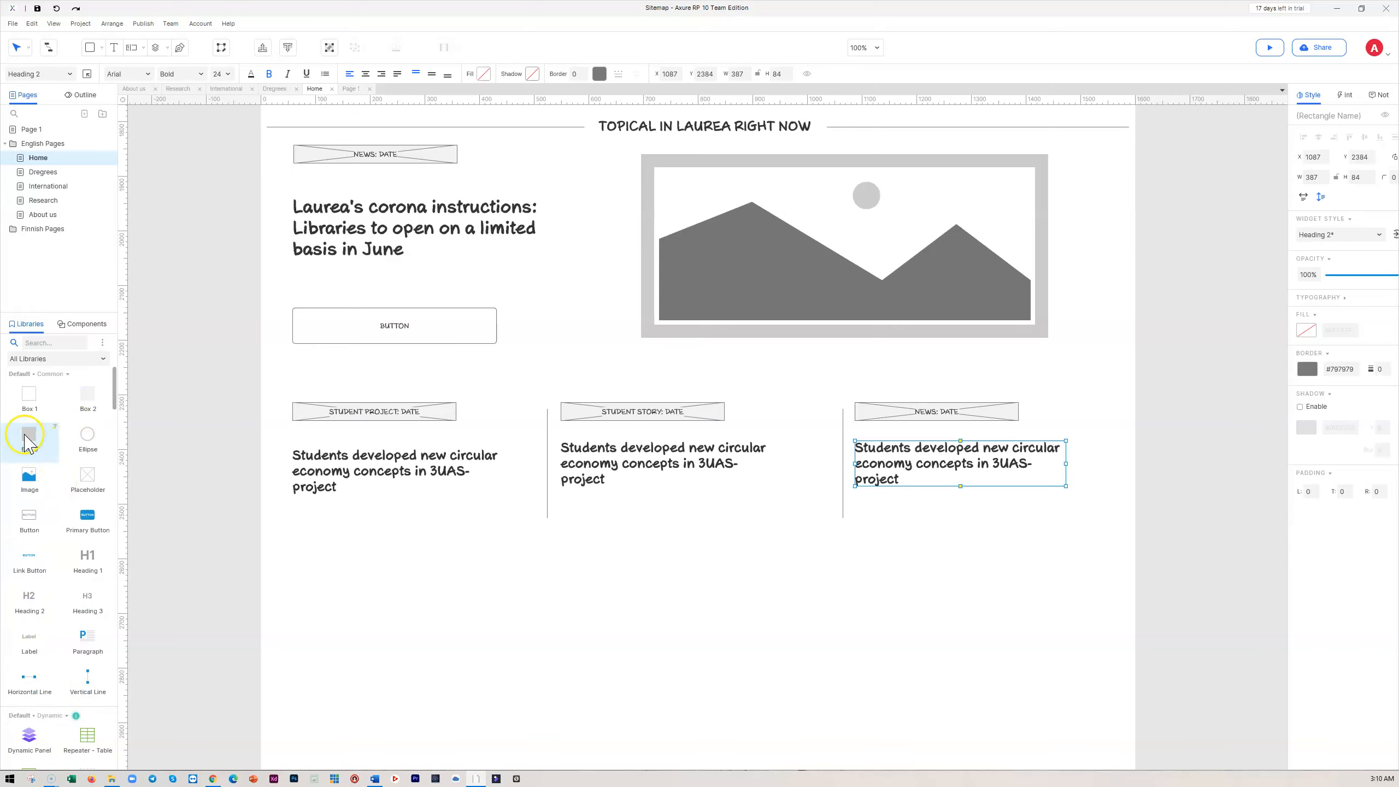
pyautogui.moveTo(93, 411); pyautogui.dragTo(284, 554)
pyautogui.moveTo(444, 642); pyautogui.dragTo(519, 690)
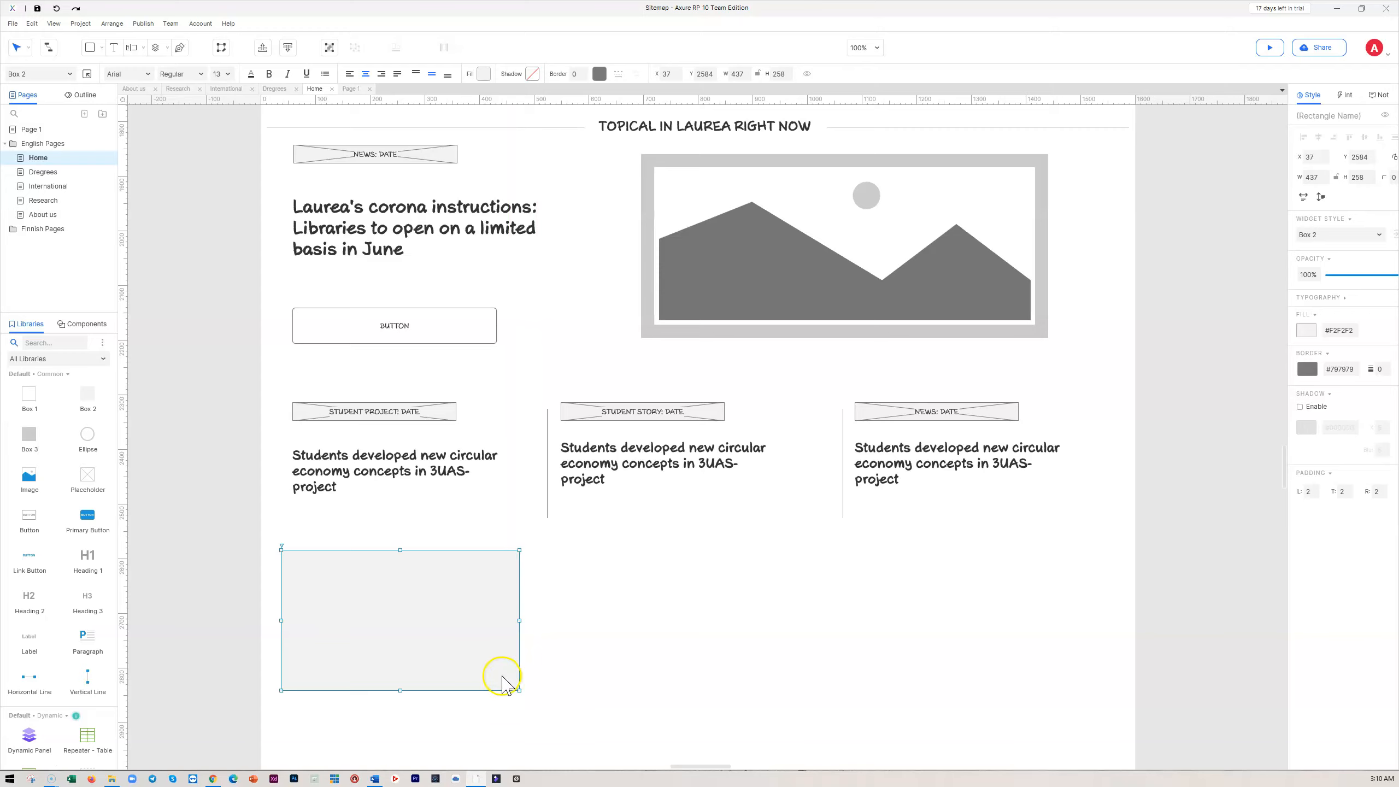
pyautogui.moveTo(524, 621); pyautogui.dragTo(1012, 629)
pyautogui.moveTo(1208, 629); pyautogui.dragTo(344, 638)
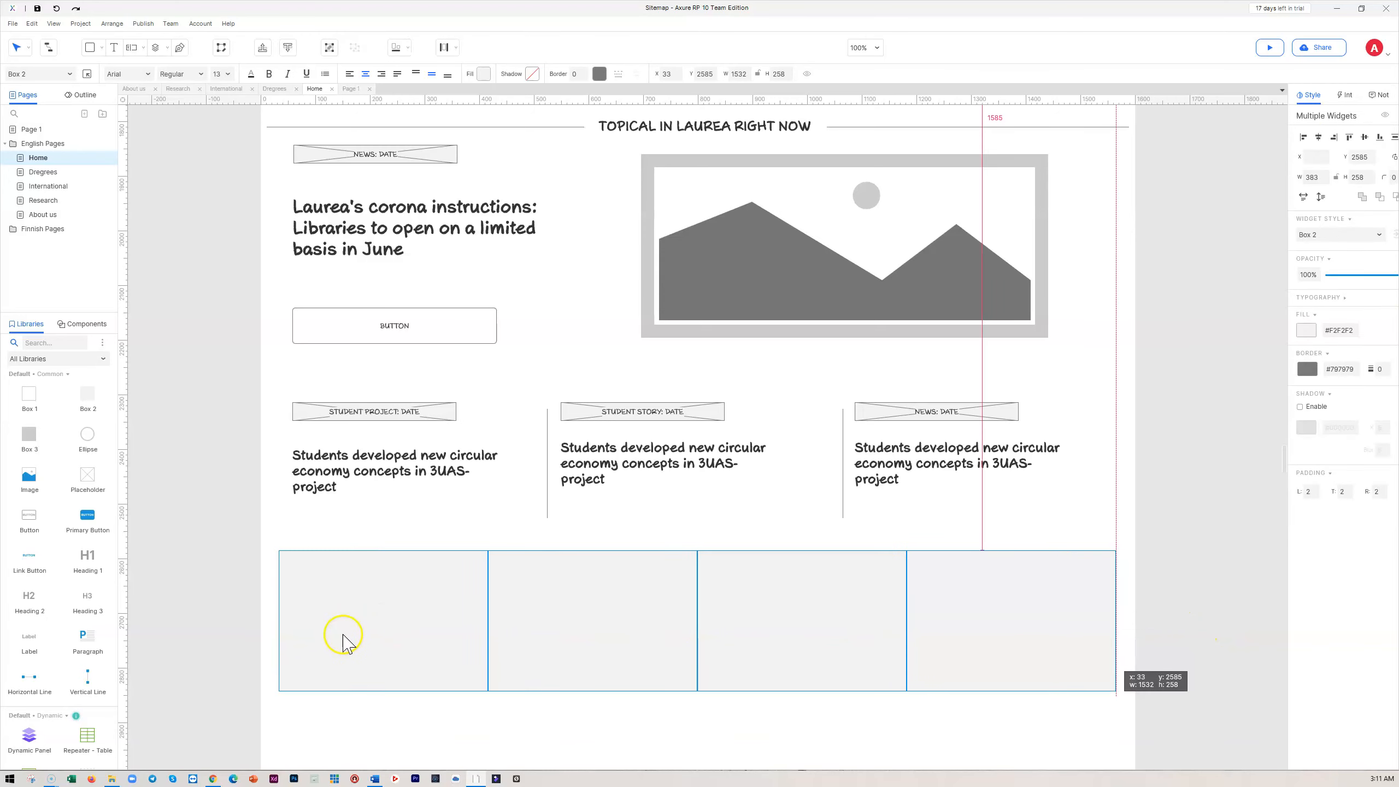
pyautogui.click(467, 733)
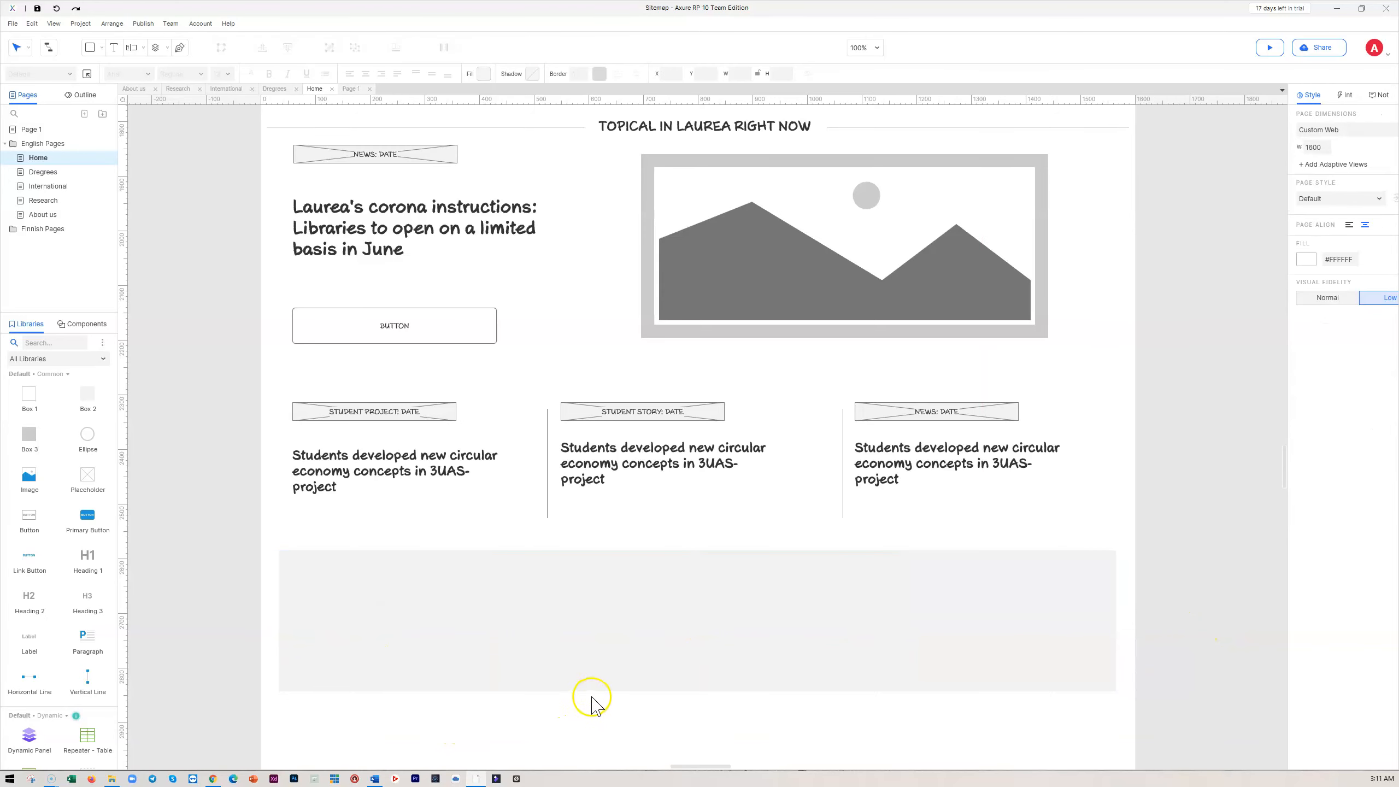
pyautogui.click(405, 623)
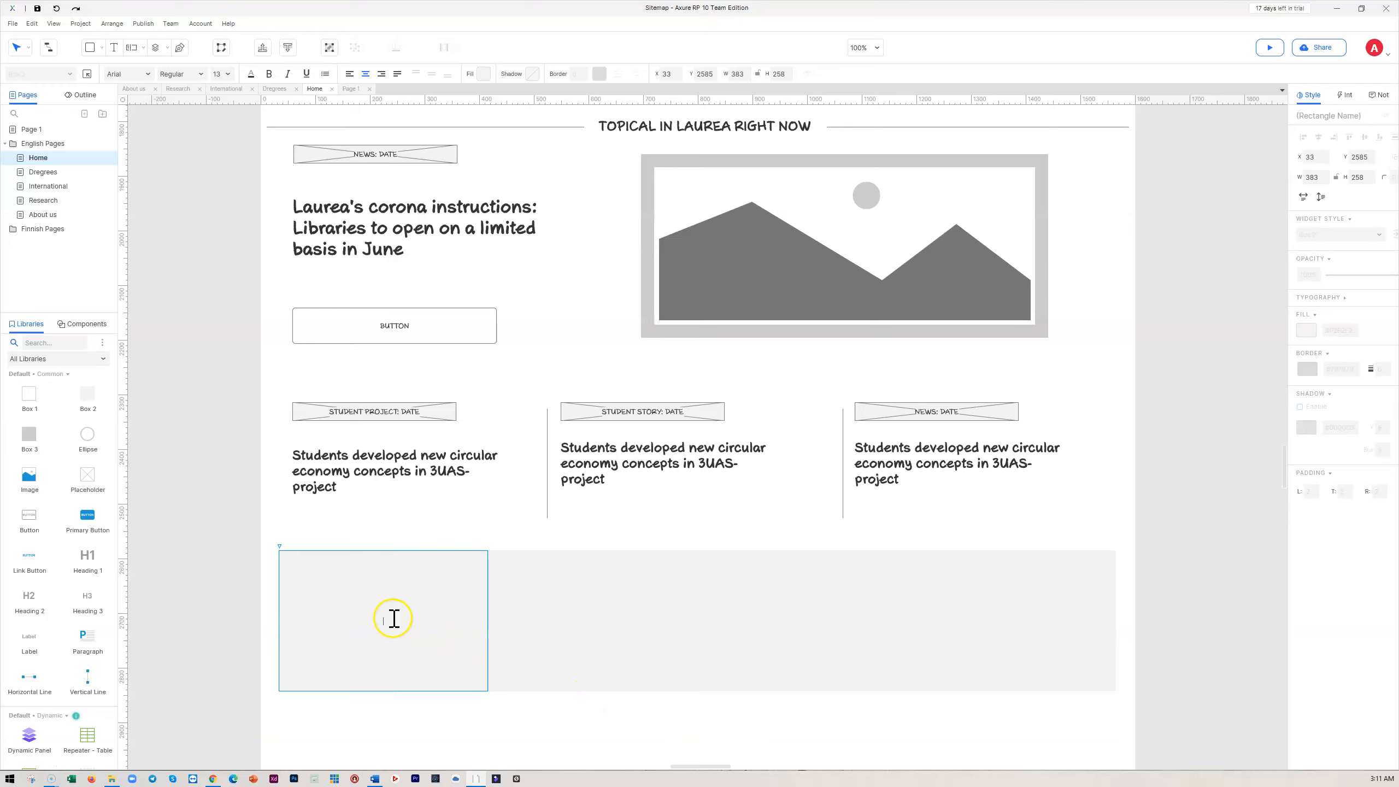
pyautogui.click(1035, 654)
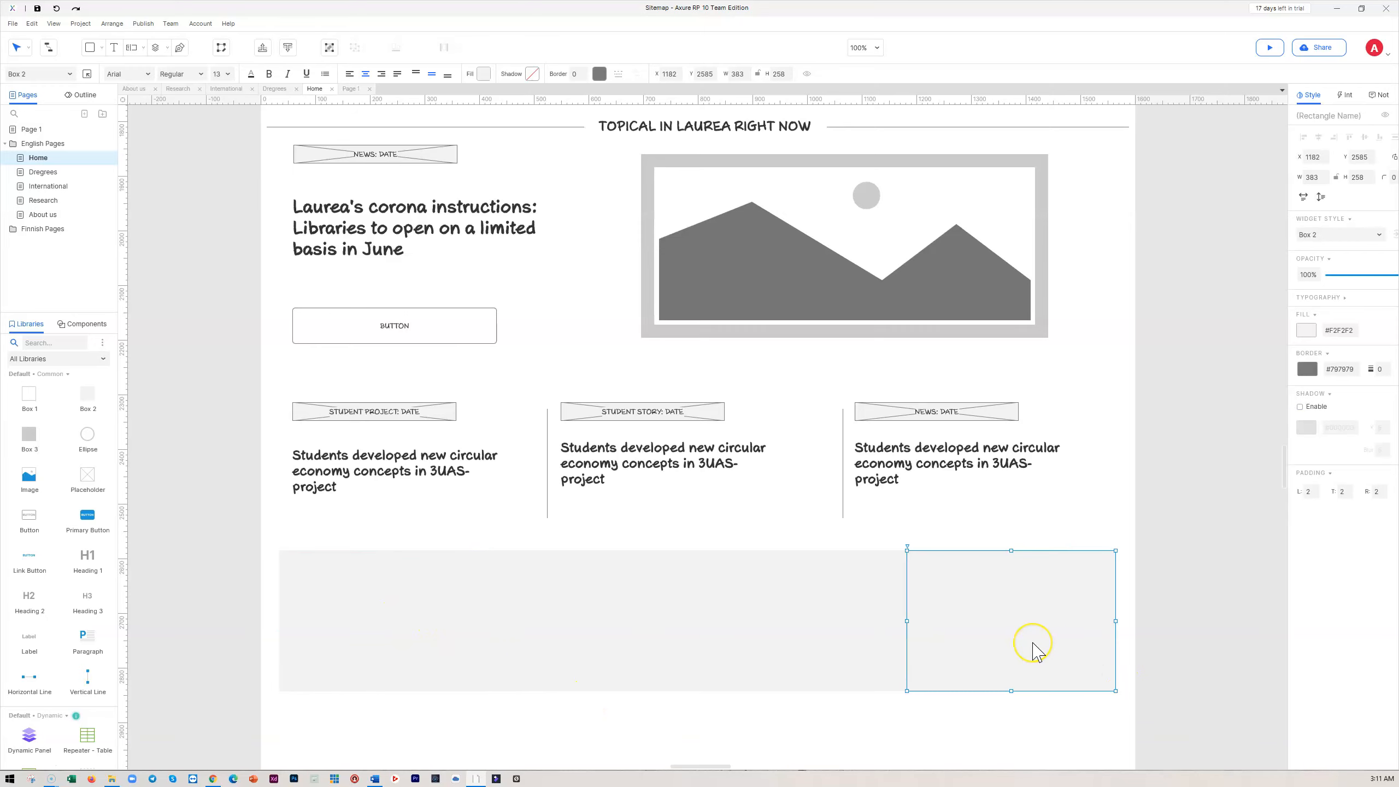
pyautogui.moveTo(1036, 652); pyautogui.dragTo(632, 619)
pyautogui.press('Delete')
pyautogui.click(355, 609)
pyautogui.press('Delete')
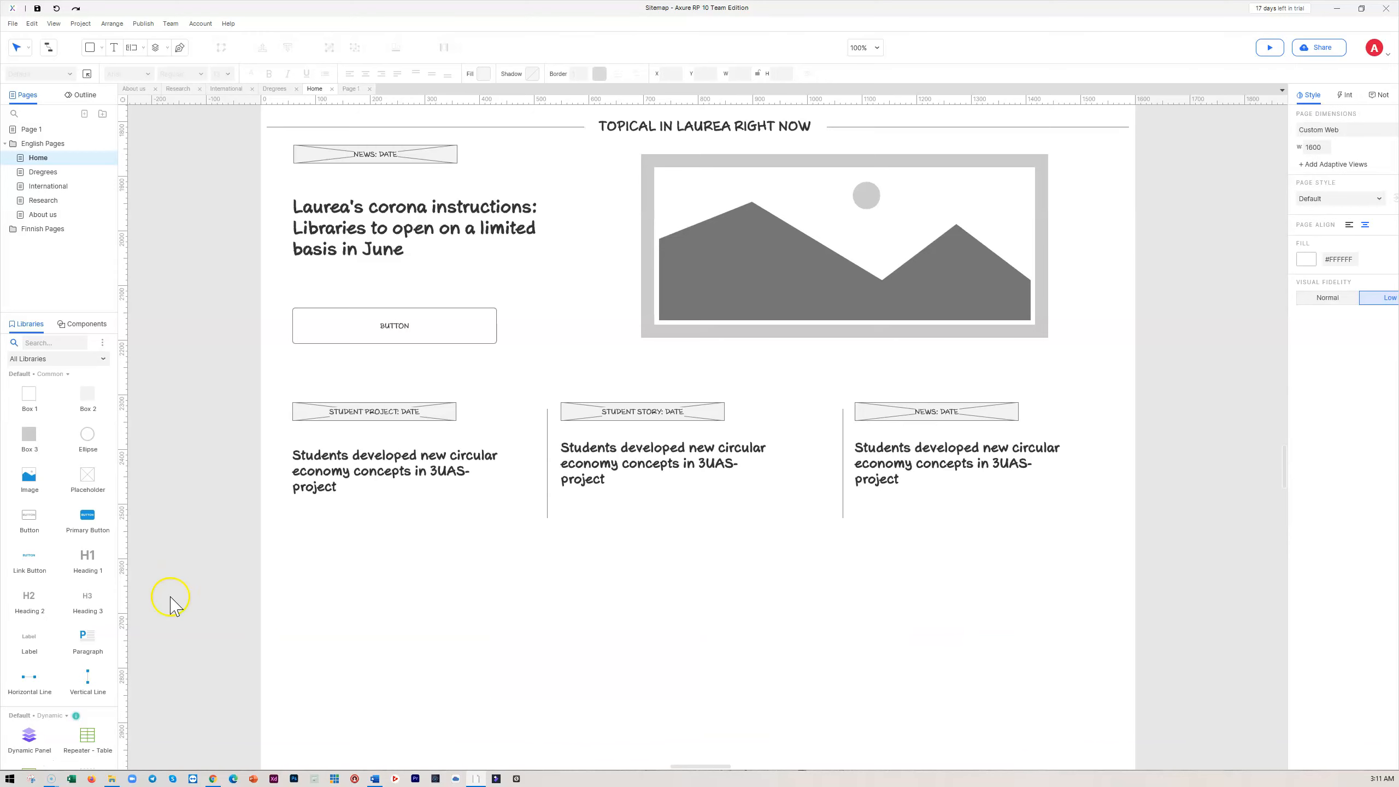
# - Add a placeholder about 302 × 265 at X 58, Y 2615 below the news columns and place three copies side by side beside it
pyautogui.moveTo(88, 475); pyautogui.dragTo(293, 568)
pyautogui.moveTo(374, 651); pyautogui.dragTo(376, 721)
pyautogui.moveTo(456, 641); pyautogui.dragTo(428, 609)
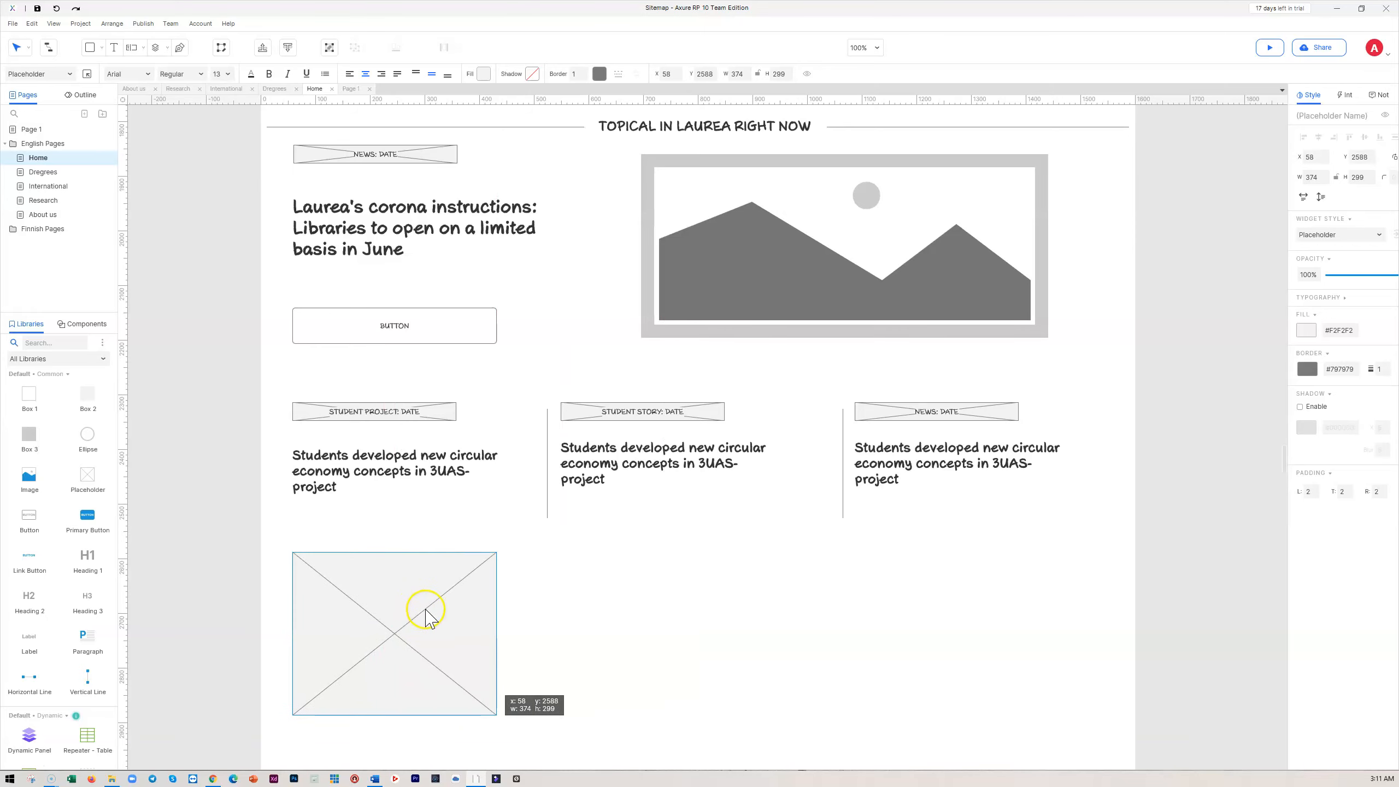
pyautogui.moveTo(496, 715); pyautogui.dragTo(458, 701)
pyautogui.moveTo(405, 641); pyautogui.dragTo(867, 635)
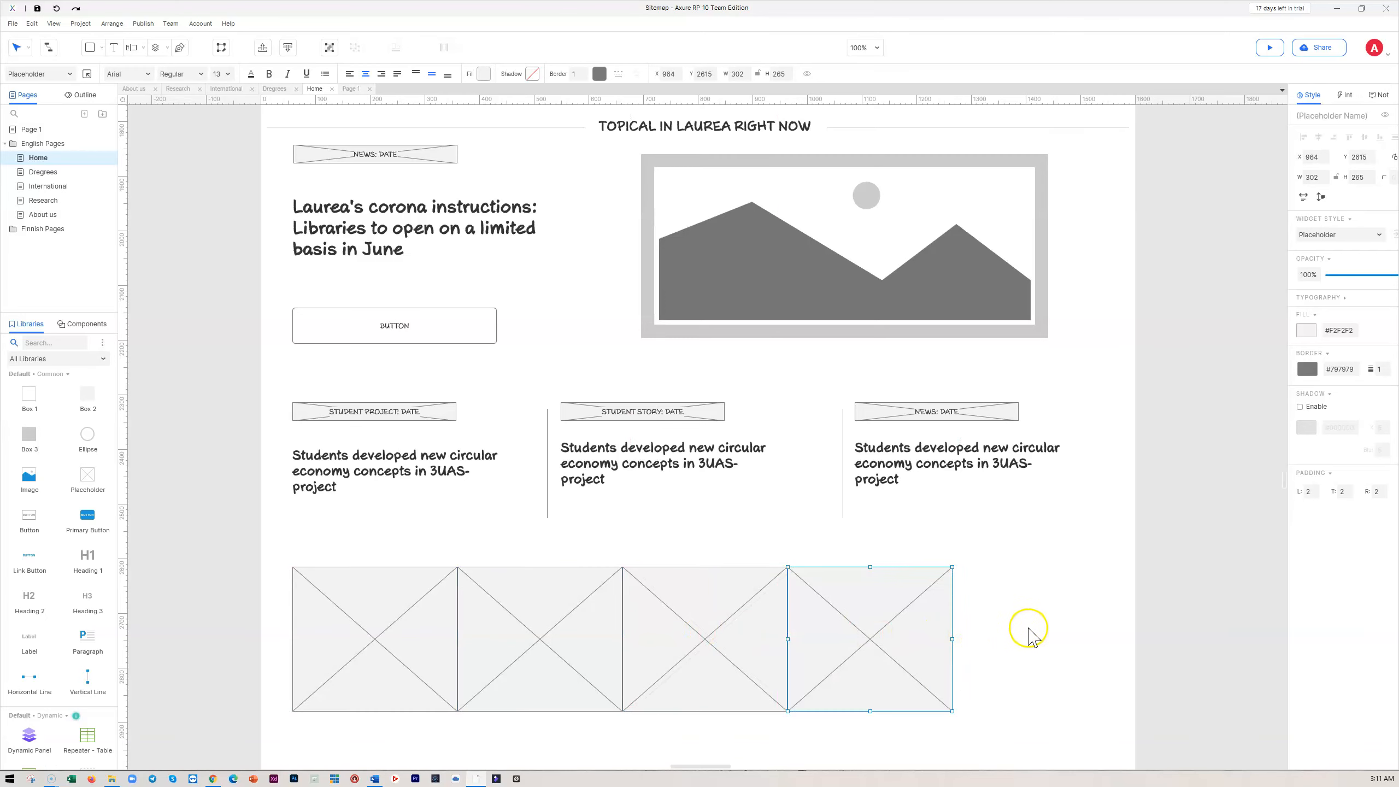
# - Stretch the row of four placeholders to 1492 wide and 304 high overall
pyautogui.moveTo(1138, 634); pyautogui.dragTo(212, 617)
pyautogui.moveTo(954, 641); pyautogui.dragTo(1107, 638)
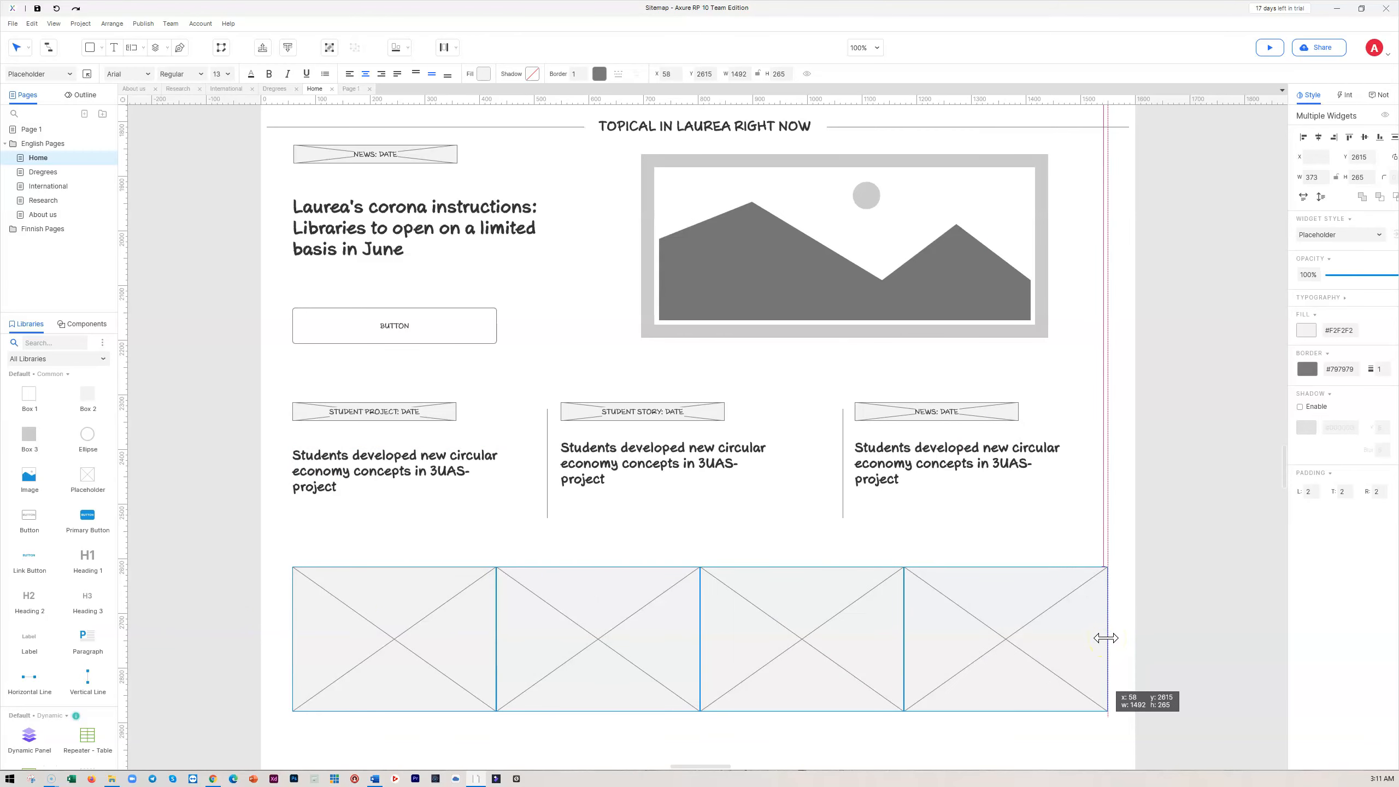
pyautogui.moveTo(700, 711); pyautogui.dragTo(700, 732)
# - Set the font size of all four large placeholders to 36
pyautogui.click(377, 656)
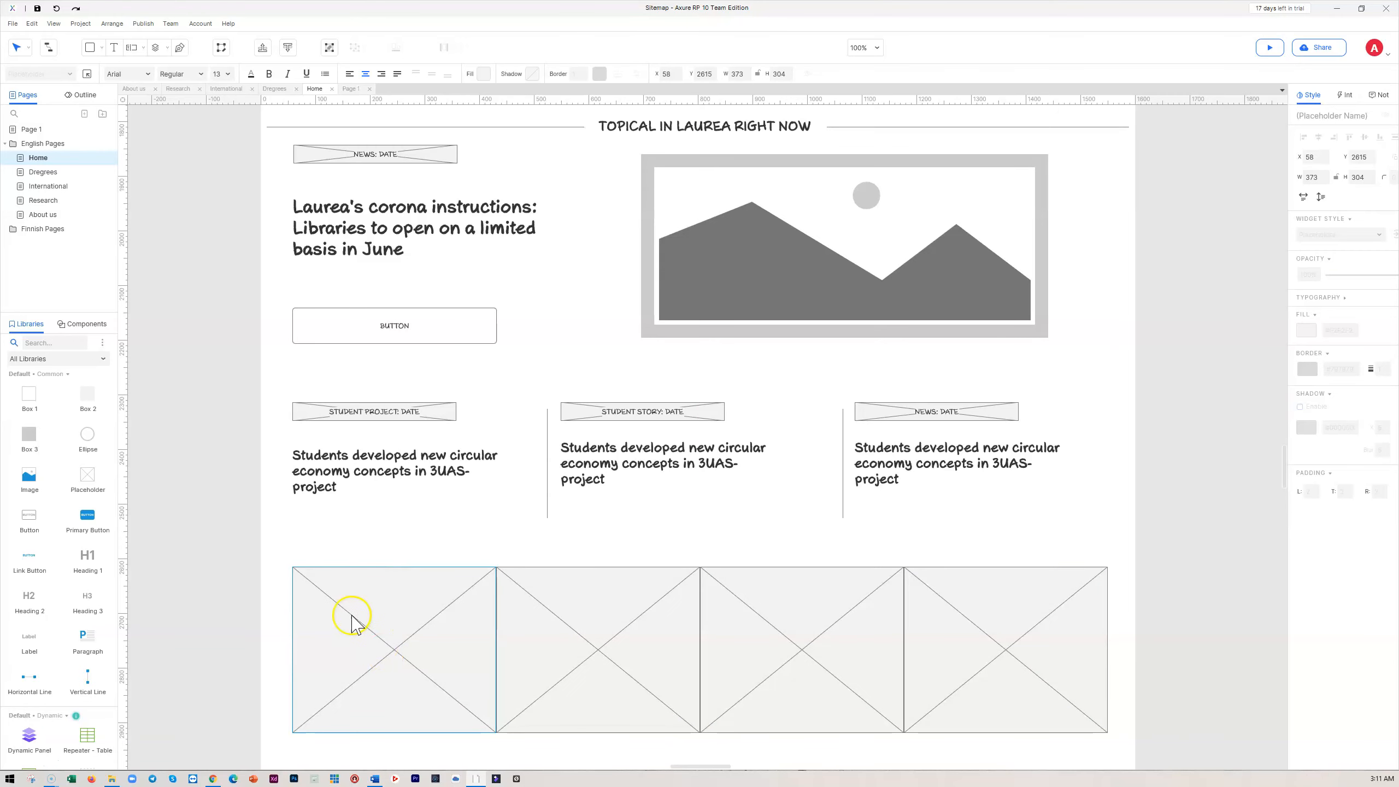
pyautogui.moveTo(196, 578); pyautogui.dragTo(1193, 662)
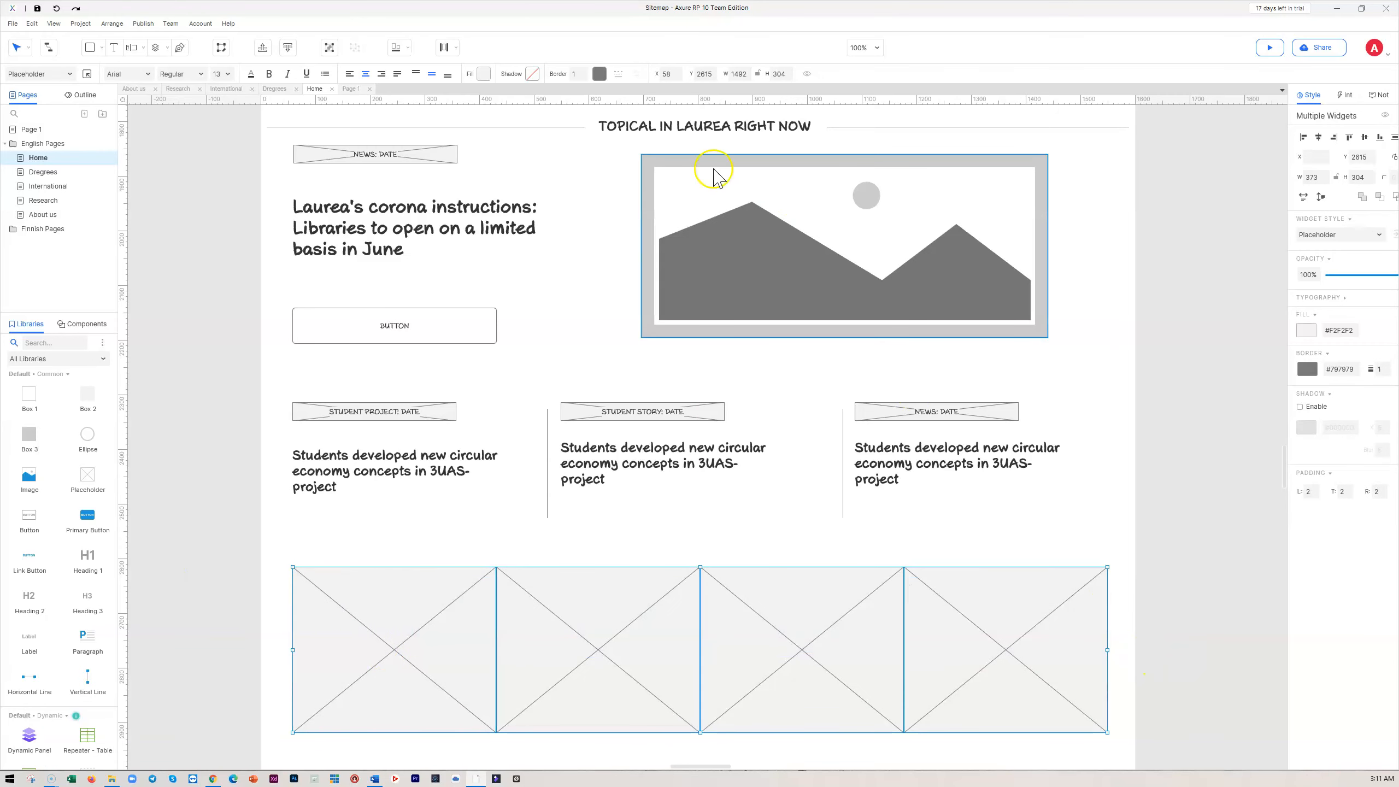
pyautogui.click(226, 74)
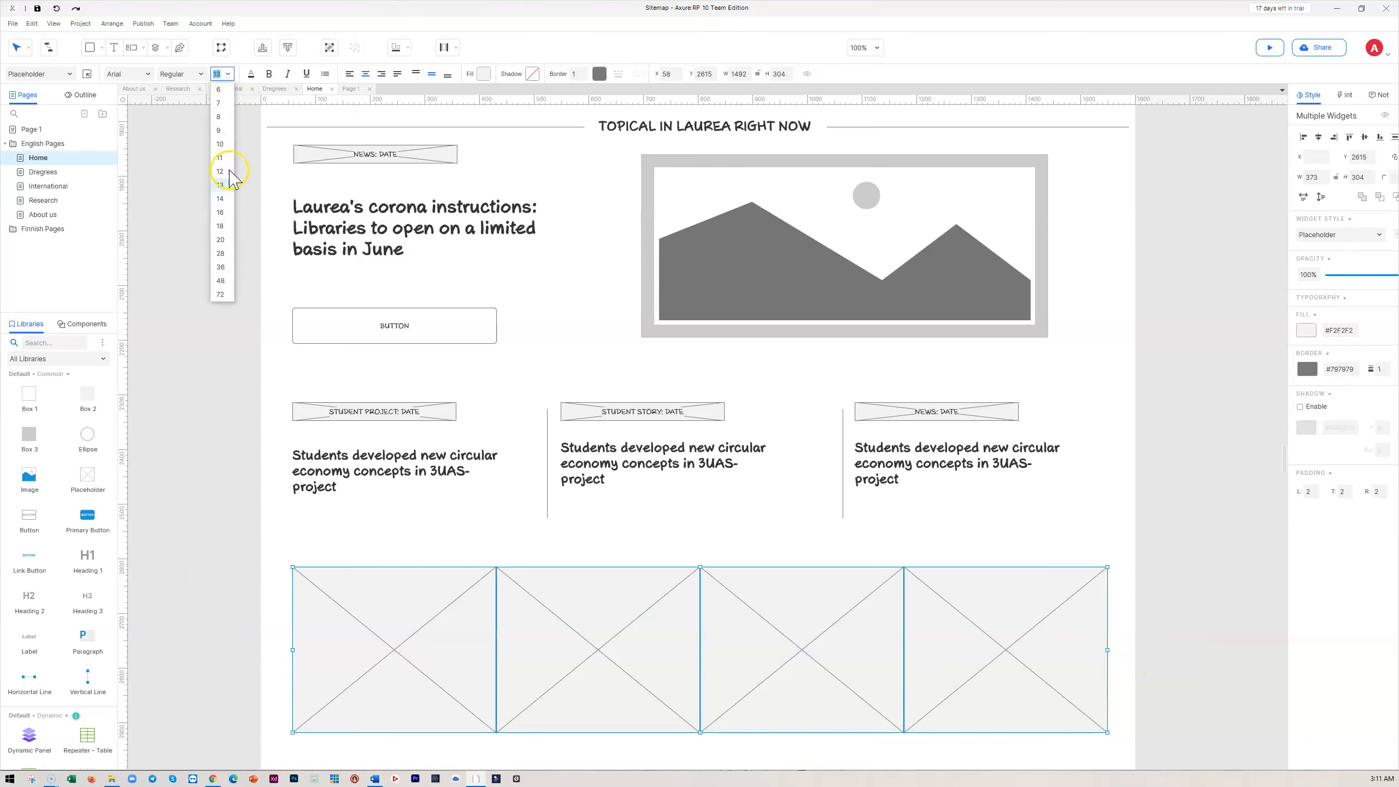
pyautogui.click(220, 268)
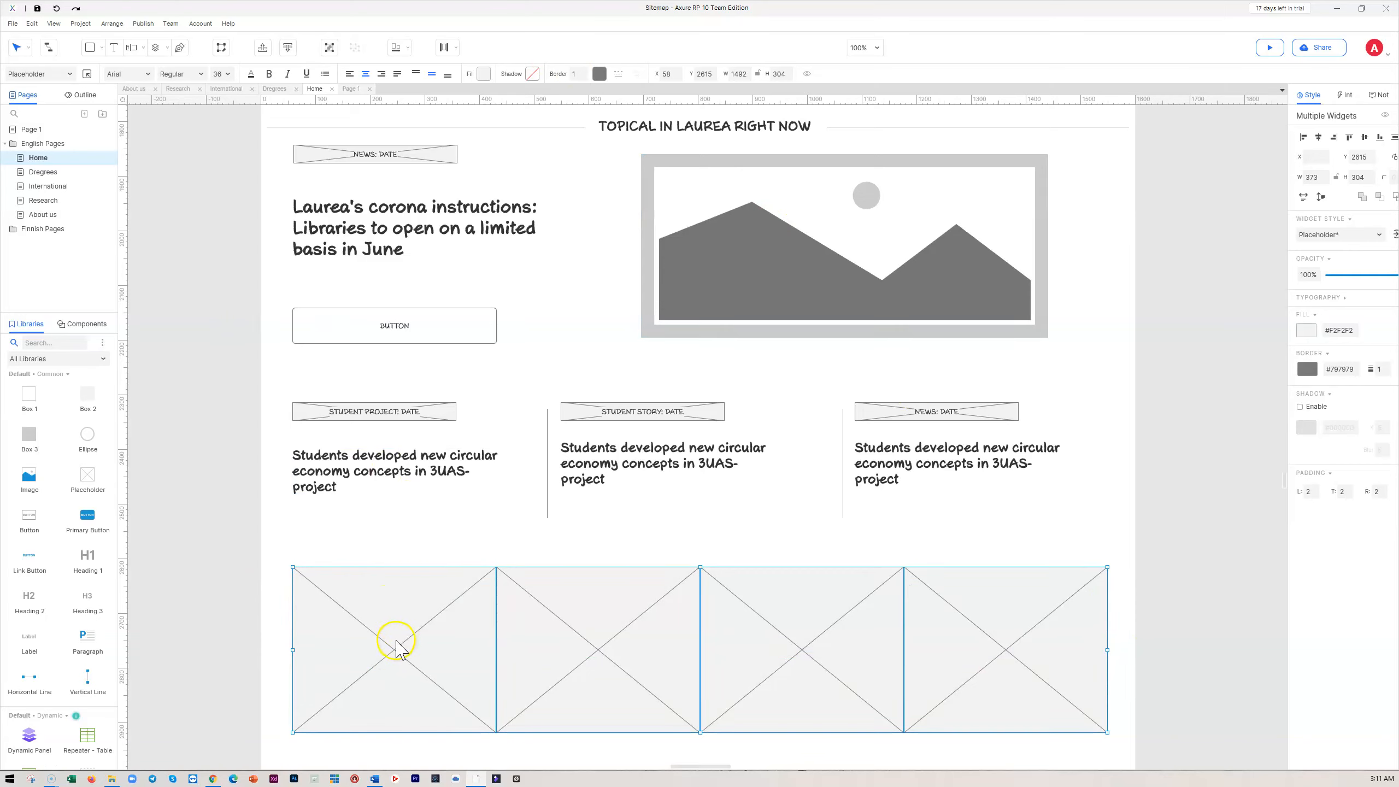
# - Label the four large placeholders in order "DEGREE PROGRAMMES", "INTERNATIONAL", "RESEARCH AND DEVLOPMENT" and "ABOUT US"
pyautogui.doubleClick(405, 651)
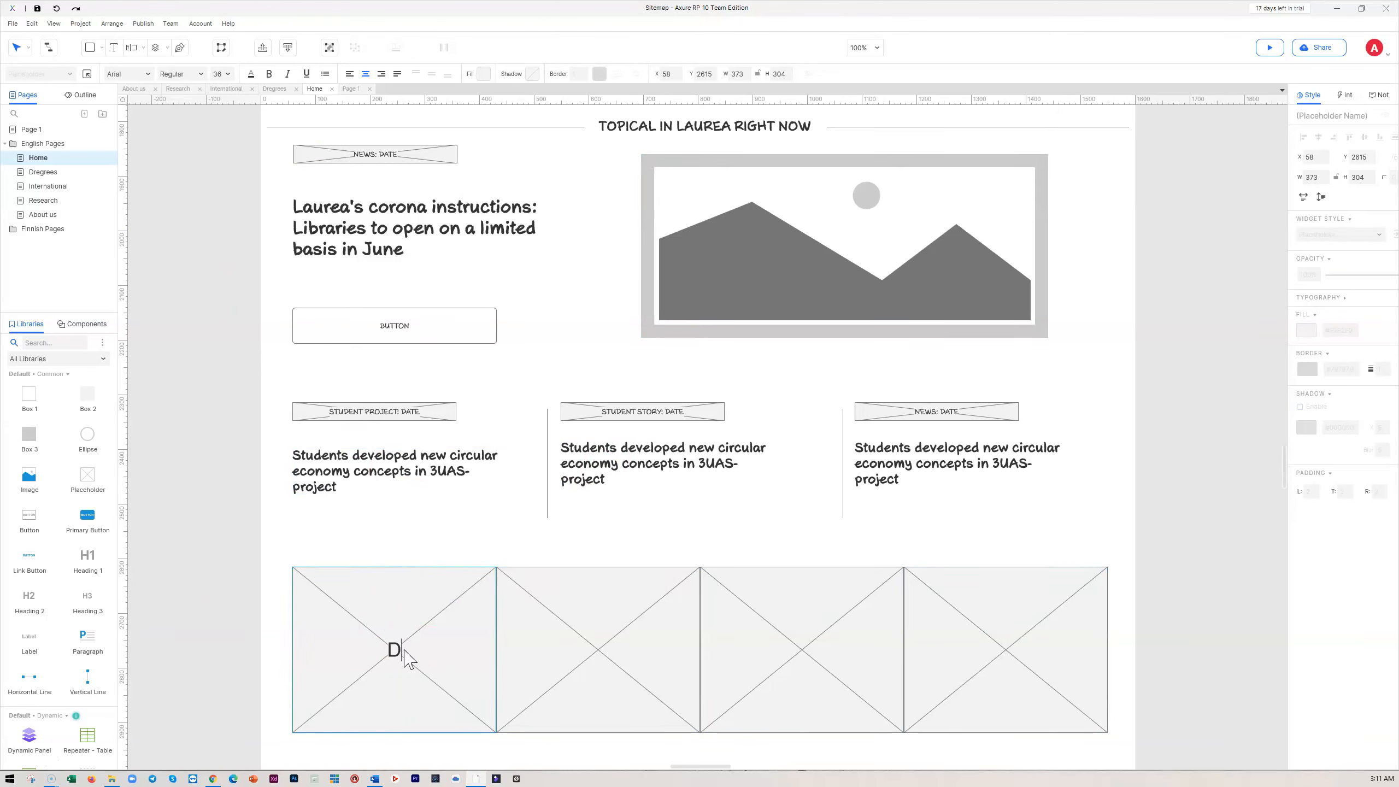
pyautogui.write('DEGREE PRO')
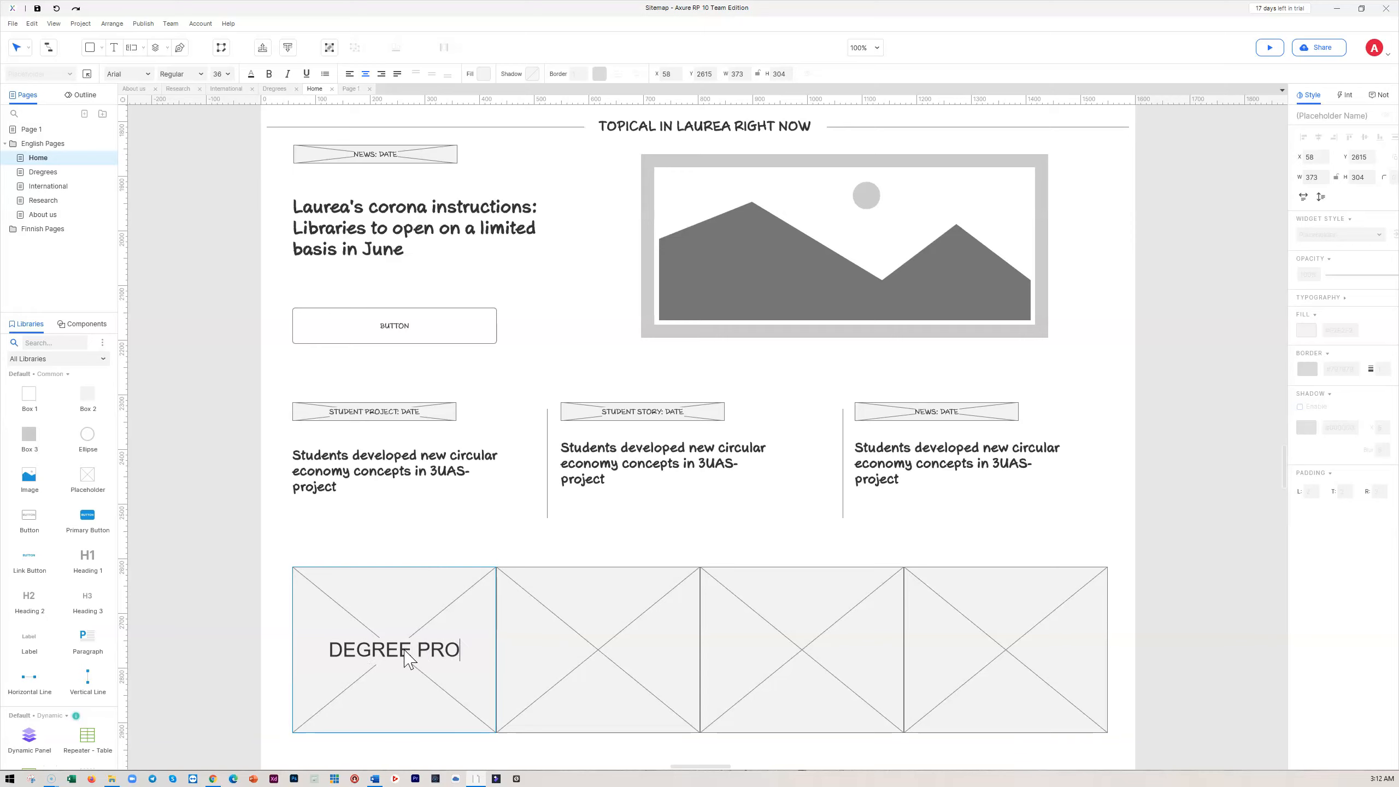
pyautogui.write('GRAMMES')
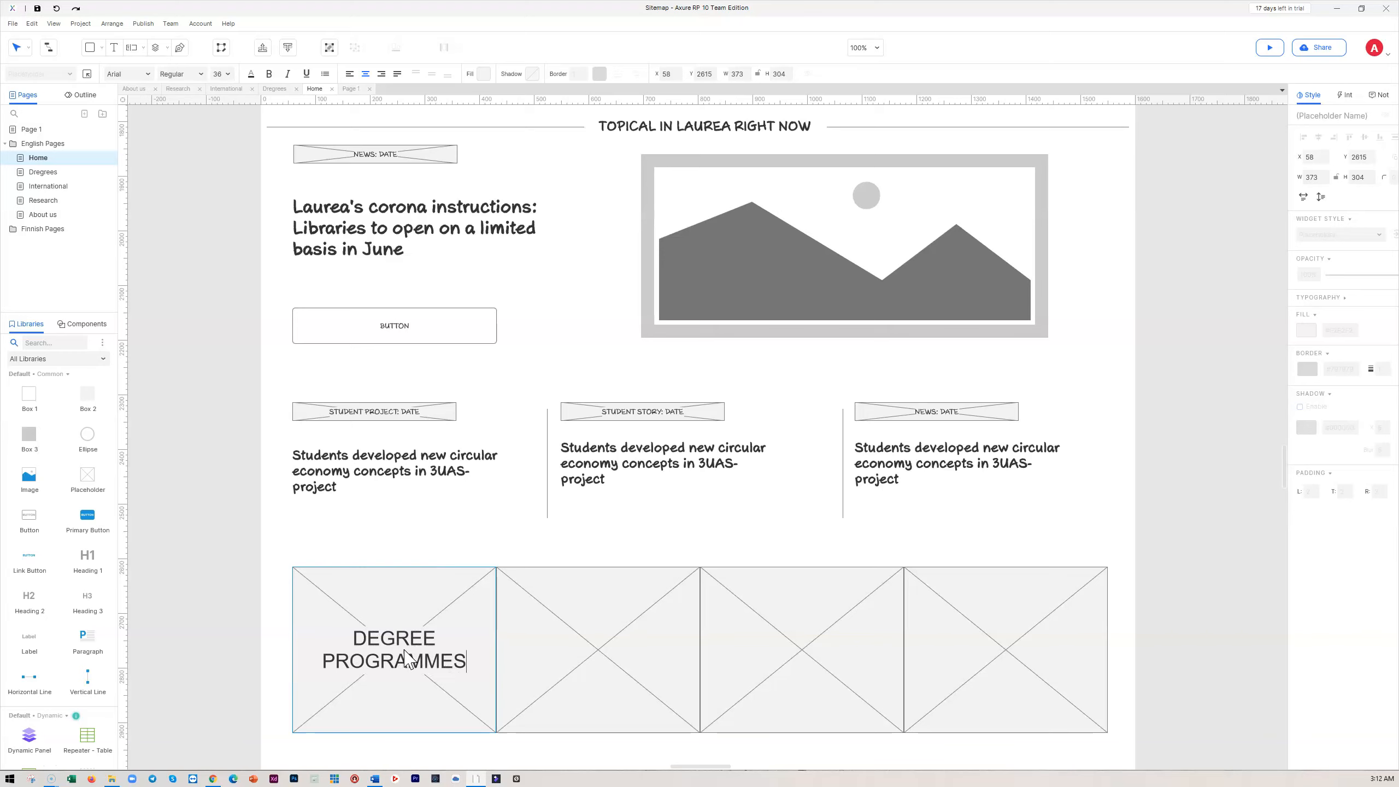
pyautogui.doubleClick(572, 653)
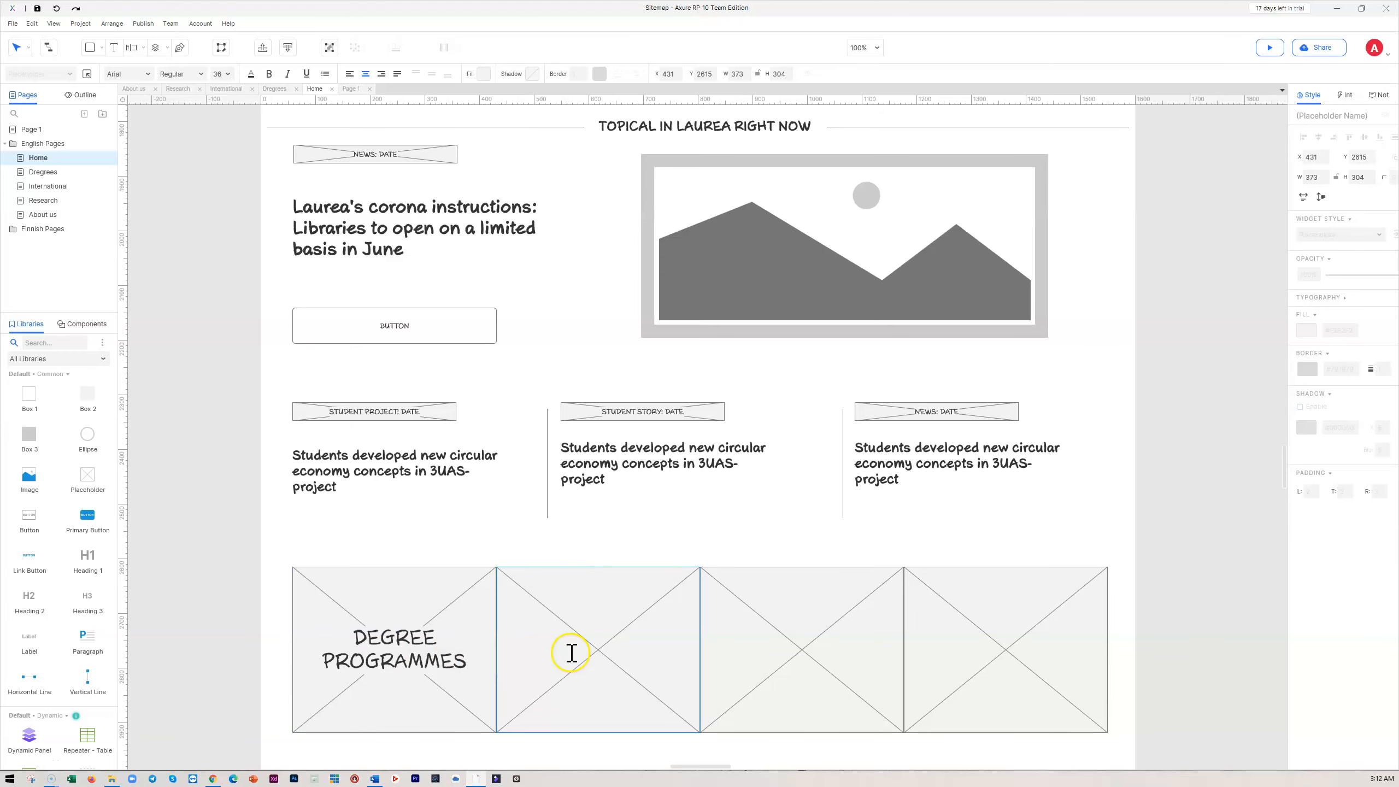
pyautogui.write('INTERNATIONAL')
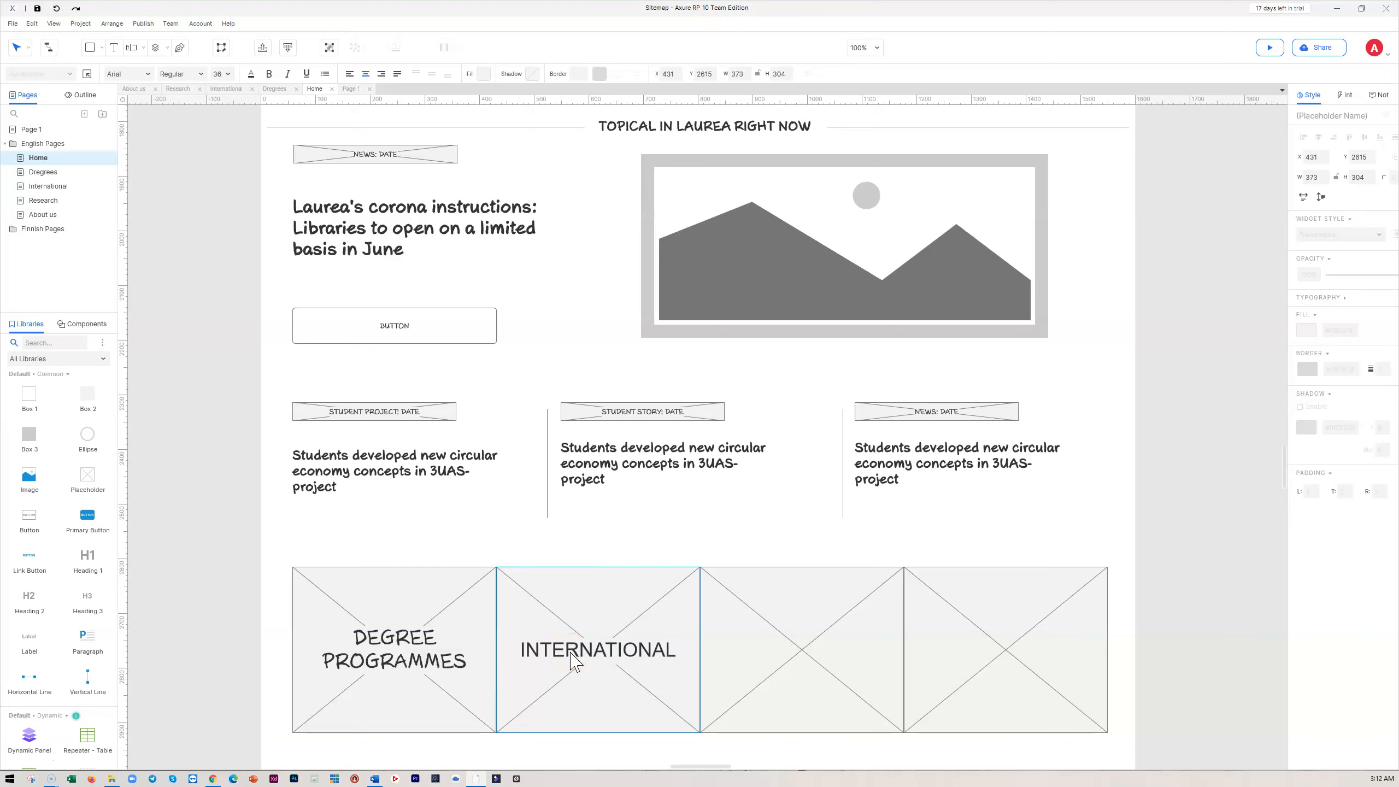
pyautogui.doubleClick(819, 641)
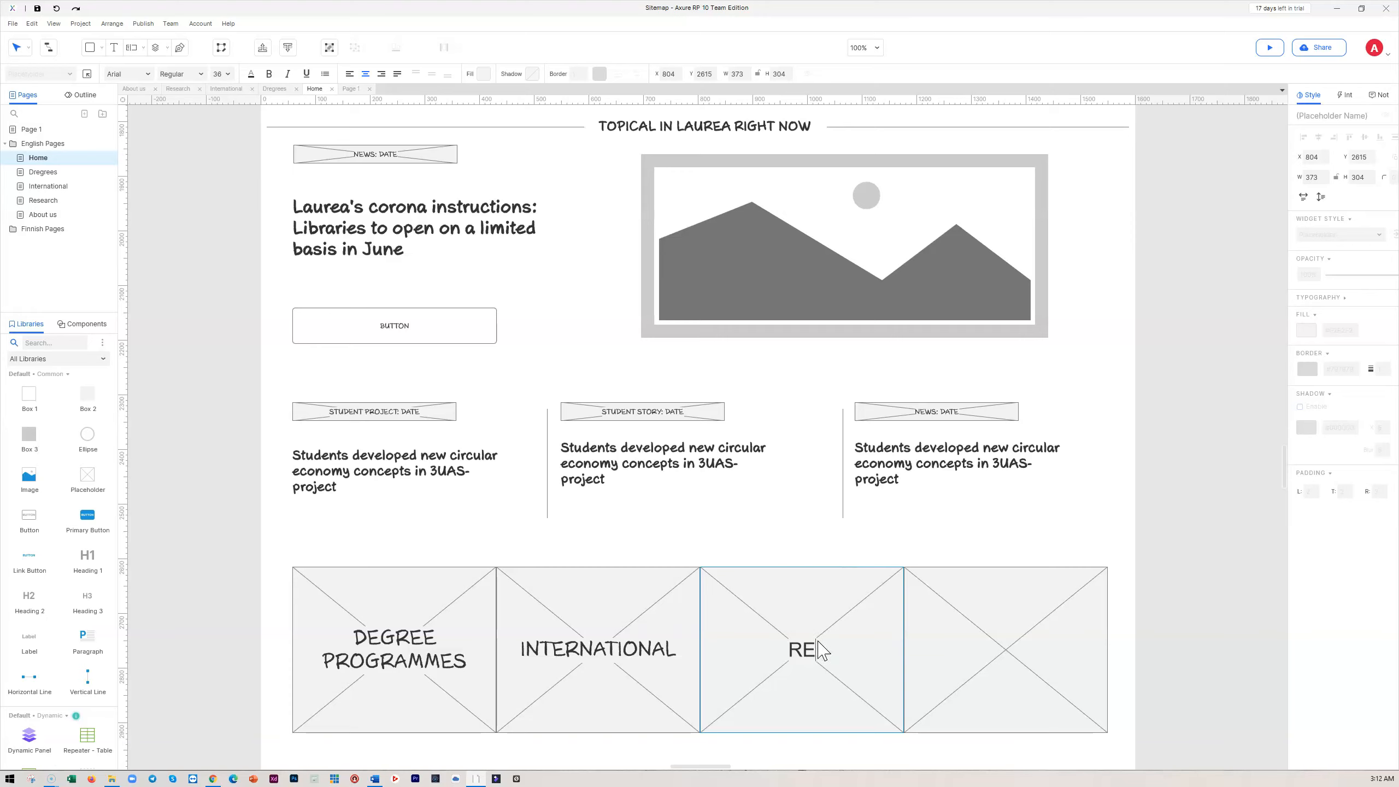
pyautogui.write('EARCH AND DEVLOPMENT')
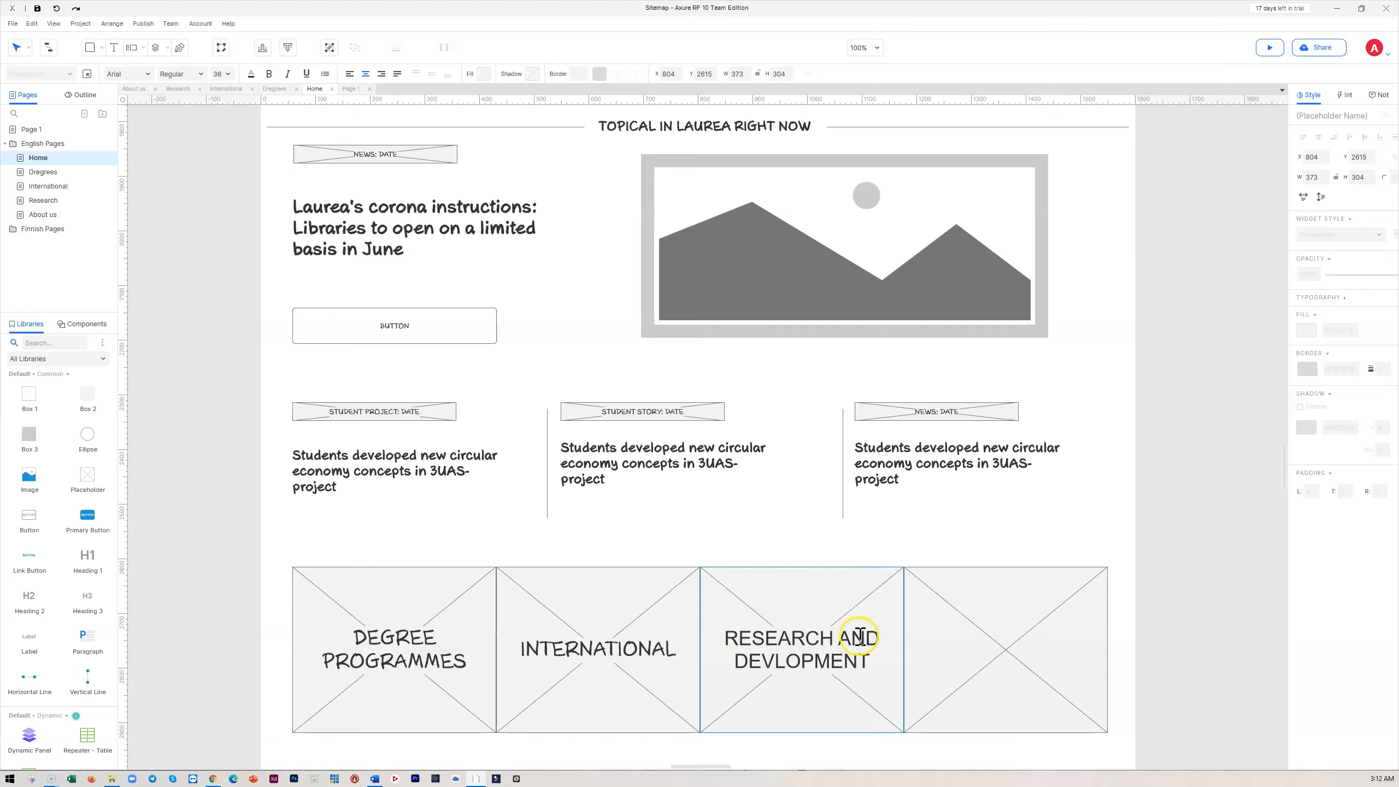
pyautogui.click(1010, 645)
pyautogui.write('ABOUT US')
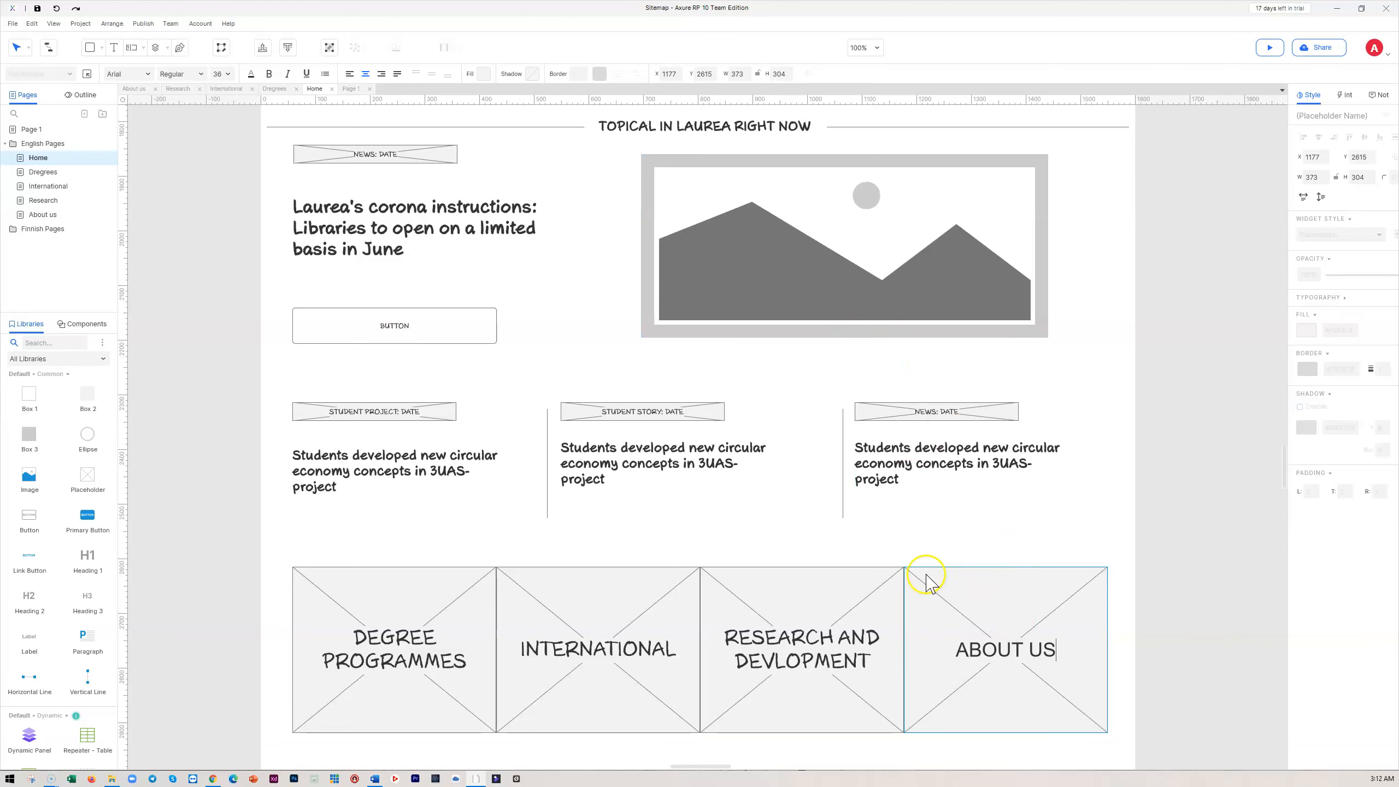
# - Copy the "TOPICAL IN LAUREA RIGHT NOW" heading with its two divider lines to just below the four large placeholders, at about Y 2973
pyautogui.scroll(1, 692, 476)
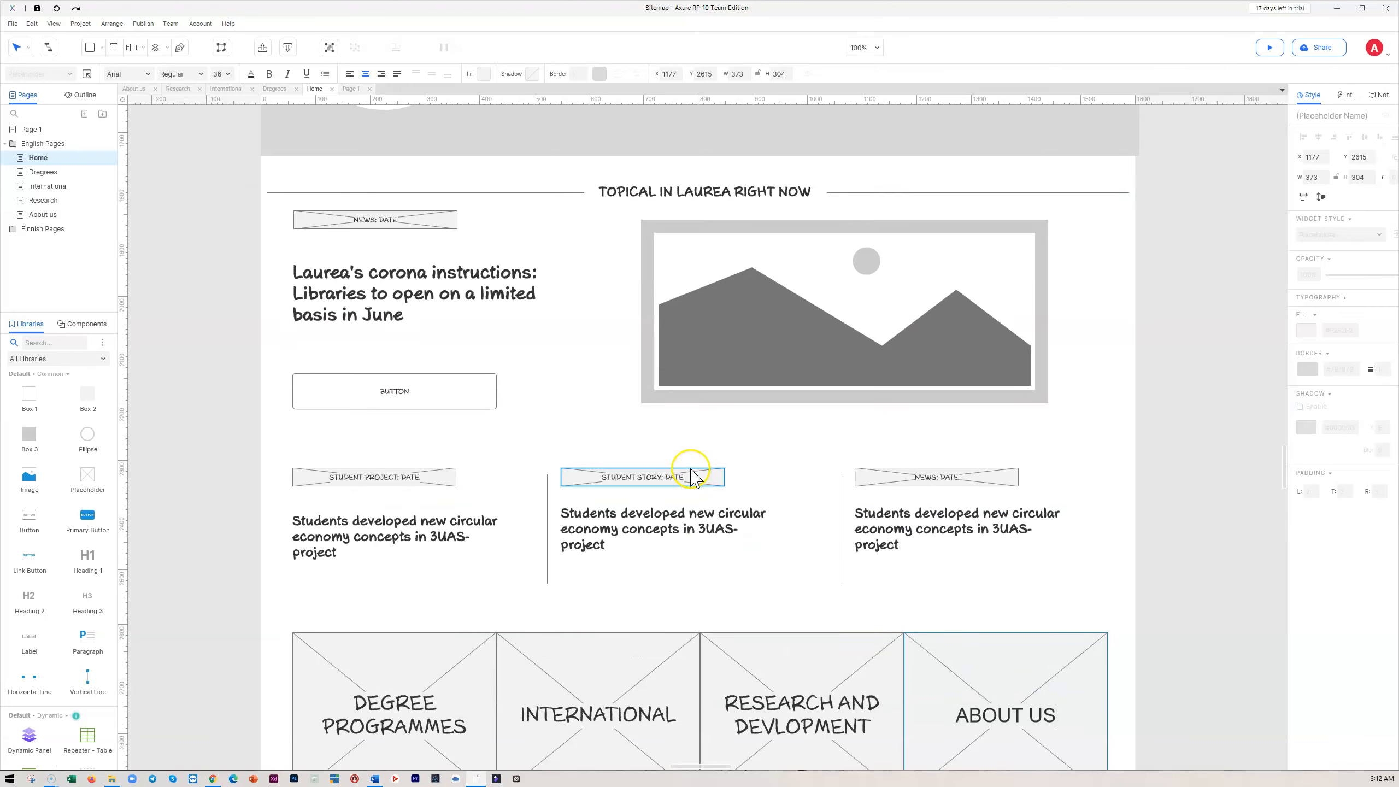
pyautogui.scroll(2, 691, 477)
pyautogui.moveTo(1166, 334); pyautogui.dragTo(267, 298)
pyautogui.scroll(-1, 687, 313)
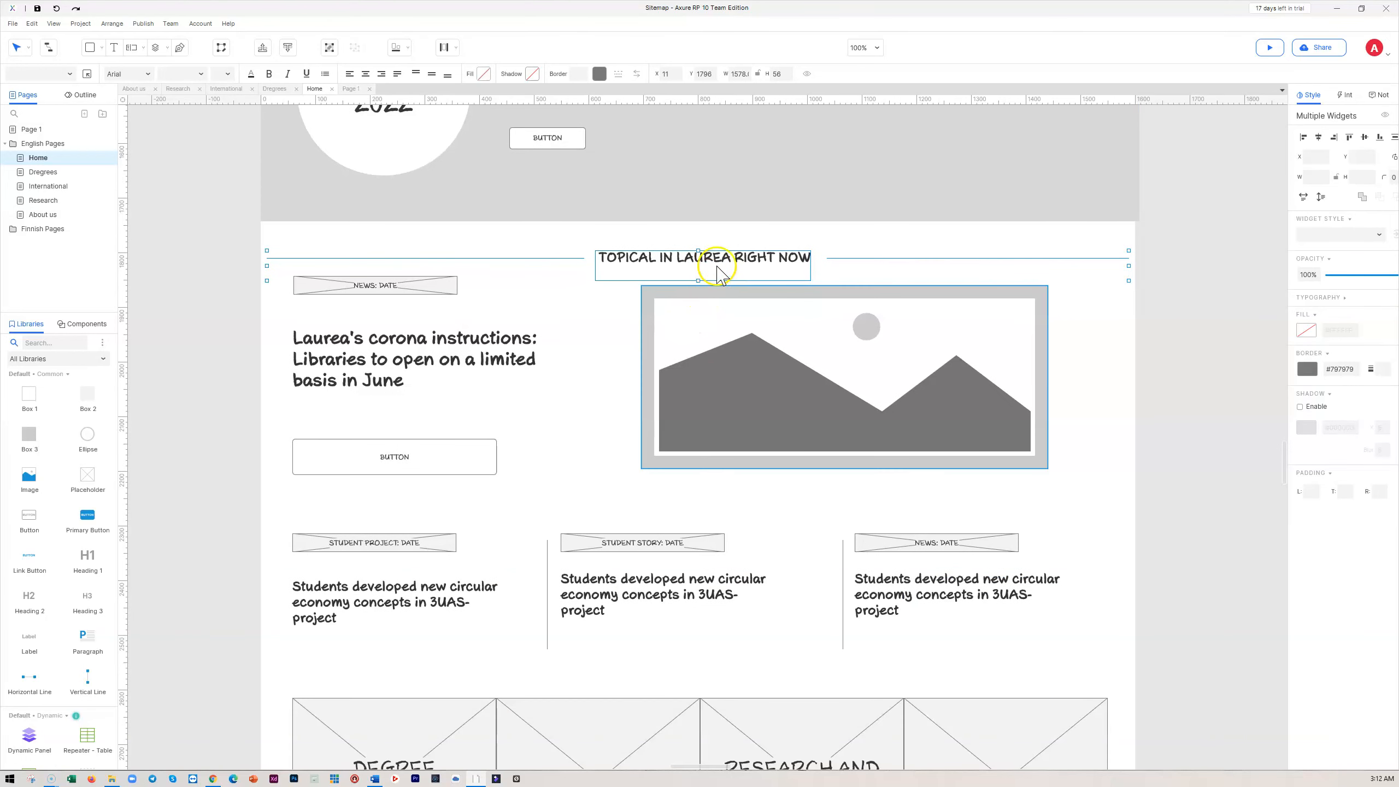
pyautogui.moveTo(731, 265); pyautogui.dragTo(728, 608)
# - Change the copied heading's text to "EVENTS" and centre it between the two divider lines
pyautogui.doubleClick(684, 605)
pyautogui.write('EVE')
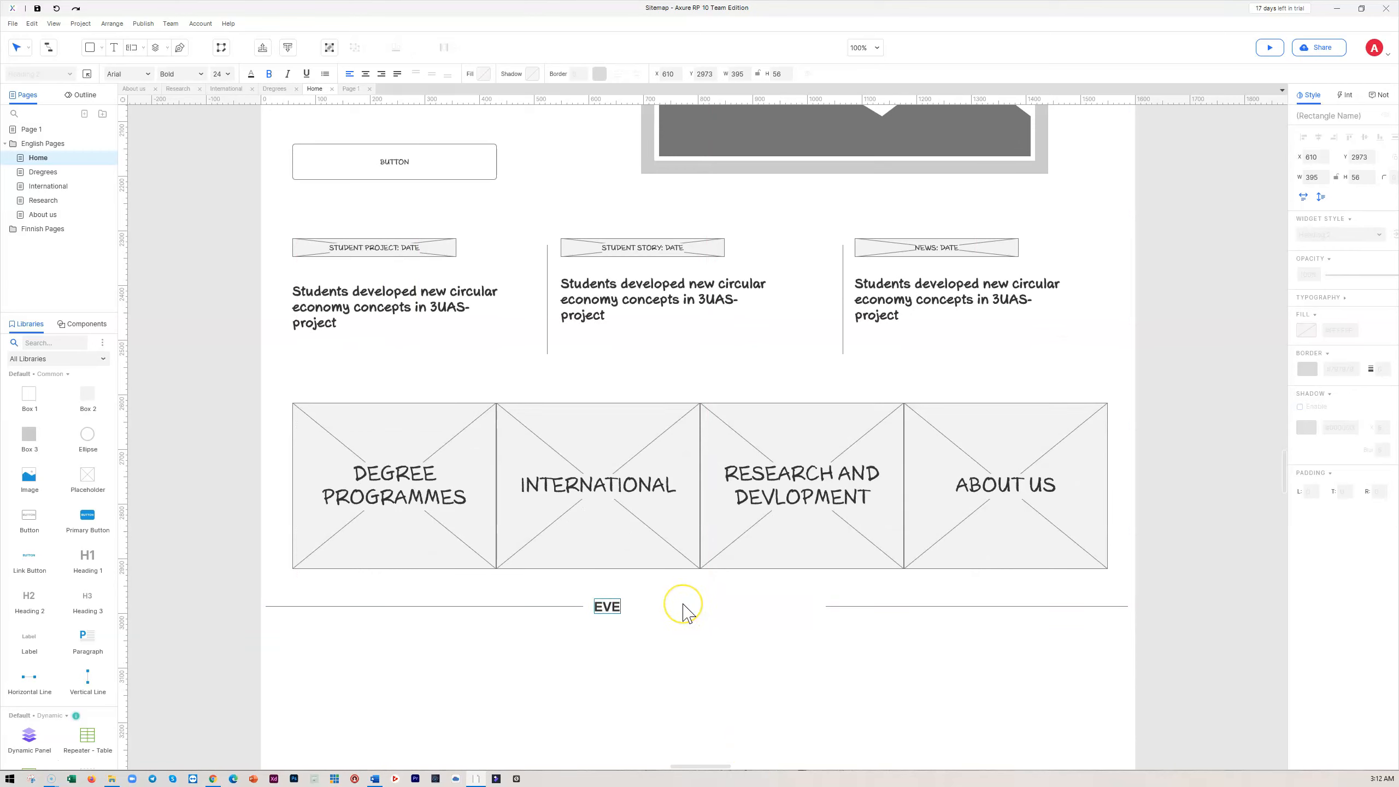
pyautogui.write('NTS')
pyautogui.press('Escape')
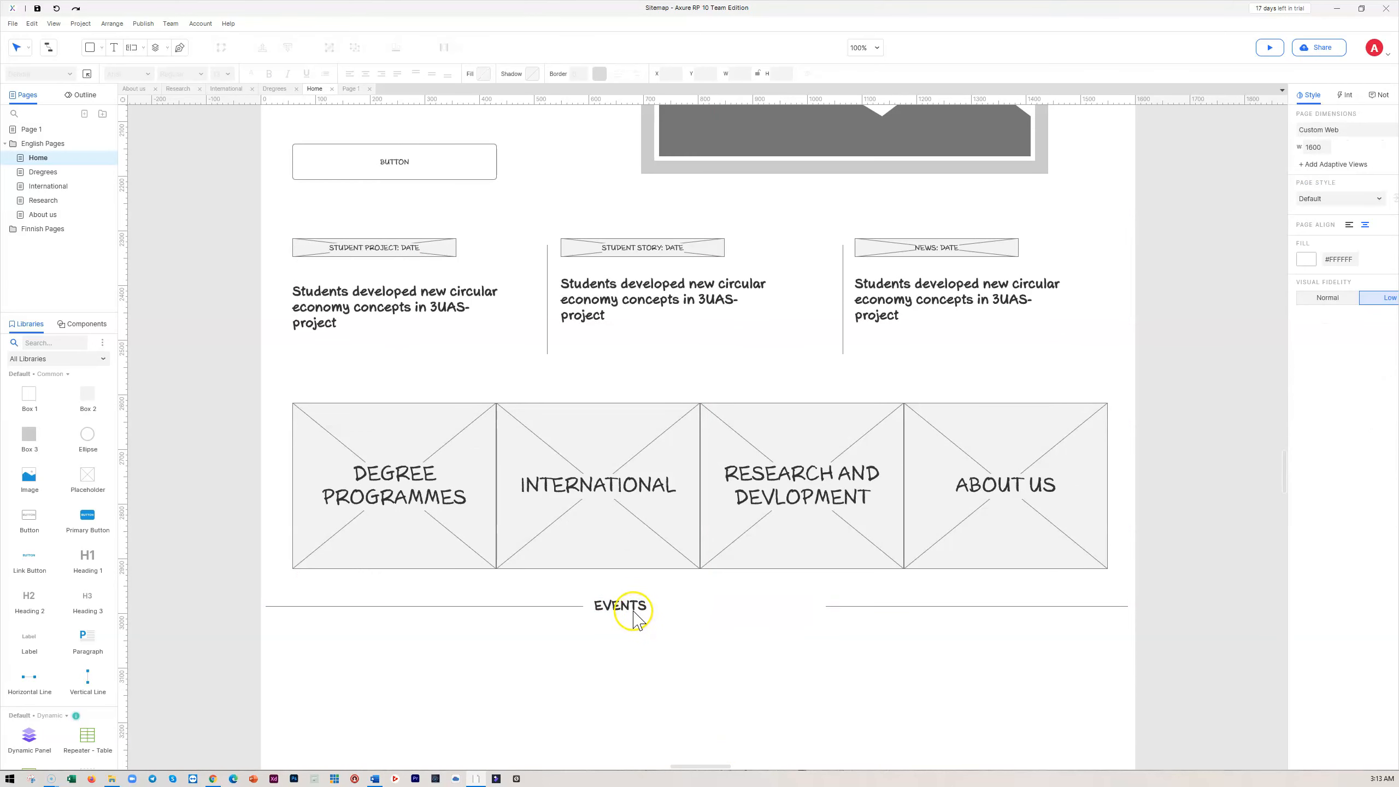
pyautogui.moveTo(628, 612); pyautogui.dragTo(708, 619)
pyautogui.click(712, 639)
# - Add a Box 3 shape below the EVENTS heading at Y 3200 and stretch it across the page, about 1601 × 170
pyautogui.scroll(-4, 712, 639)
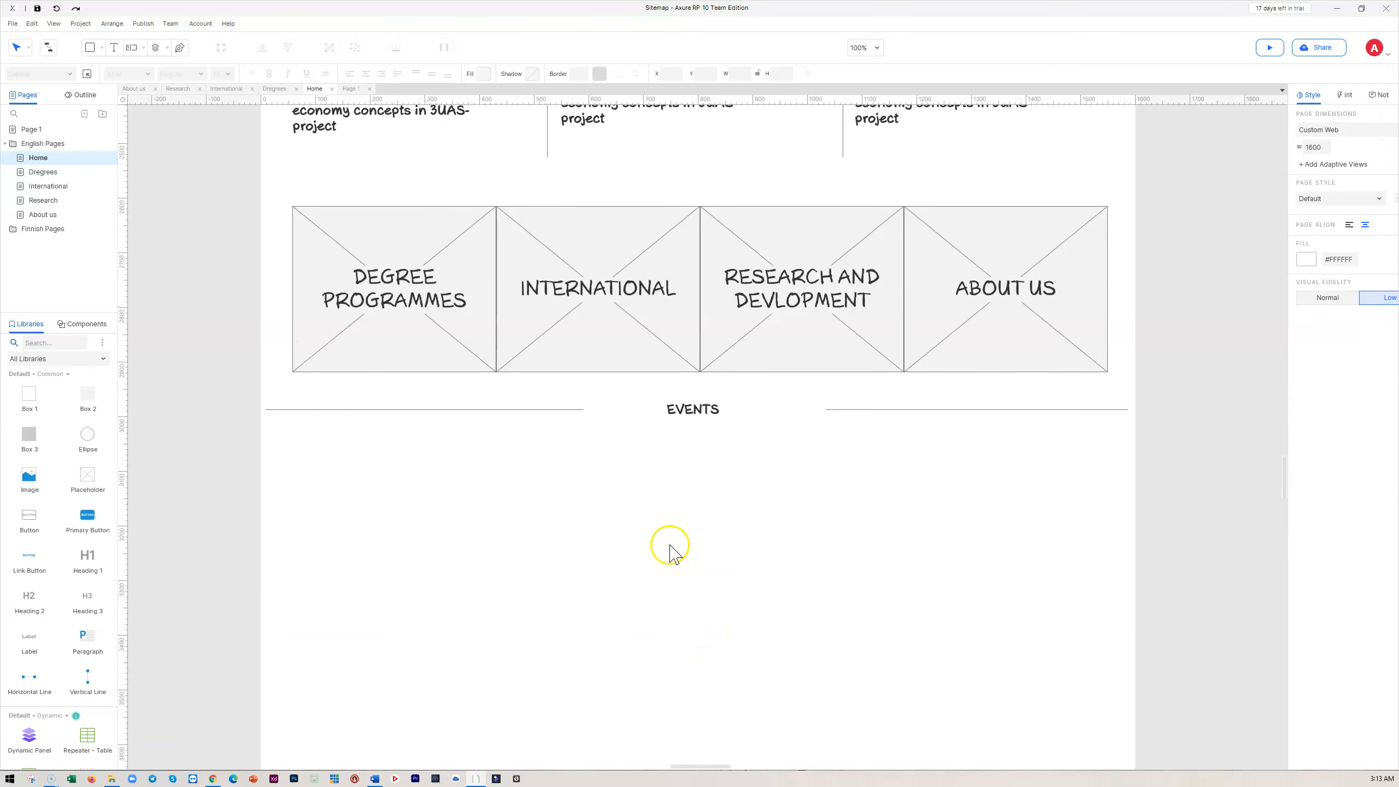
pyautogui.scroll(-3, 603, 497)
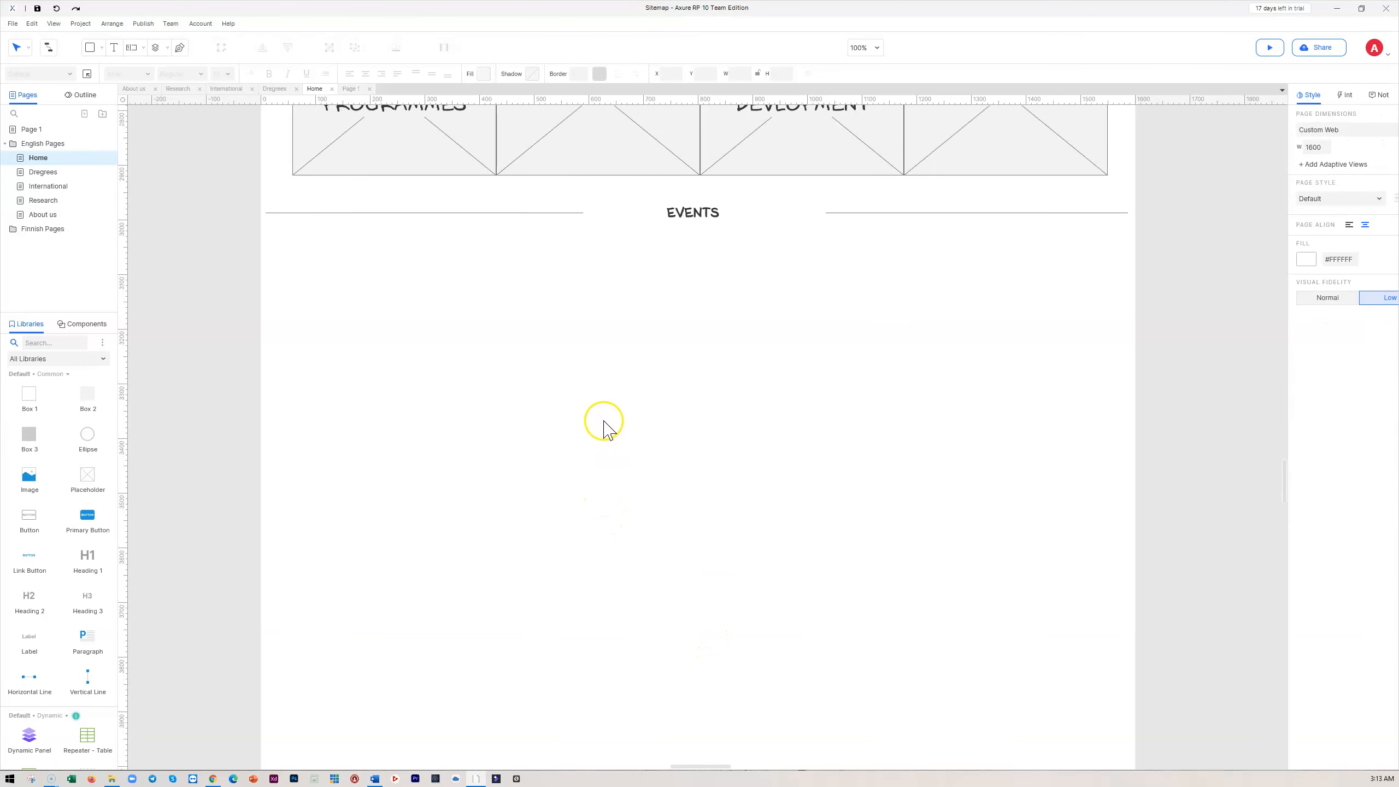
pyautogui.moveTo(30, 436); pyautogui.dragTo(261, 330)
pyautogui.moveTo(424, 376); pyautogui.dragTo(1136, 430)
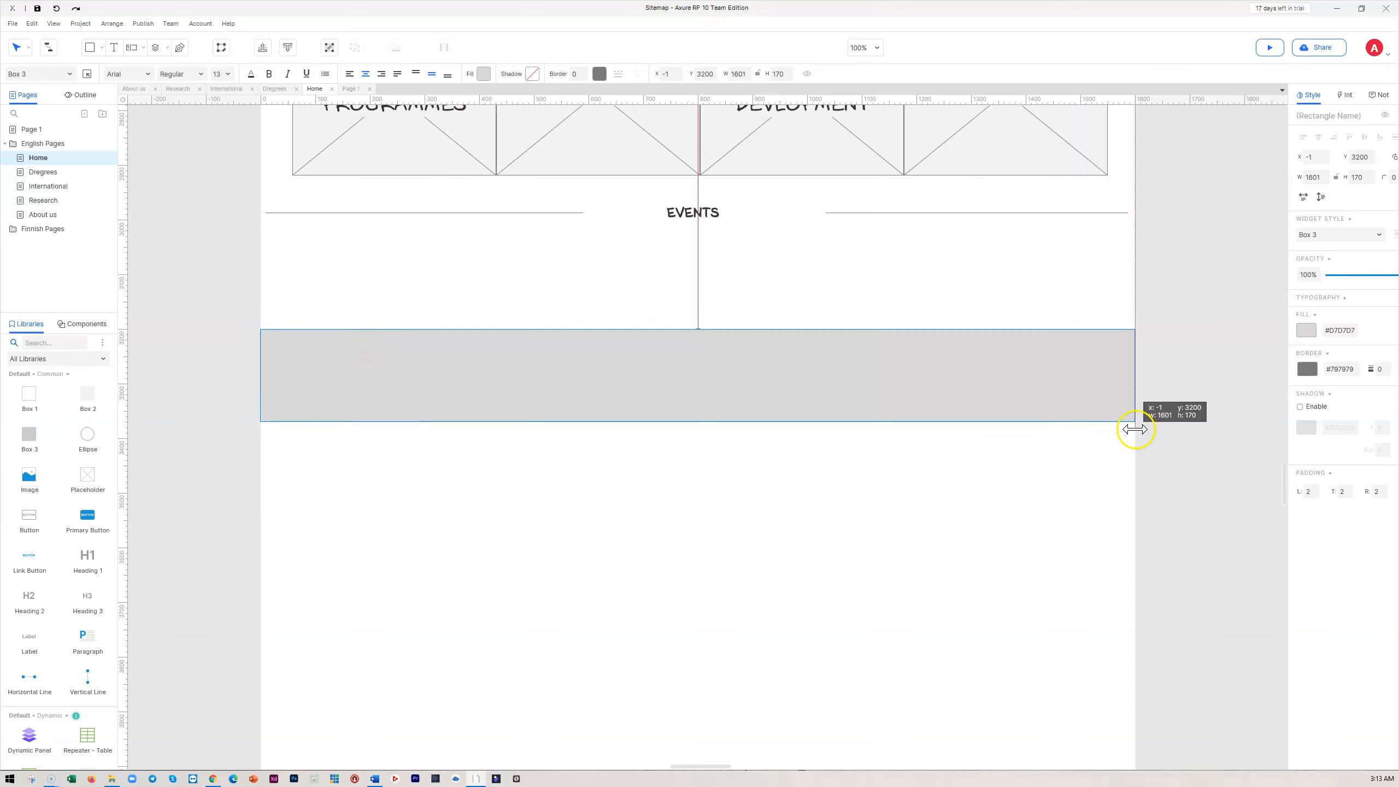
# - Fill the wide box with #F2F2F2 and extend its height to about 587
pyautogui.click(484, 74)
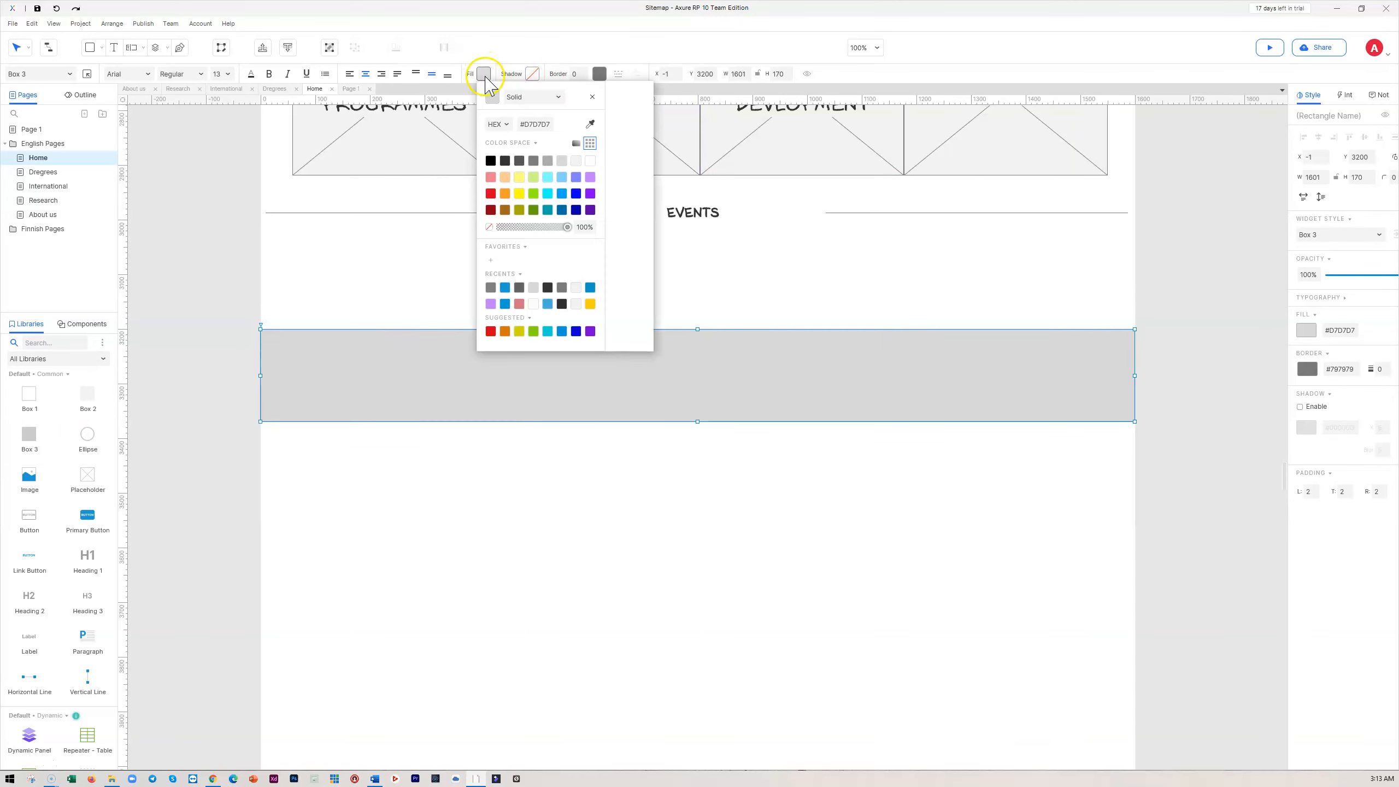
pyautogui.click(530, 123)
pyautogui.write('F2F2F2')
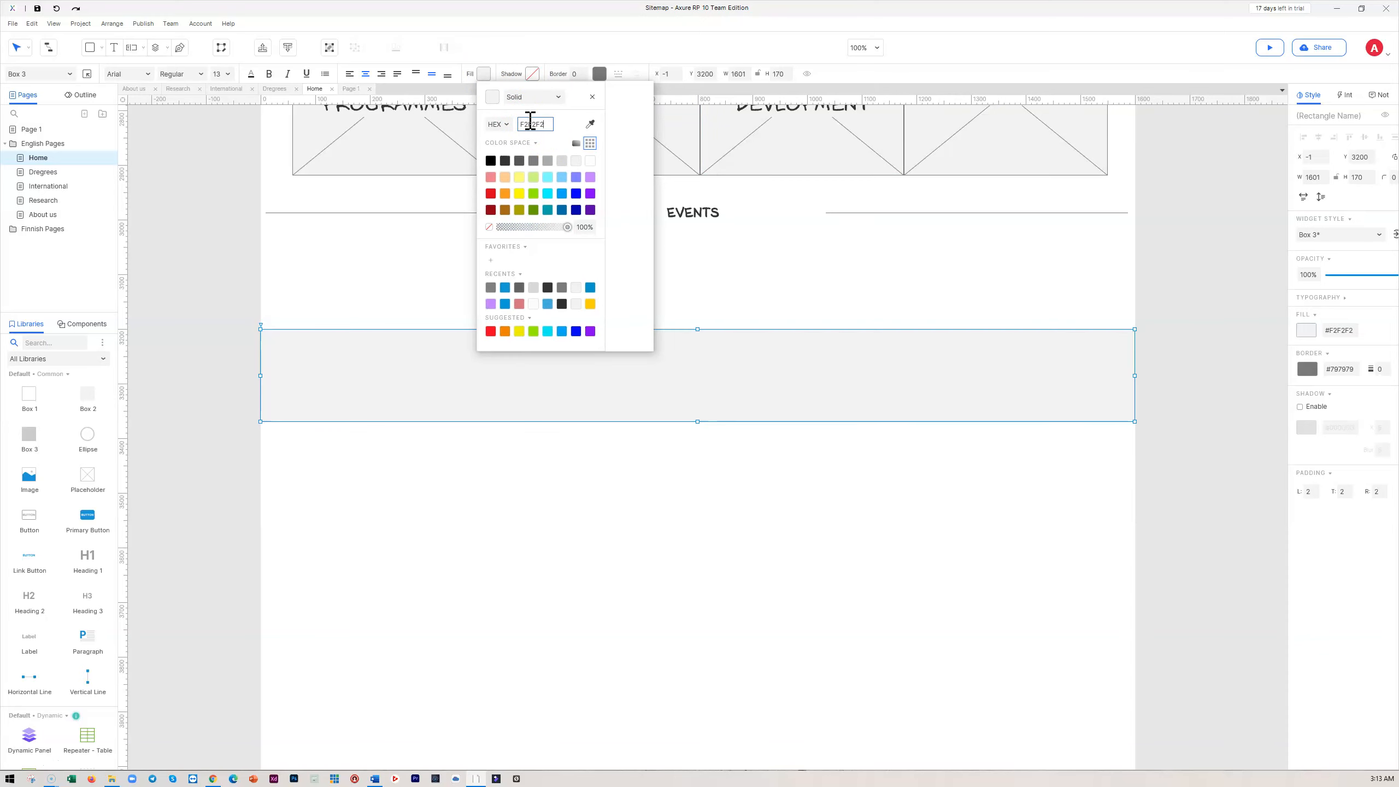
pyautogui.click(780, 466)
pyautogui.moveTo(699, 422); pyautogui.dragTo(701, 649)
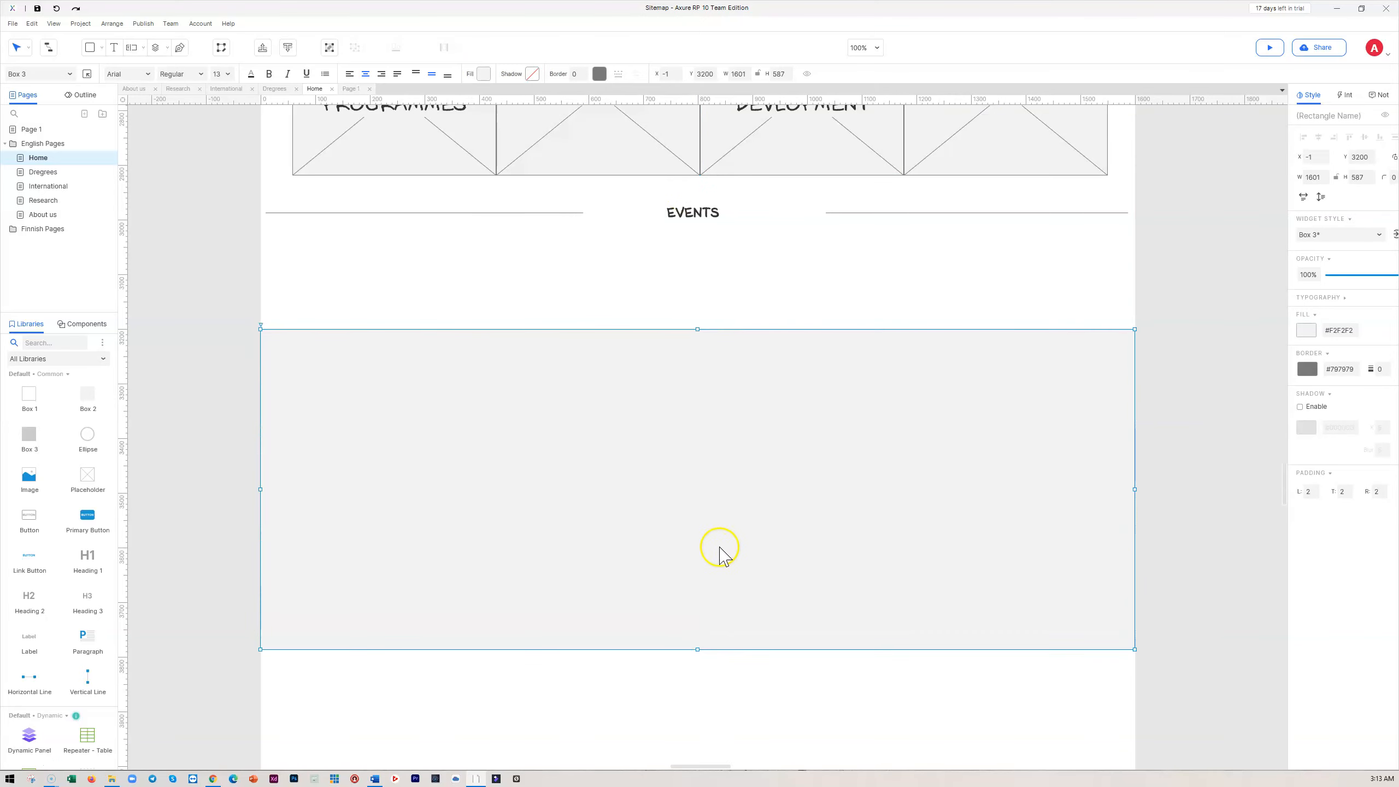
# - Copy the EVENTS heading with its divider lines into the upper part of the light grey box, at about Y 3233
pyautogui.scroll(1, 727, 474)
pyautogui.moveTo(1196, 323); pyautogui.dragTo(216, 265)
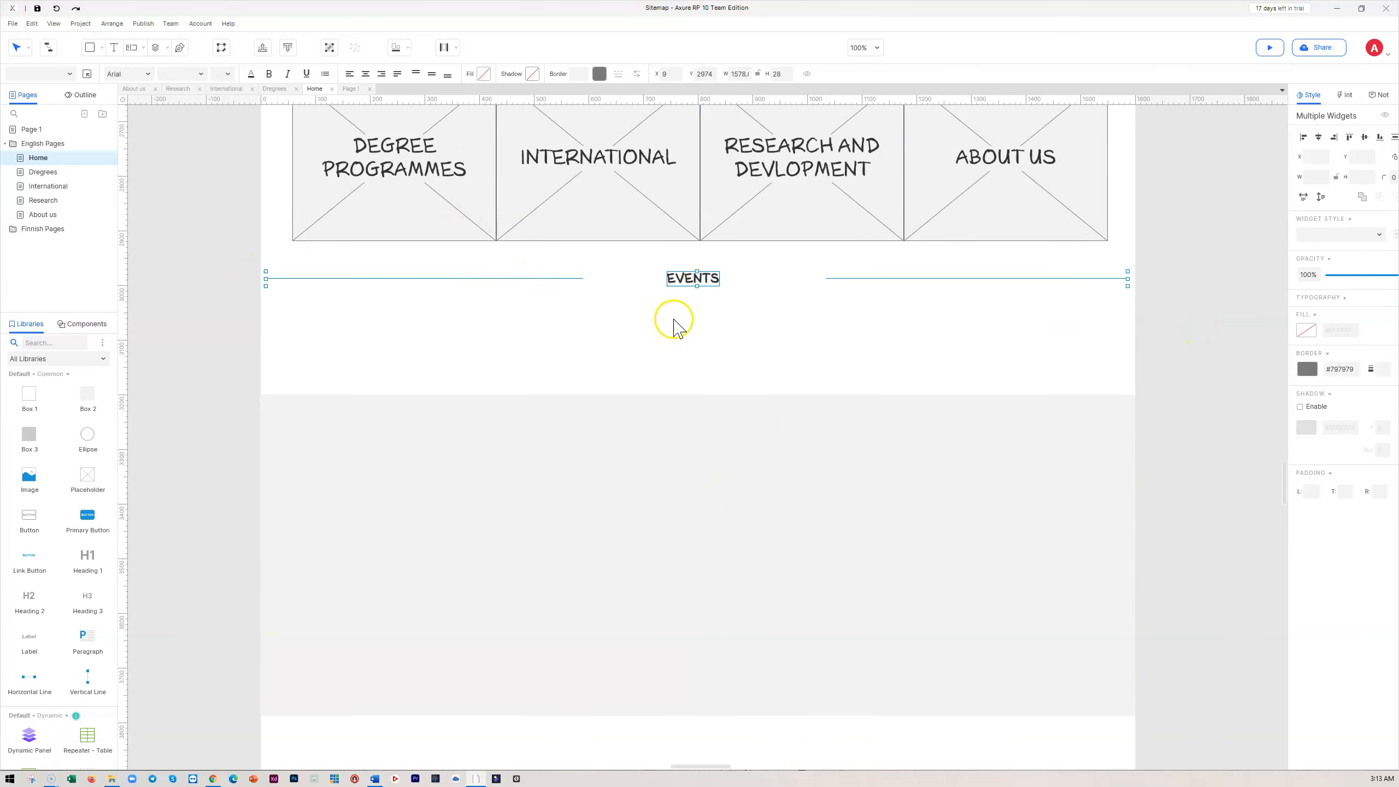
pyautogui.moveTo(697, 279); pyautogui.dragTo(696, 420)
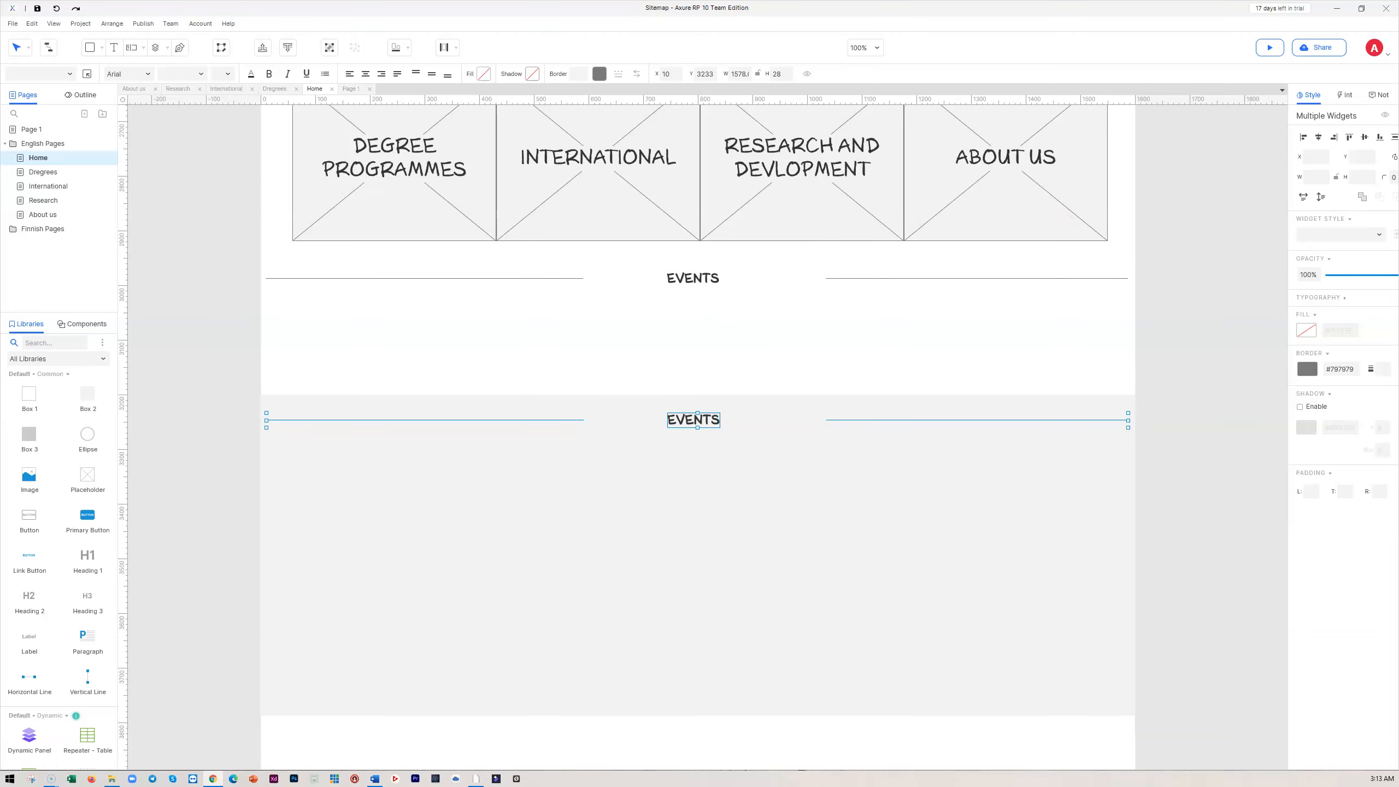
# - Change the heading inside the light grey box to "OUR IMPACT IN THE SOCIETY" and place it at about X 660
pyautogui.doubleClick(693, 422)
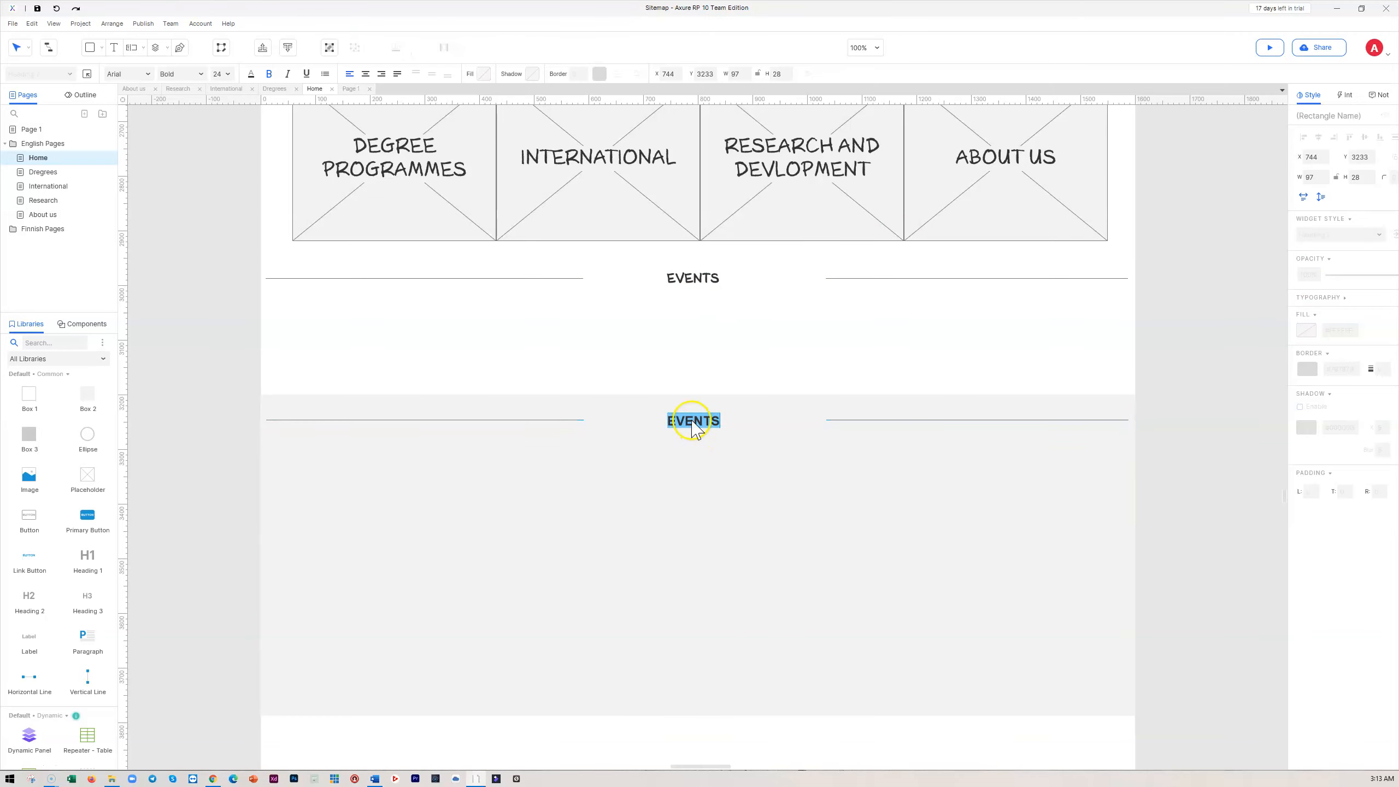
pyautogui.write('OUR IMPACT IN THE SOCIETY')
pyautogui.click(842, 533)
pyautogui.moveTo(743, 422)
pyautogui.mouseDown()
pyautogui.moveTo(711, 423)
pyautogui.moveTo(773, 423)
pyautogui.moveTo(730, 423)
pyautogui.mouseUp()
pyautogui.hotkey('ctrl', 'z')
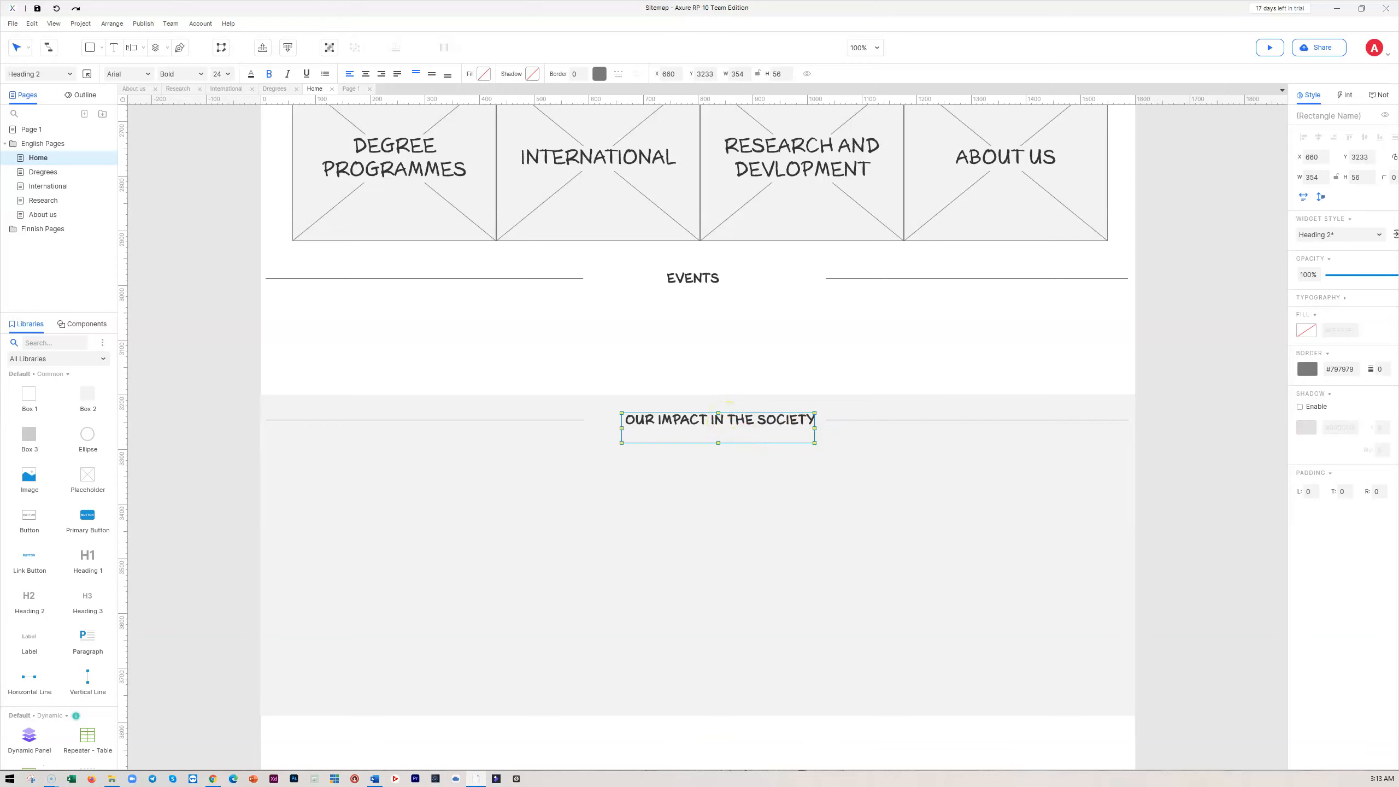
pyautogui.click(1210, 485)
# - Copy the three interest cards, without their background, to below the "OUR IMPACT IN THE SOCIETY" heading at about X 31, Y 3288
pyautogui.scroll(1, 1210, 485)
pyautogui.scroll(18, 1209, 485)
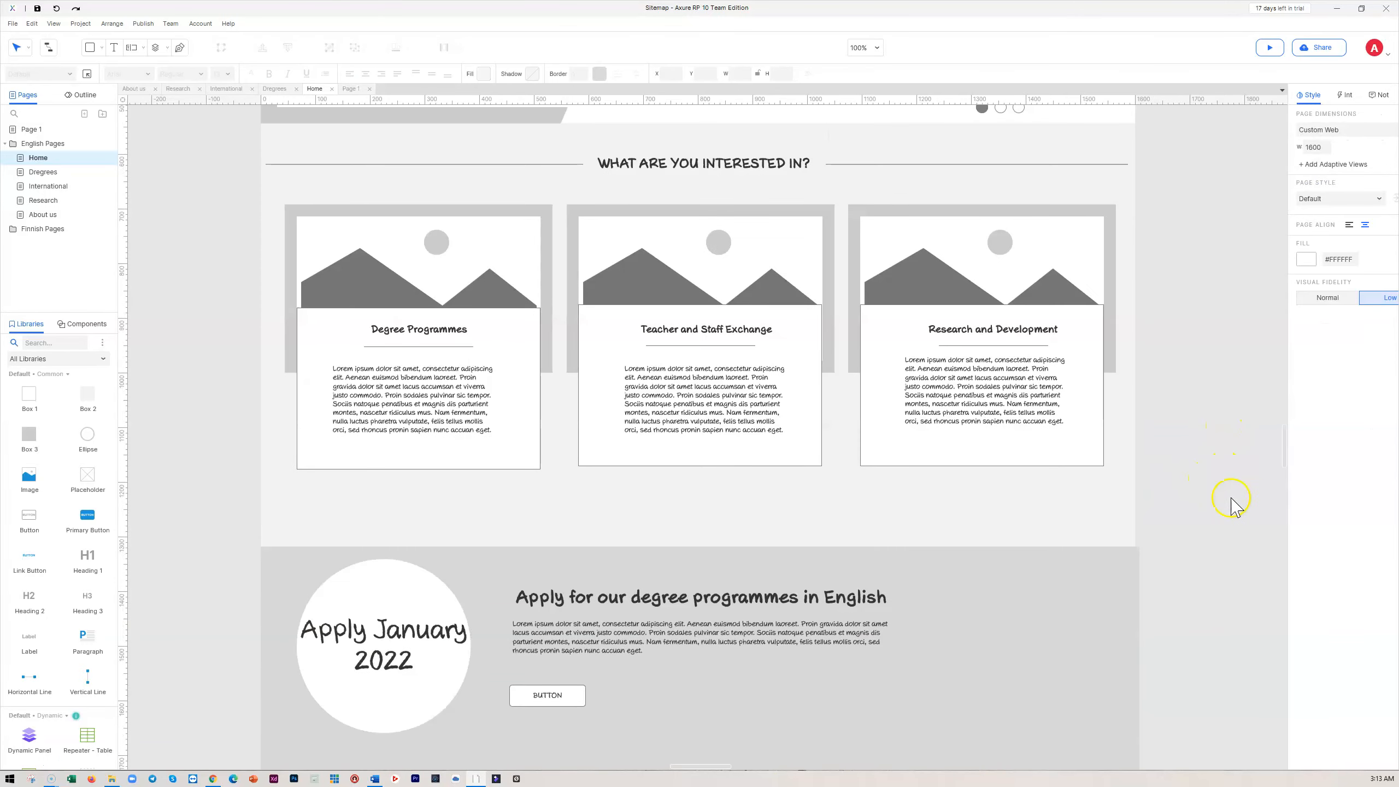
pyautogui.moveTo(1231, 499); pyautogui.dragTo(268, 421)
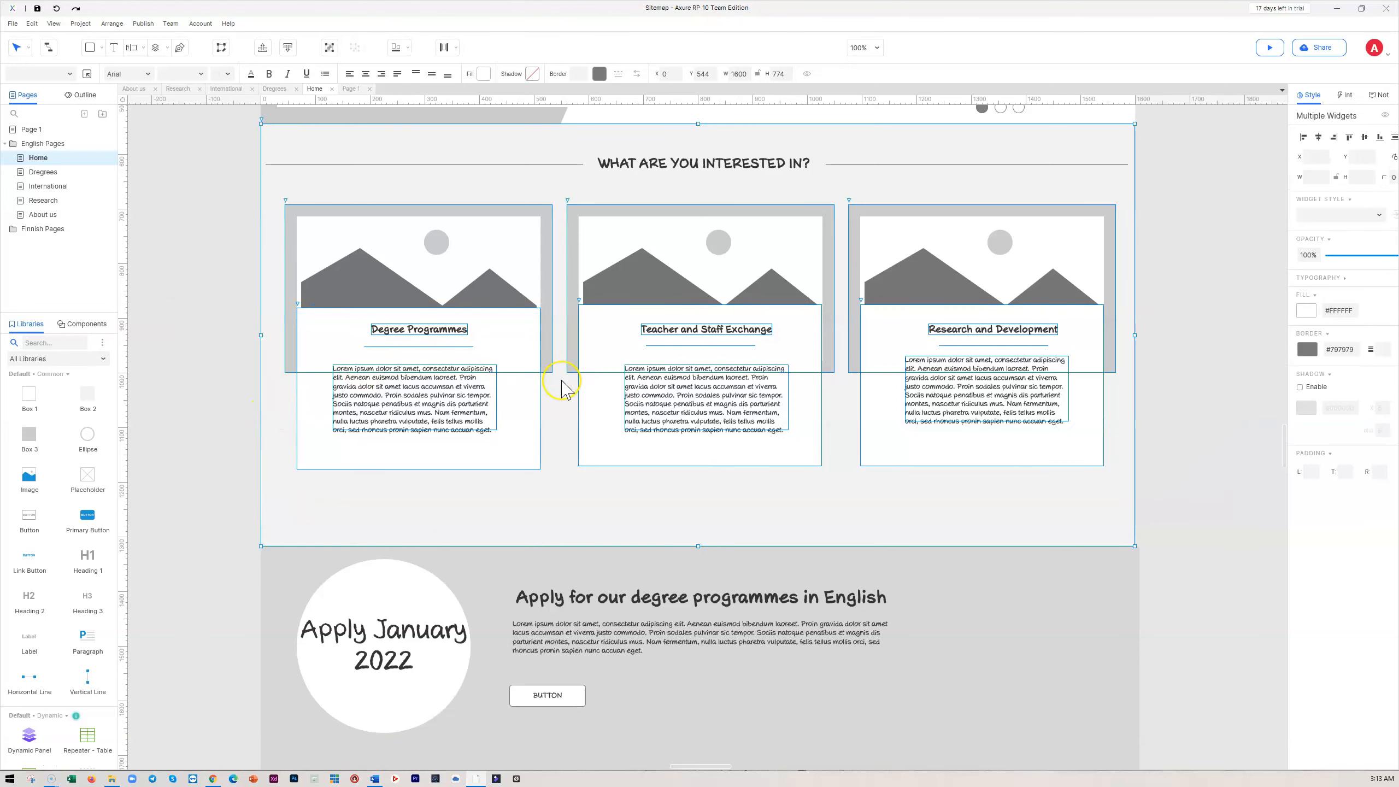
pyautogui.keyDown('shift'); pyautogui.click(516, 499); pyautogui.keyUp('shift')
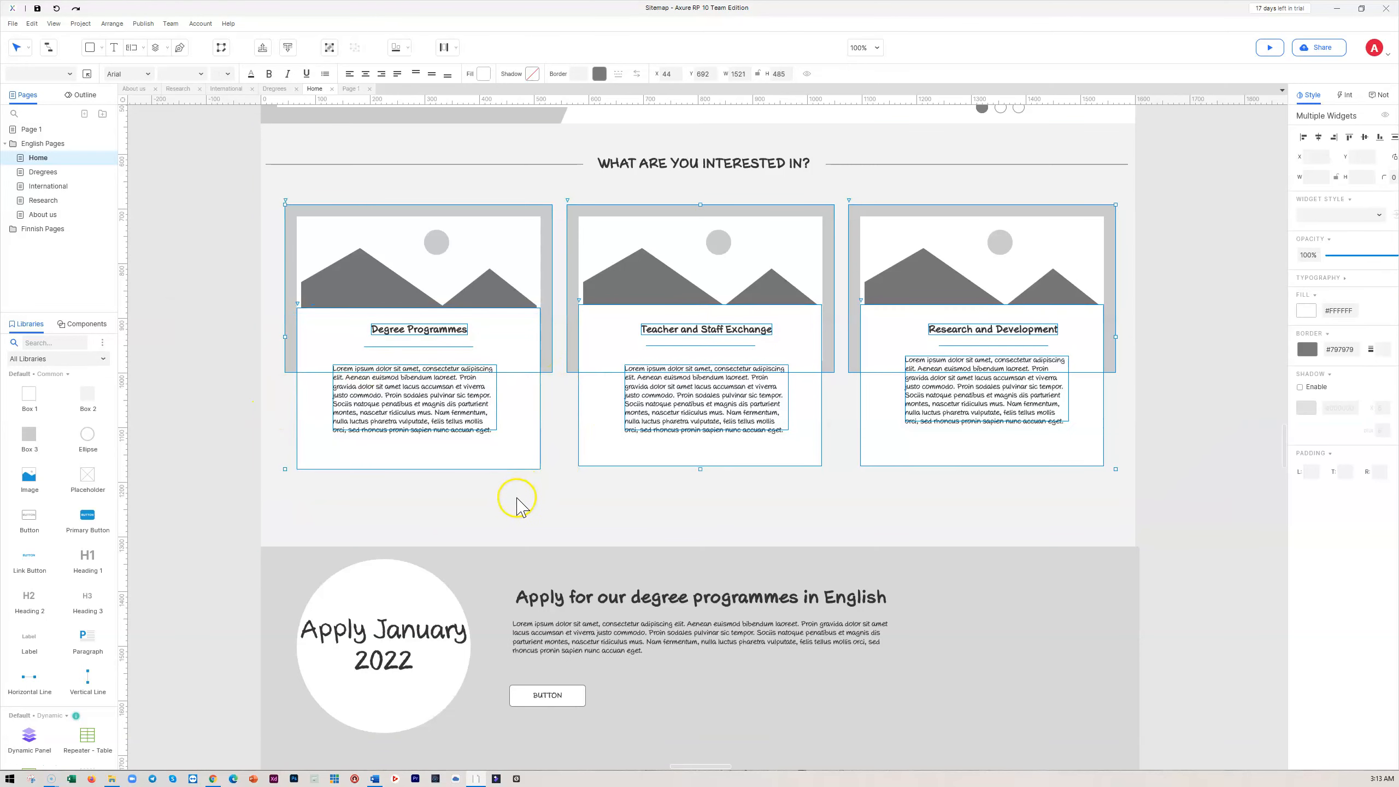
pyautogui.scroll(-2, 669, 290)
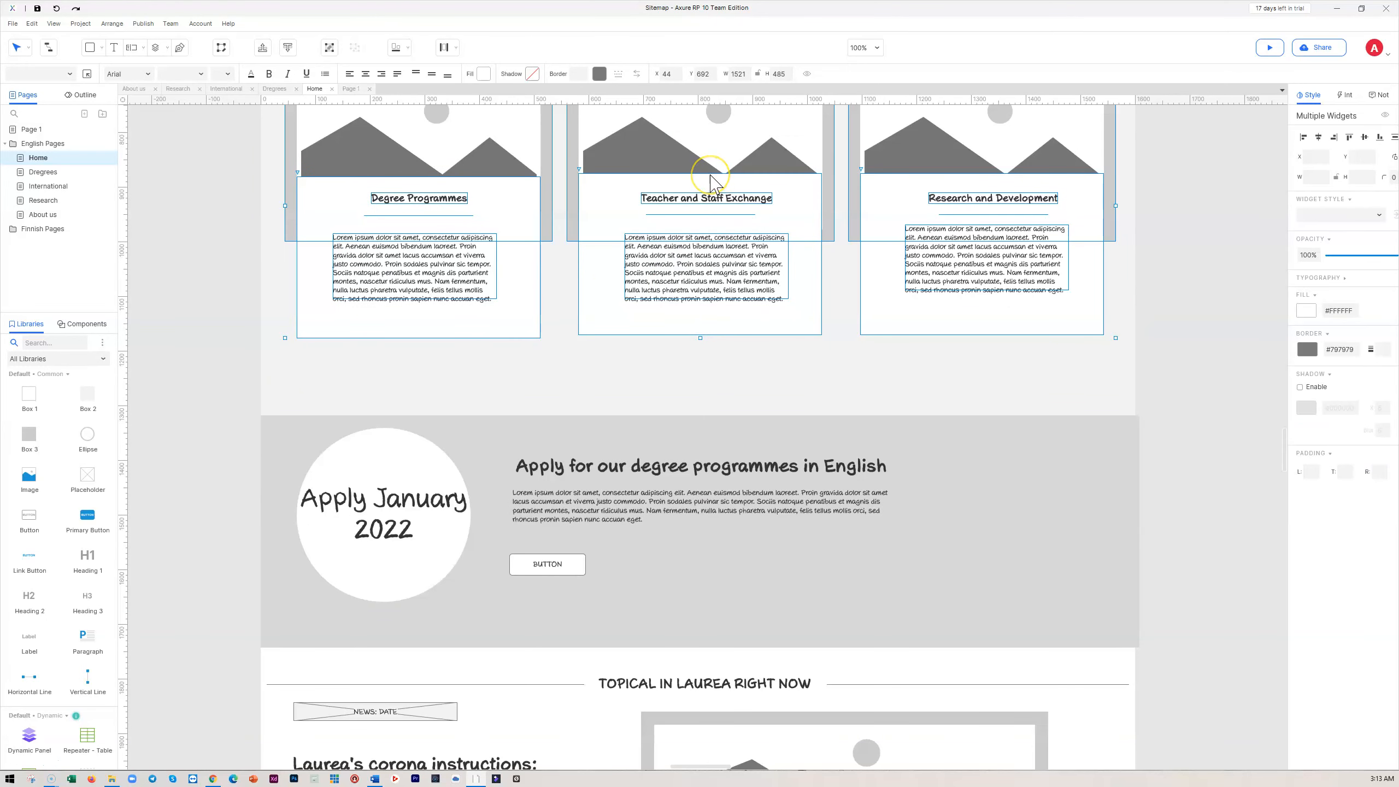
pyautogui.moveTo(712, 161); pyautogui.dragTo(713, 322)
# - Extend the light grey box behind the copied cards to a height of about 686
pyautogui.click(975, 219)
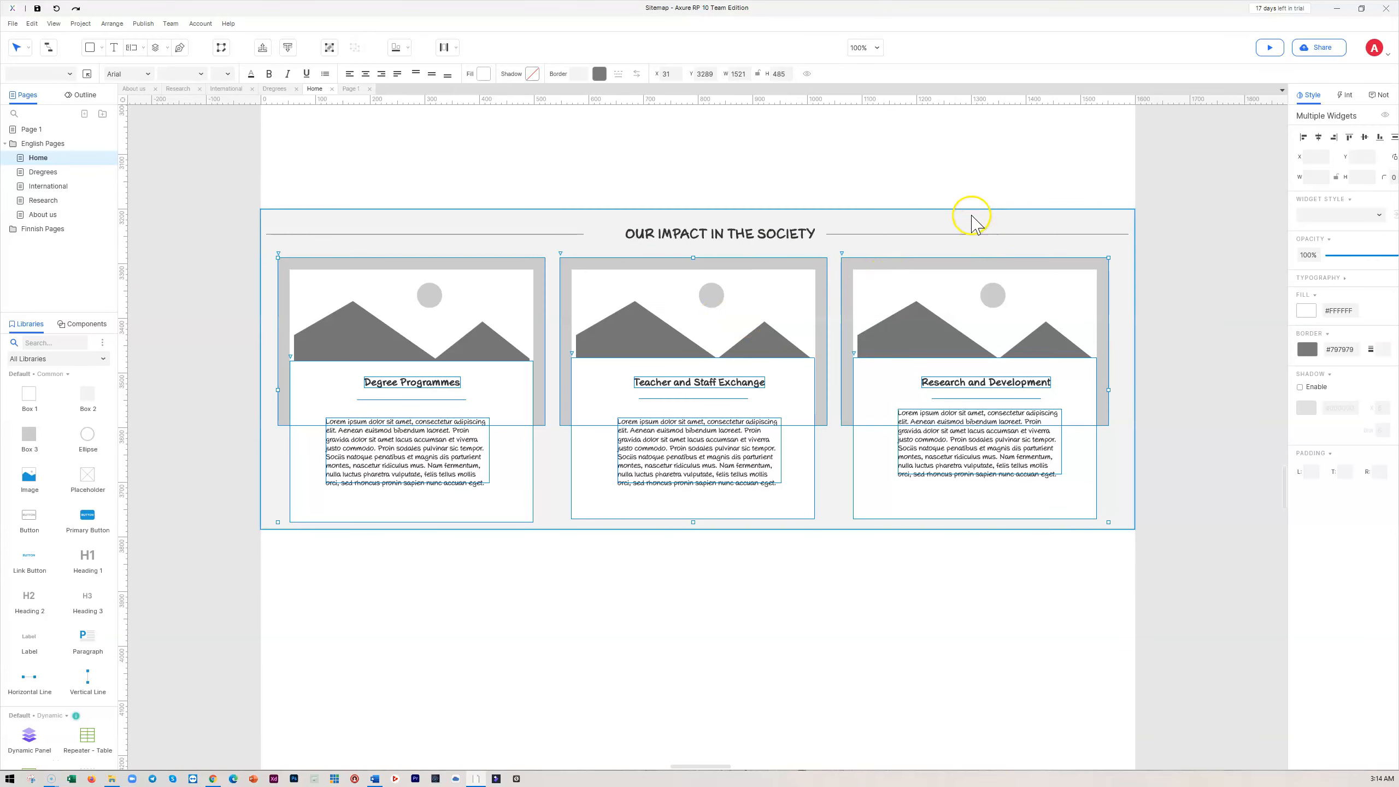
pyautogui.moveTo(697, 528); pyautogui.dragTo(721, 583)
pyautogui.scroll(-2, 827, 441)
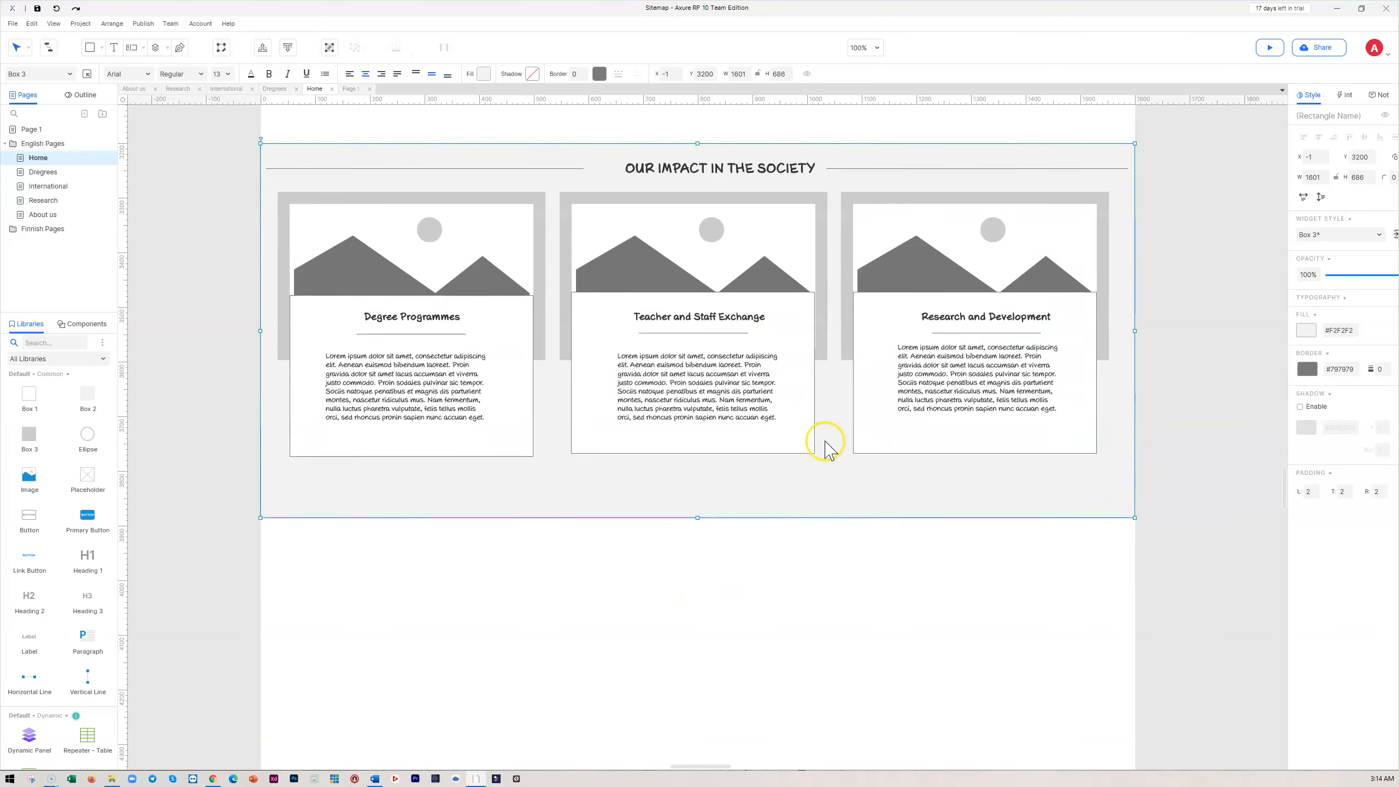
pyautogui.click(616, 499)
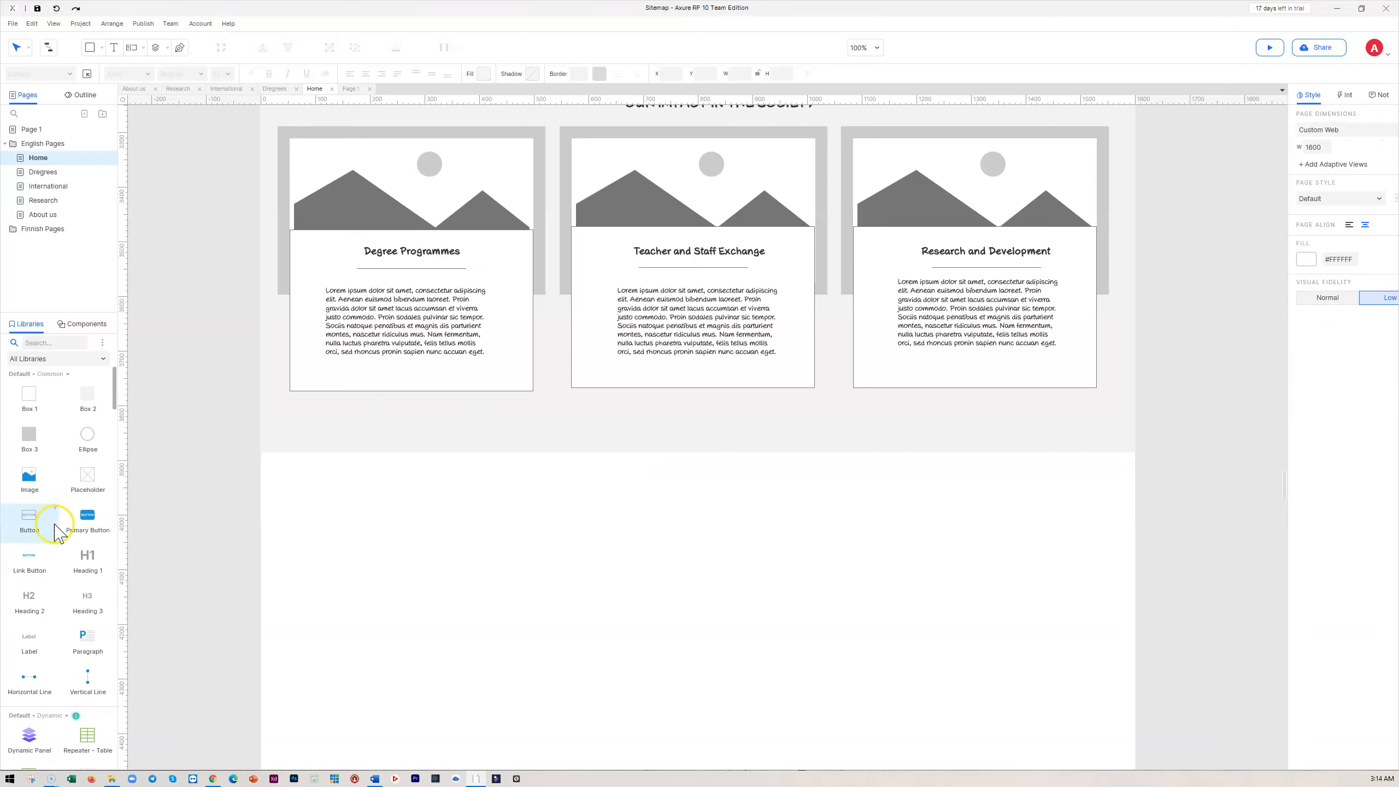
# - Add a placeholder about 258 × 52 at X 53, Y 3921 below the grey section and label it "logo"
pyautogui.moveTo(90, 493); pyautogui.dragTo(291, 479)
pyautogui.moveTo(452, 563); pyautogui.dragTo(361, 501)
pyautogui.press('l')
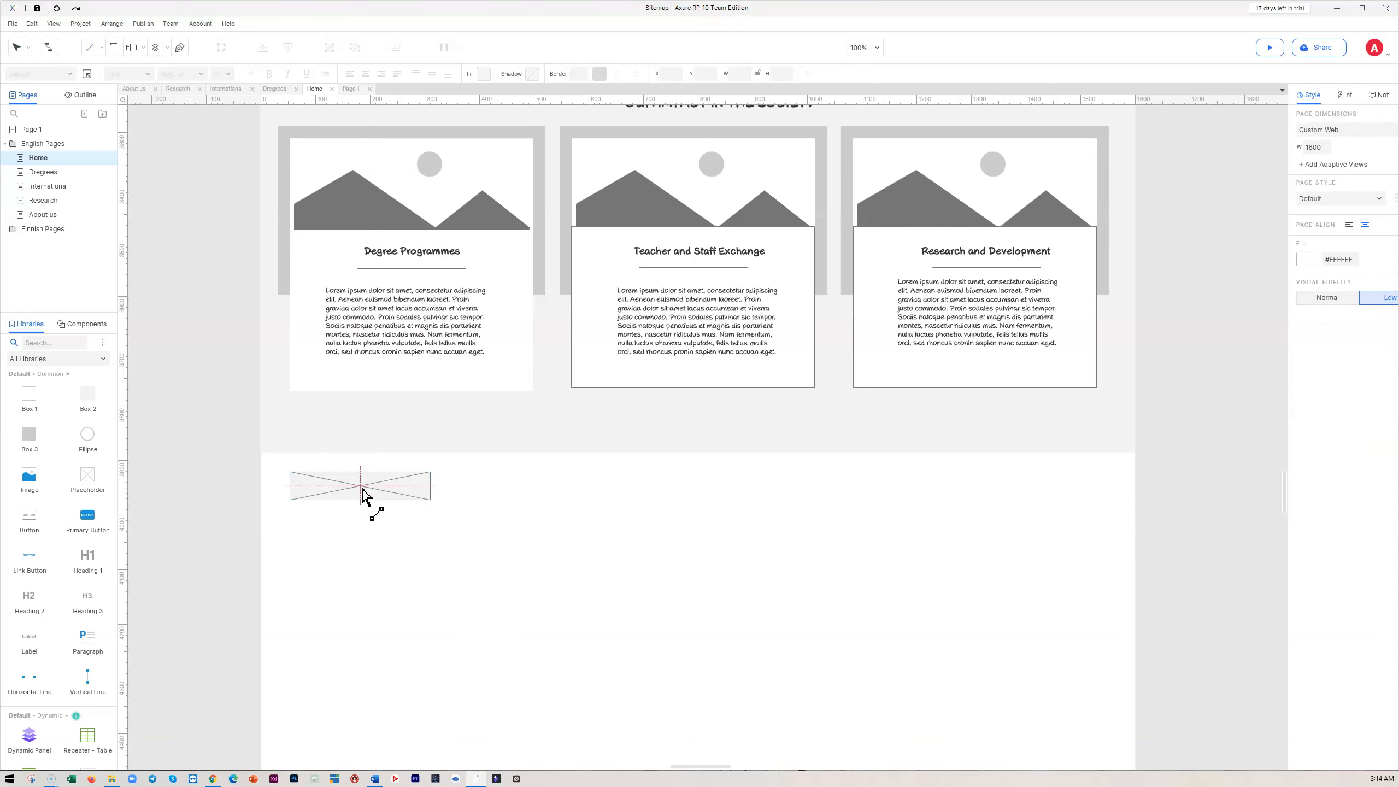
pyautogui.click(362, 488)
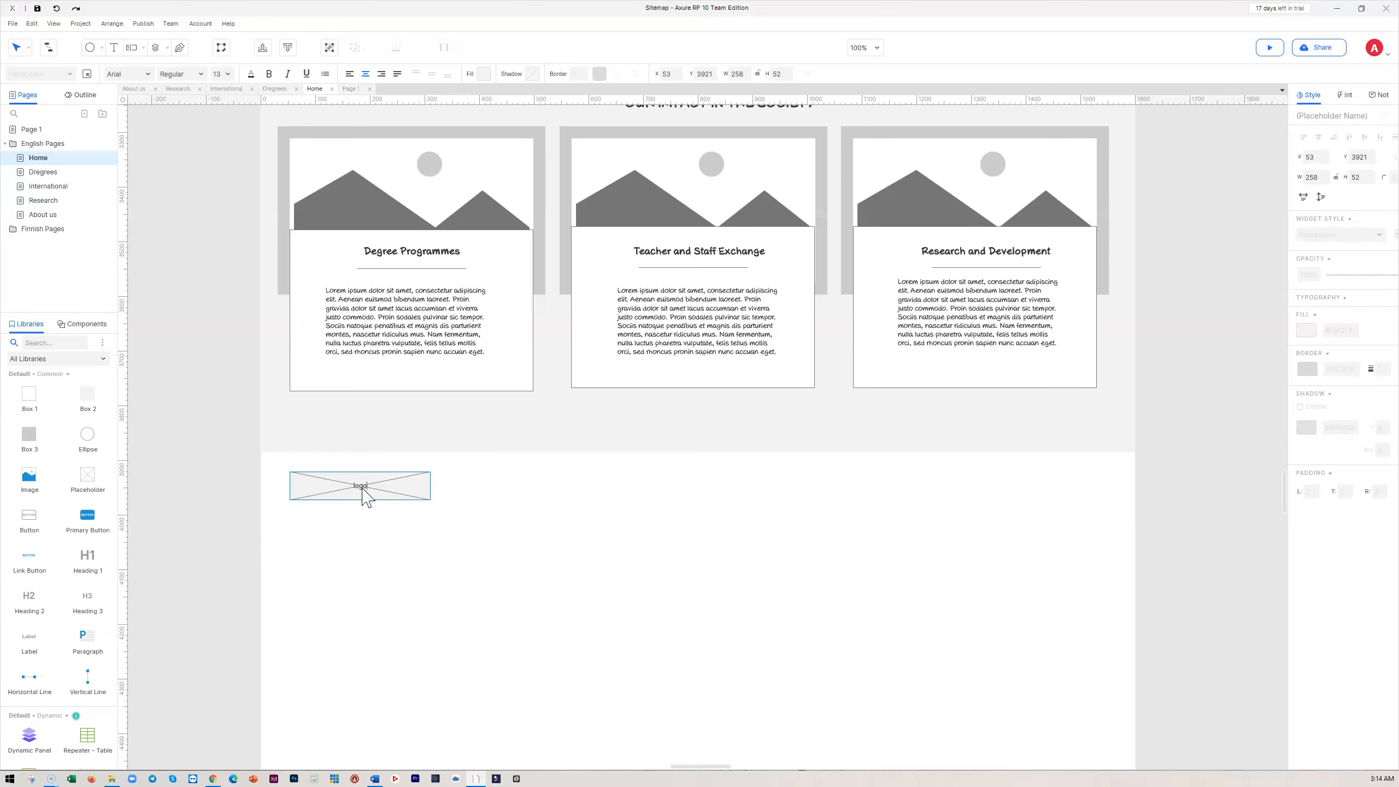
pyautogui.click(482, 554)
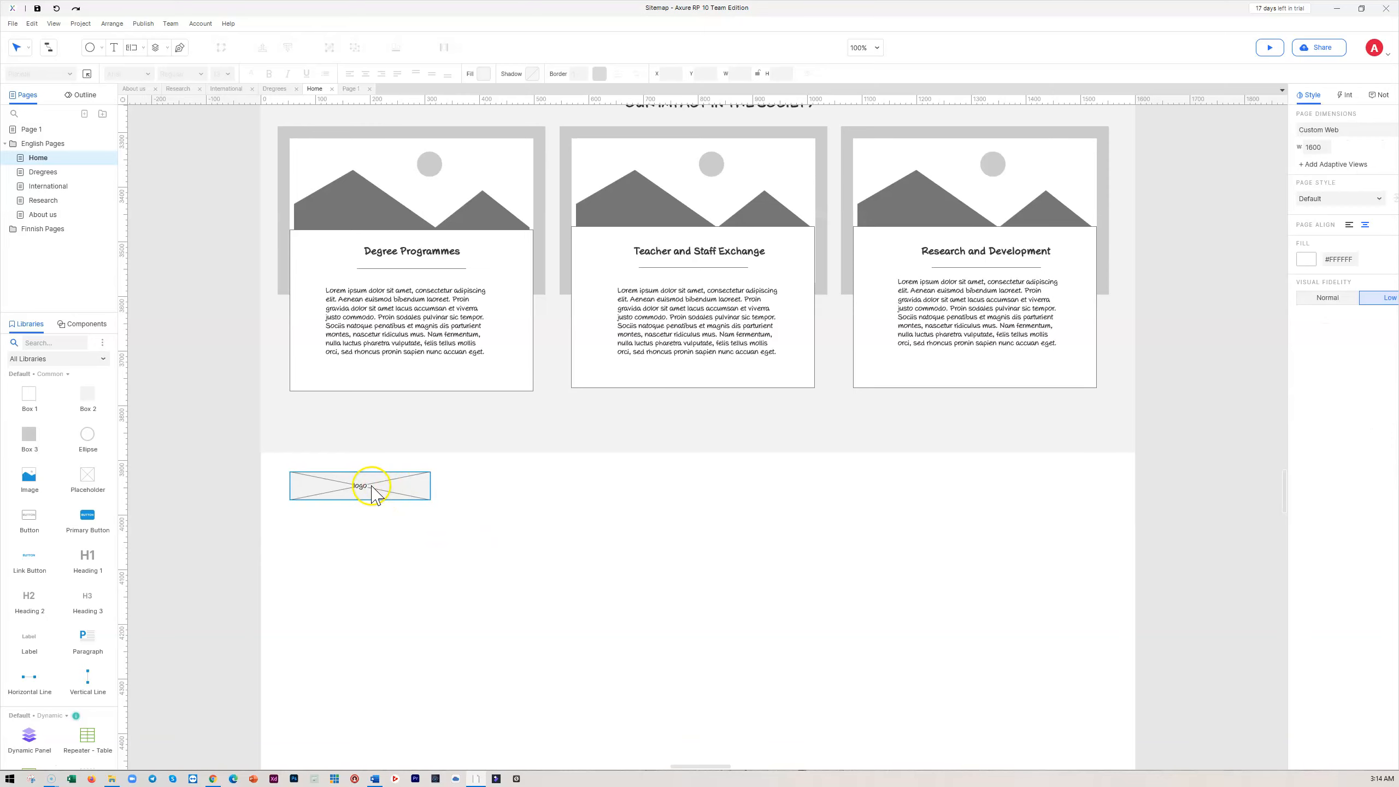
# - Place three copies of the logo placeholder in a row beside it and distribute all four evenly across about 1413 wide
pyautogui.click(372, 486)
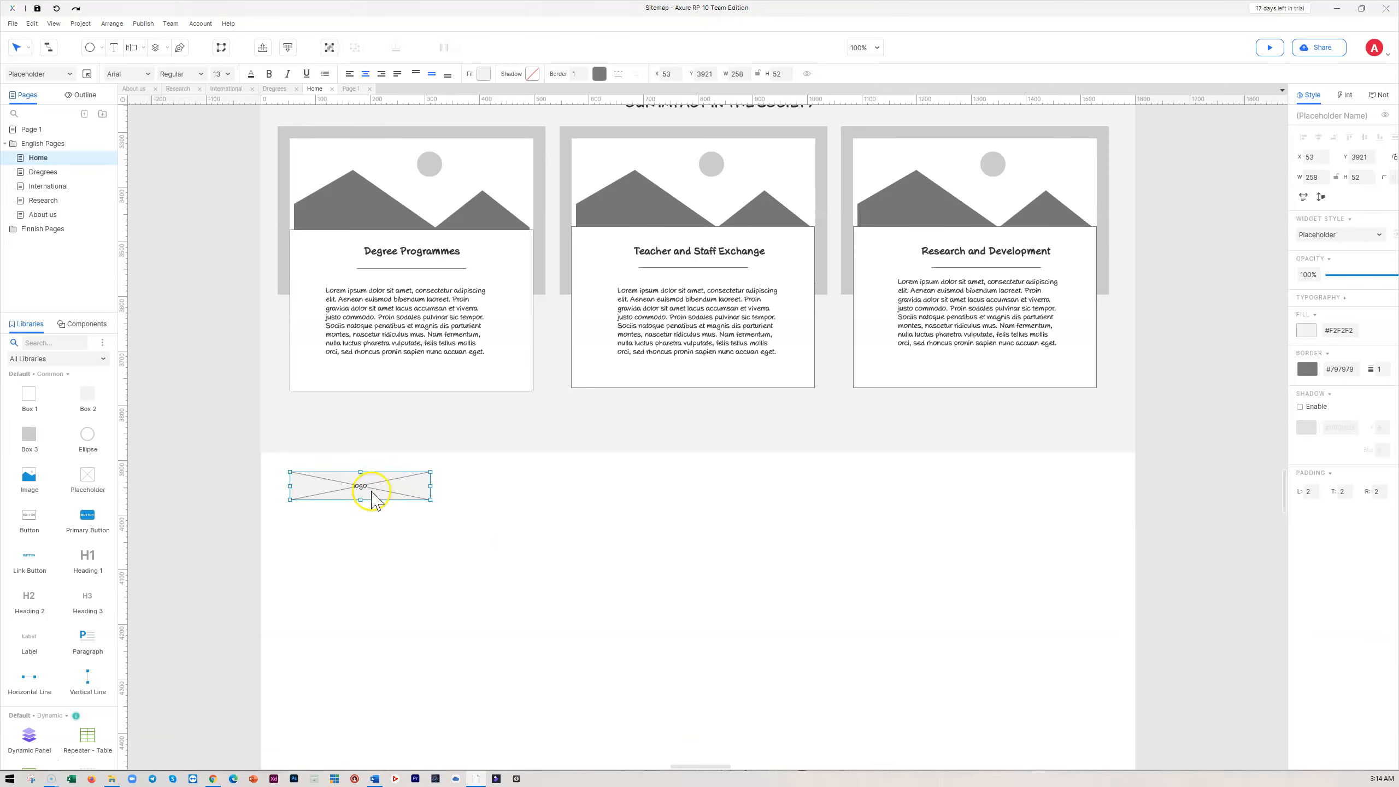
pyautogui.moveTo(374, 486); pyautogui.dragTo(997, 488)
pyautogui.moveTo(1199, 517); pyautogui.dragTo(283, 468)
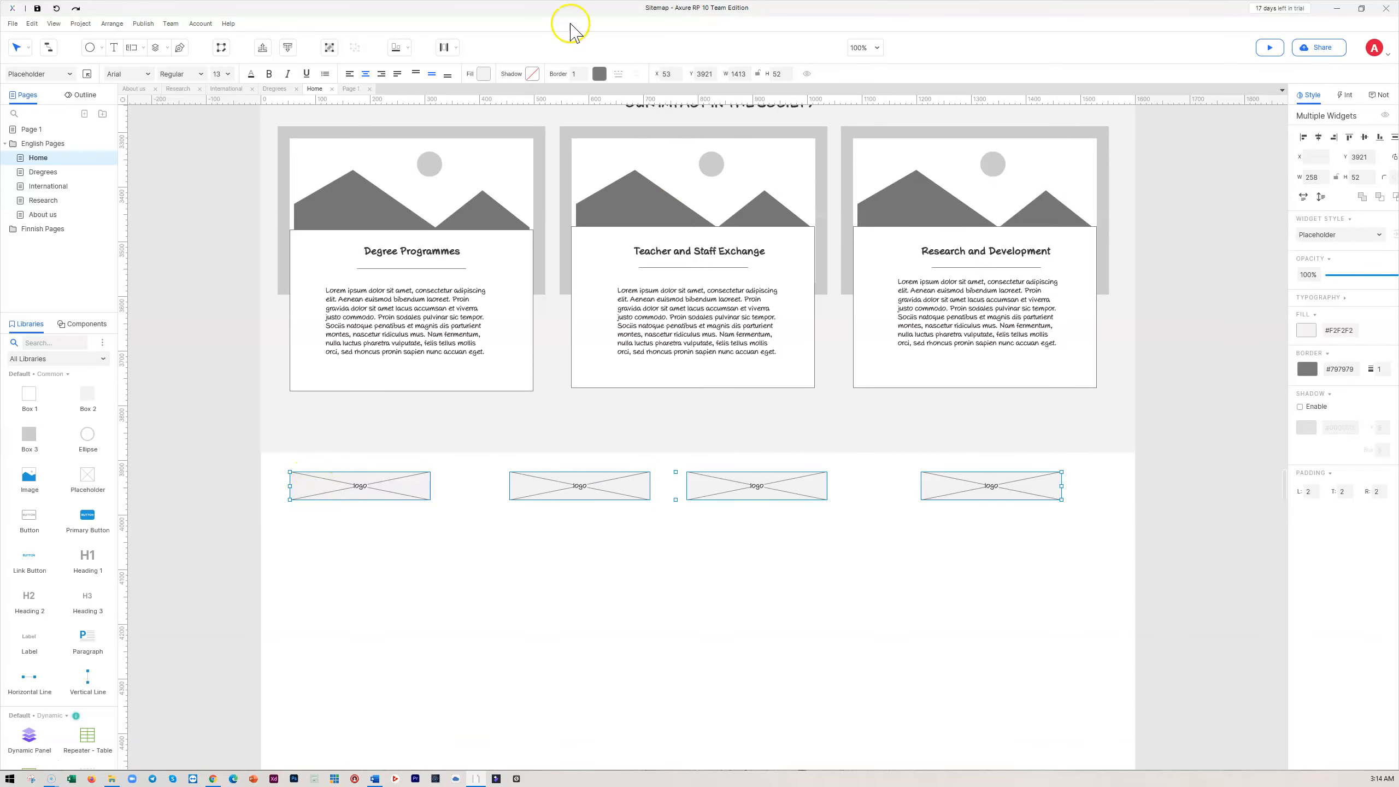
pyautogui.click(442, 48)
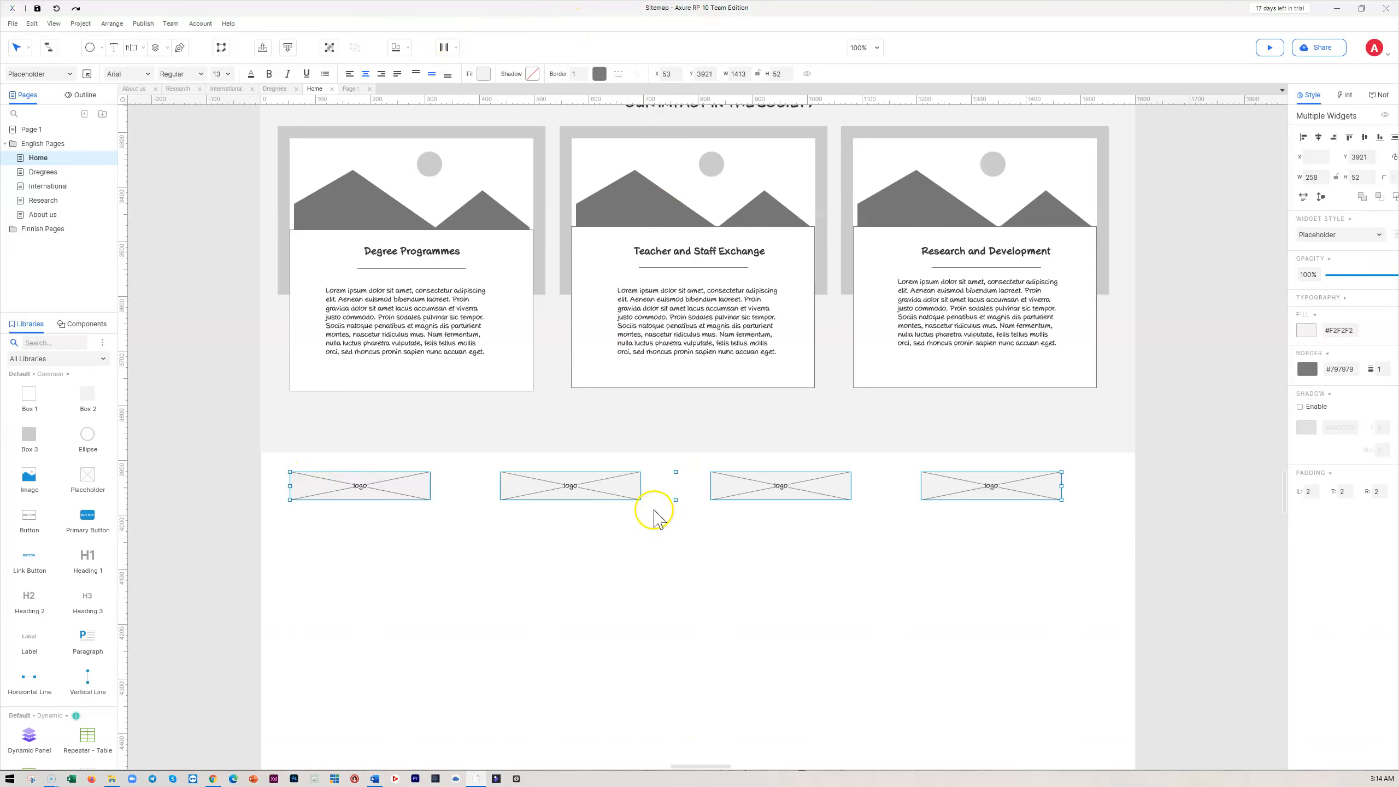
pyautogui.click(641, 574)
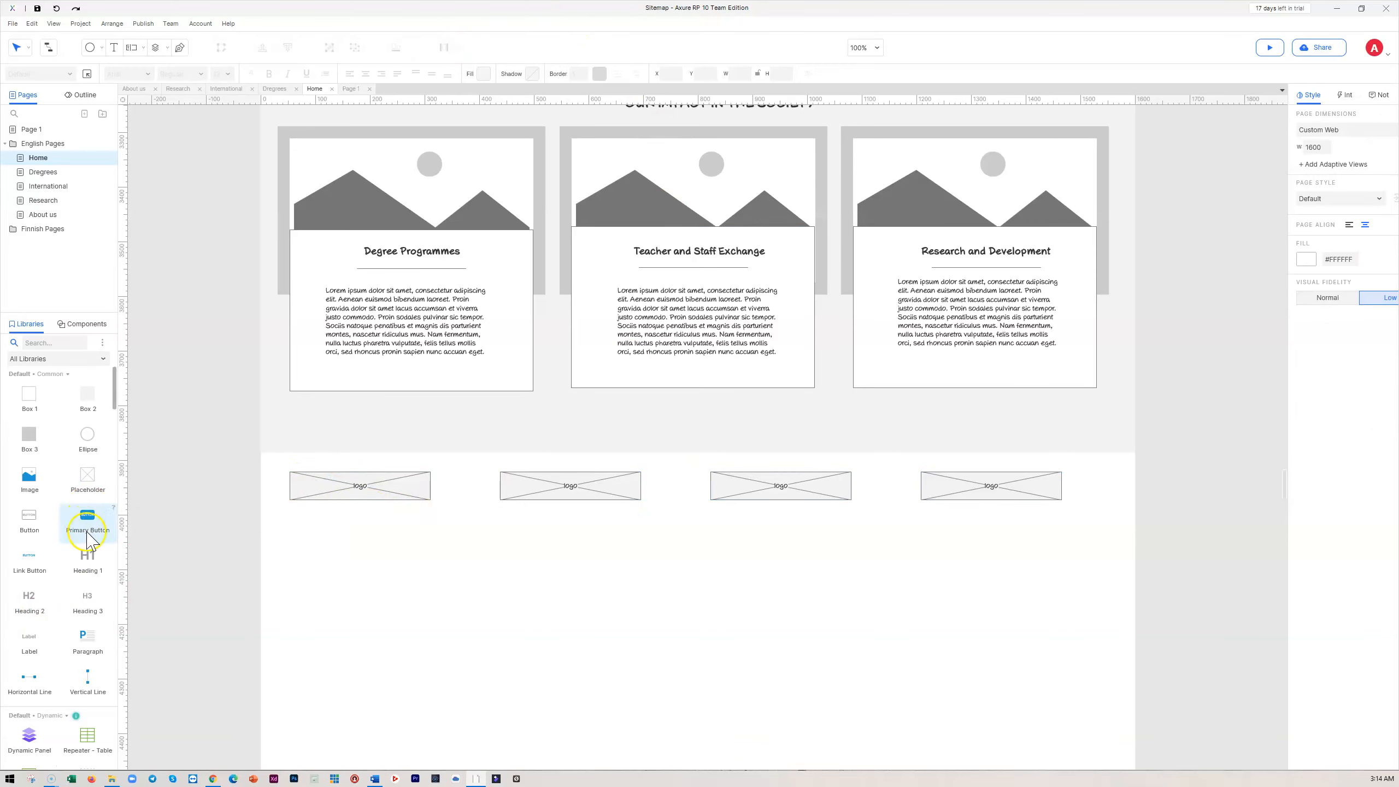
# - Add a paragraph at X 53, Y 4004 below the first logo placeholder and replace its text with the pasted list "Contact information, Campuses, Sitemap, Accessibility"
pyautogui.moveTo(88, 634); pyautogui.dragTo(291, 524)
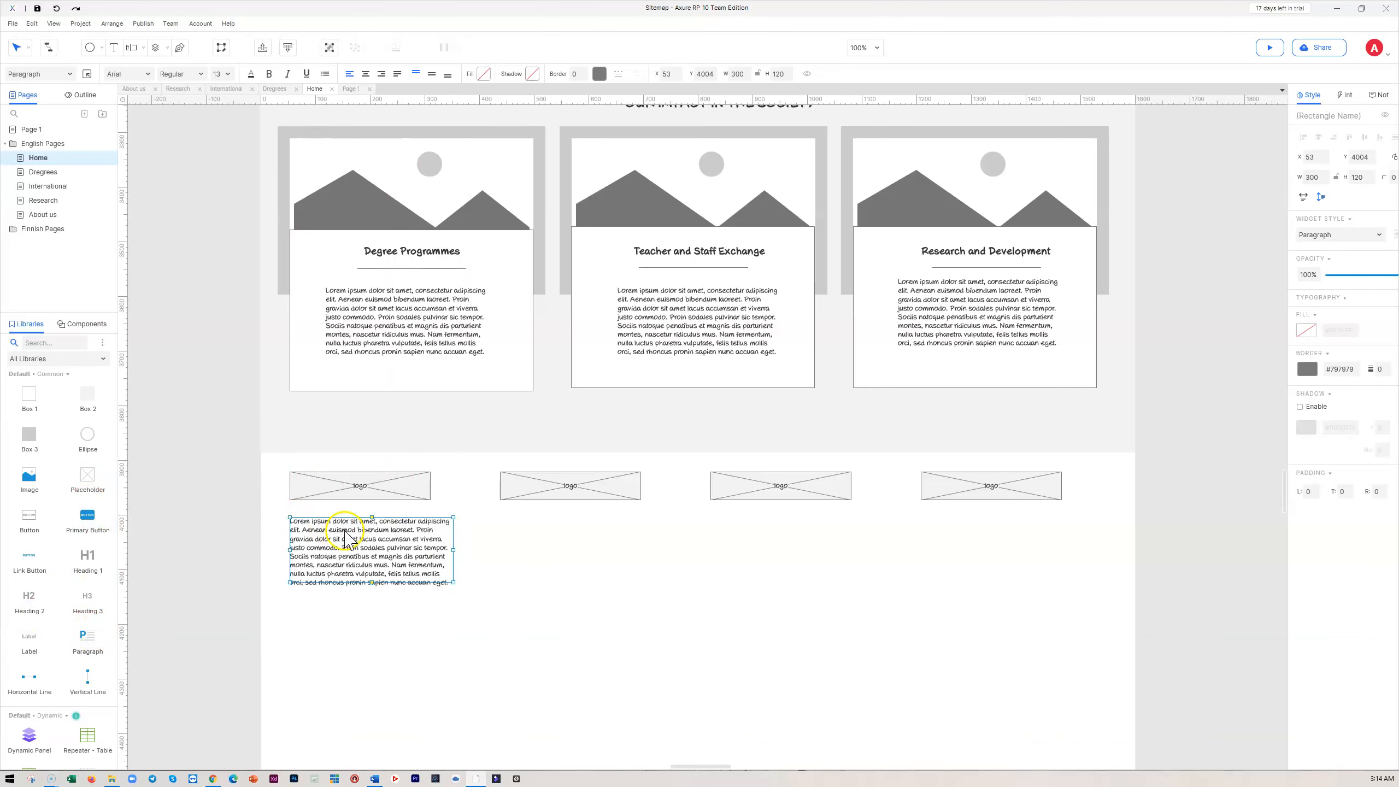
pyautogui.doubleClick(439, 574)
pyautogui.click(435, 568)
pyautogui.moveTo(447, 578); pyautogui.dragTo(244, 500)
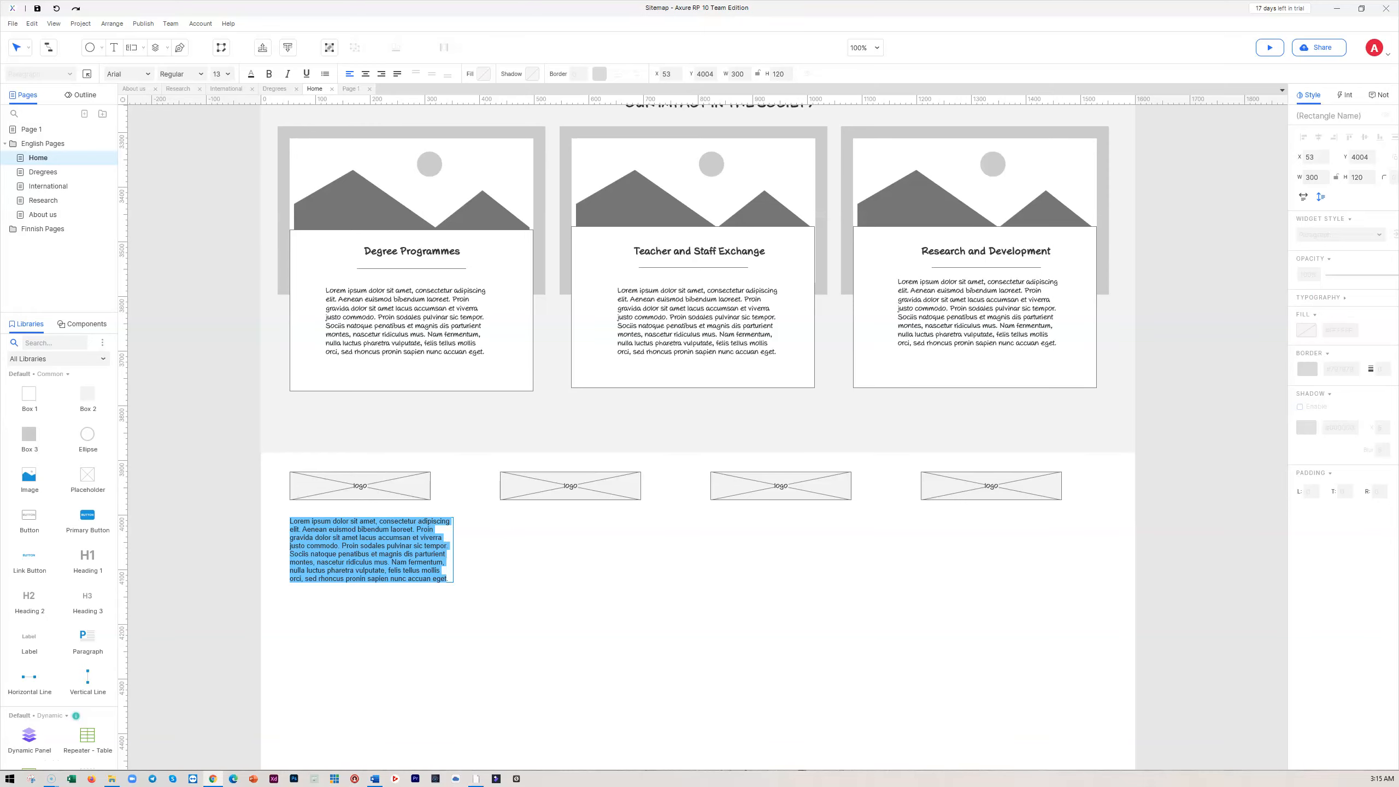
pyautogui.rightClick(411, 550)
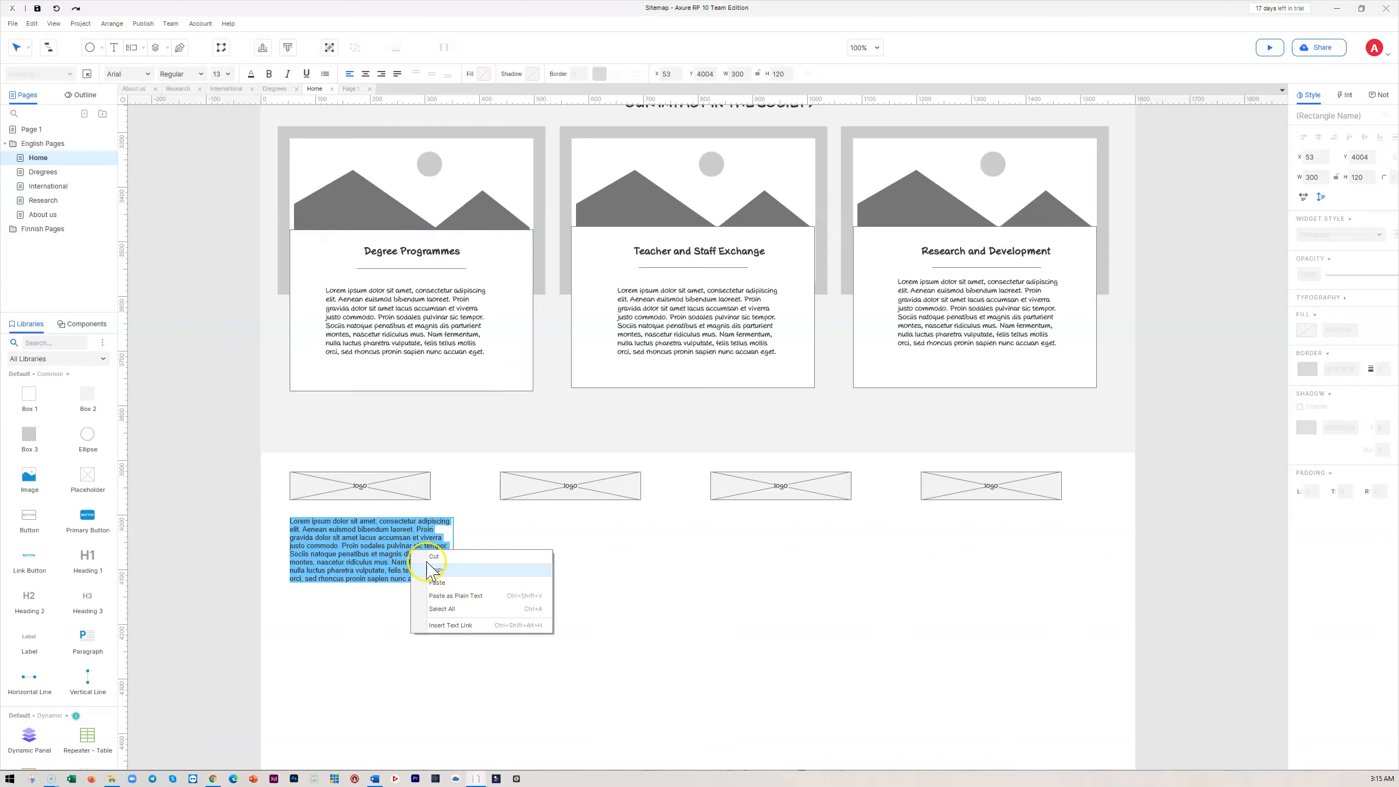
pyautogui.click(444, 584)
pyautogui.click(505, 556)
# - Copy the contact information list to below the second and third logo placeholders
pyautogui.click(372, 541)
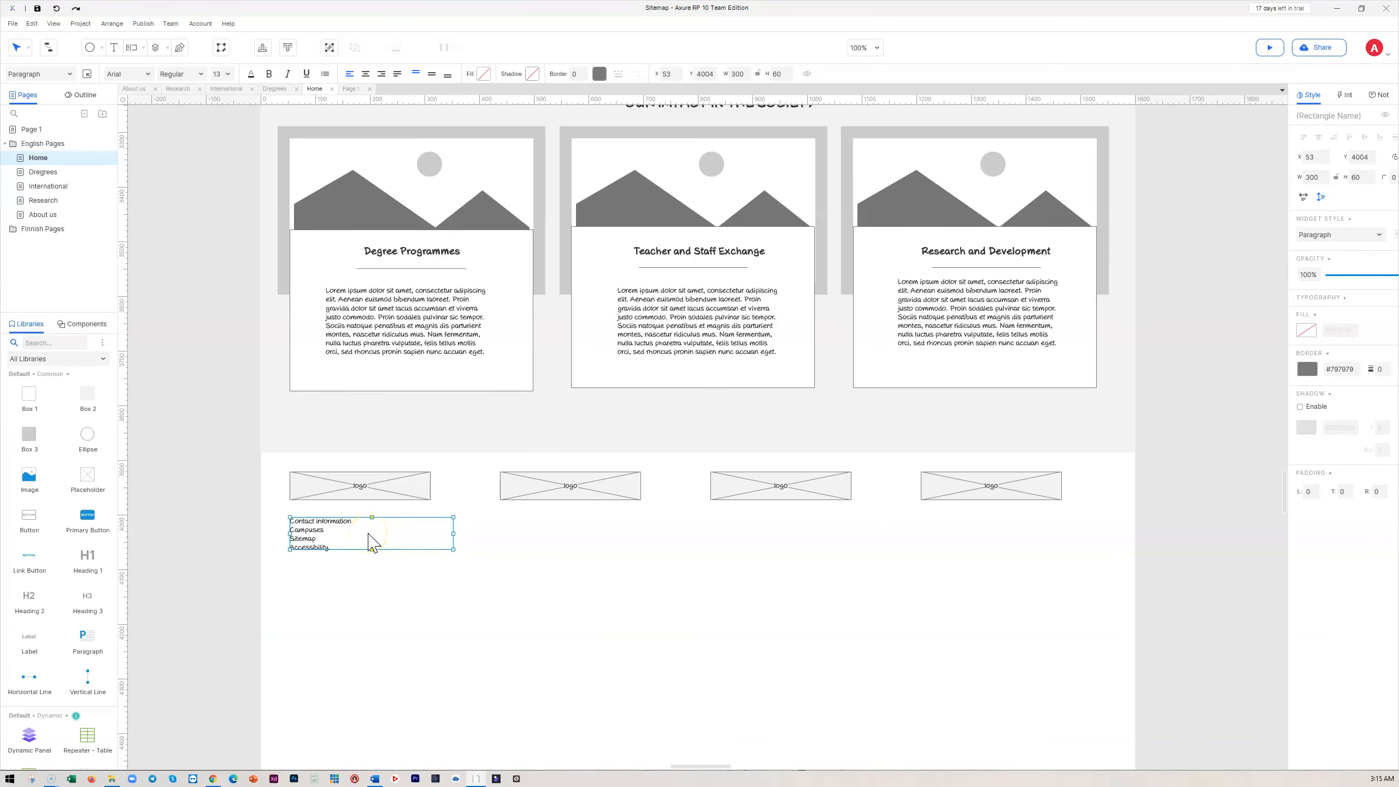
pyautogui.moveTo(347, 537); pyautogui.dragTo(750, 532)
# - Relabel the second logo placeholder "study at Laurea" and the third one "services"
pyautogui.doubleClick(575, 485)
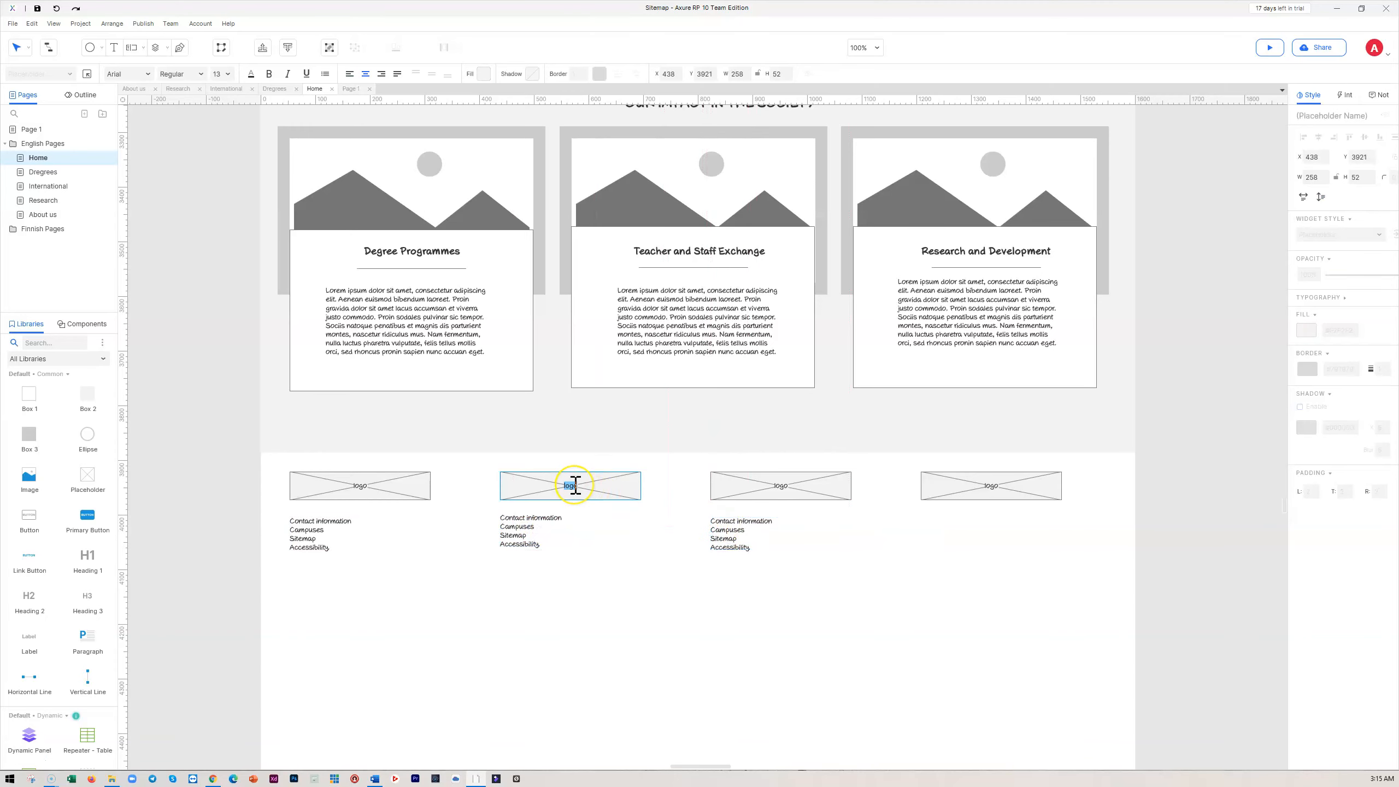
pyautogui.write('study at Laurea')
pyautogui.click(738, 485)
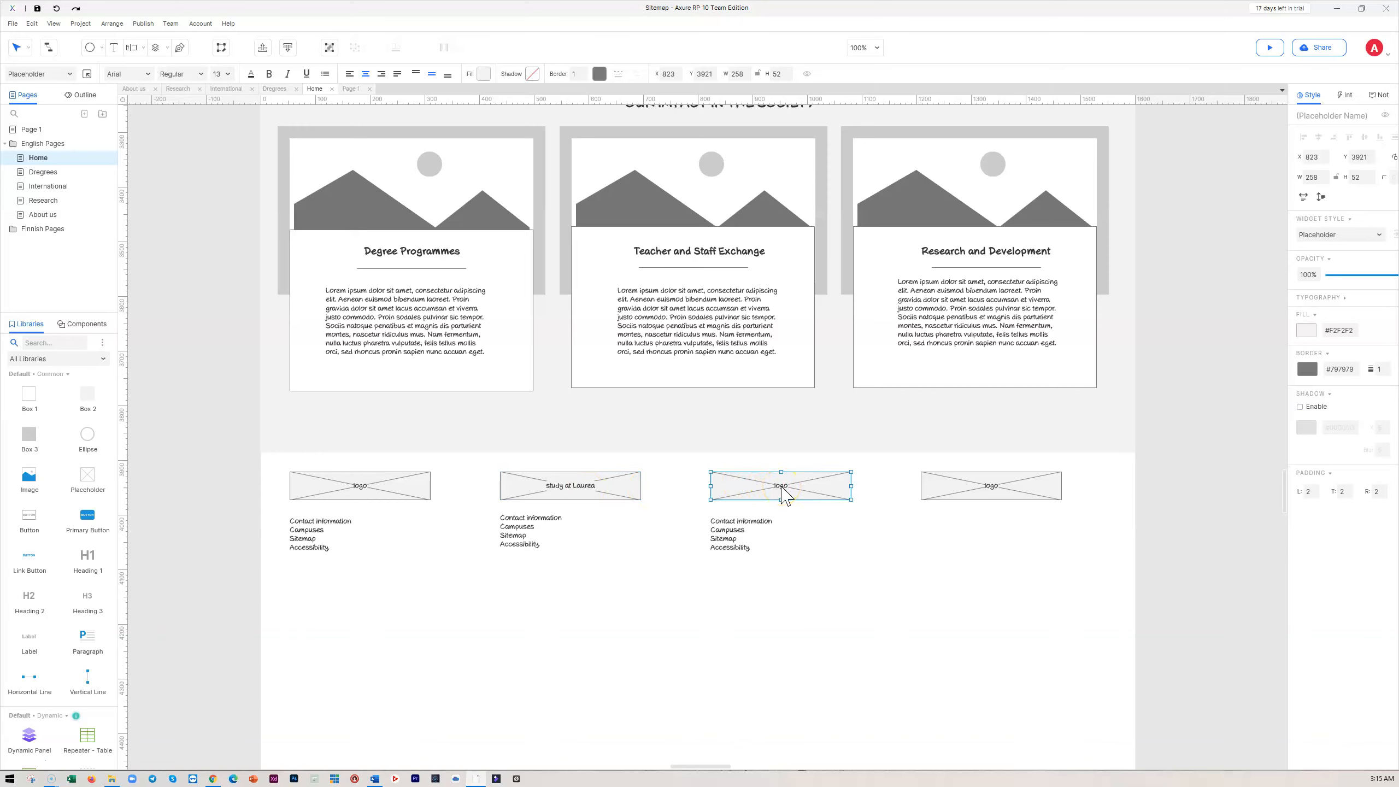
pyautogui.doubleClick(783, 488)
pyautogui.write('services')
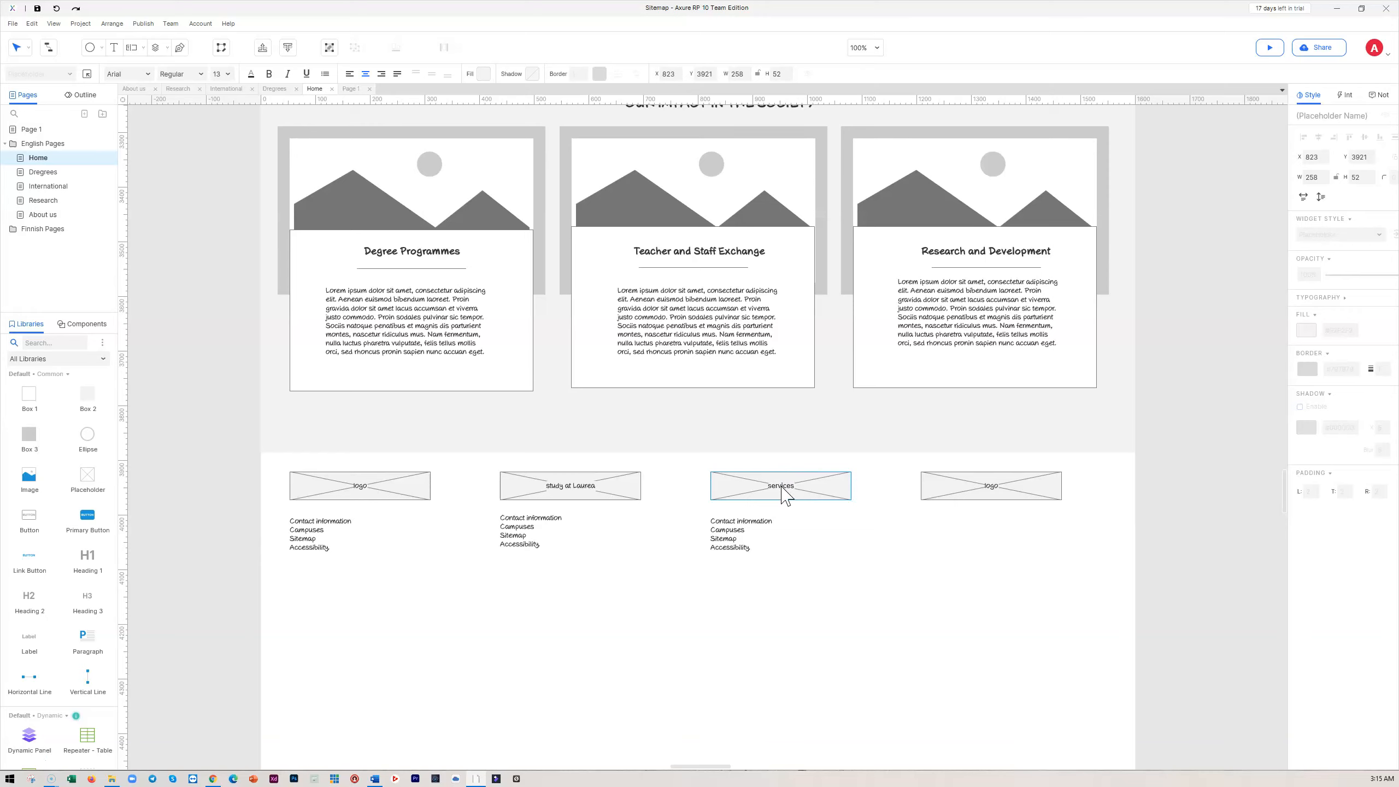
# - Relabel the fourth logo placeholder in the footer row "social media"
pyautogui.click(967, 477)
pyautogui.doubleClick(988, 487)
pyautogui.write('social media')
pyautogui.click(1013, 539)
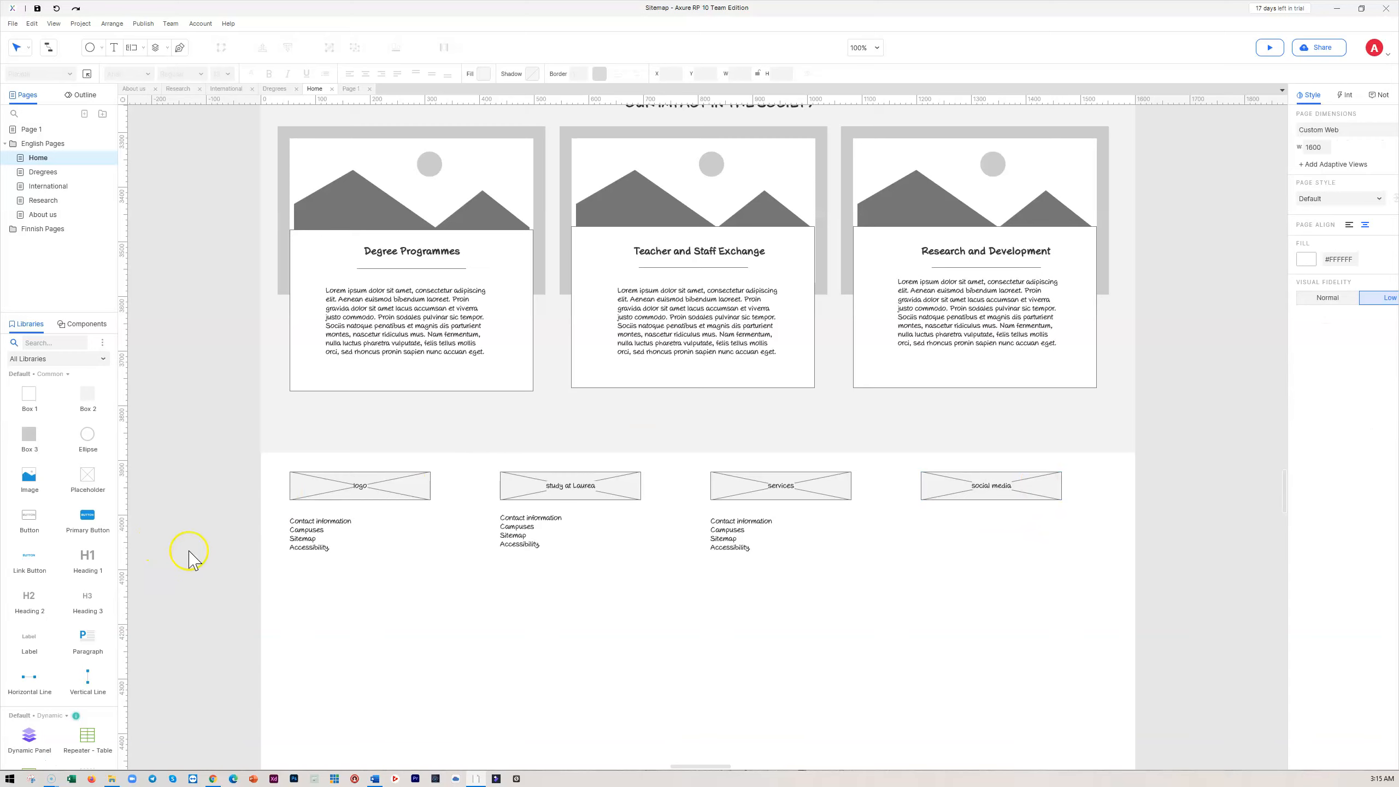
# - Add a Twitter Square icon at X 1208, Y 3992 below the social media placeholder and a Facebook Official icon beside it at X 1270
pyautogui.click(38, 342)
pyautogui.write('twit')
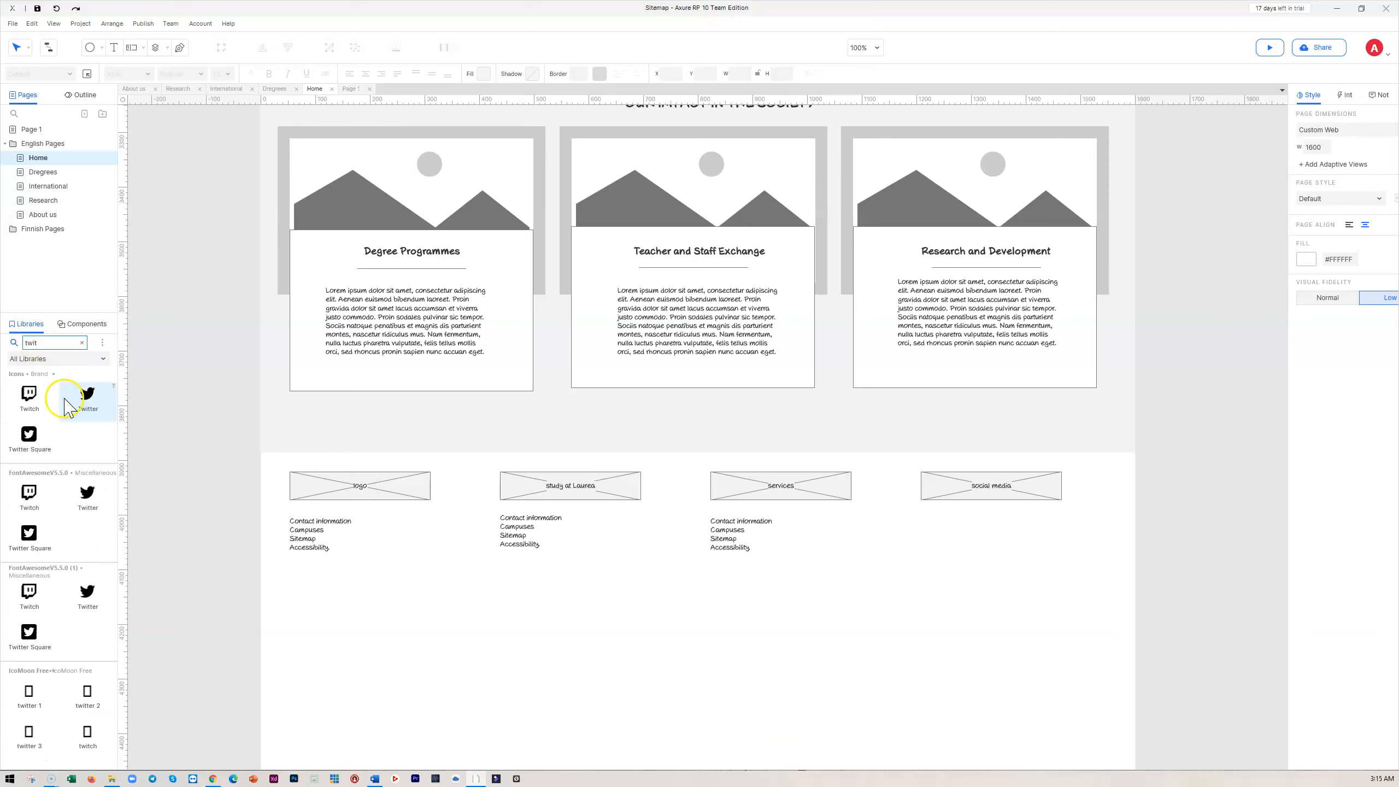
pyautogui.moveTo(30, 542); pyautogui.dragTo(926, 522)
pyautogui.doubleClick(42, 343)
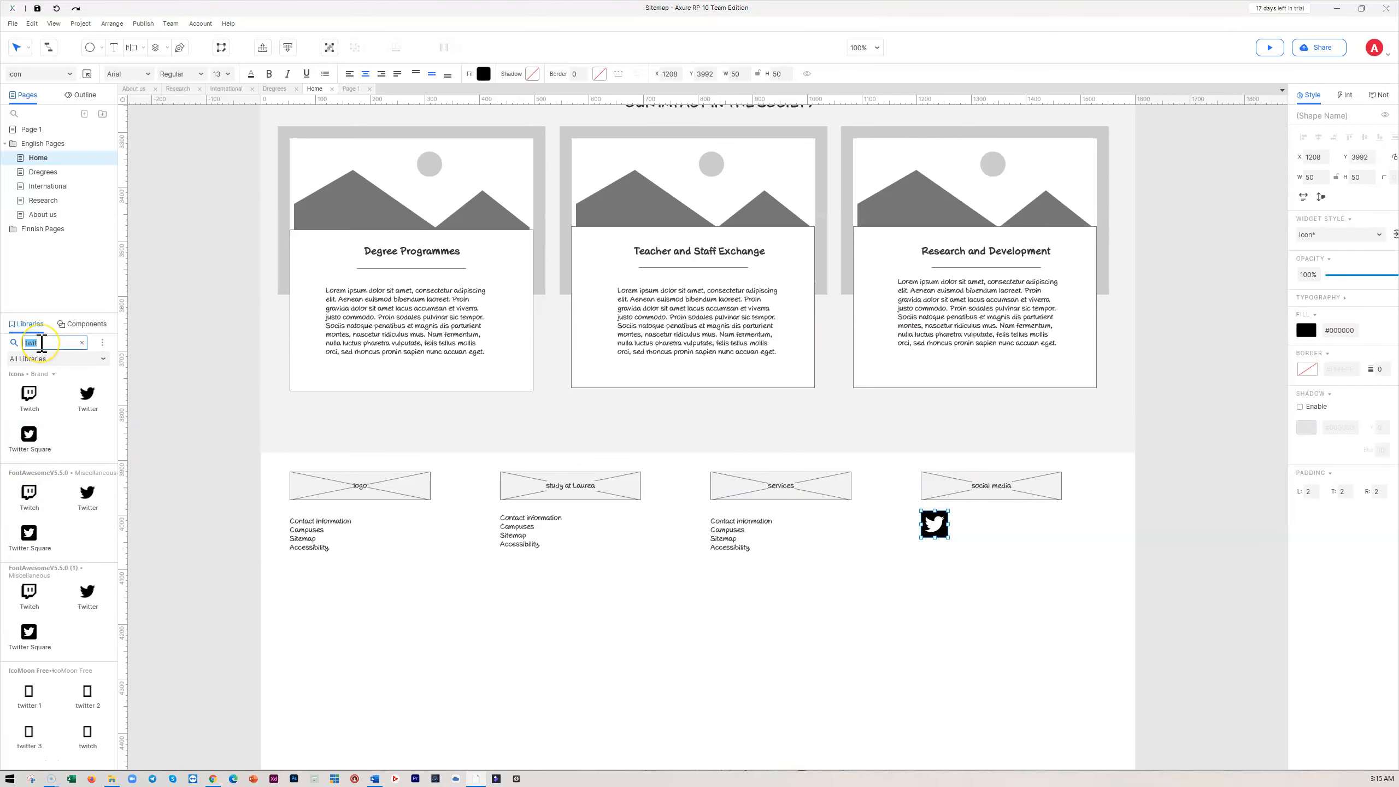
pyautogui.write('face')
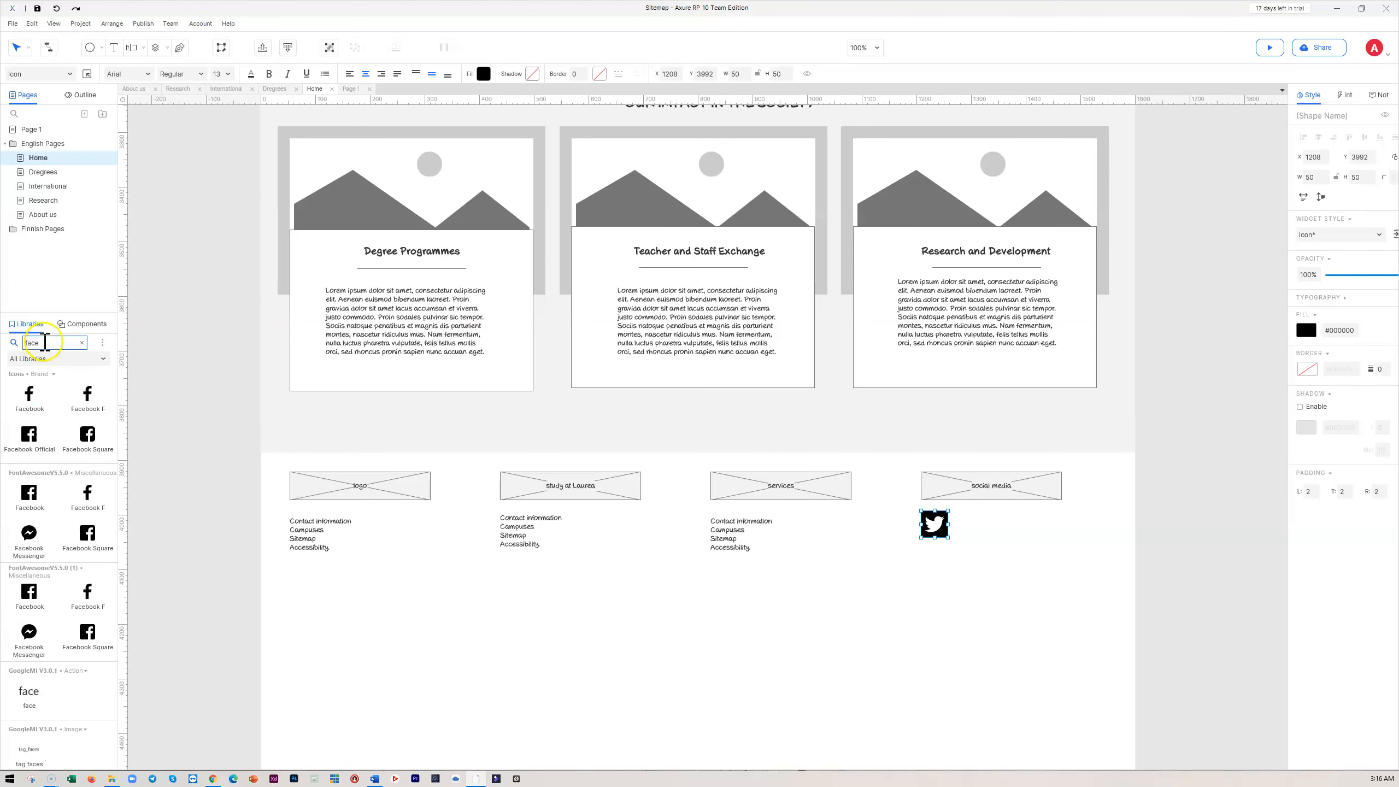
pyautogui.moveTo(29, 437); pyautogui.dragTo(960, 525)
# - Find the LinkedIn Square icon and place it beside the Facebook icon at X 1337, Y 3992
pyautogui.click(47, 343)
pyautogui.press('BackSpace')
pyautogui.press('BackSpace')
pyautogui.press('BackSpace')
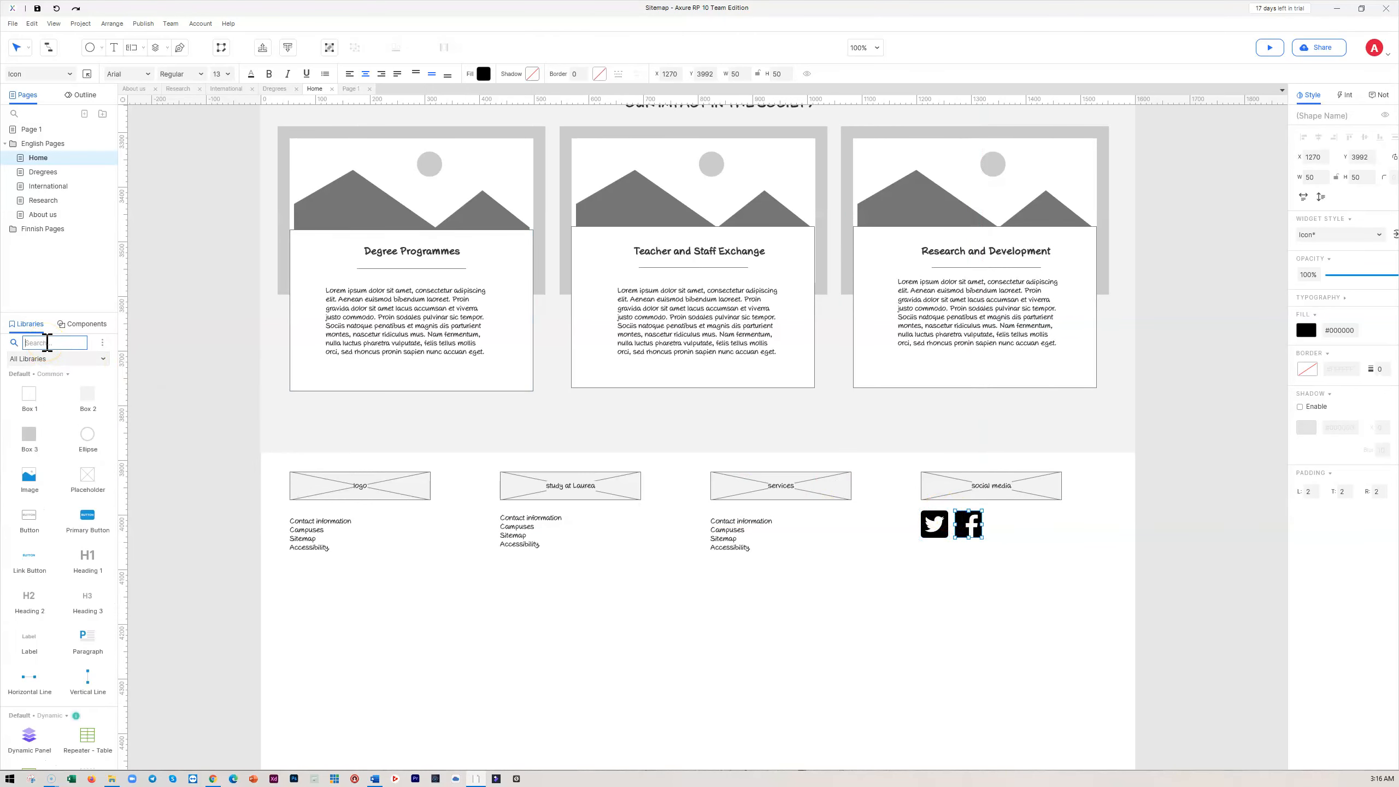
pyautogui.write('link')
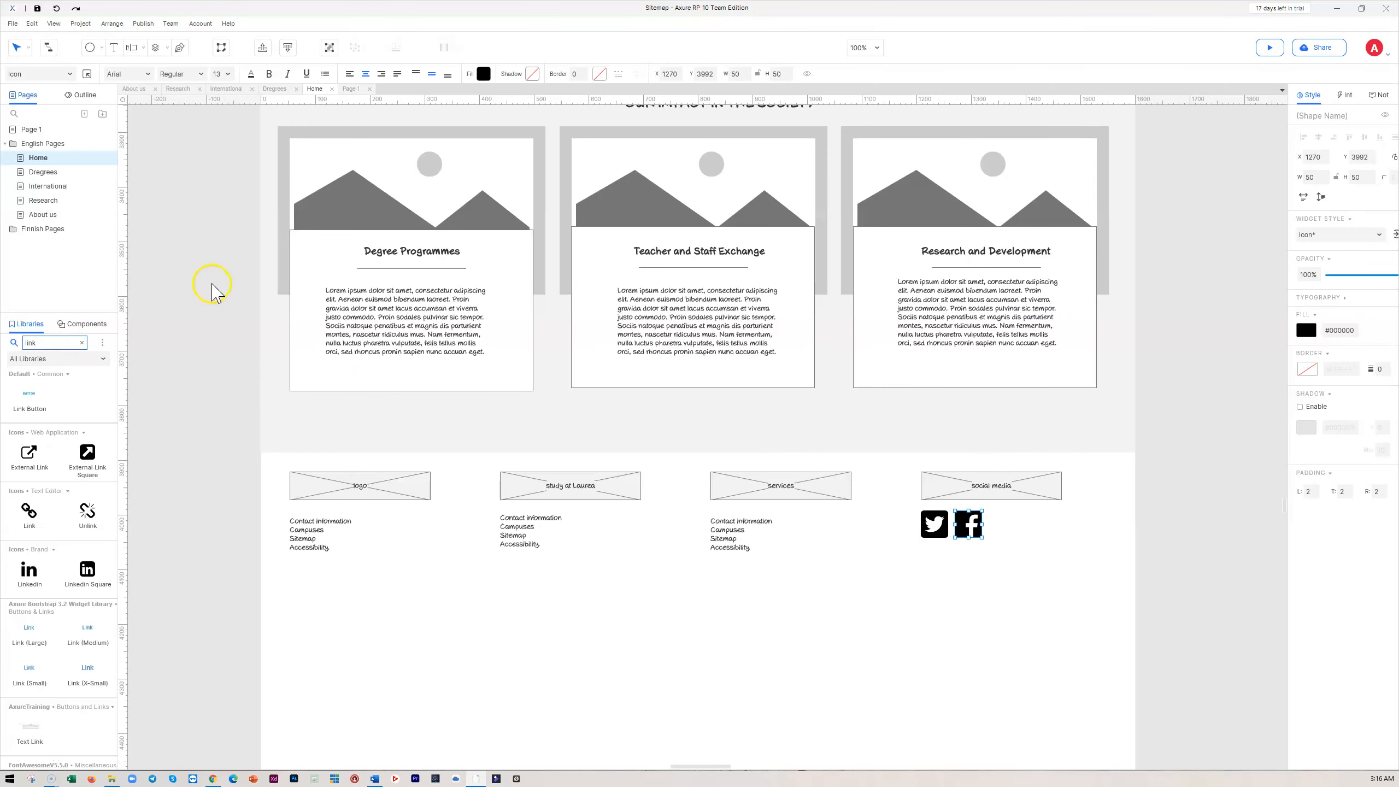
pyautogui.moveTo(88, 572); pyautogui.dragTo(997, 524)
# - Find the Instagram icon and place it beside the LinkedIn icon at X 1409, Y 3992
pyautogui.click(47, 342)
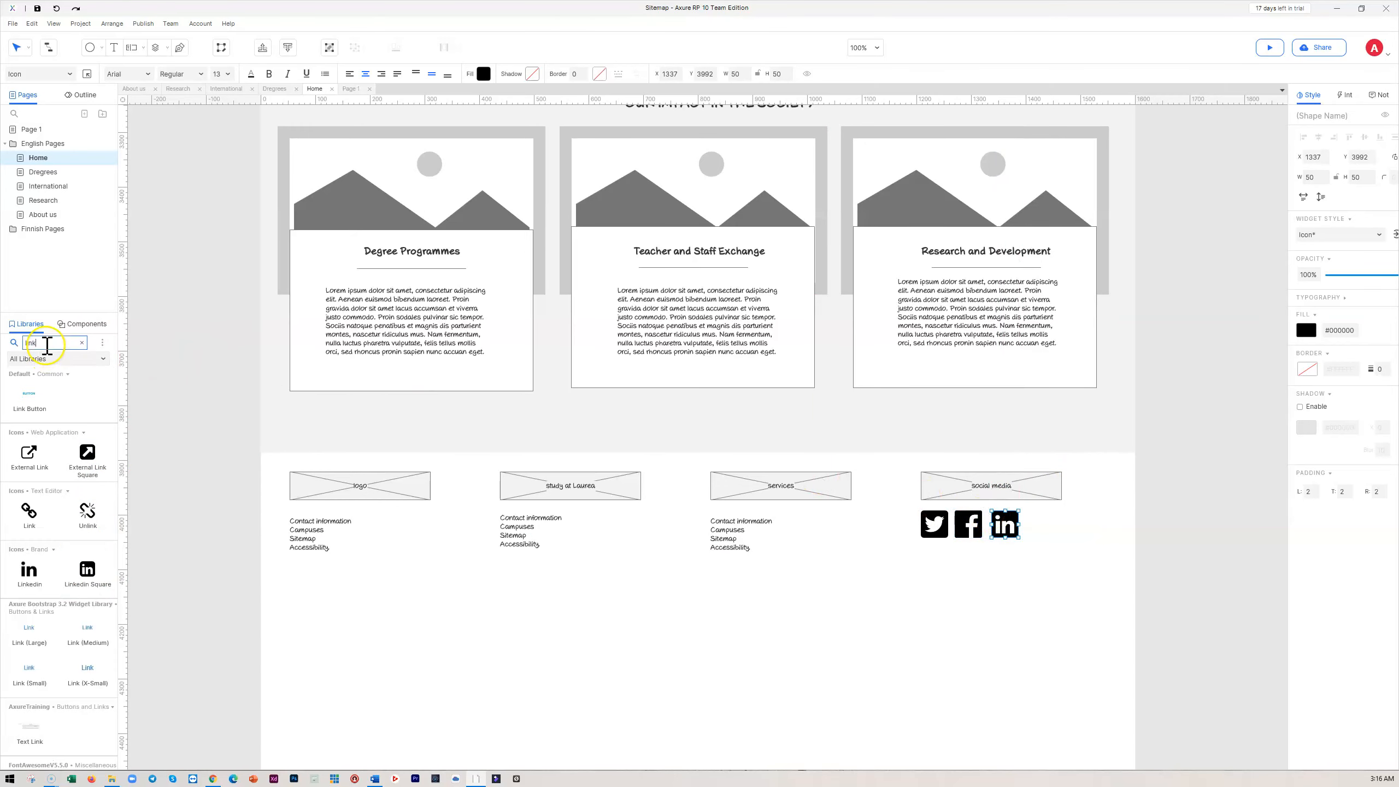
pyautogui.write('ints')
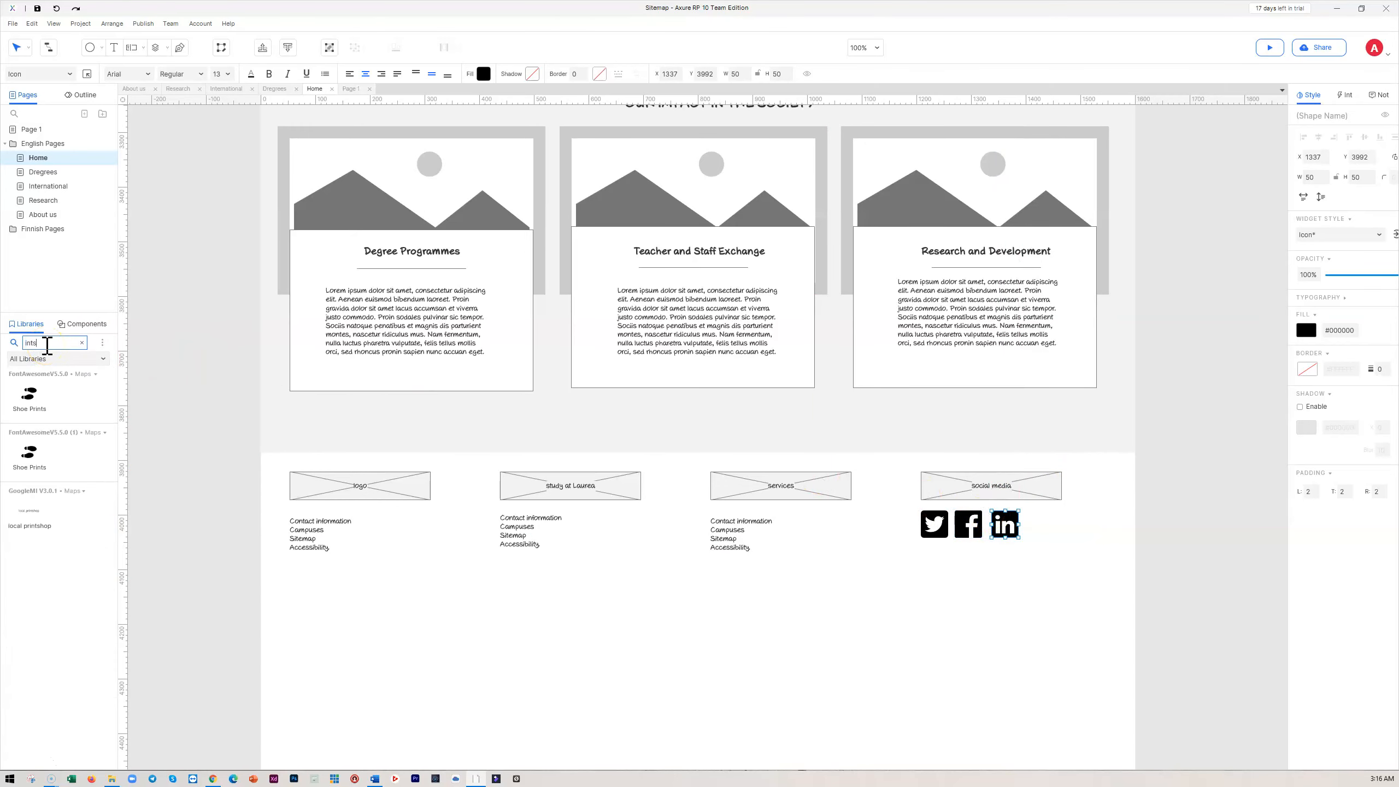
pyautogui.press('BackSpace')
pyautogui.press('BackSpace')
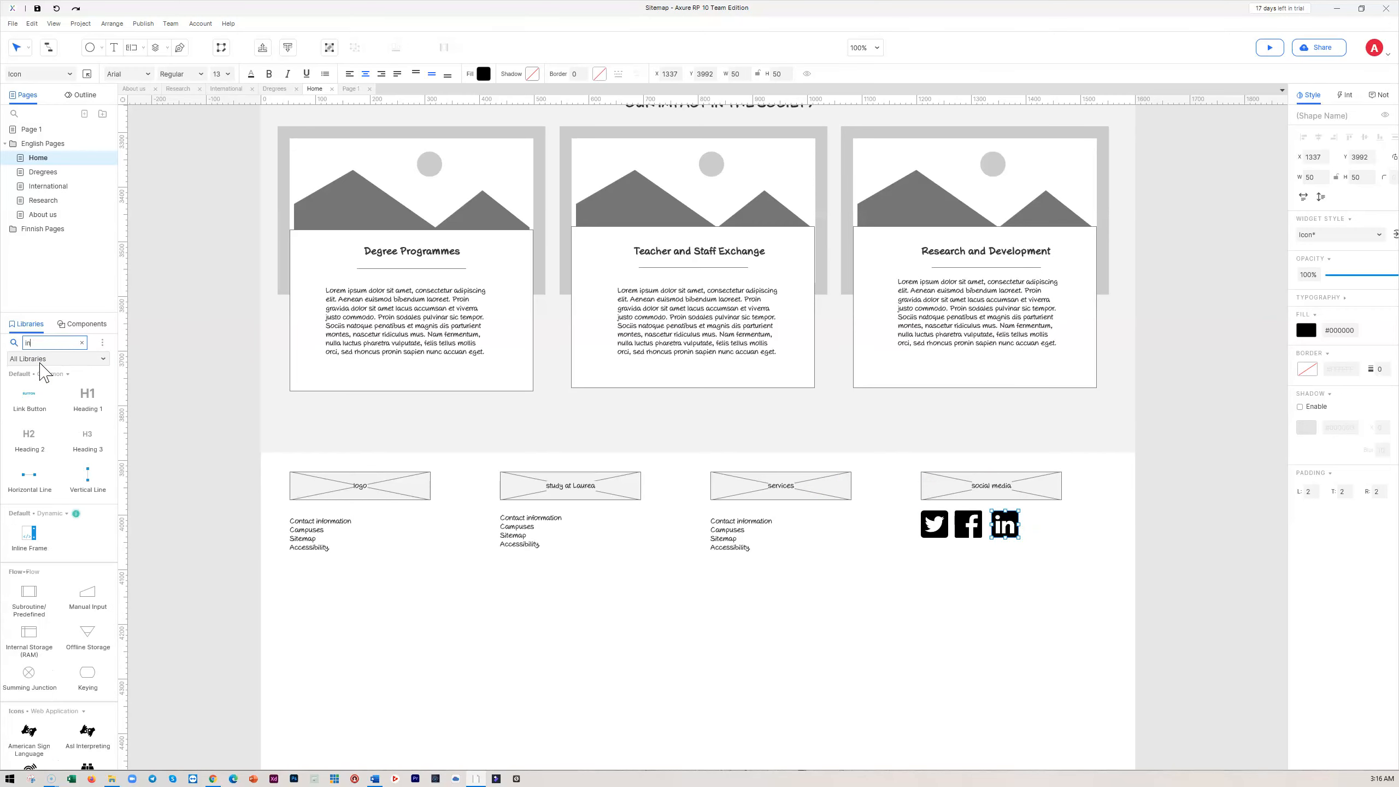
pyautogui.write('st')
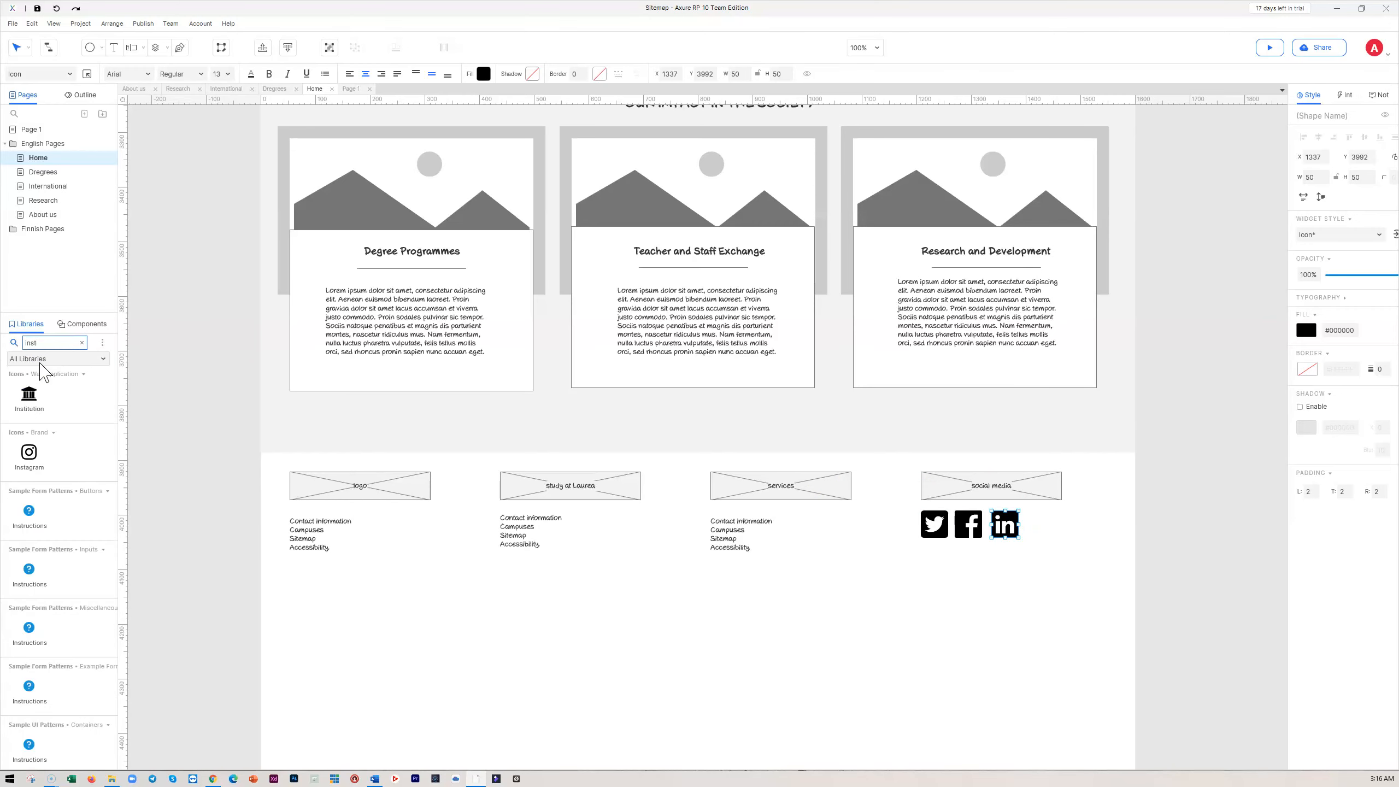
pyautogui.moveTo(29, 452); pyautogui.dragTo(1032, 519)
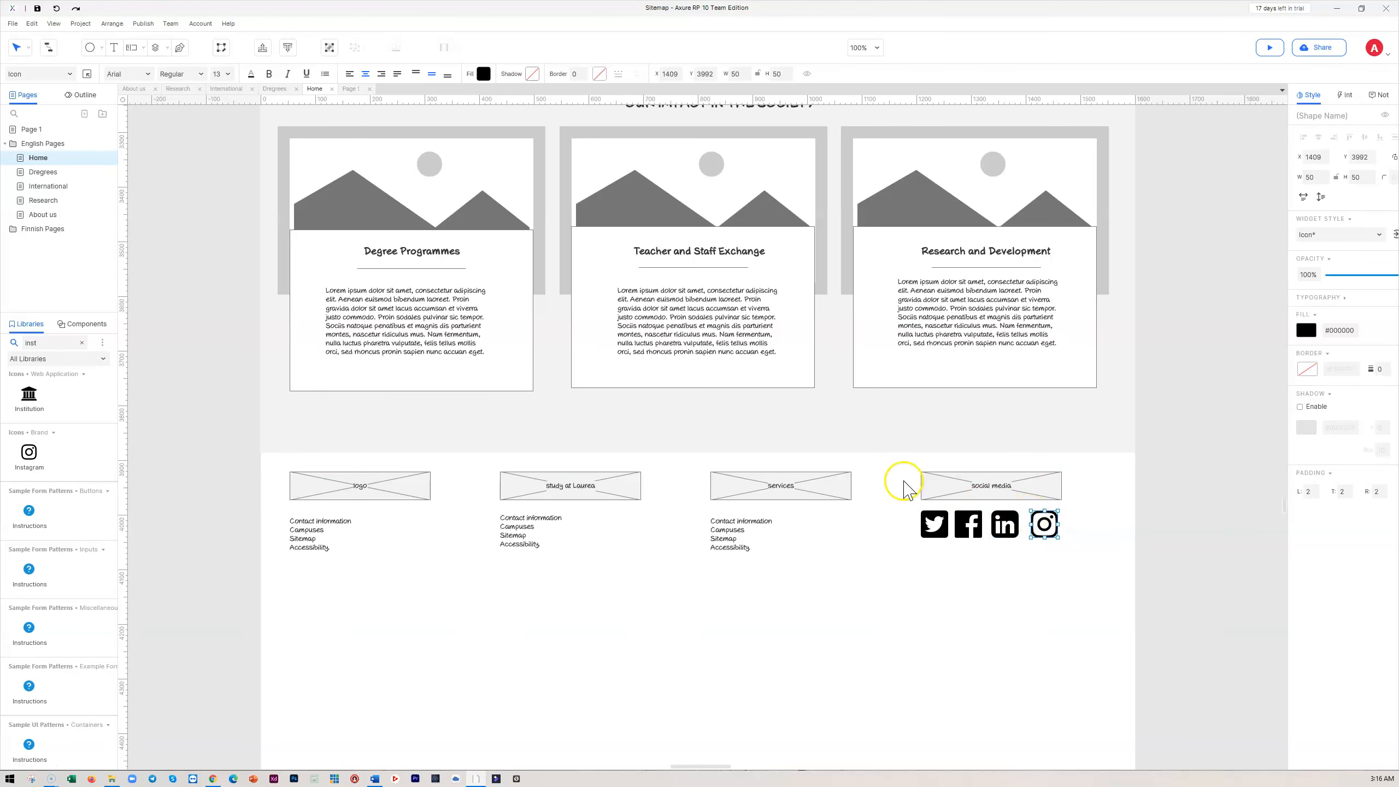
pyautogui.click(533, 587)
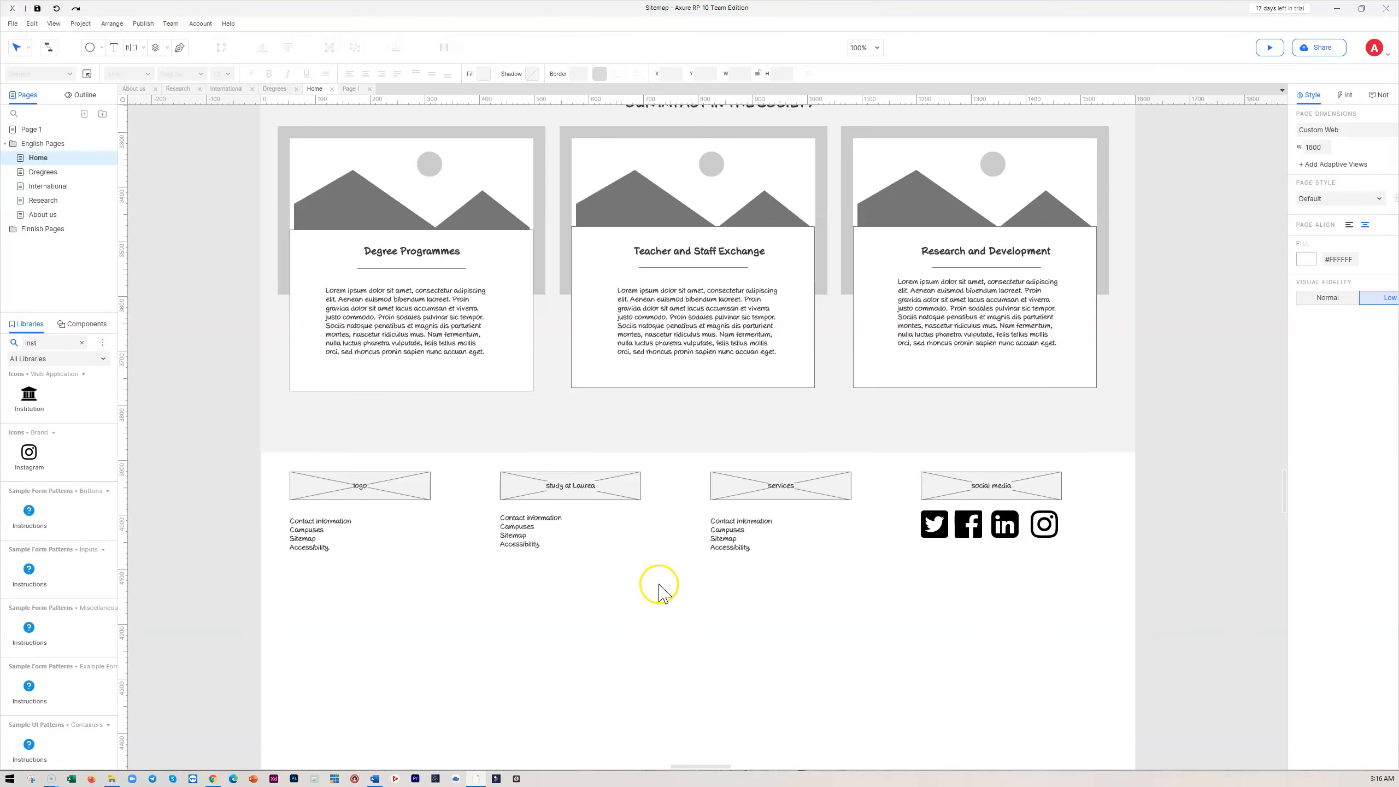
# - Preview the Home page in the browser, review its sections from header to footer, and return to the Axure RP editor
pyautogui.scroll(3, 661, 590)
pyautogui.scroll(15, 661, 592)
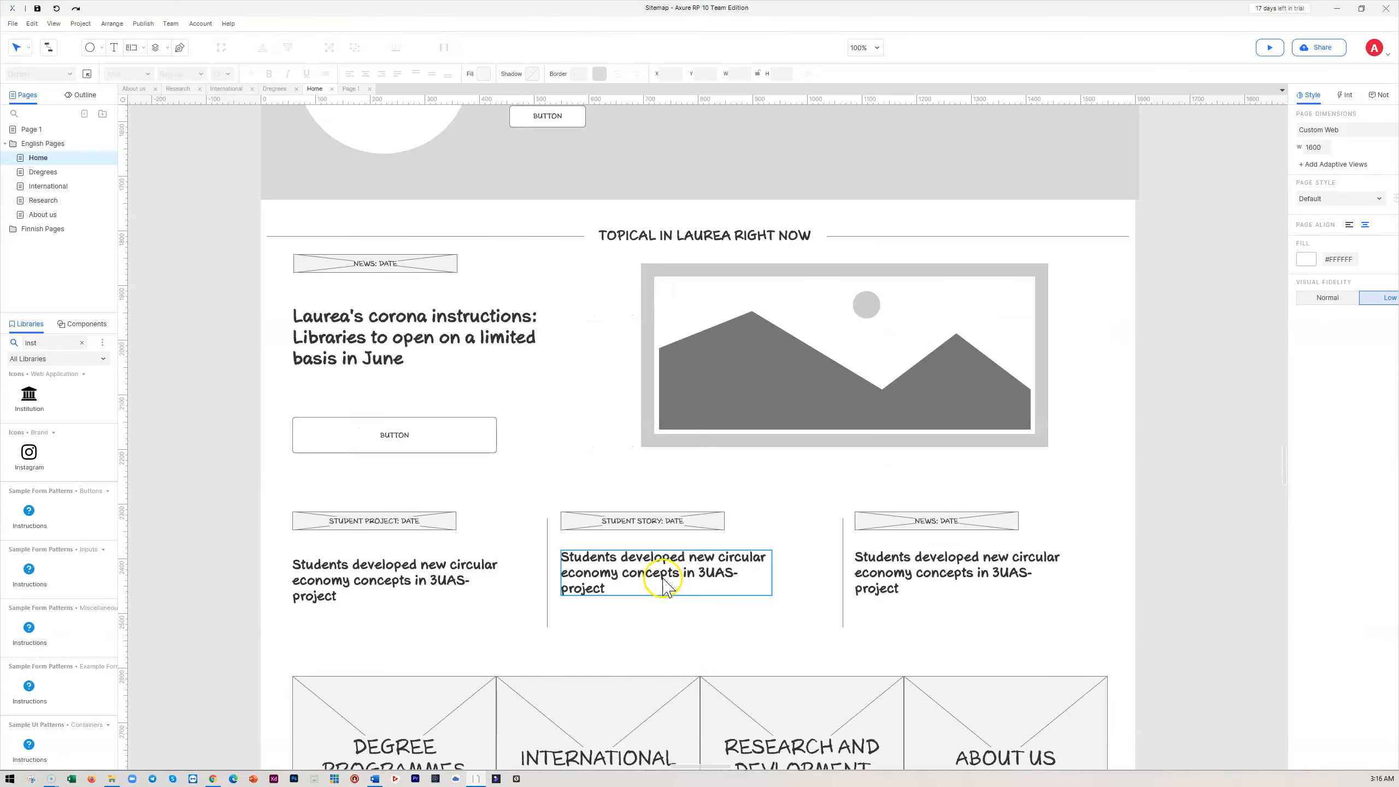
pyautogui.scroll(15, 668, 579)
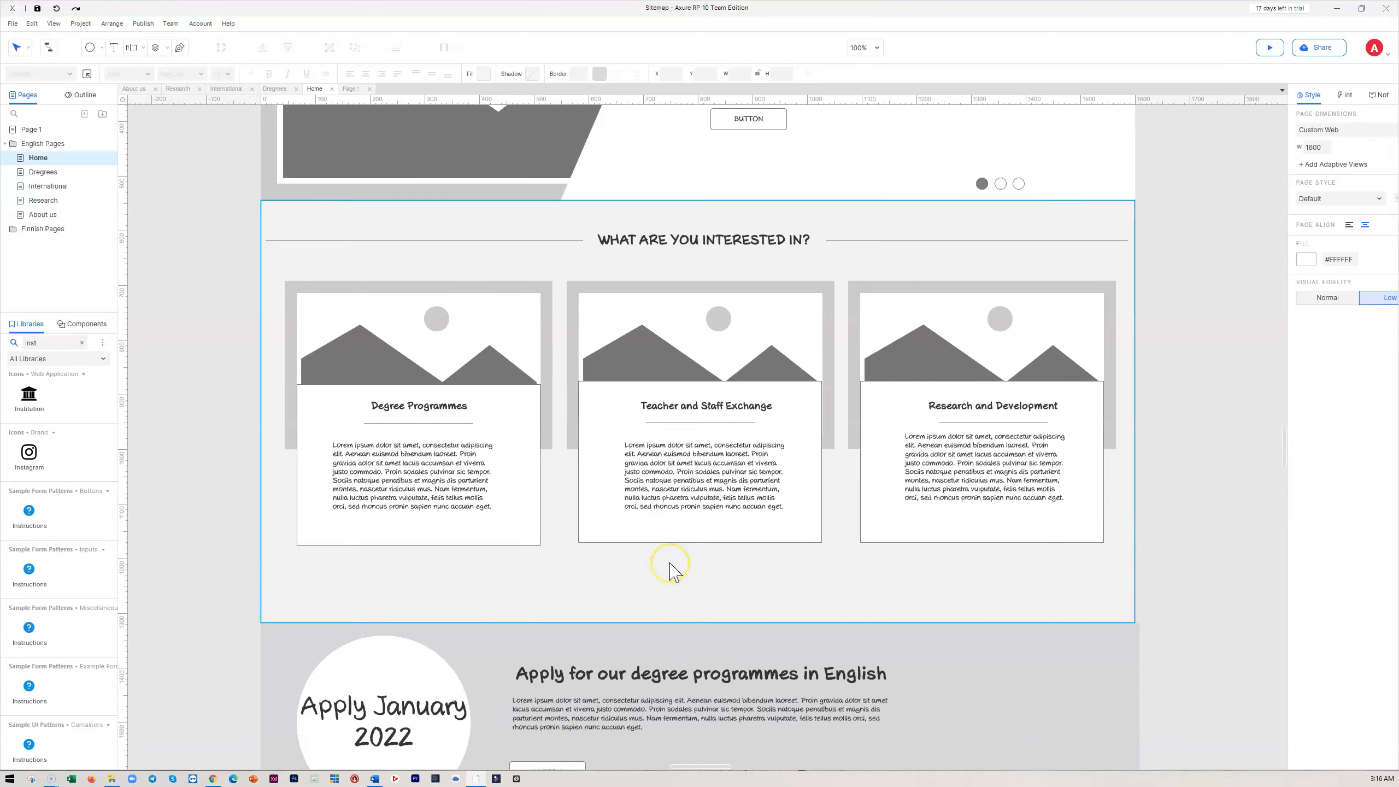
pyautogui.scroll(3, 670, 572)
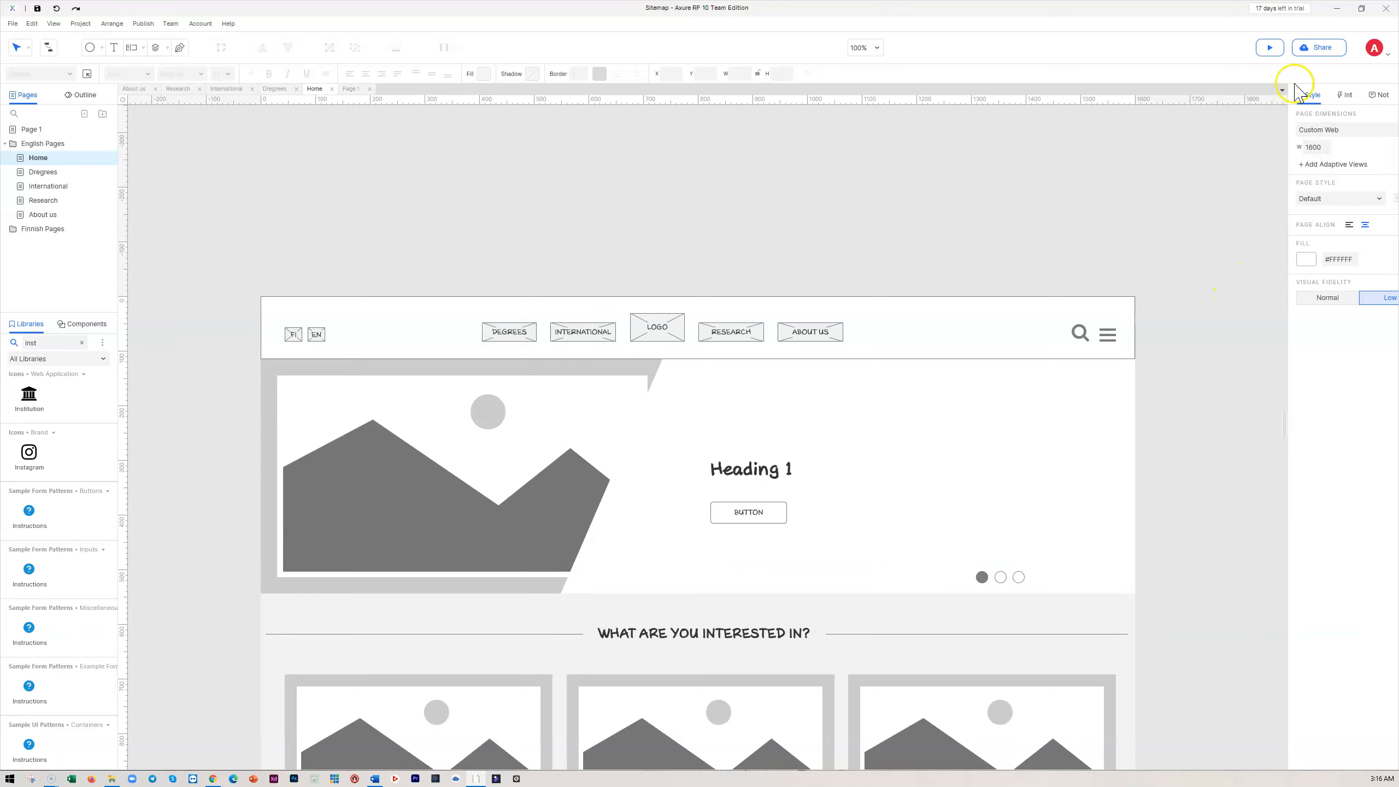
pyautogui.click(1270, 48)
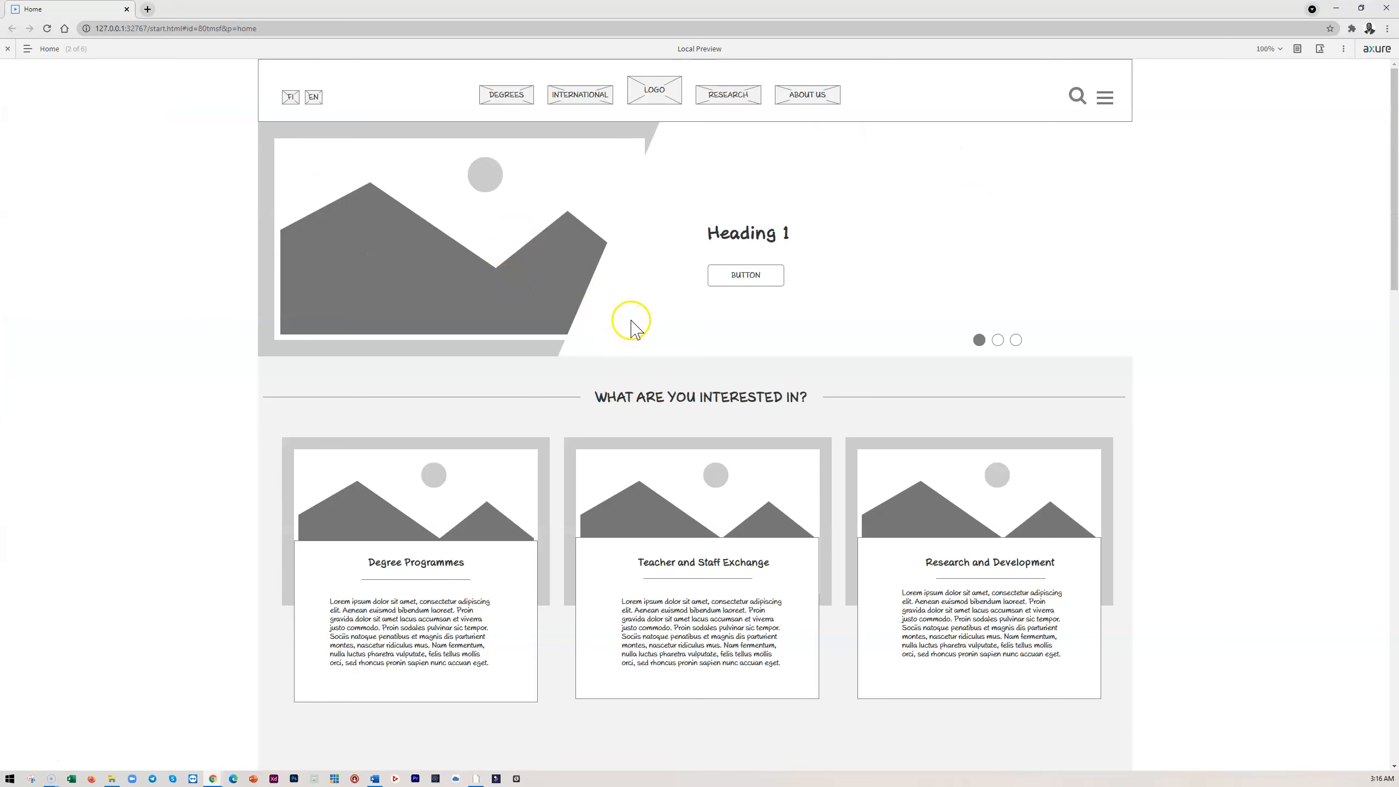
pyautogui.scroll(-6, 634, 319)
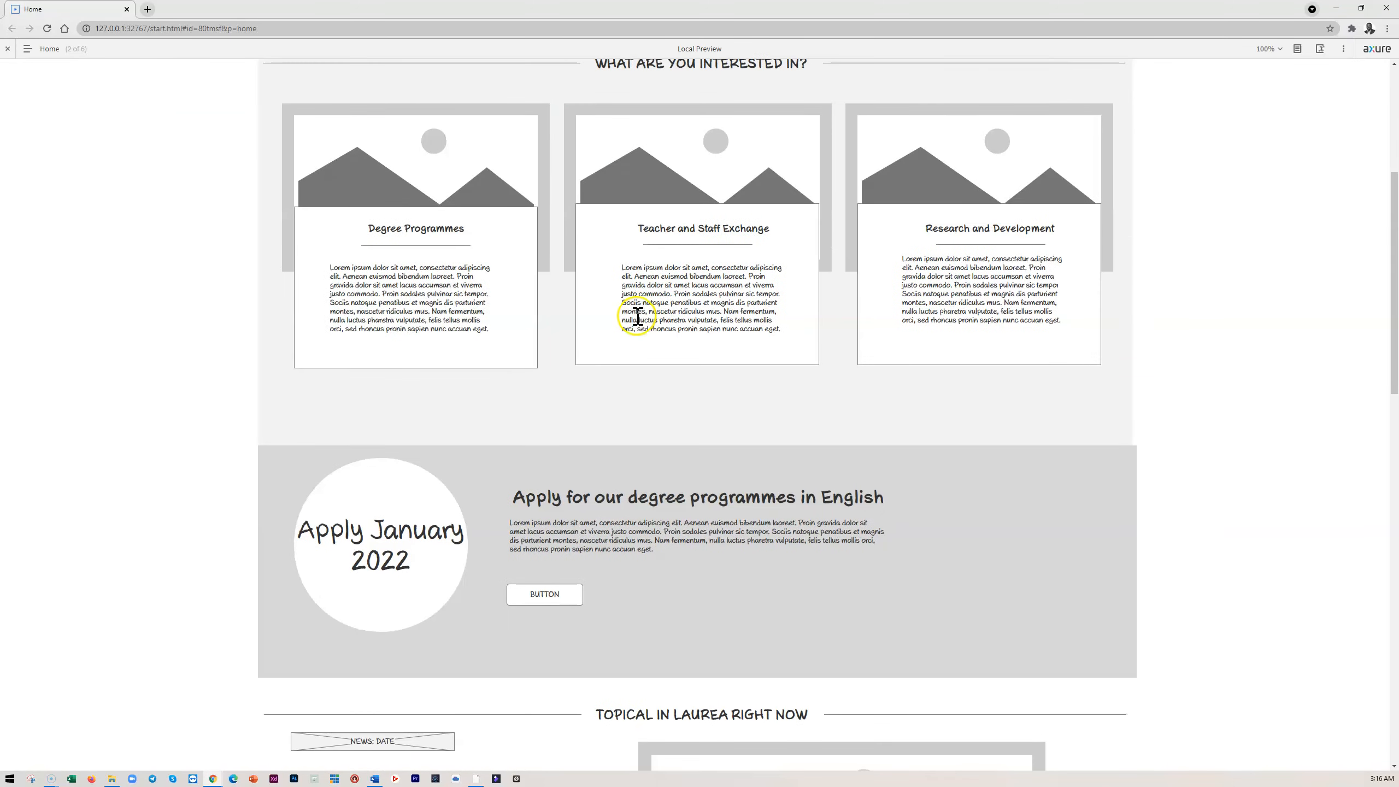
pyautogui.scroll(-15, 638, 317)
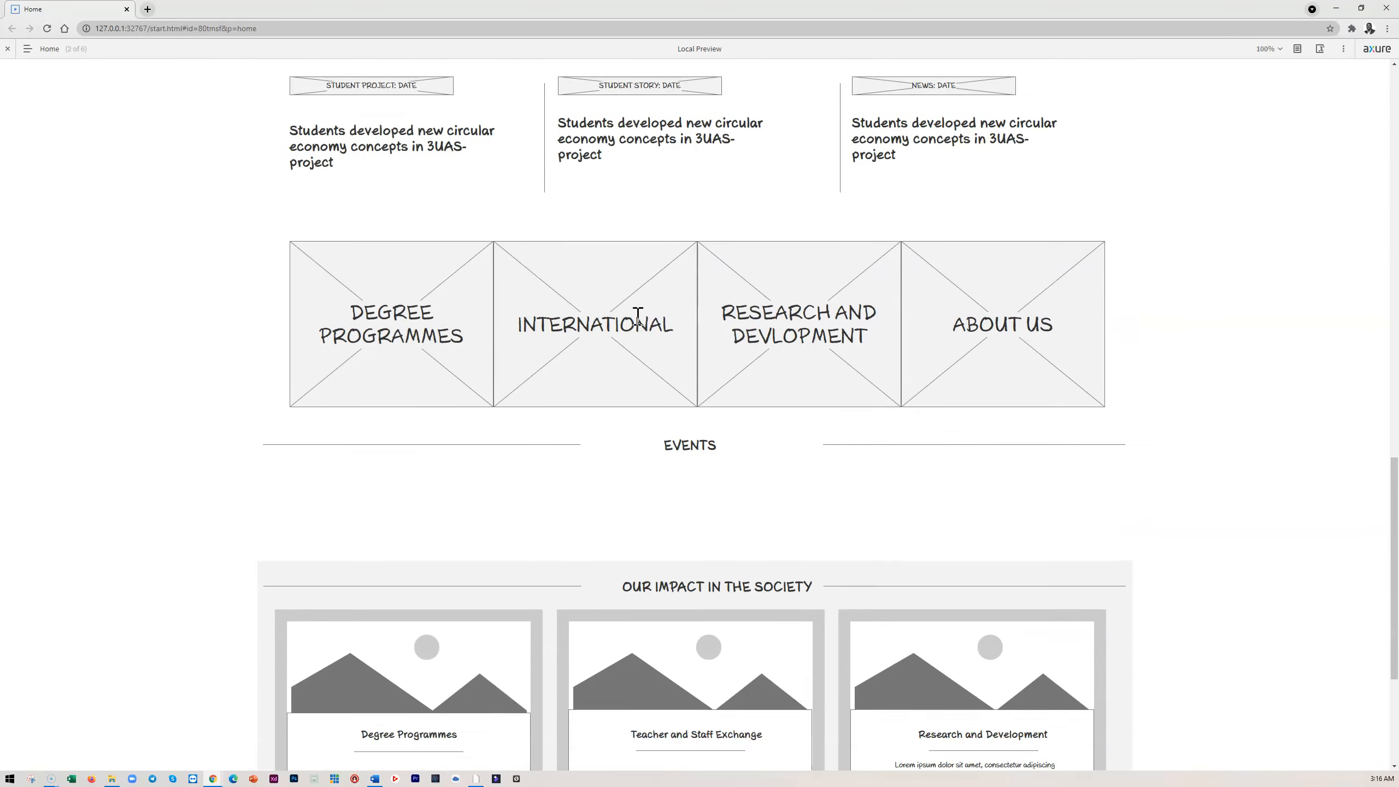
pyautogui.scroll(-5, 638, 317)
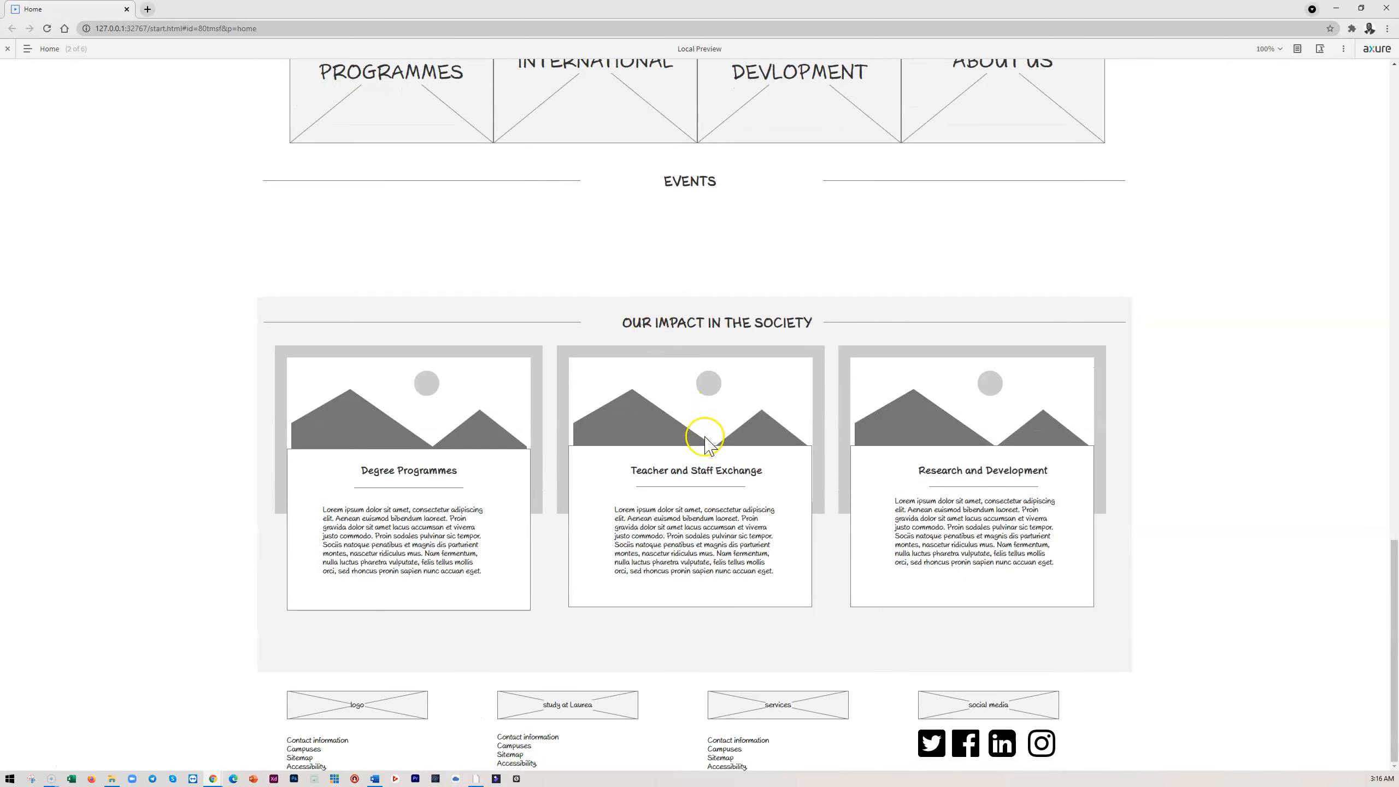
pyautogui.scroll(5, 733, 420)
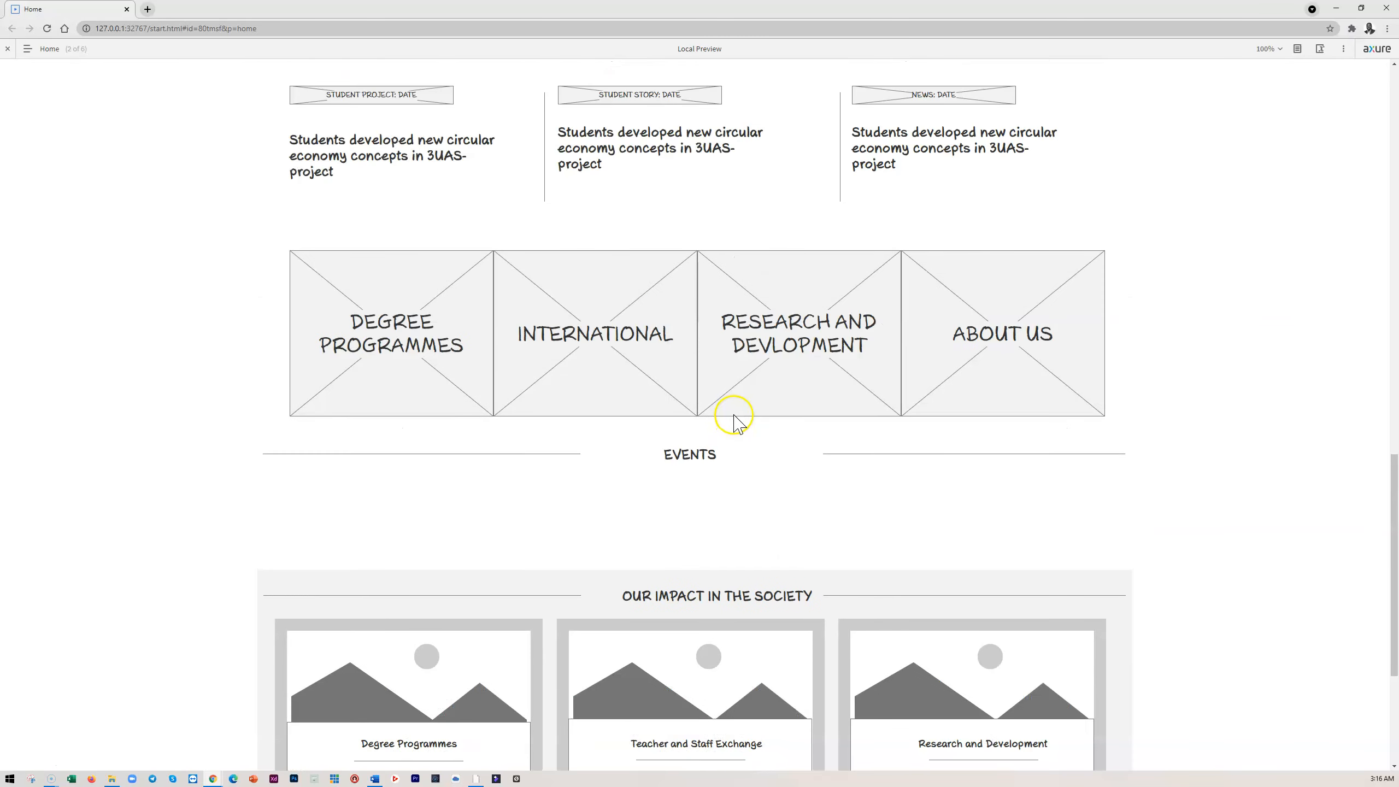
pyautogui.scroll(14, 749, 468)
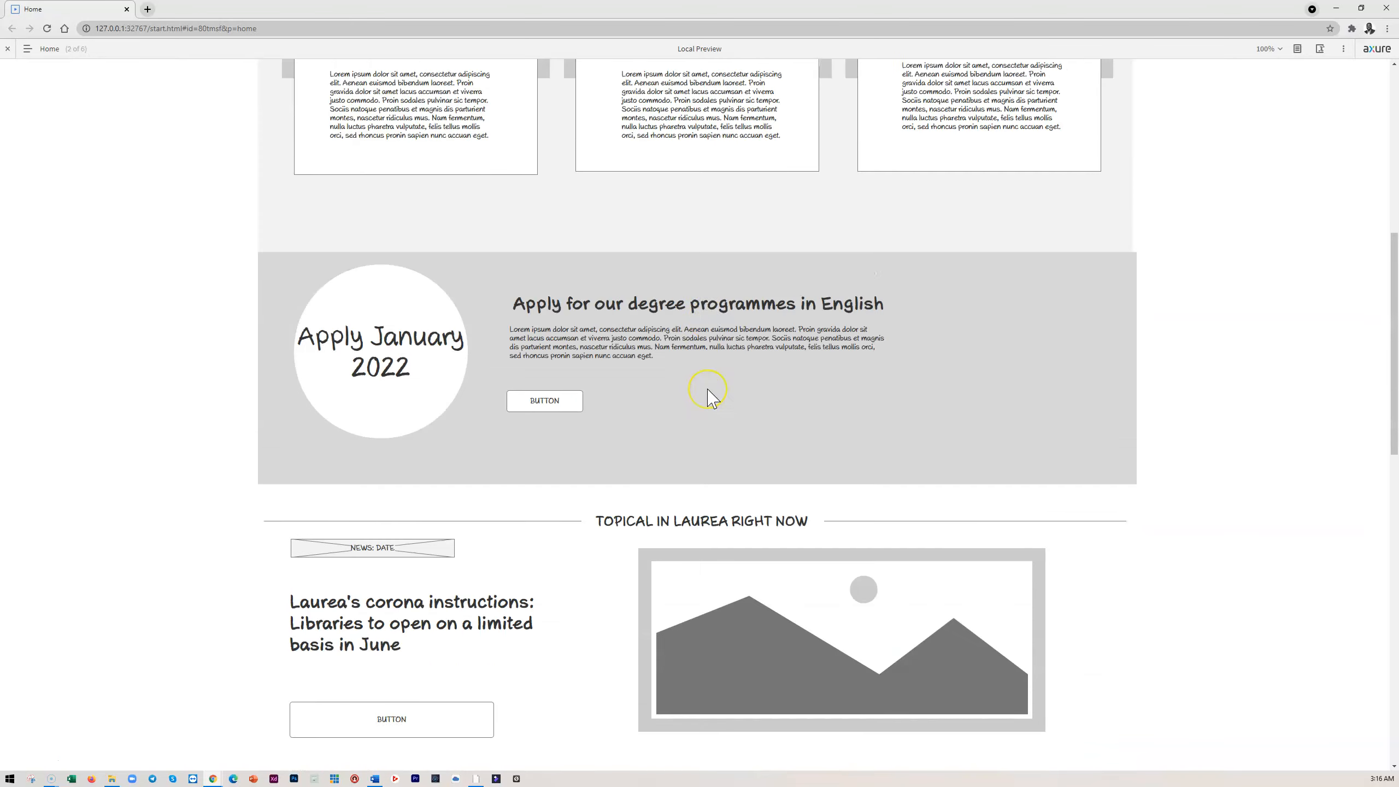
pyautogui.scroll(10, 709, 397)
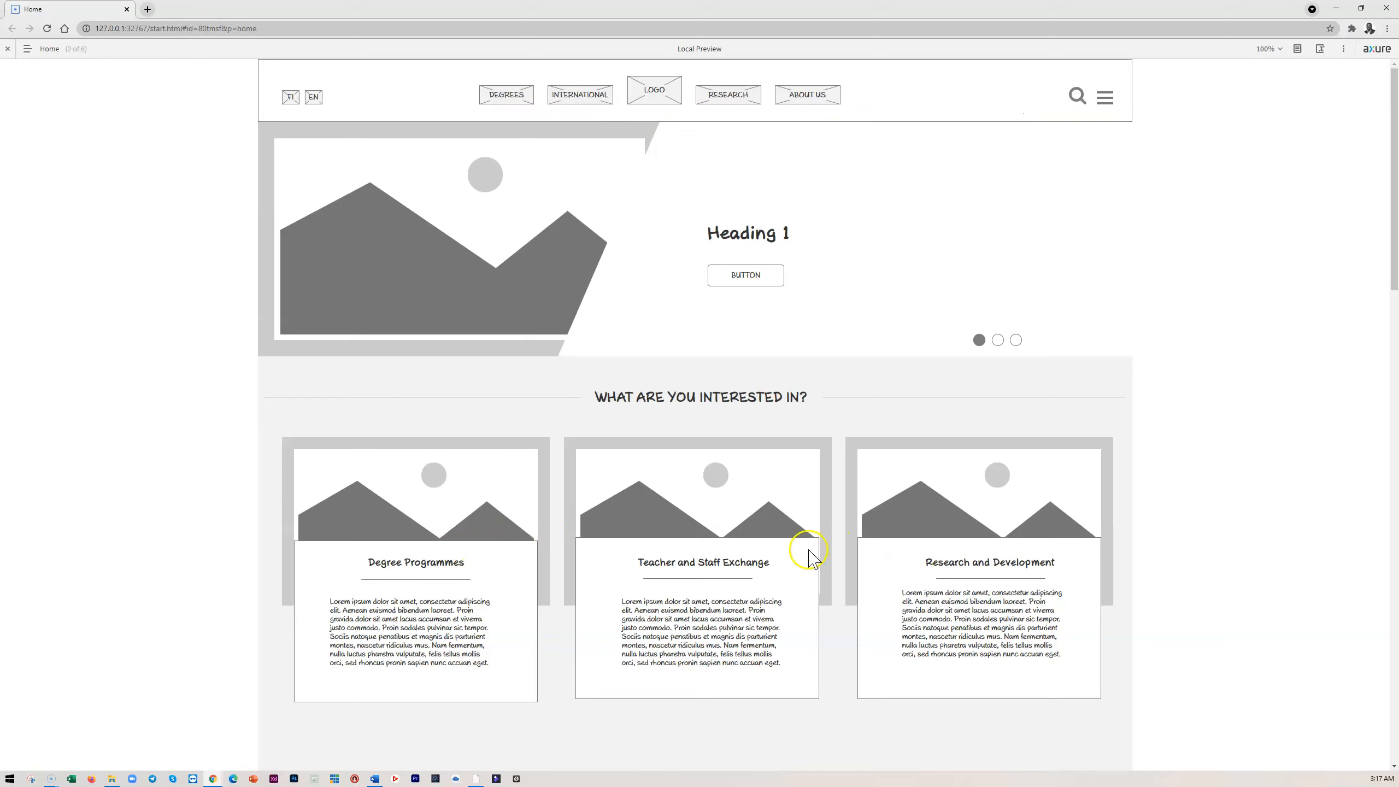
pyautogui.scroll(-1, 879, 380)
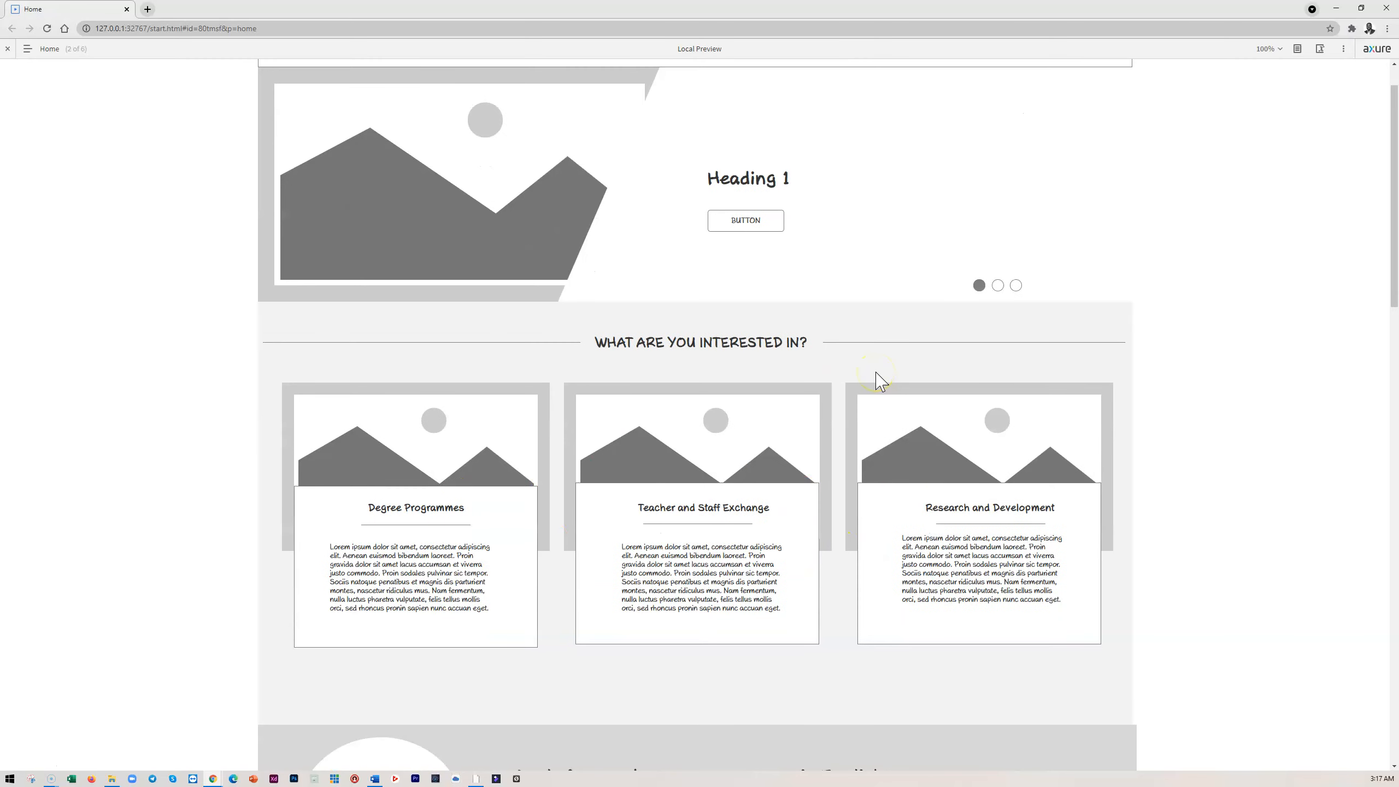
pyautogui.scroll(1, 881, 380)
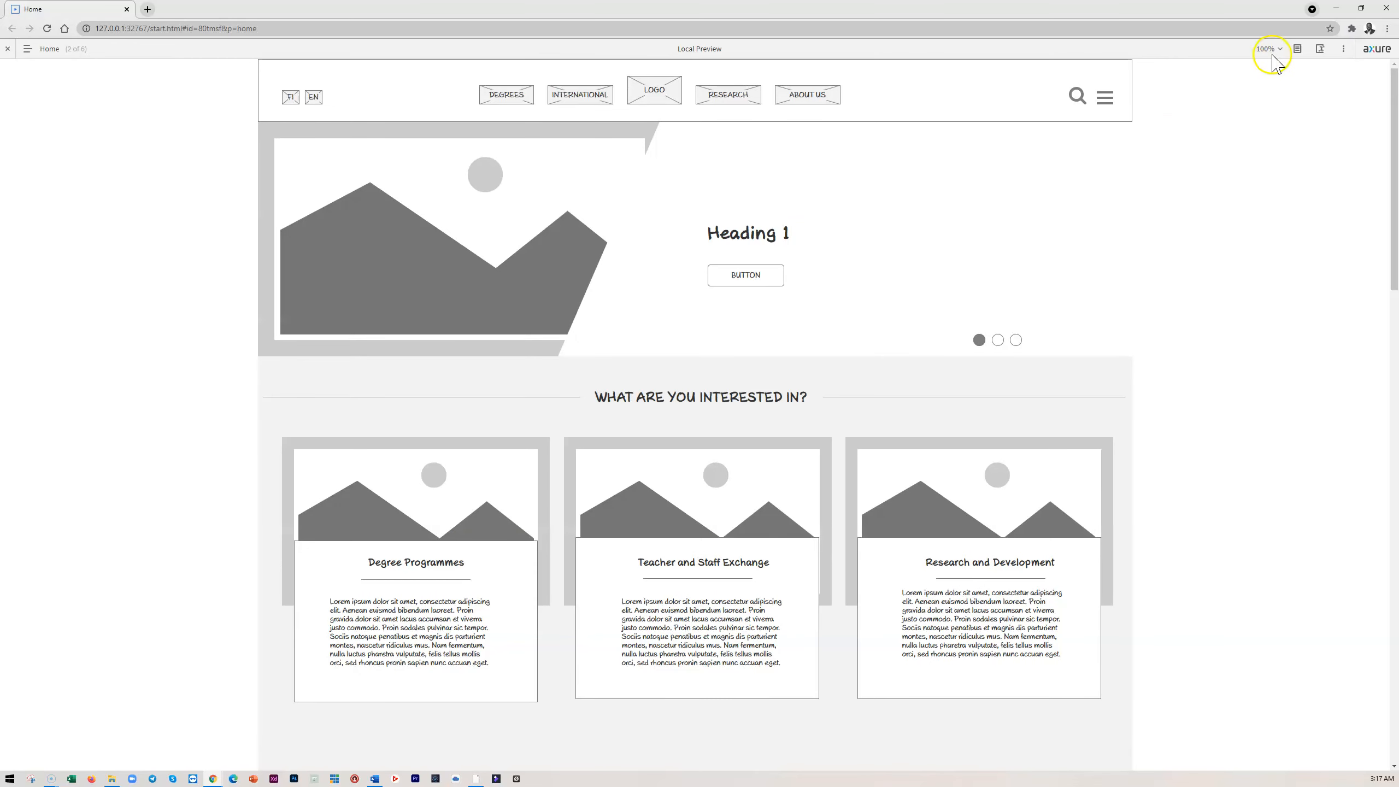
pyautogui.click(1337, 8)
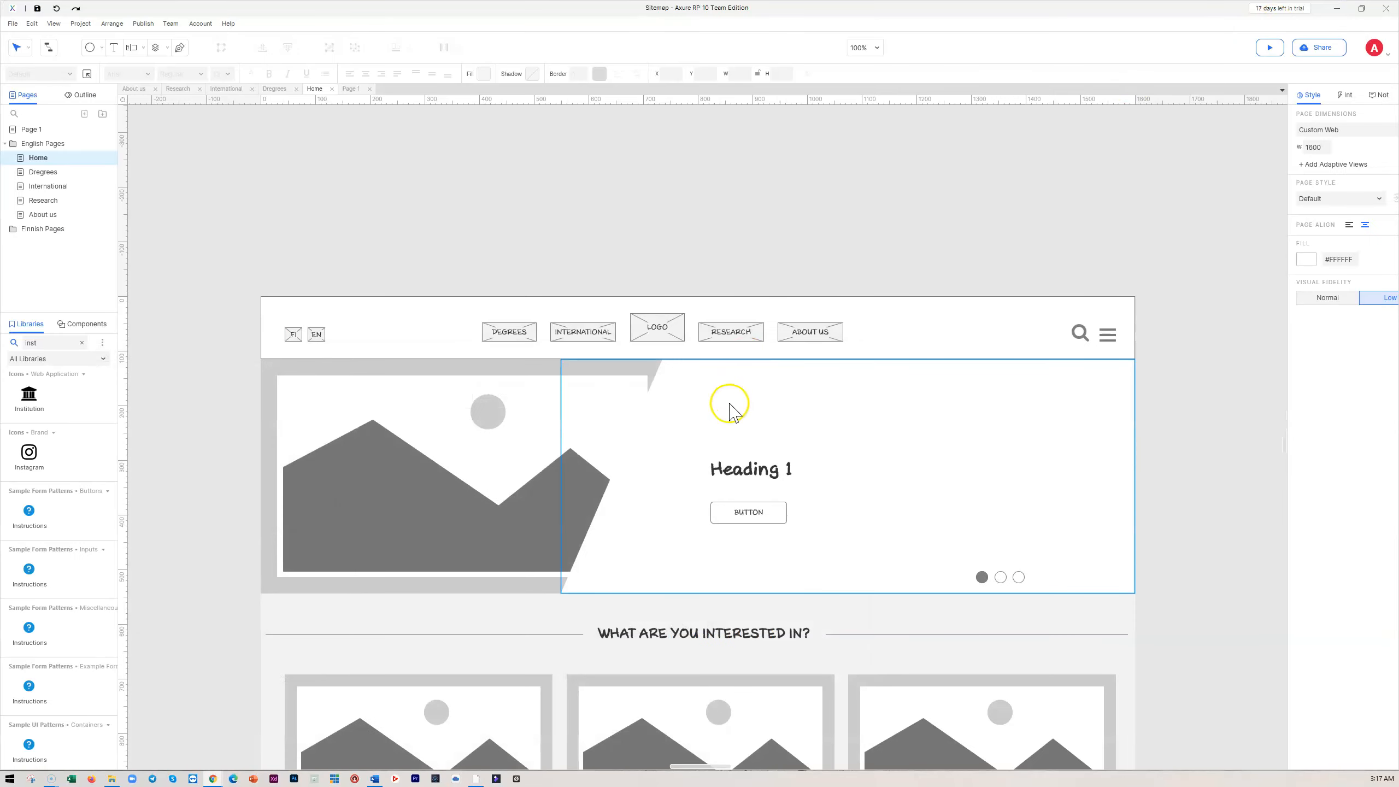
pyautogui.scroll(-1, 729, 408)
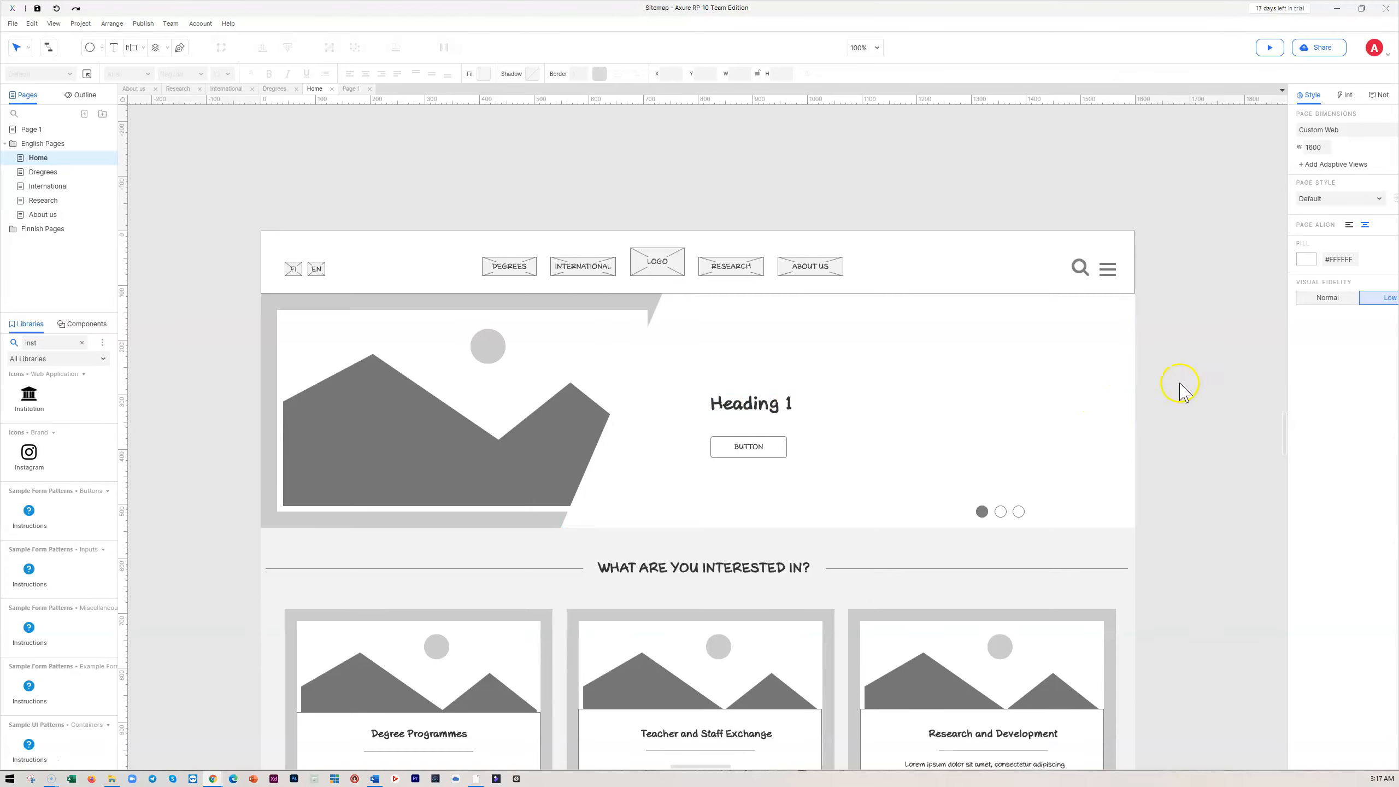
pyautogui.scroll(-1, 234, 486)
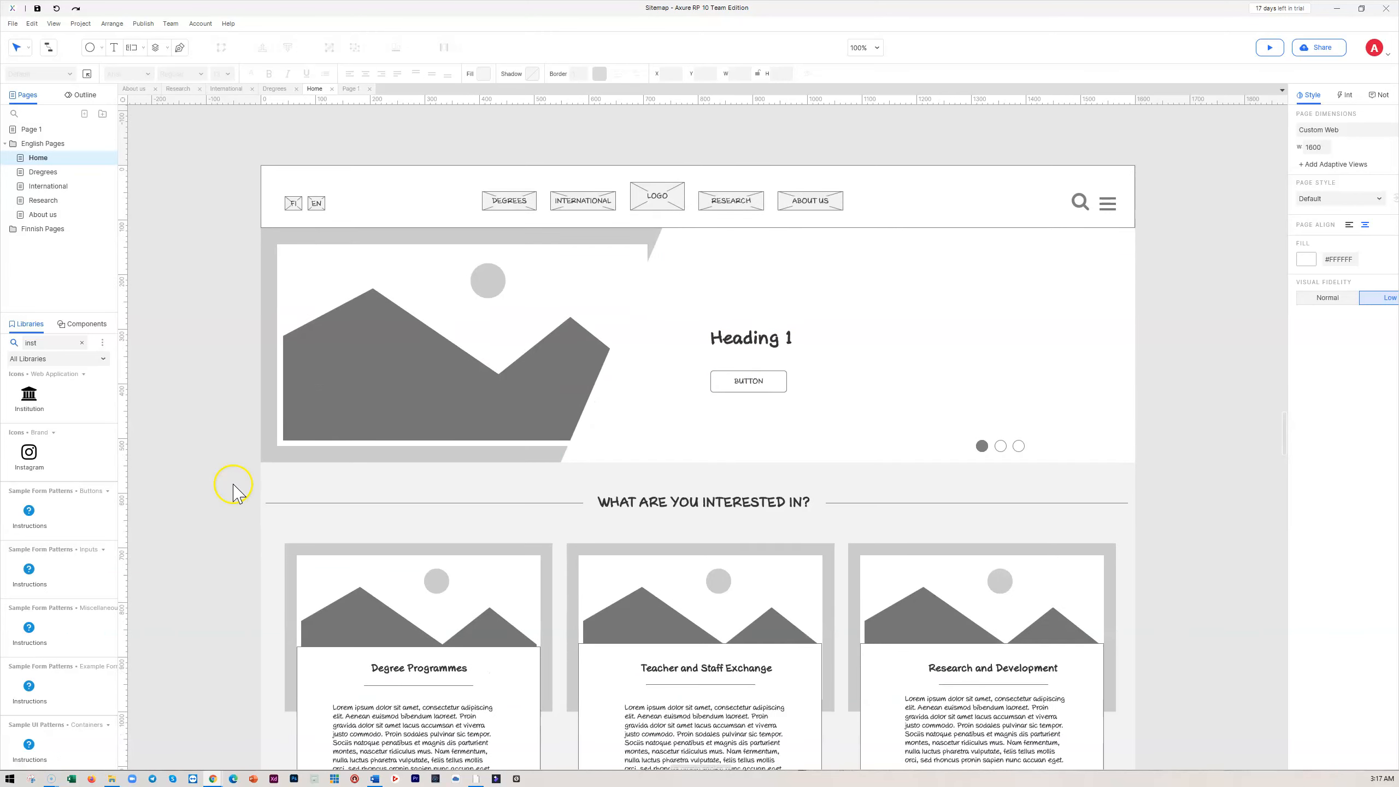
pyautogui.scroll(-1, 233, 486)
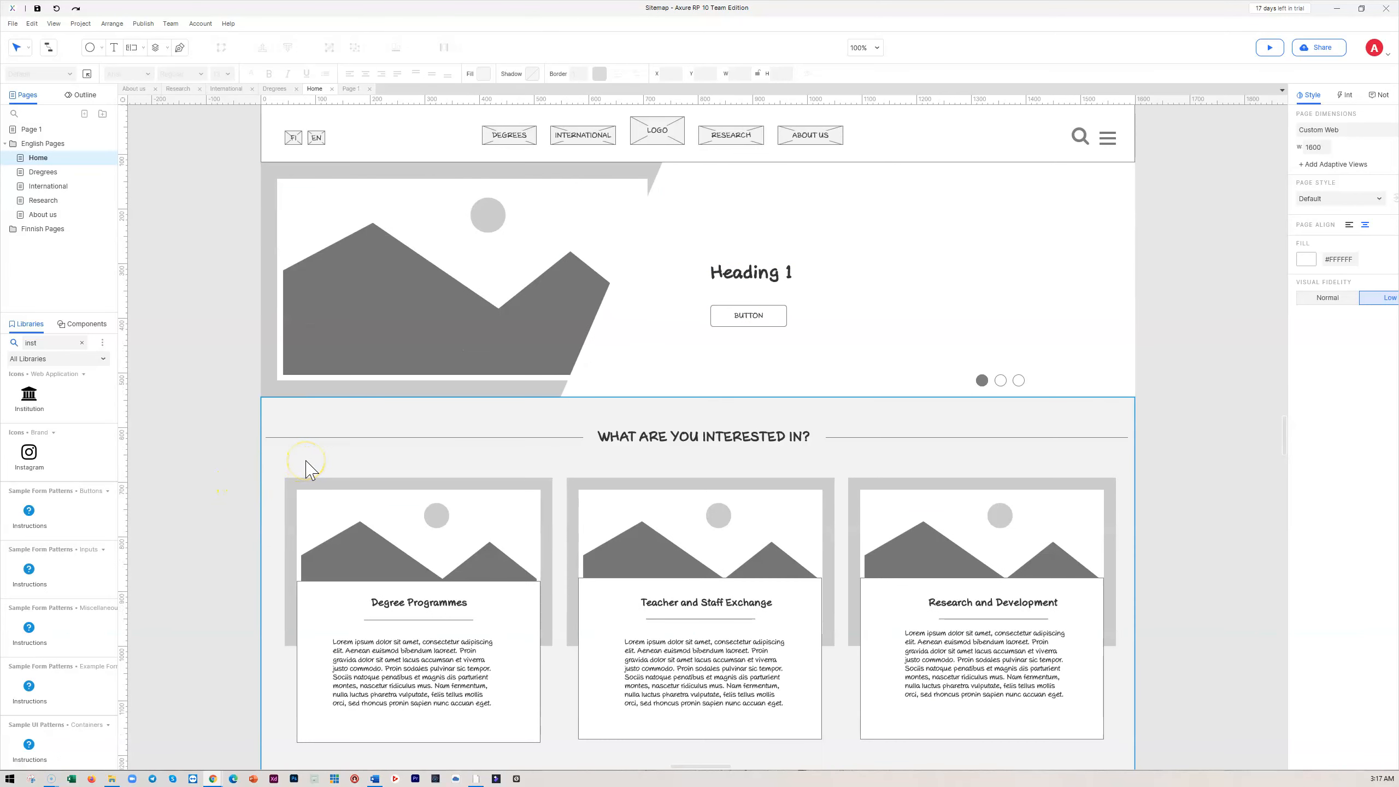